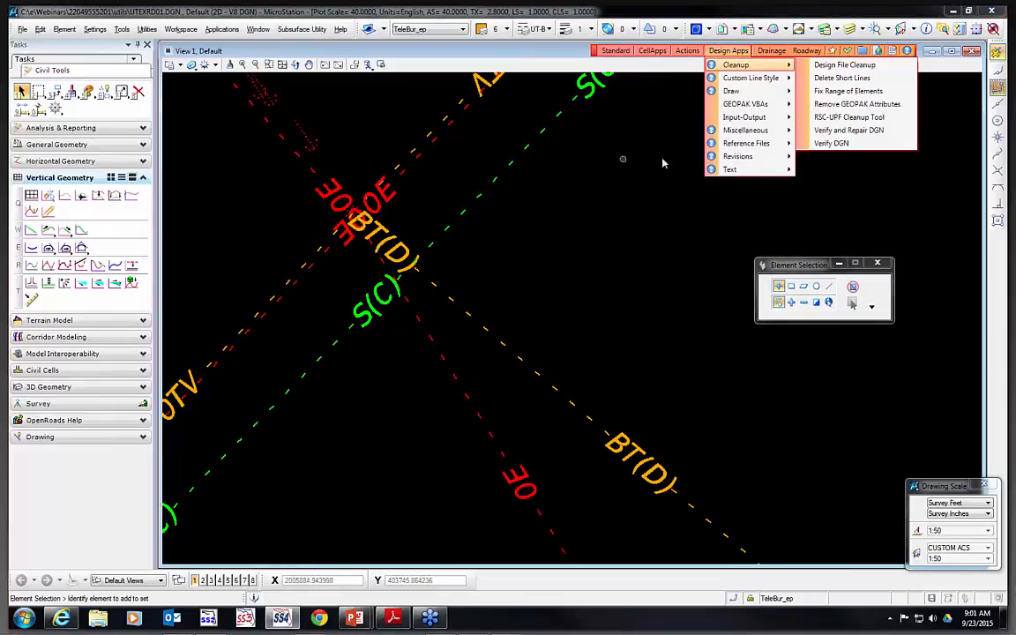
Open the FDOT Menu Configuration to view the available menu options
mouse_move(617, 51)
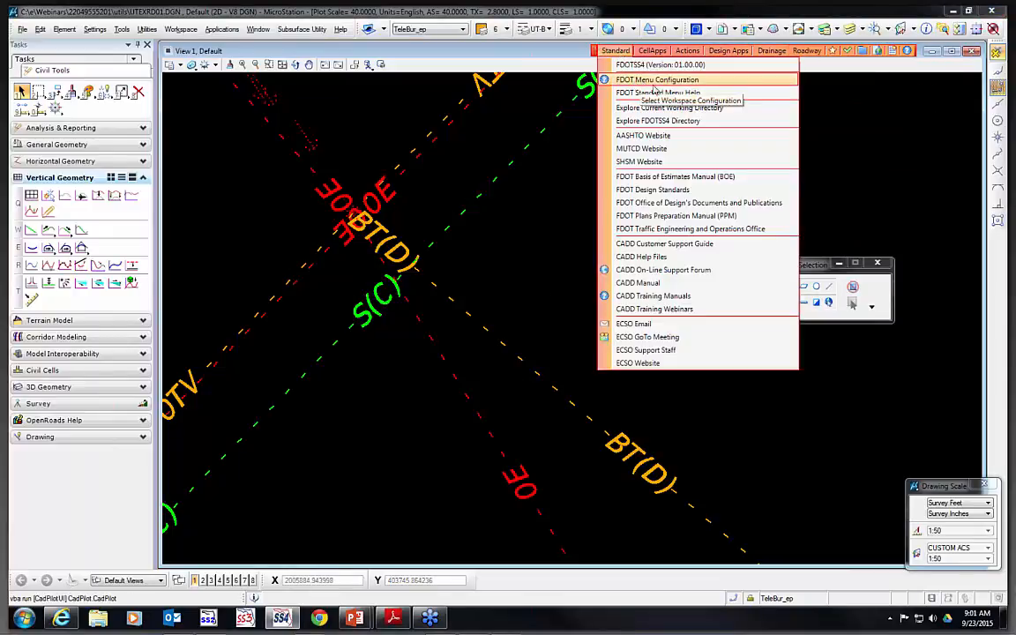
left_click(648, 82)
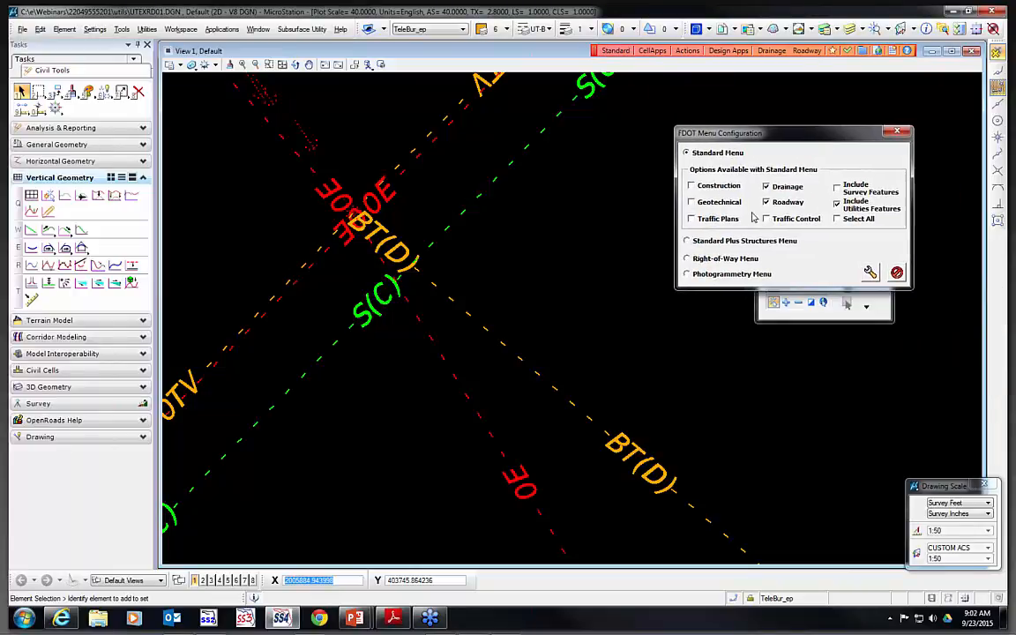
Open the Design File Cleanup tool, clear of the other dialogs, with view 1 as the process view
left_click(729, 50)
mouse_move(732, 65)
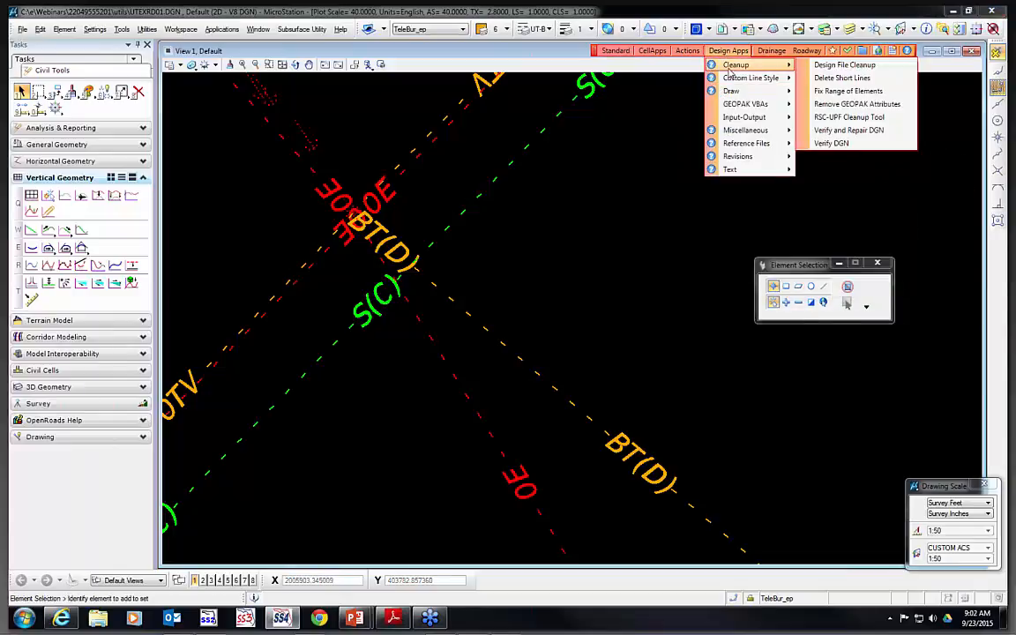
left_click(843, 71)
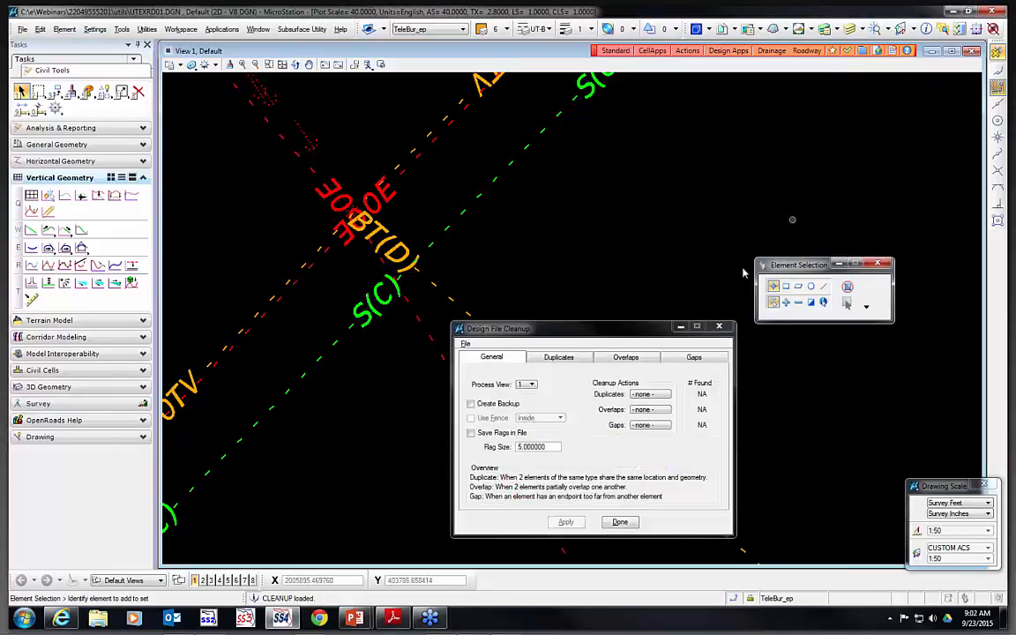
left_click_drag(638, 328, 637, 164)
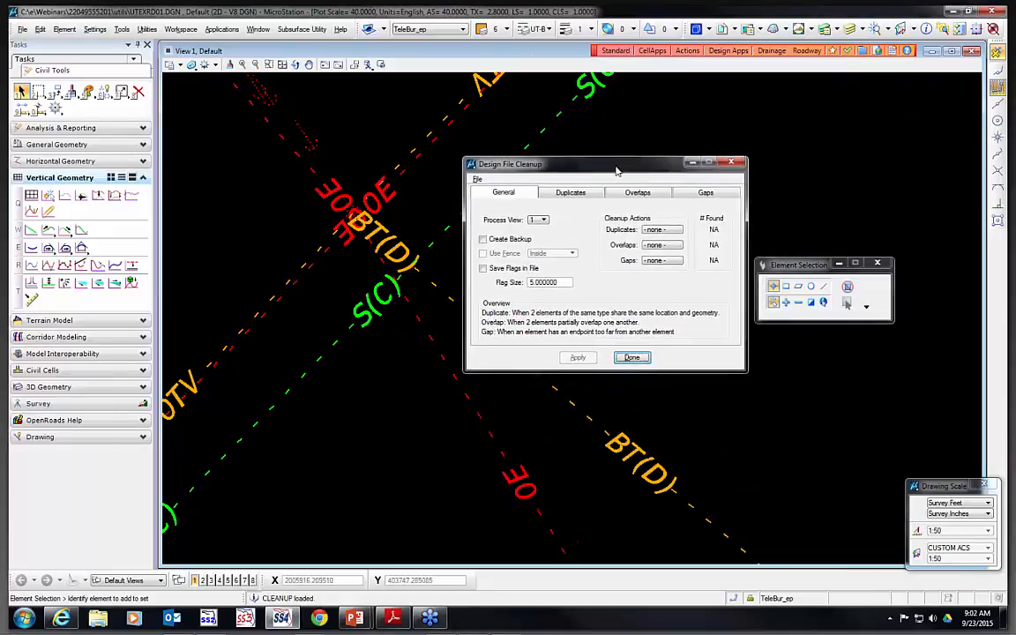
left_click_drag(815, 268, 859, 207)
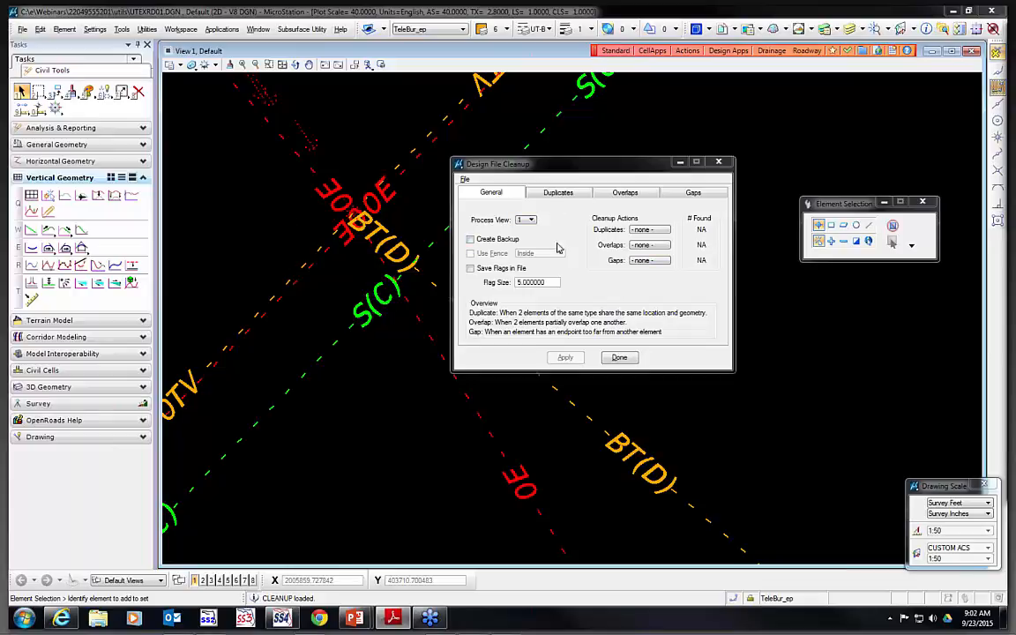
left_click(529, 220)
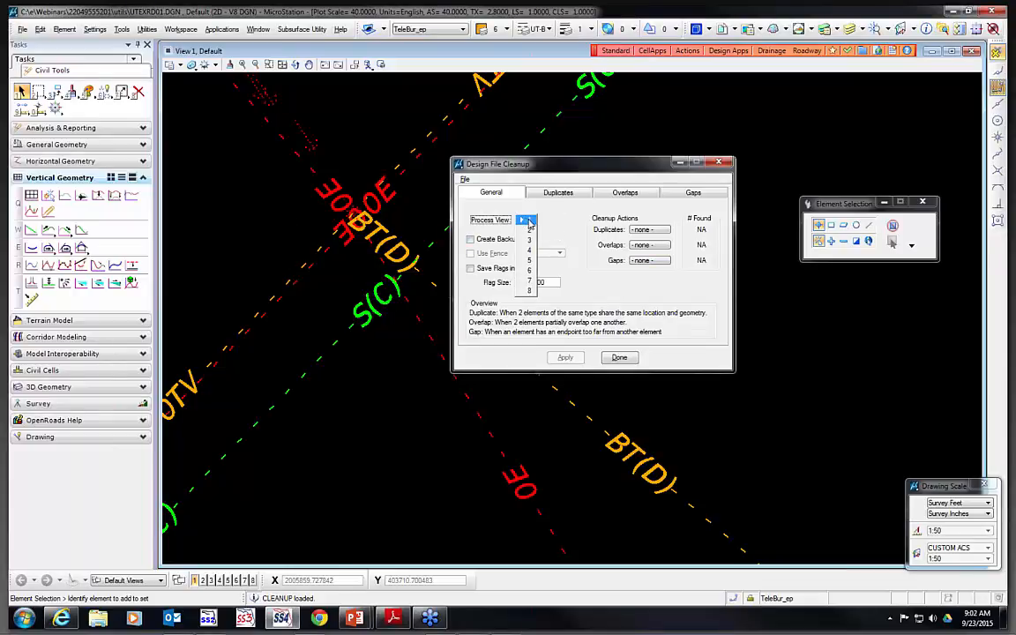
left_click(535, 220)
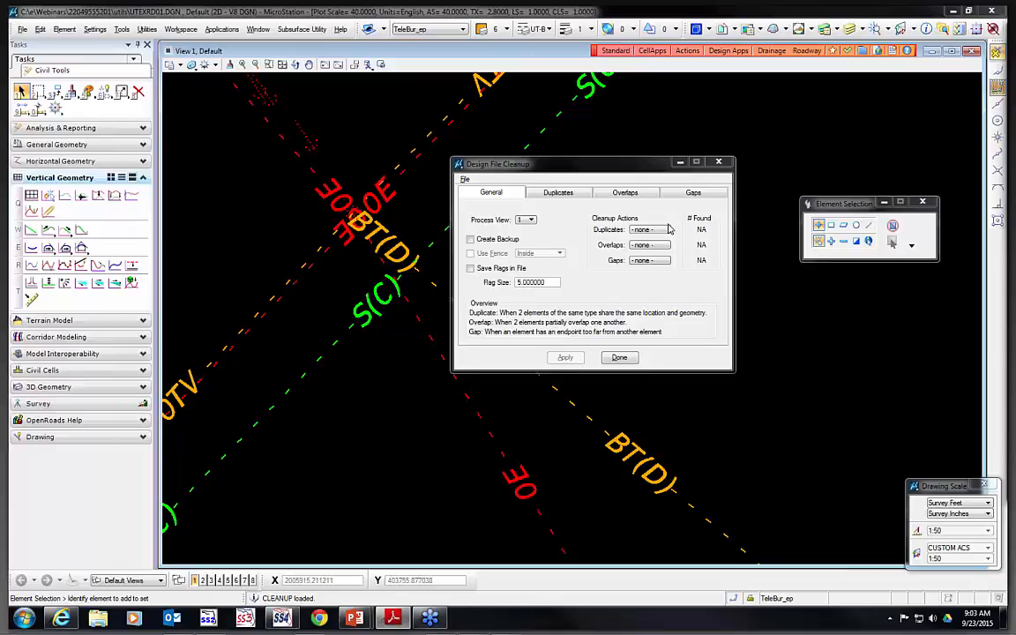
Run a duplicates cleanup with the Select action, matching elements by Level only
left_click(558, 192)
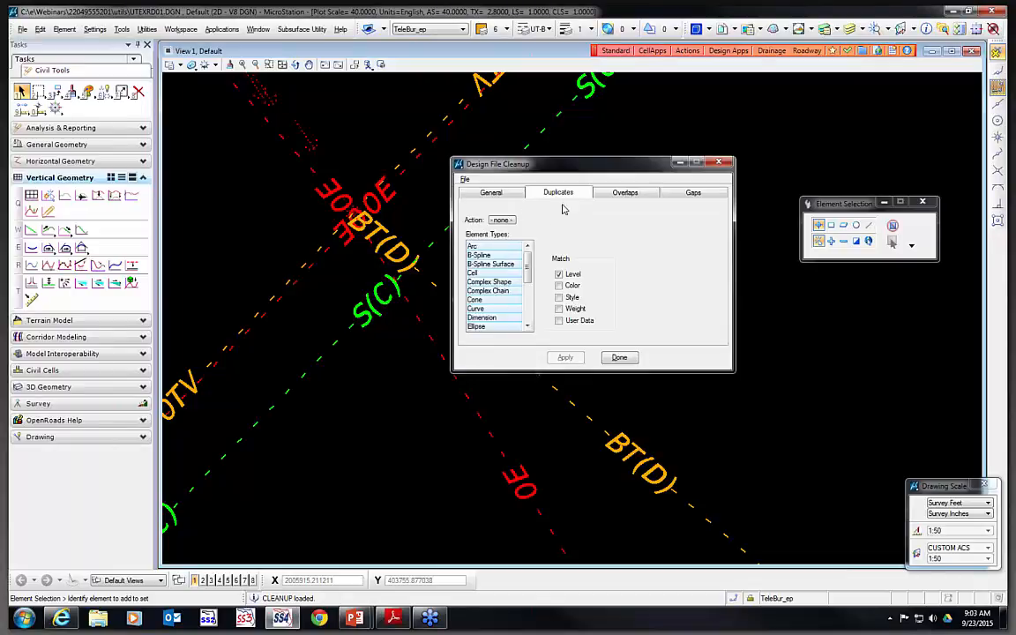
left_click(505, 221)
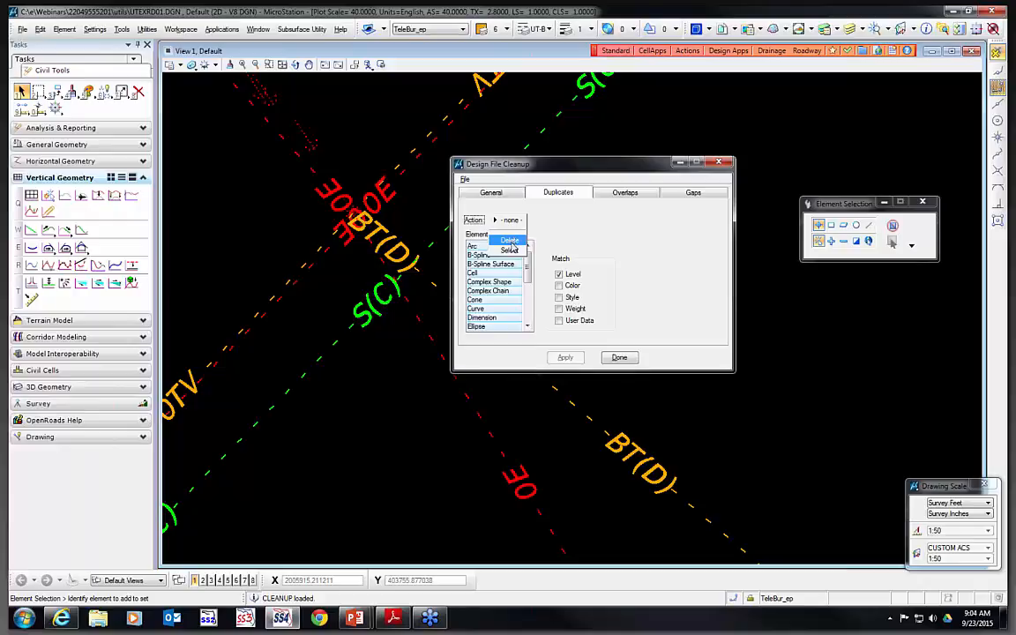
left_click(510, 250)
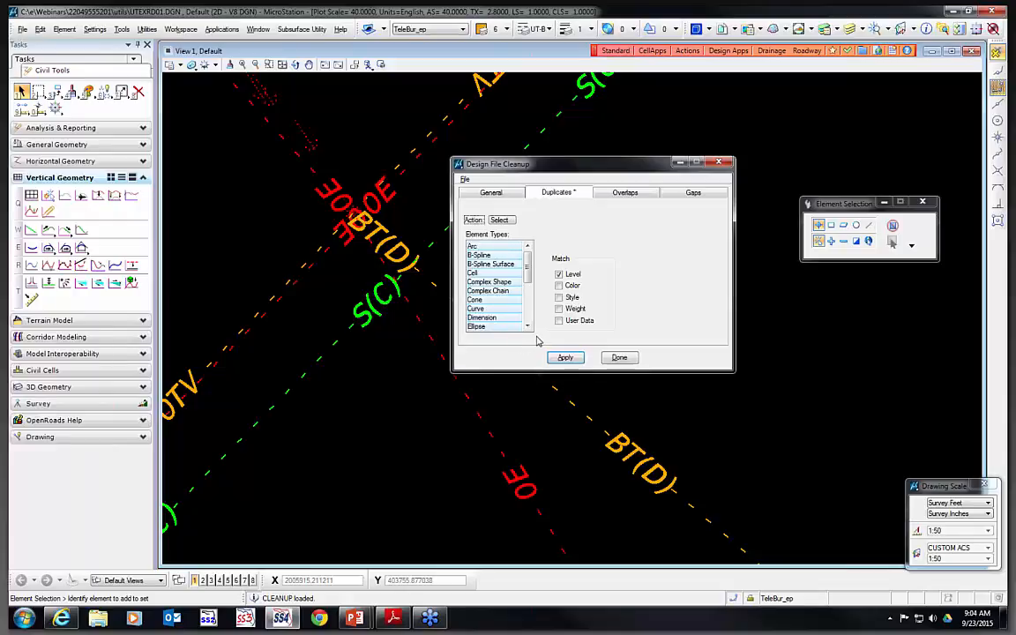
scroll(482, 309, "down", 3)
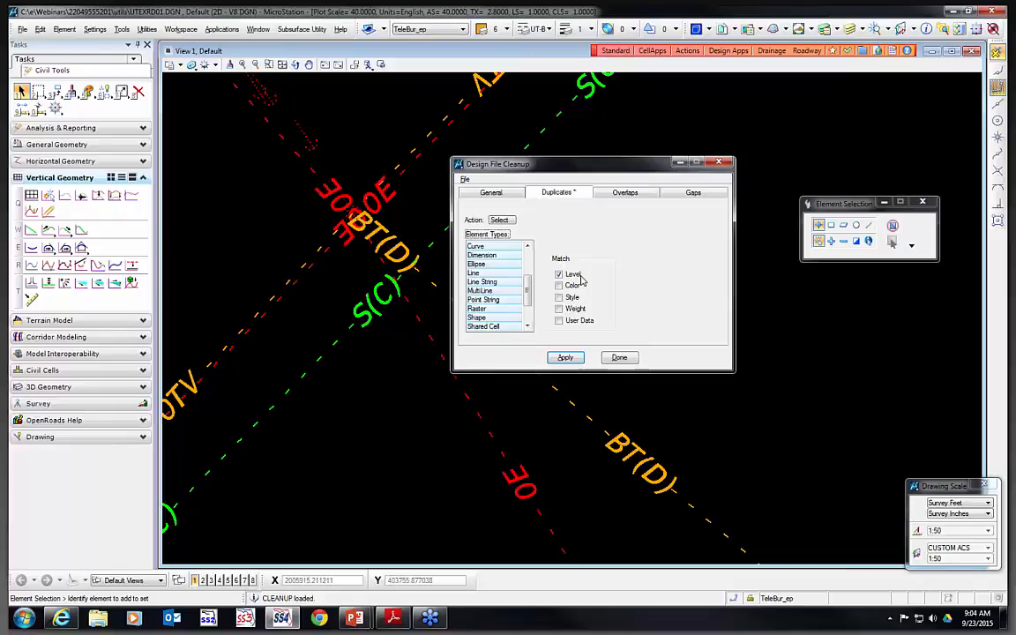
left_click(572, 287)
left_click(562, 285)
left_click(578, 358)
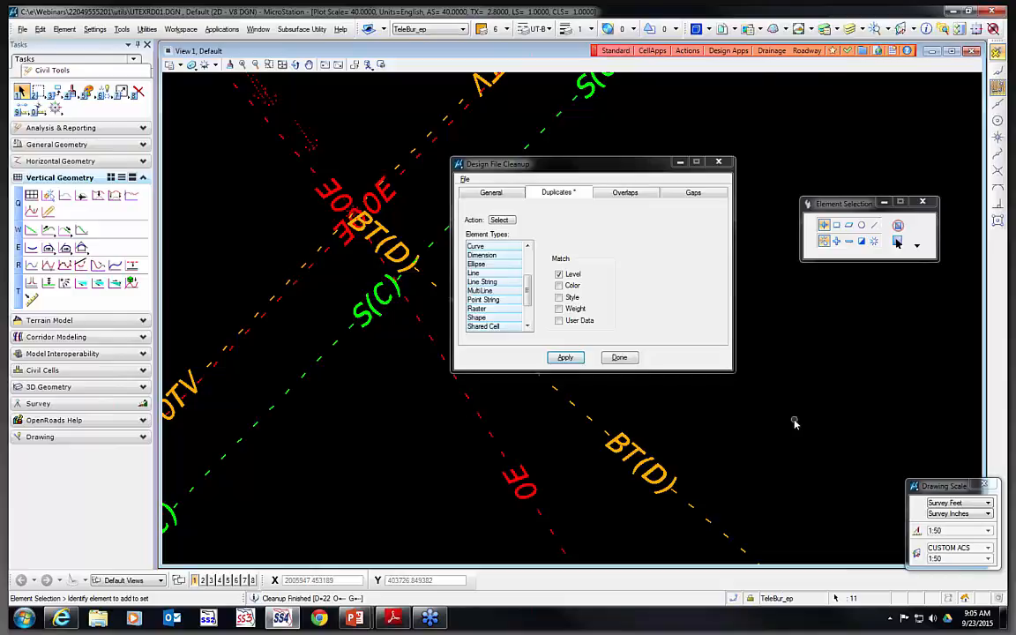
Examine the selected duplicate elements along the utility lines and clear the selection
scroll(795, 423, "down", 9)
scroll(783, 496, "up", 2)
scroll(792, 350, "up", 1)
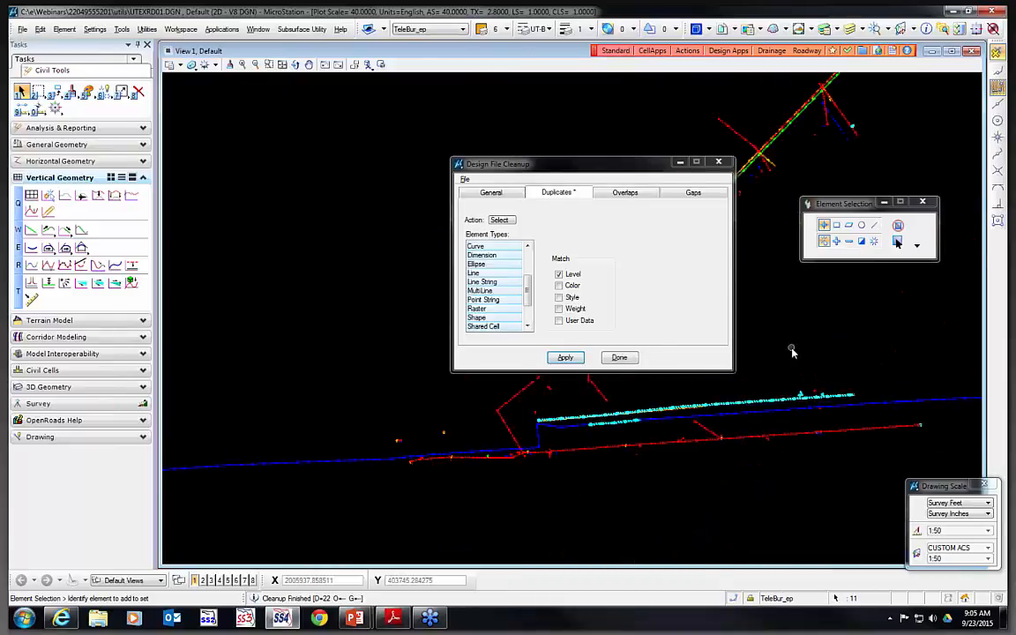
scroll(791, 350, "up", 2)
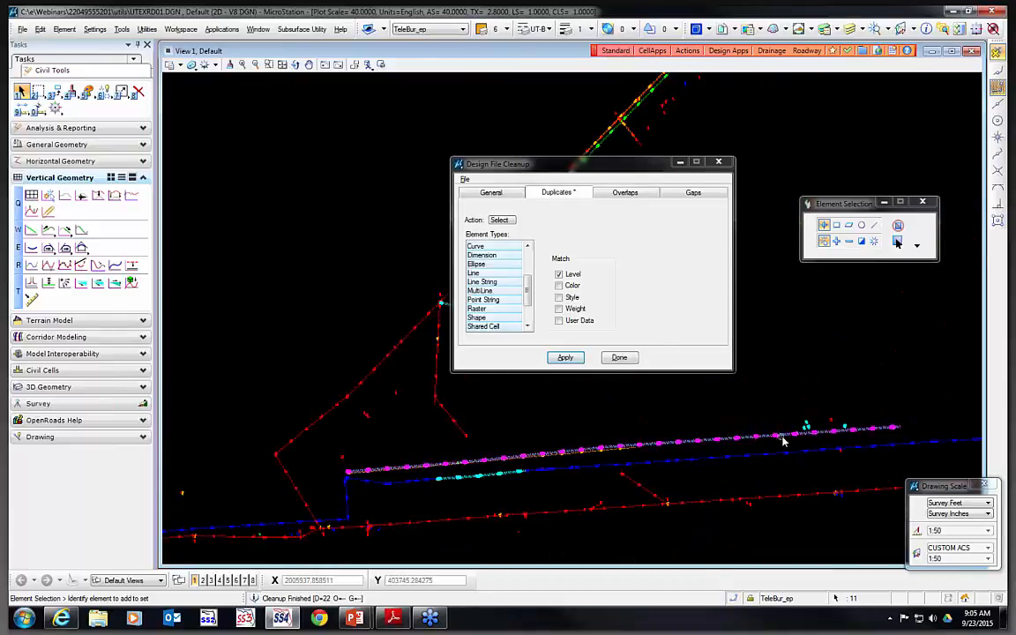
scroll(834, 439, "up", 2)
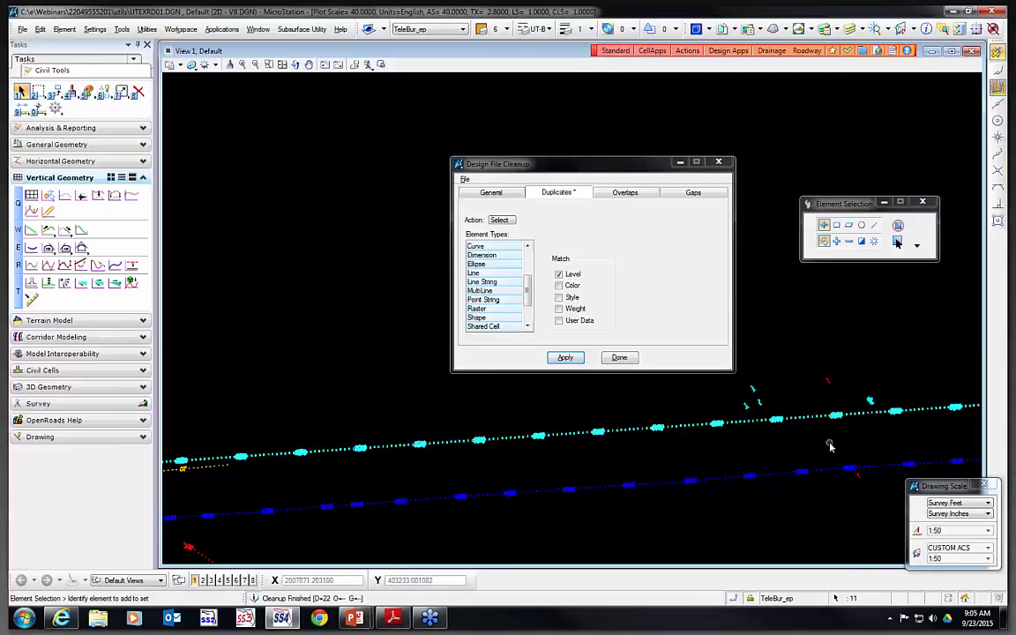
scroll(767, 531, "down", 3)
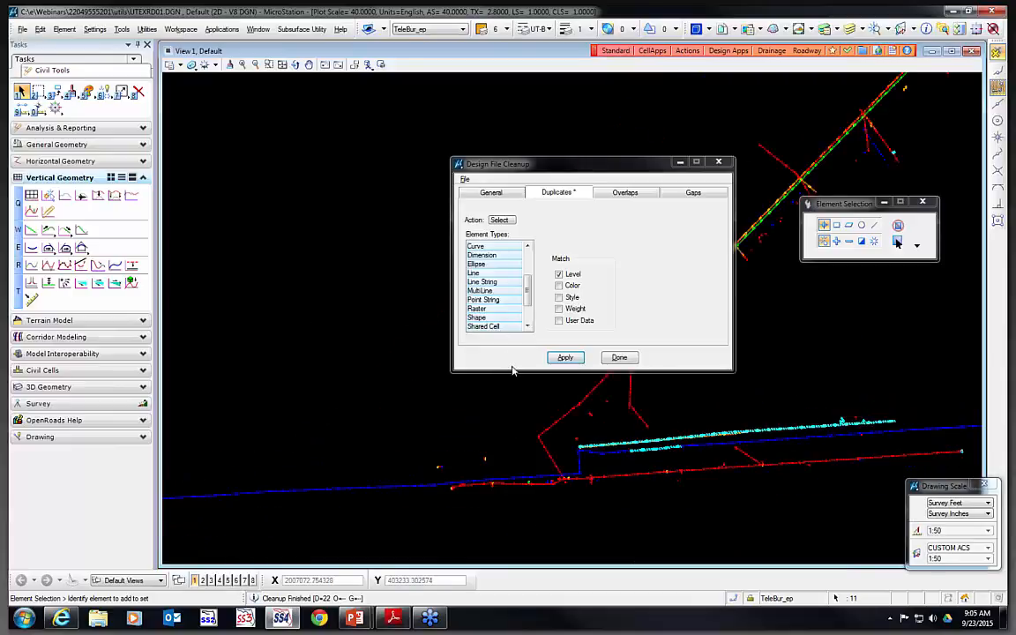
left_click(594, 462)
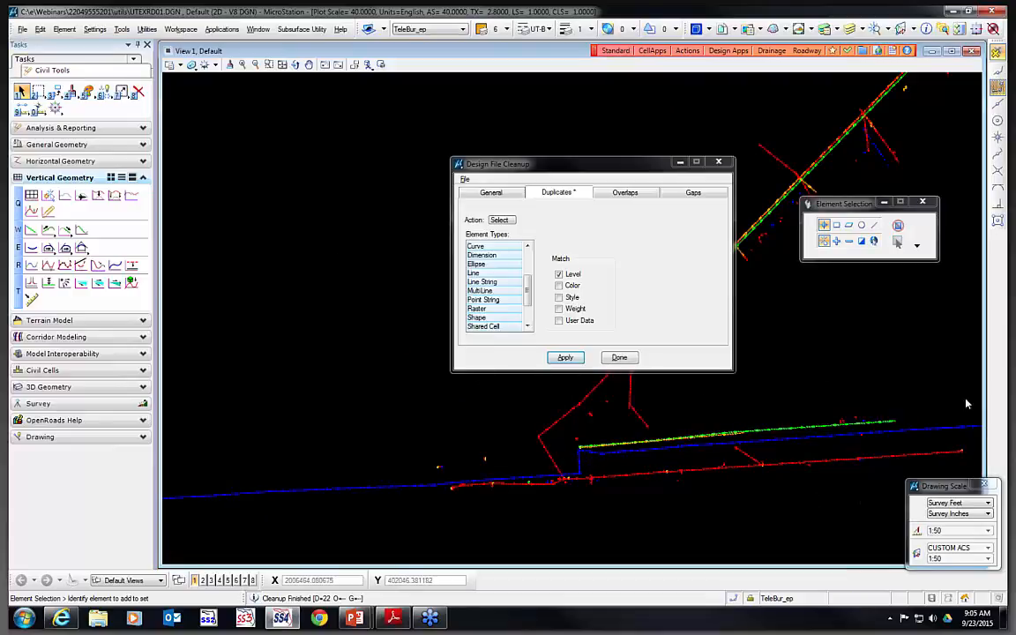
scroll(772, 455, "up", 2)
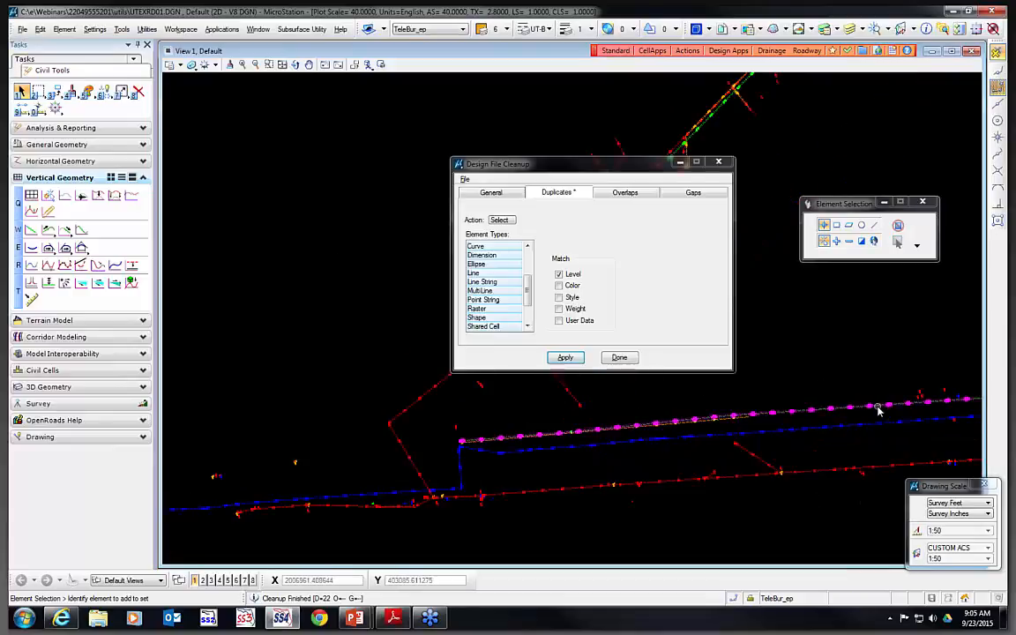
Keep the duplicates action on Select and set the overlaps action to Select as well
left_click(500, 220)
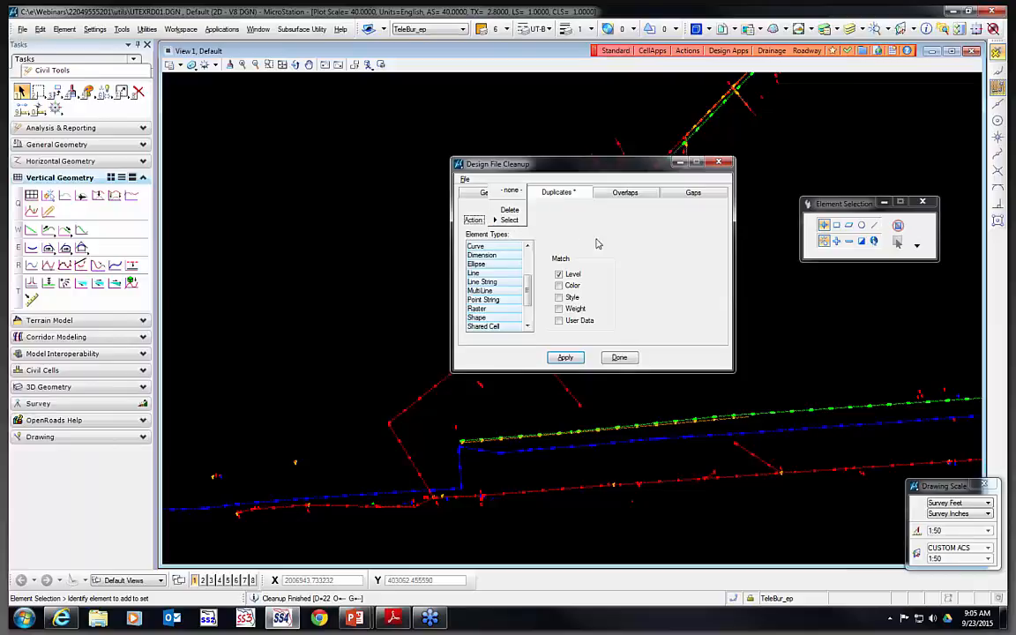
left_click(514, 221)
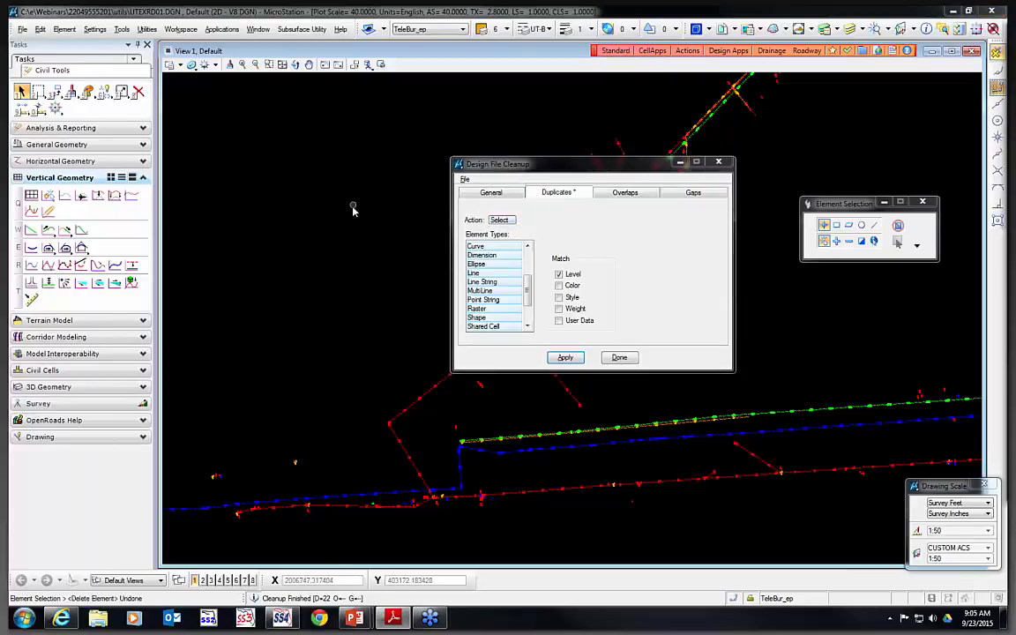
left_click(630, 195)
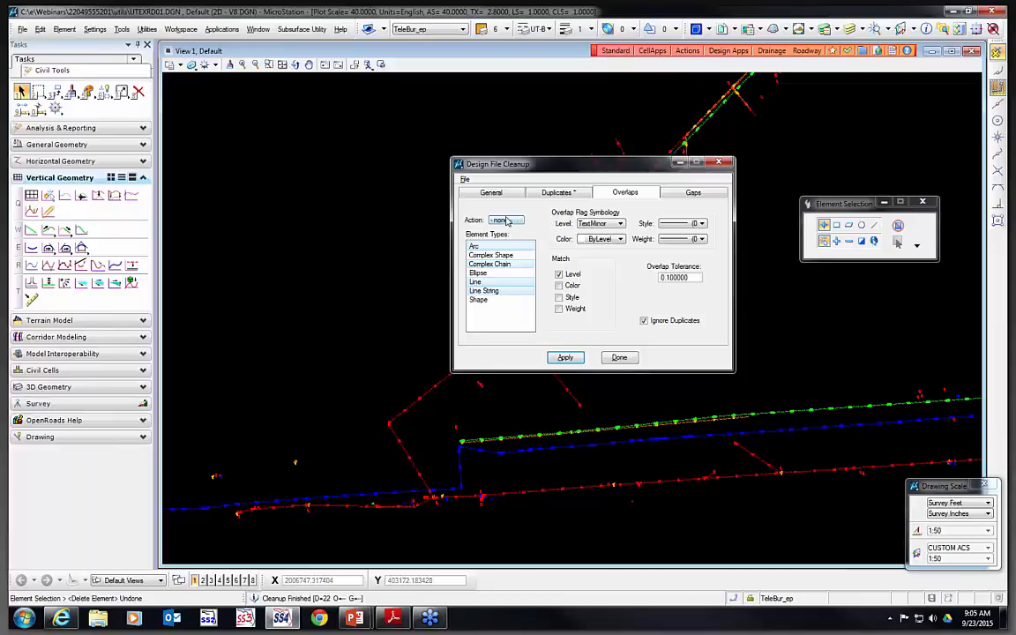
left_click(507, 222)
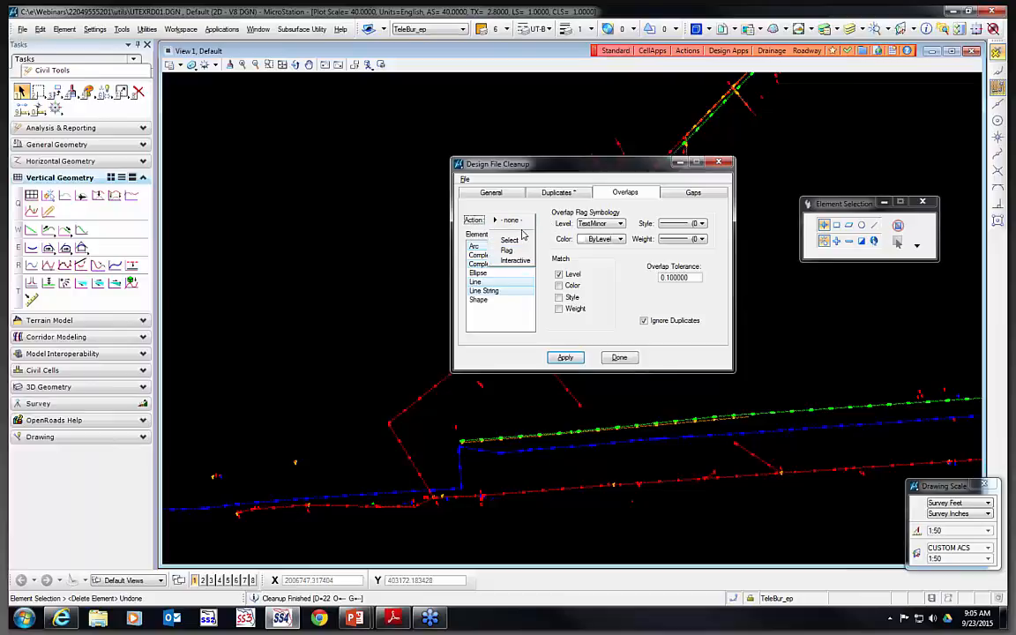
left_click(511, 240)
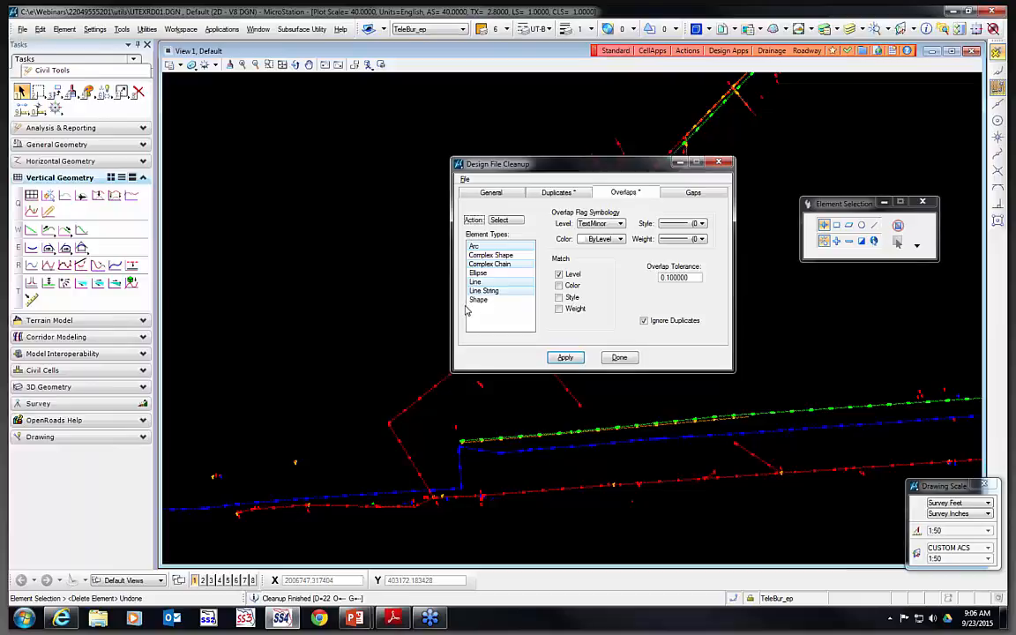
Limit the overlap element types to Arc, Complex Chain, Line and Line String
left_click_drag(487, 246, 487, 307)
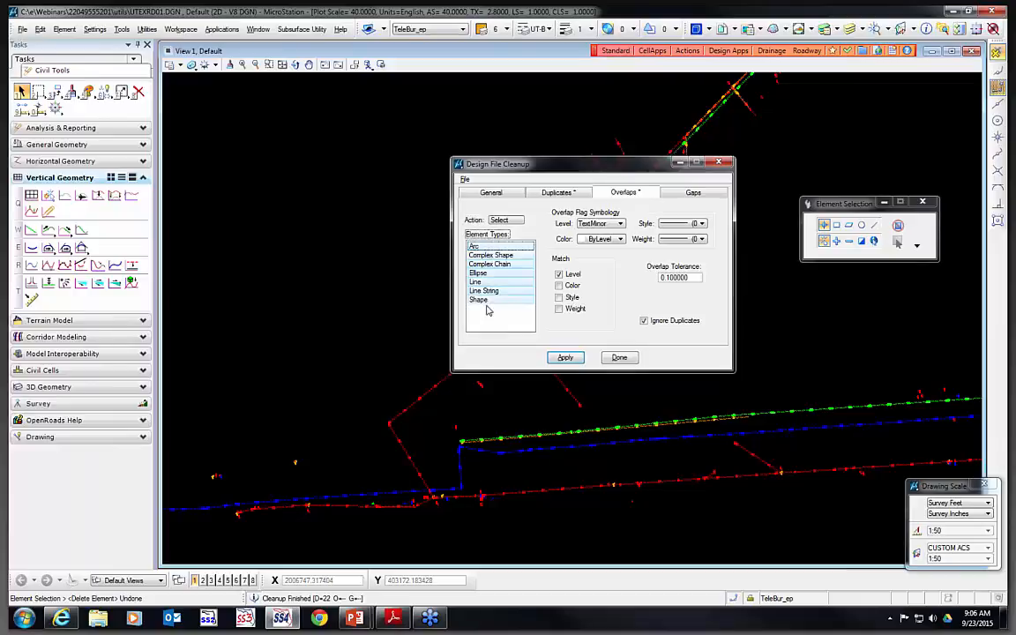
left_click(499, 249)
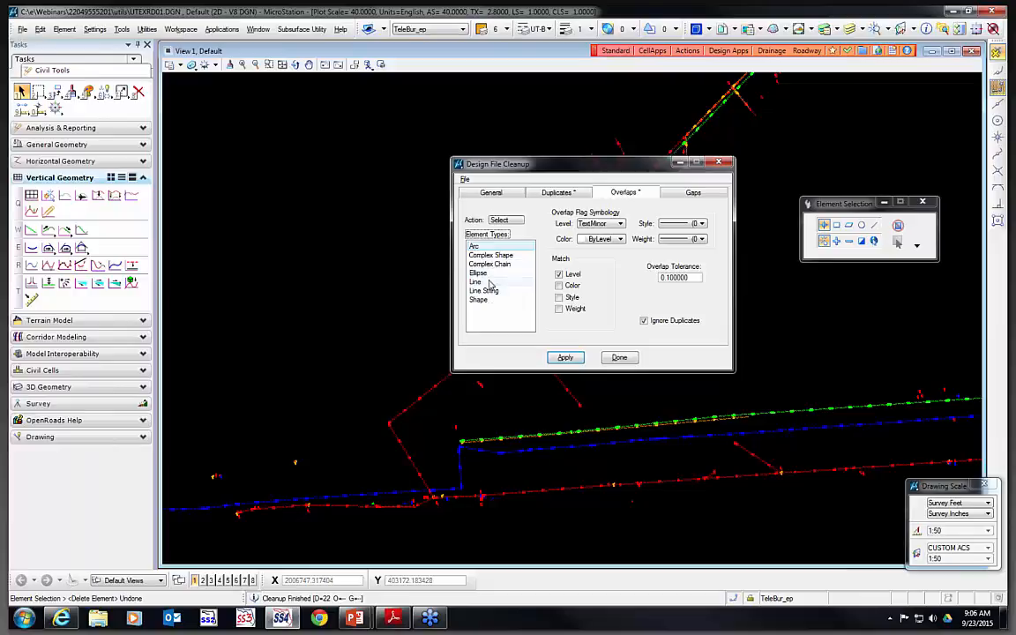
left_click(489, 282, "ctrl")
left_click(483, 291, "ctrl")
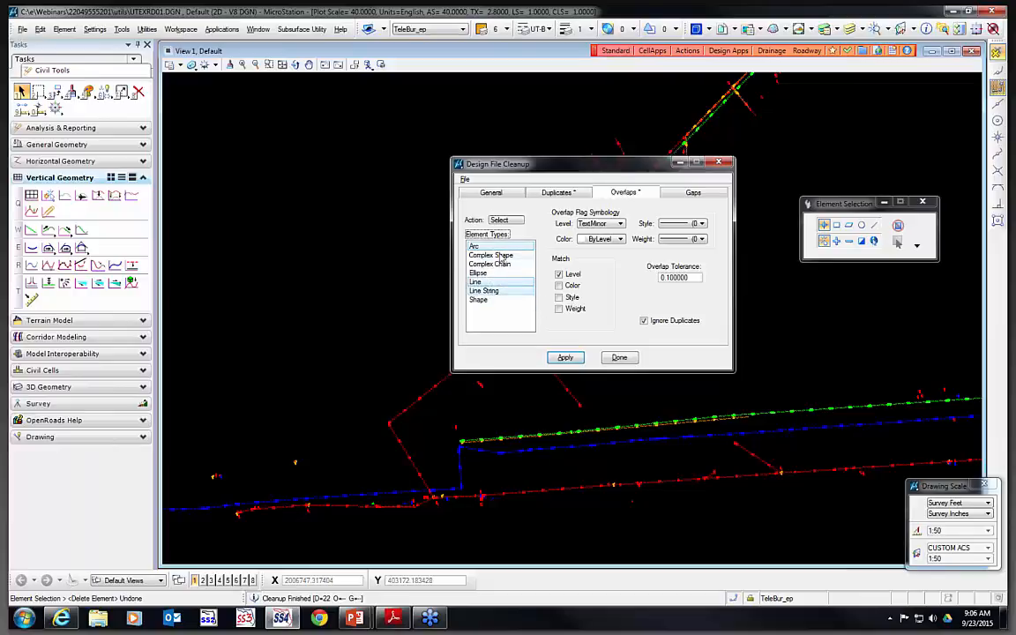
left_click(499, 265, "ctrl")
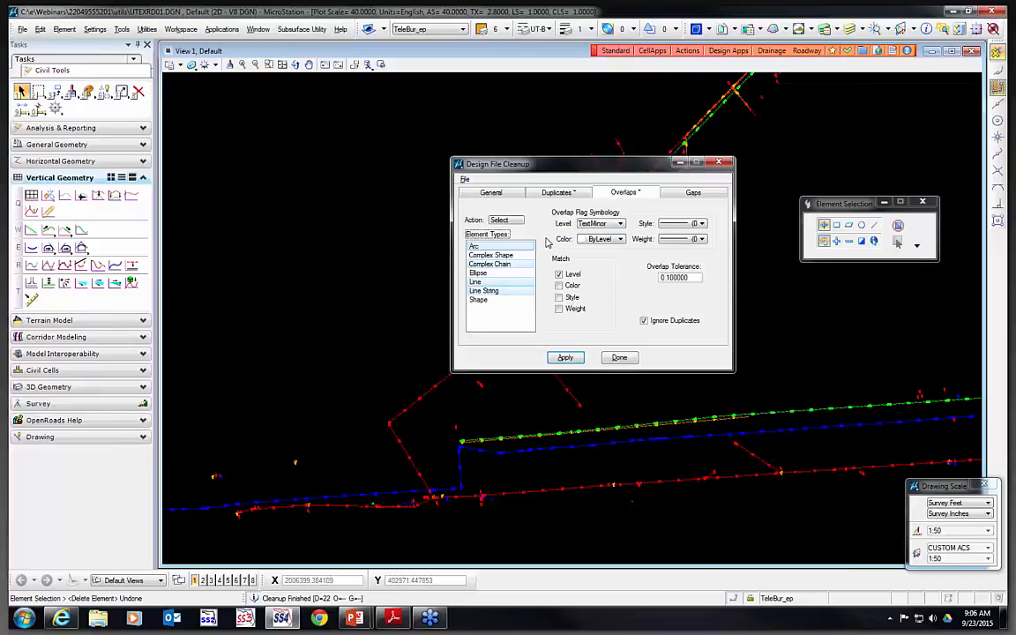
Run the cleanup with the overlaps action kept on Select
left_click(510, 219)
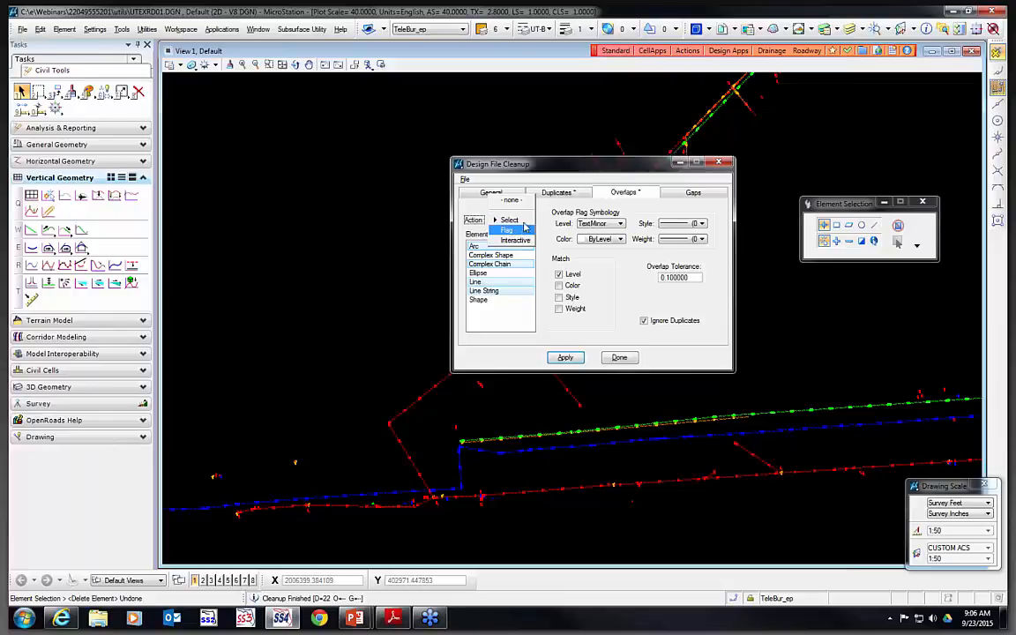
left_click(510, 219)
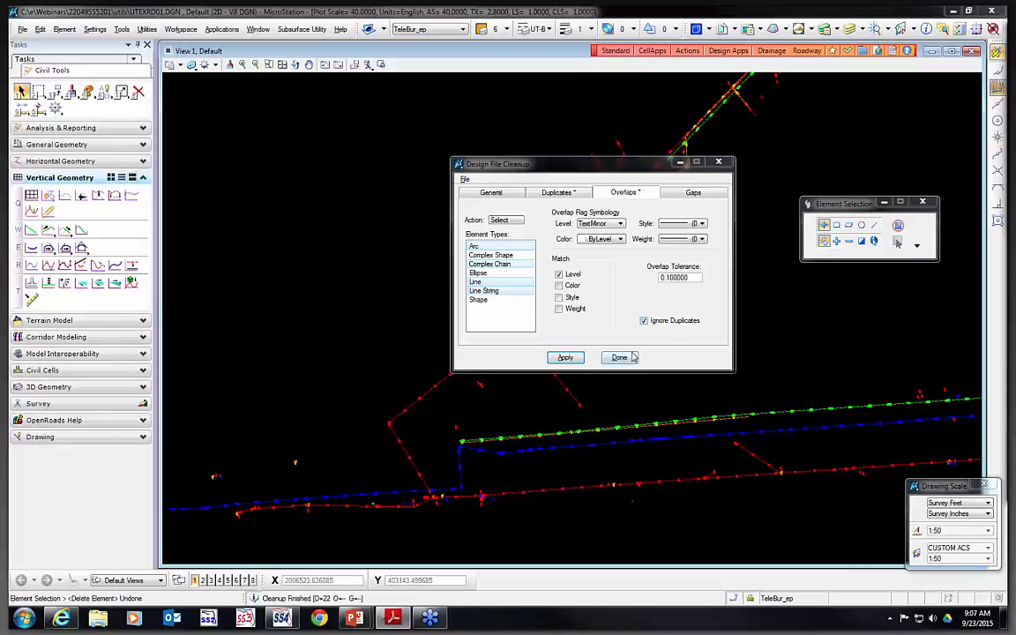
left_click(564, 357)
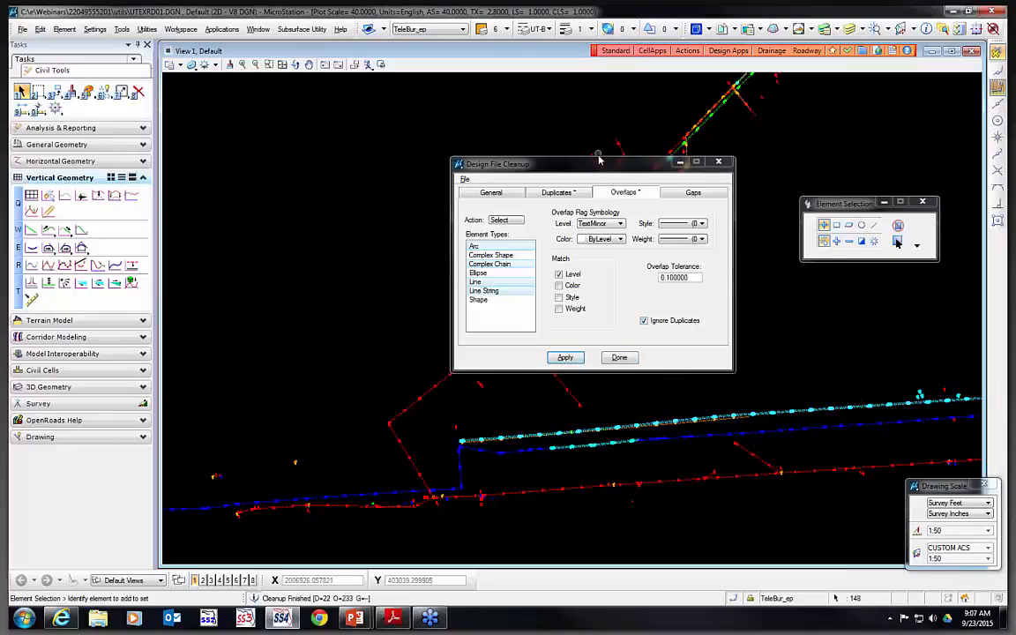
Inspect the selected overlapping utility lines up close, with the cleanup dialog moved out of the way
left_click_drag(699, 164, 983, 295)
scroll(558, 278, "up", 2)
scroll(560, 277, "up", 1)
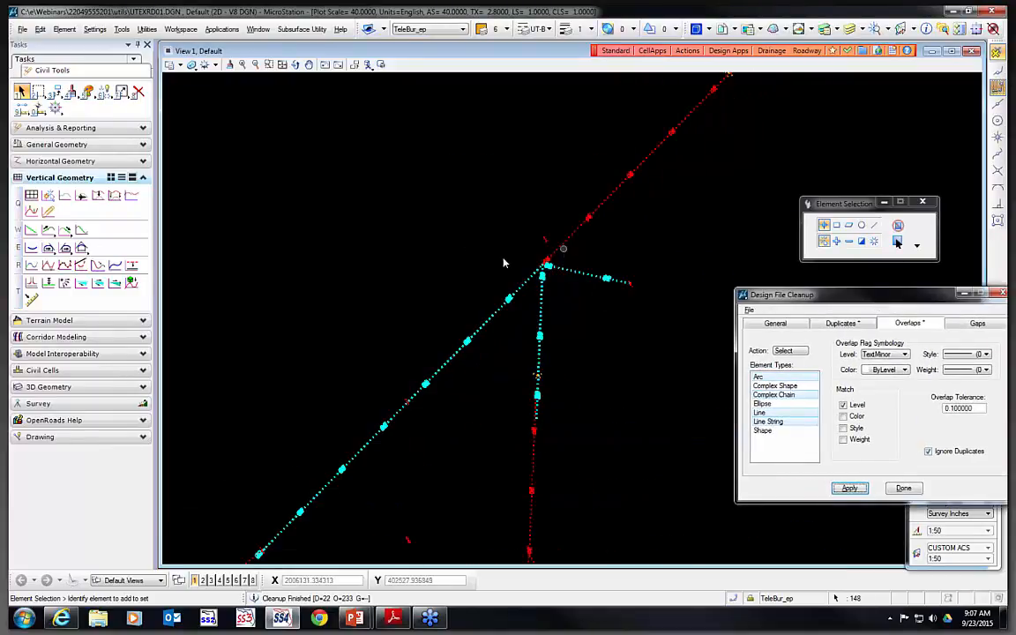
scroll(476, 207, "down", 1)
scroll(480, 215, "down", 1)
Run the cleanup with the overlaps action set to Flag and inspect a flagged overlap up close
left_click_drag(809, 293, 639, 247)
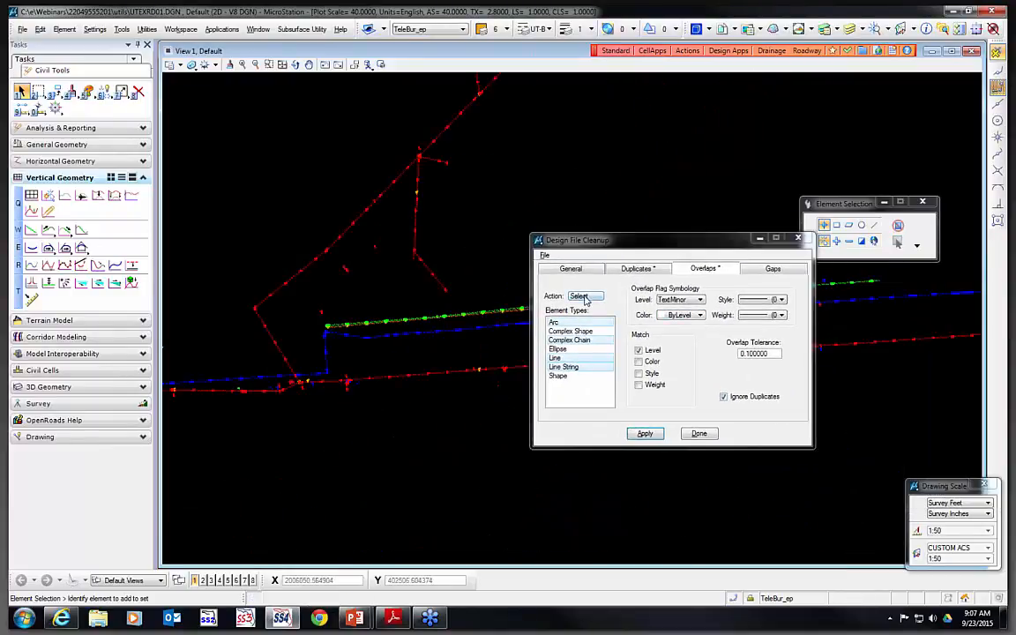
left_click(589, 295)
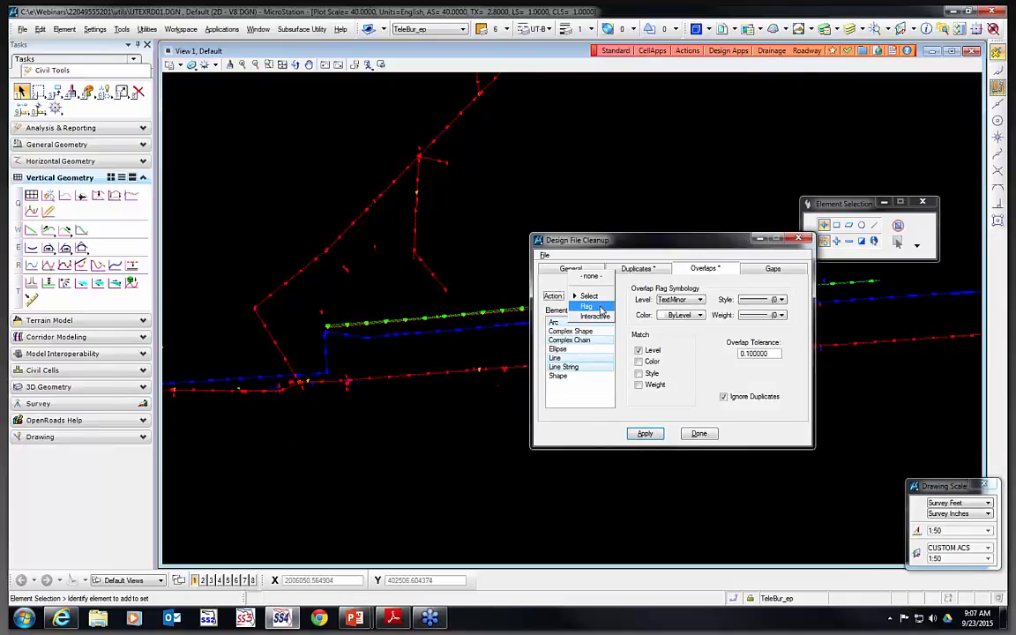
left_click(586, 306)
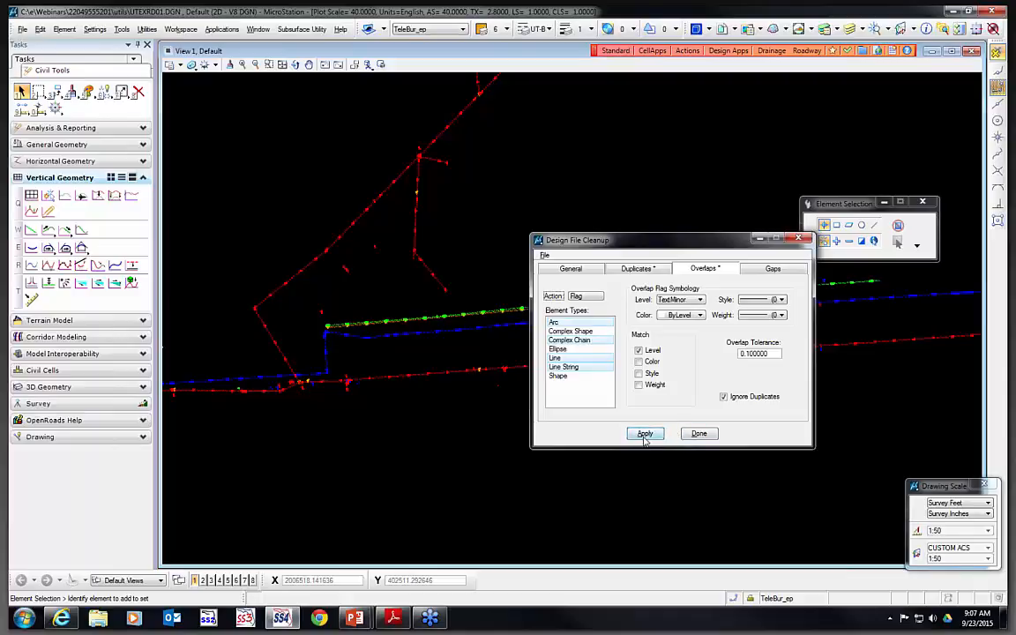
left_click(645, 434)
scroll(317, 262, "up", 2)
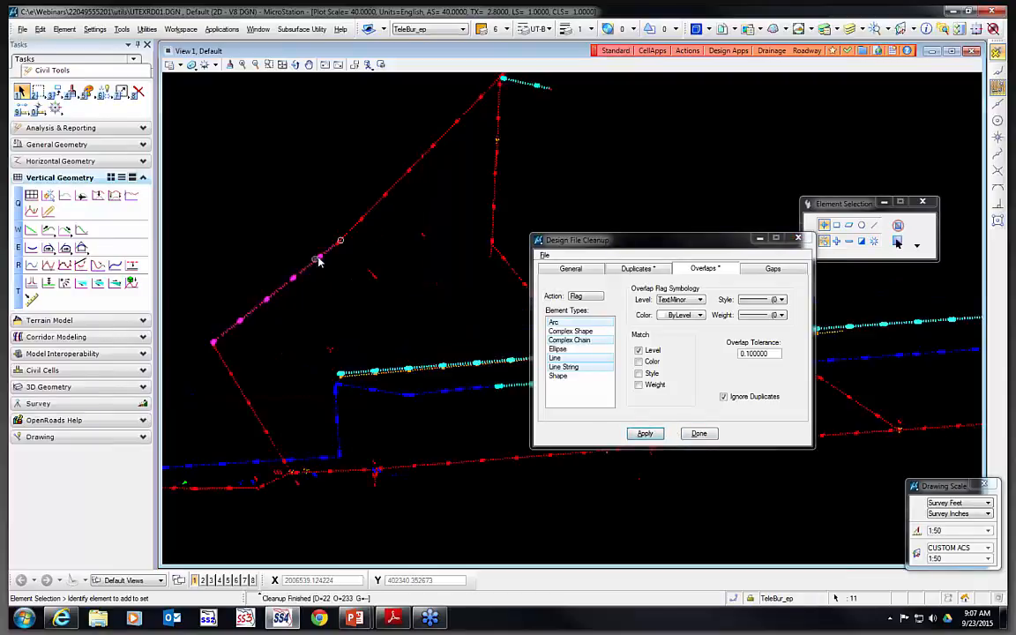
scroll(319, 262, "up", 3)
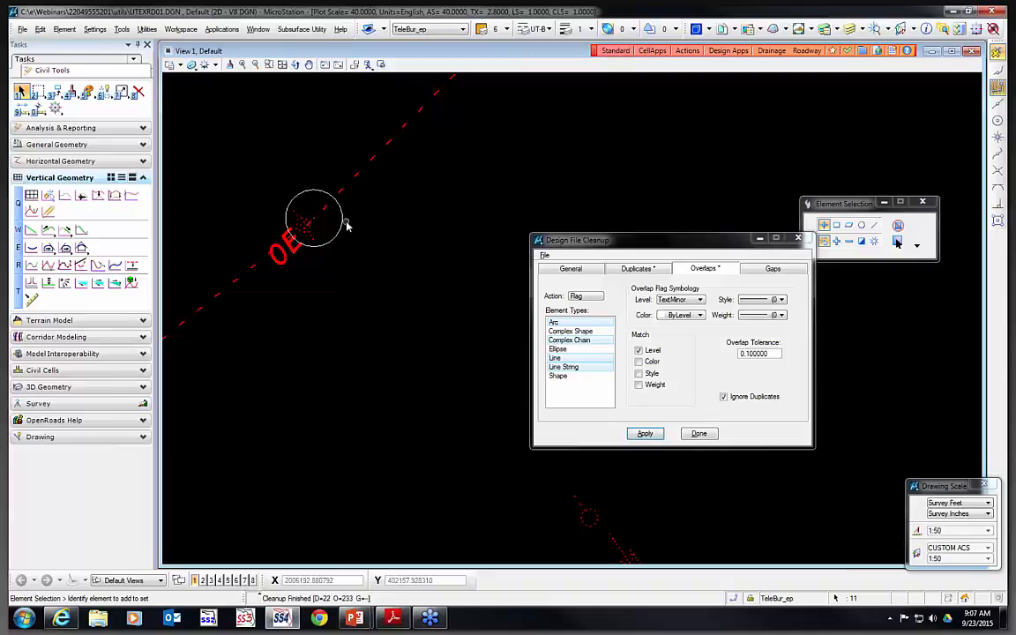
Run the cleanup again with the overlaps action set to Interactive
left_click(585, 296)
left_click(584, 306)
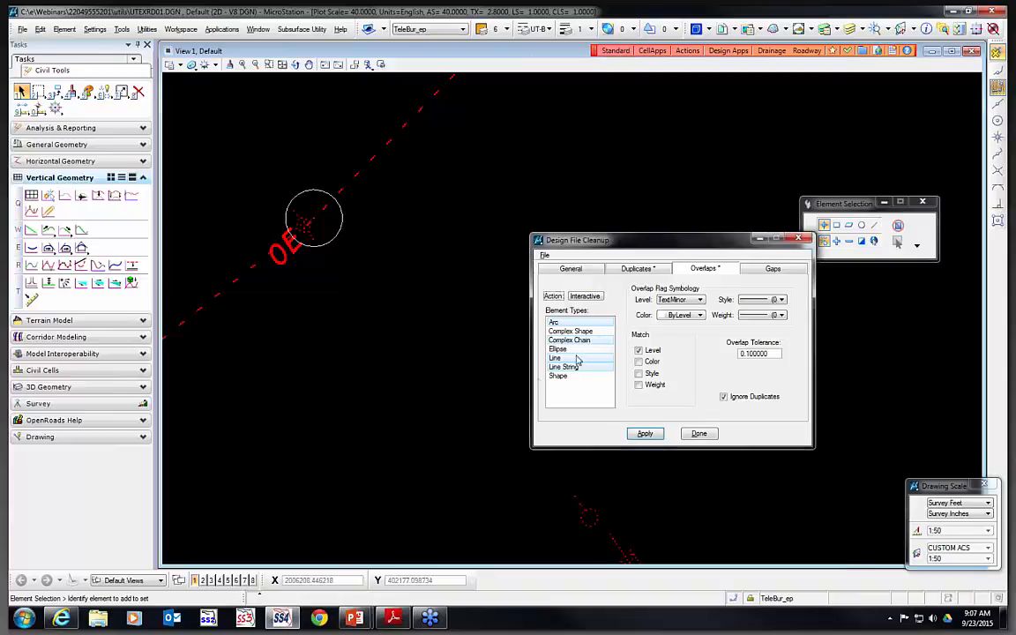
left_click(644, 433)
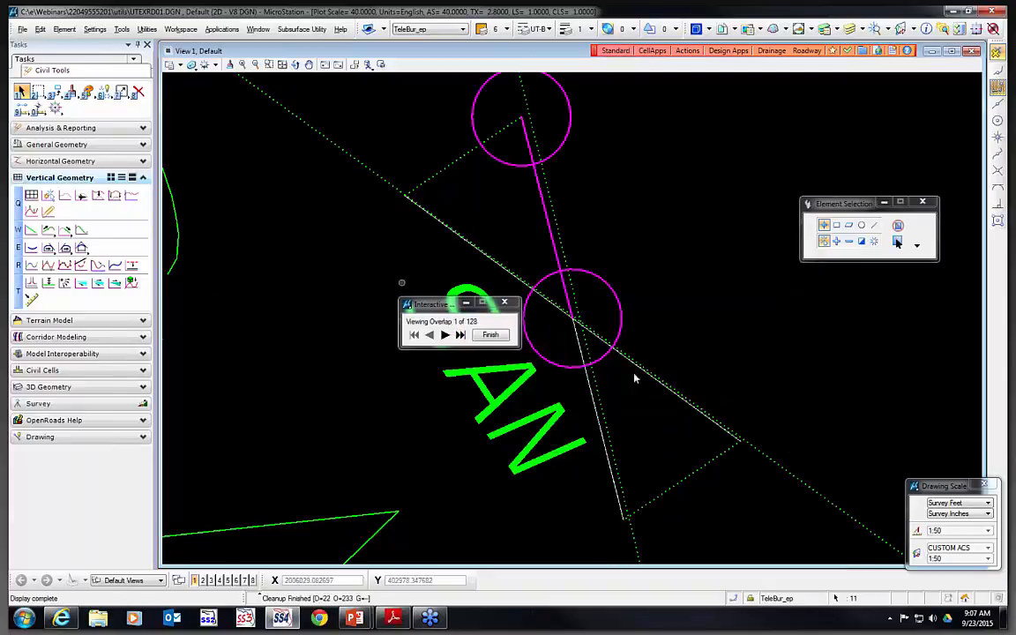
Step through the first five overlaps in the interactive review, then finish it
left_click_drag(435, 304, 346, 267)
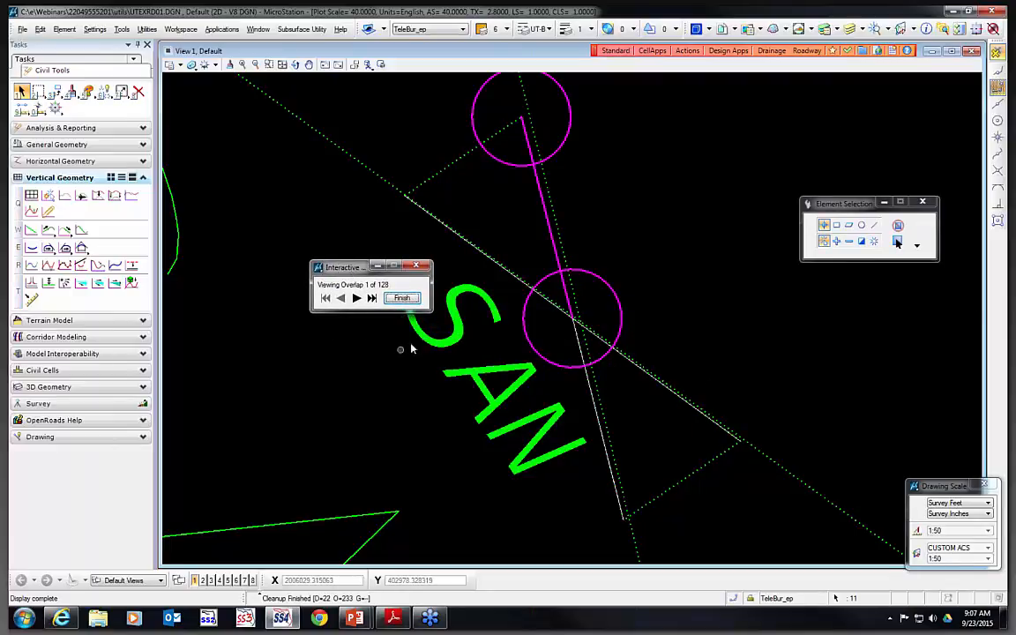
left_click(356, 298)
left_click(356, 298)
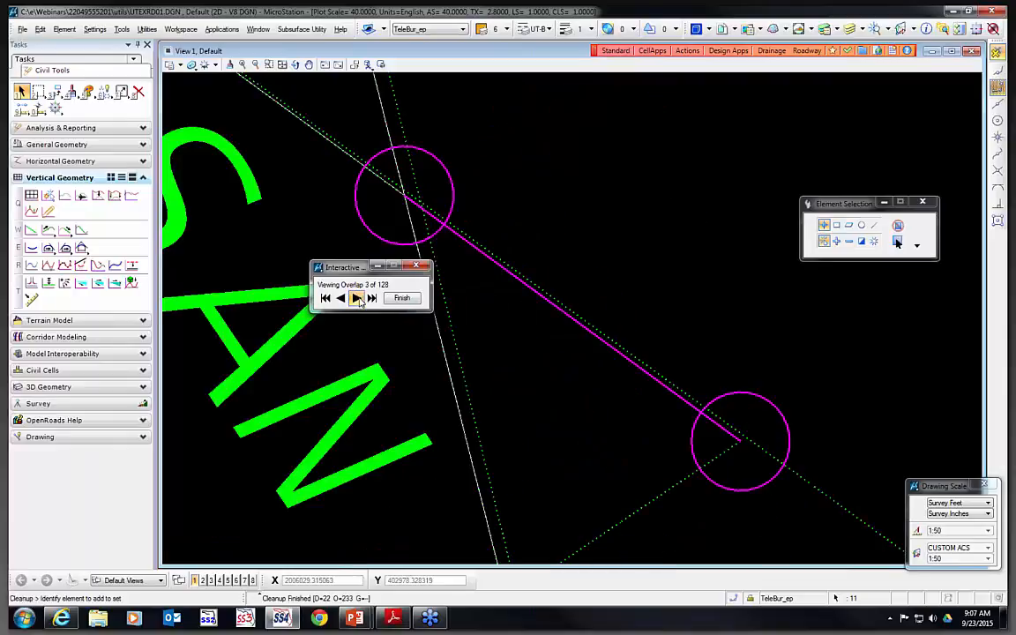
left_click(356, 298)
left_click(356, 298)
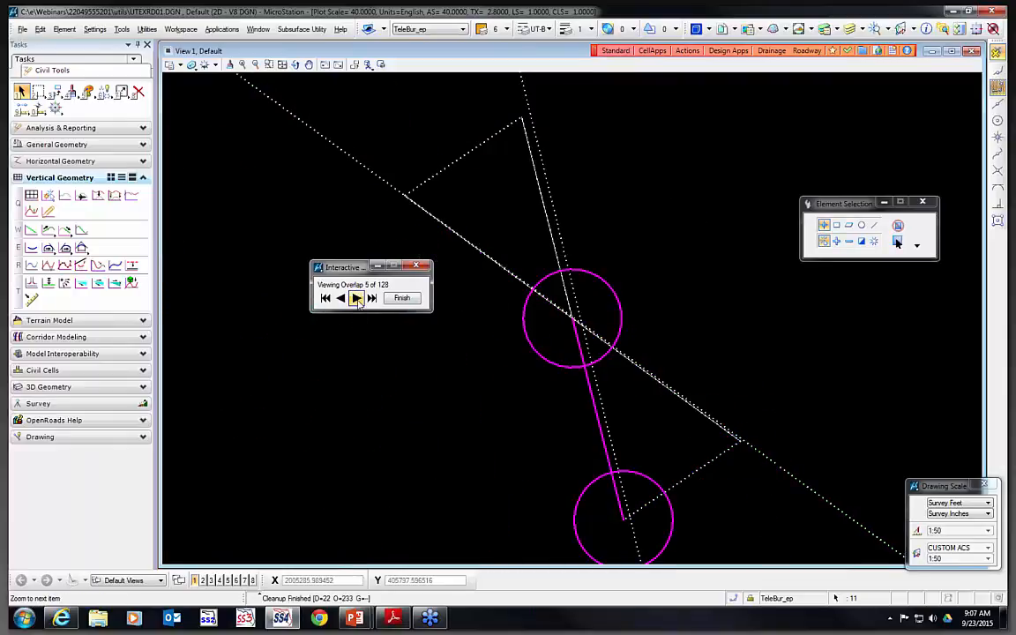
left_click(401, 298)
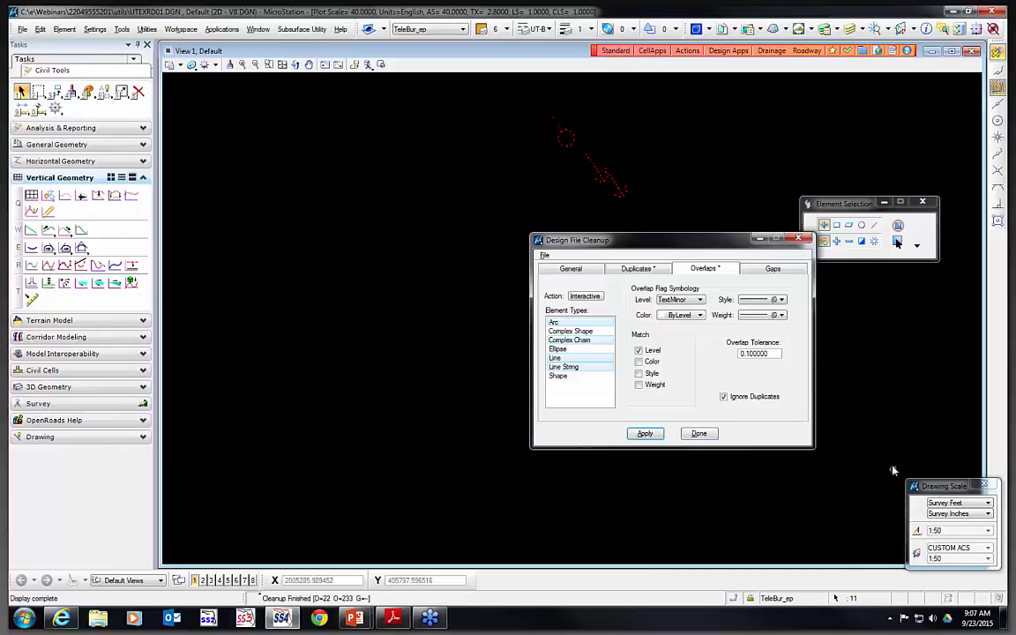
Reset the overlaps cleanup action to none in the general settings
left_click(772, 268)
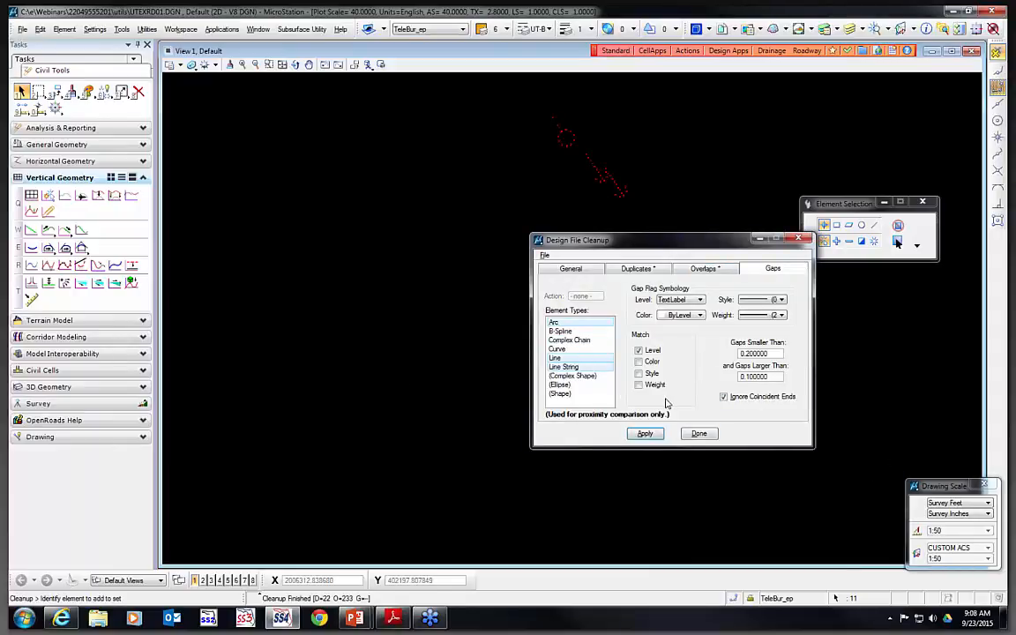
left_click(703, 268)
left_click(570, 268)
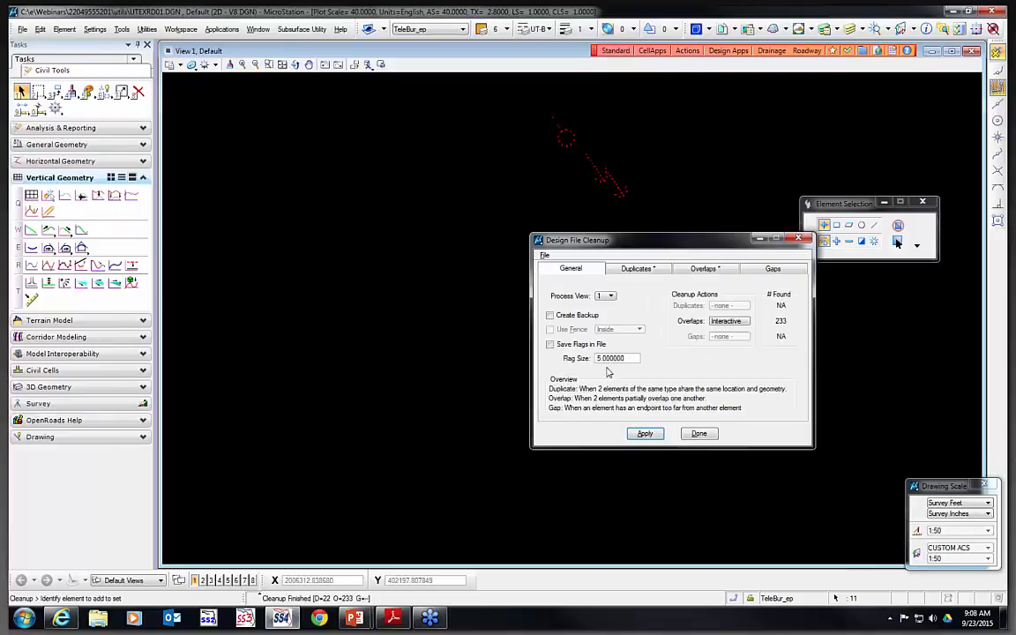
left_click(728, 321)
left_click(727, 275)
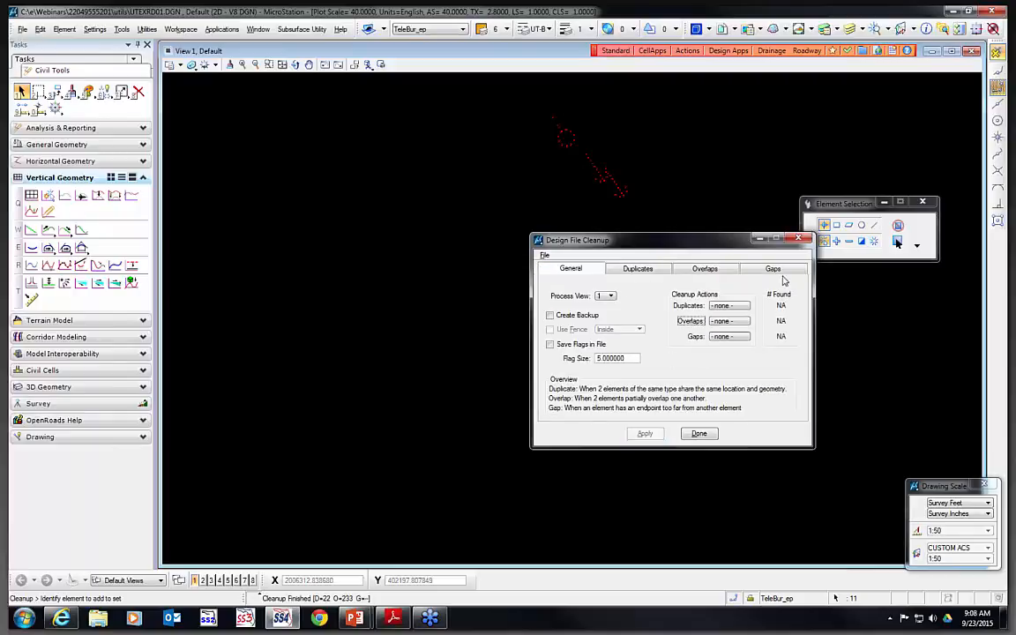
Review the gaps settings and their available actions without choosing one, and close Design File Cleanup
left_click(781, 270)
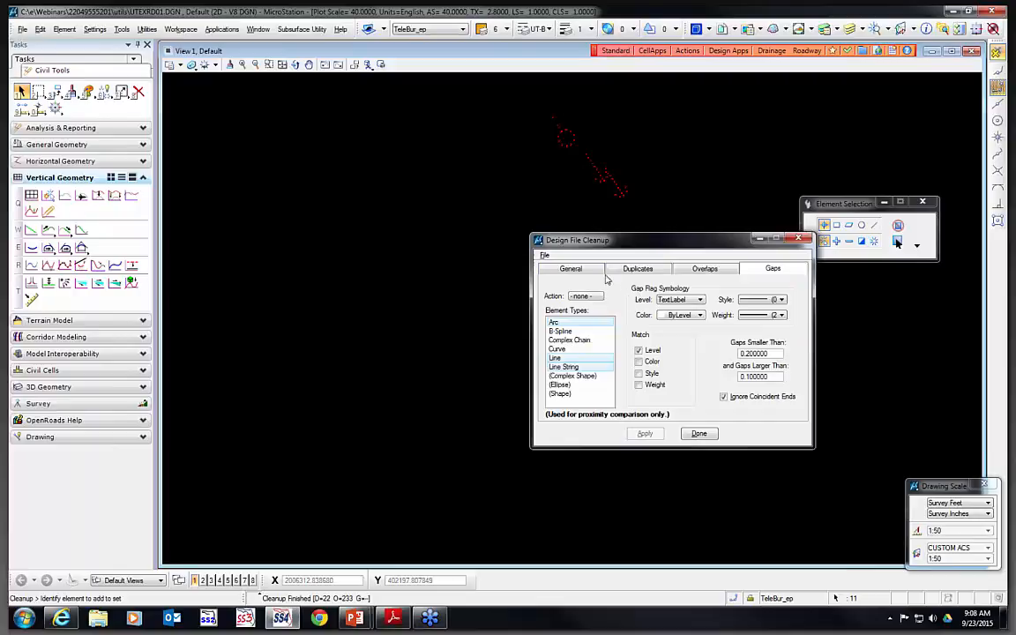
left_click(585, 295)
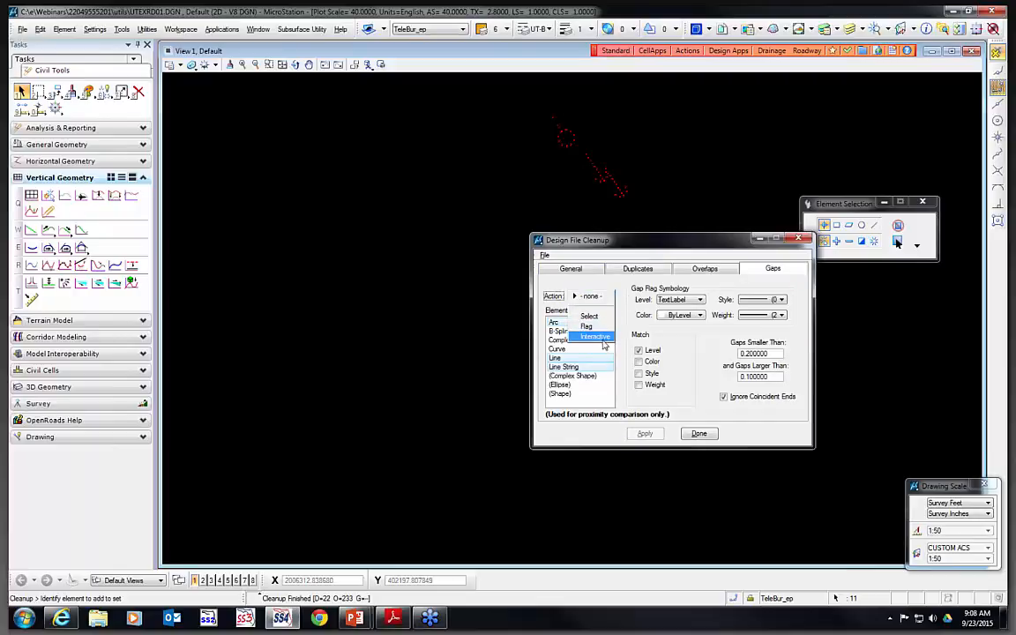
left_click(691, 354)
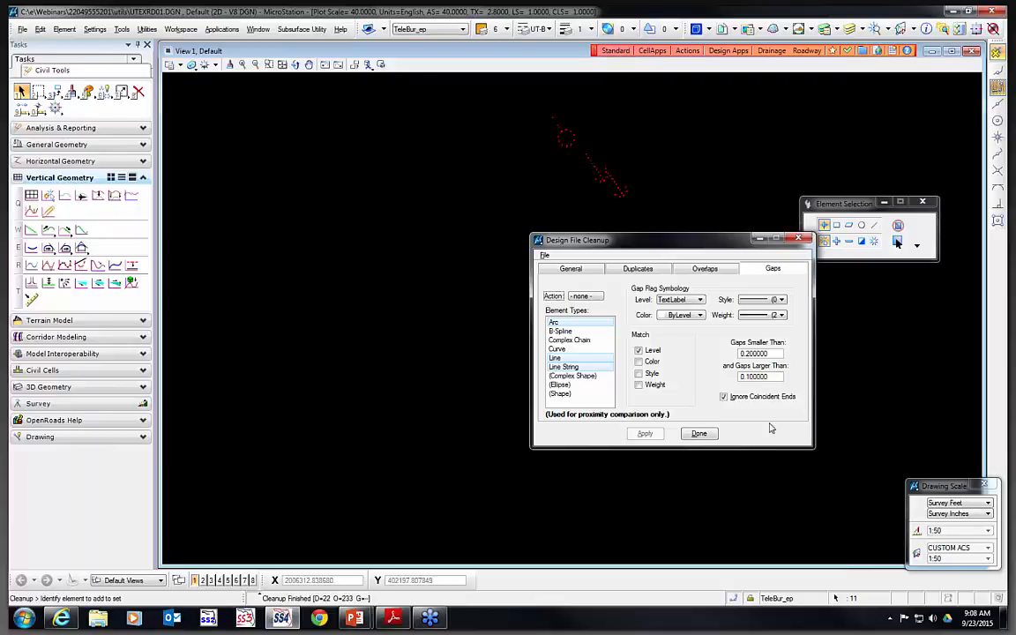
left_click(699, 433)
Delete all lines shorter than .1 with Delete Short Lines and close the tool
scroll(605, 301, "down", 5)
scroll(516, 226, "down", 3)
left_click(729, 54)
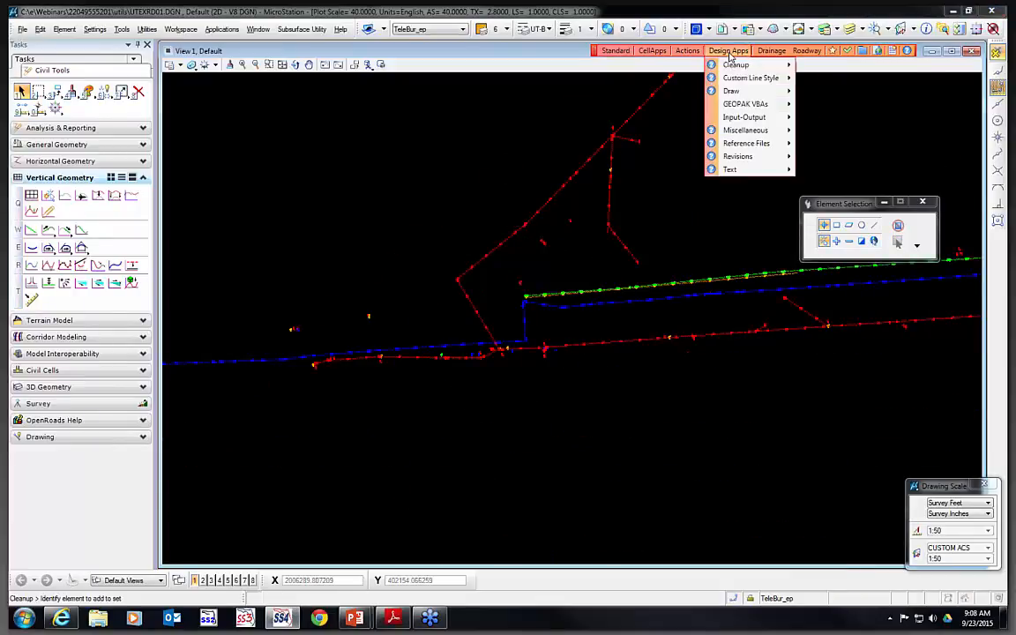
mouse_move(736, 66)
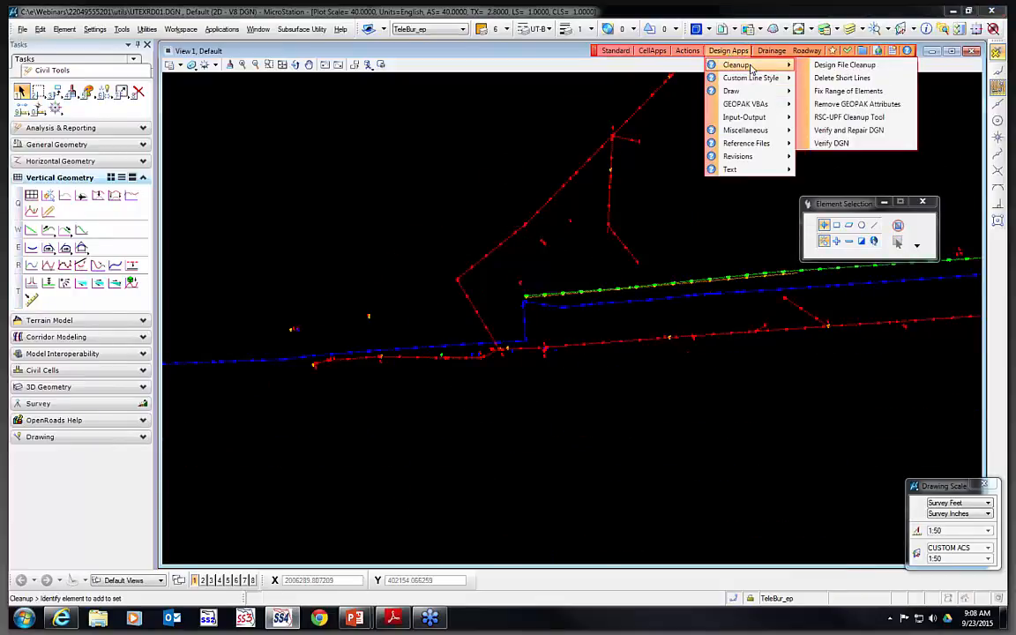
left_click(875, 80)
left_click_drag(591, 189, 463, 168)
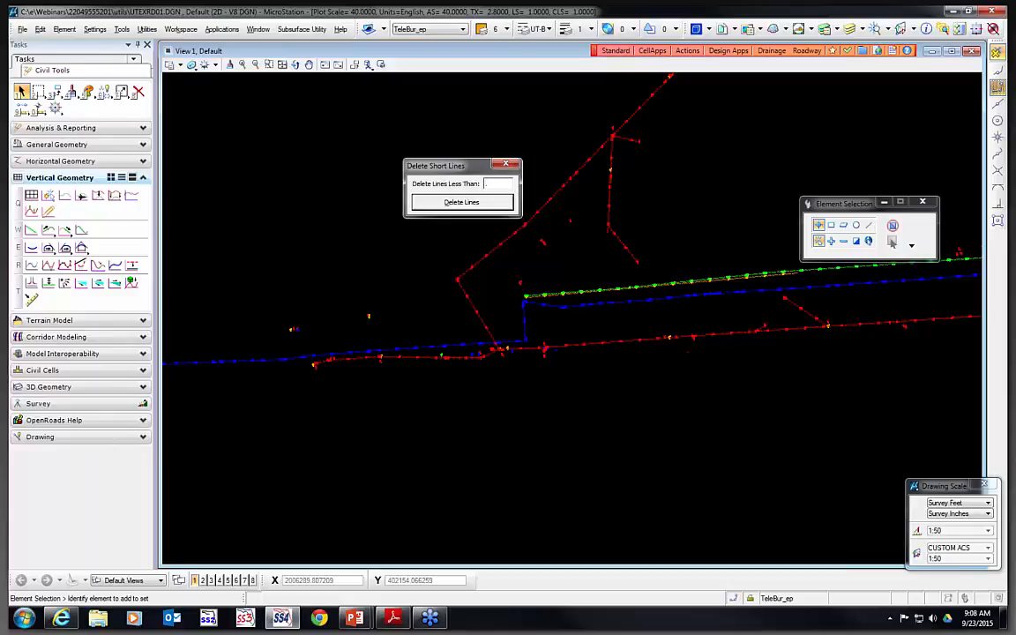
left_click(461, 202)
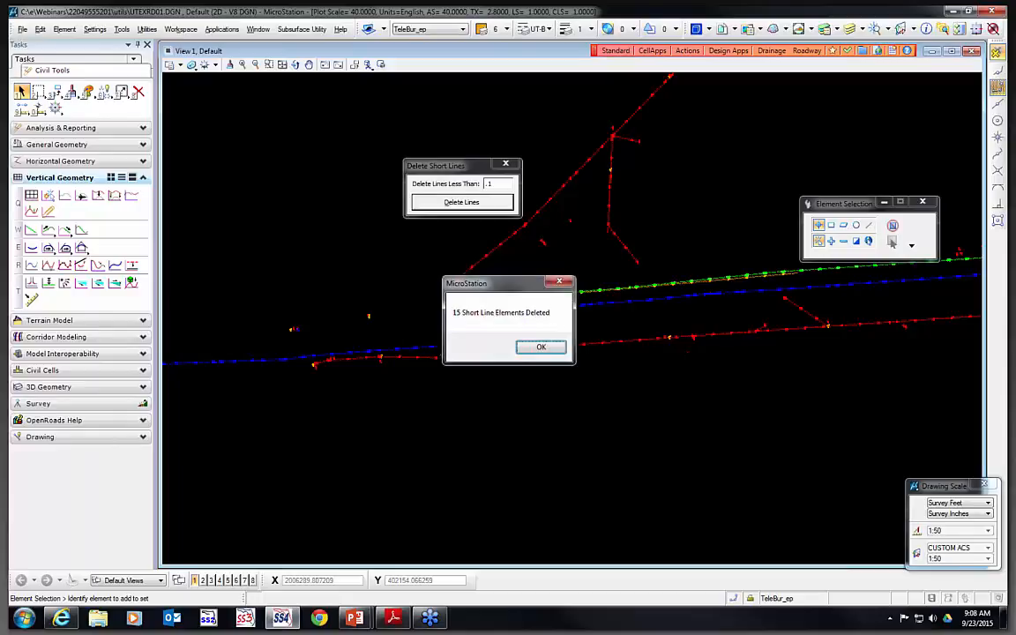
left_click(536, 347)
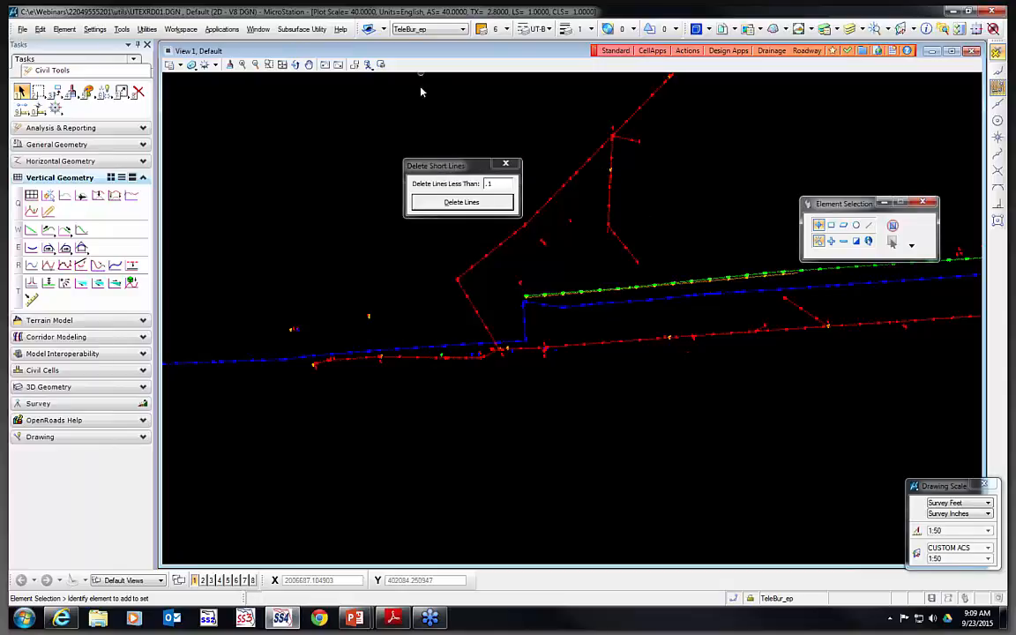
left_click_drag(478, 166, 415, 155)
left_click(442, 152)
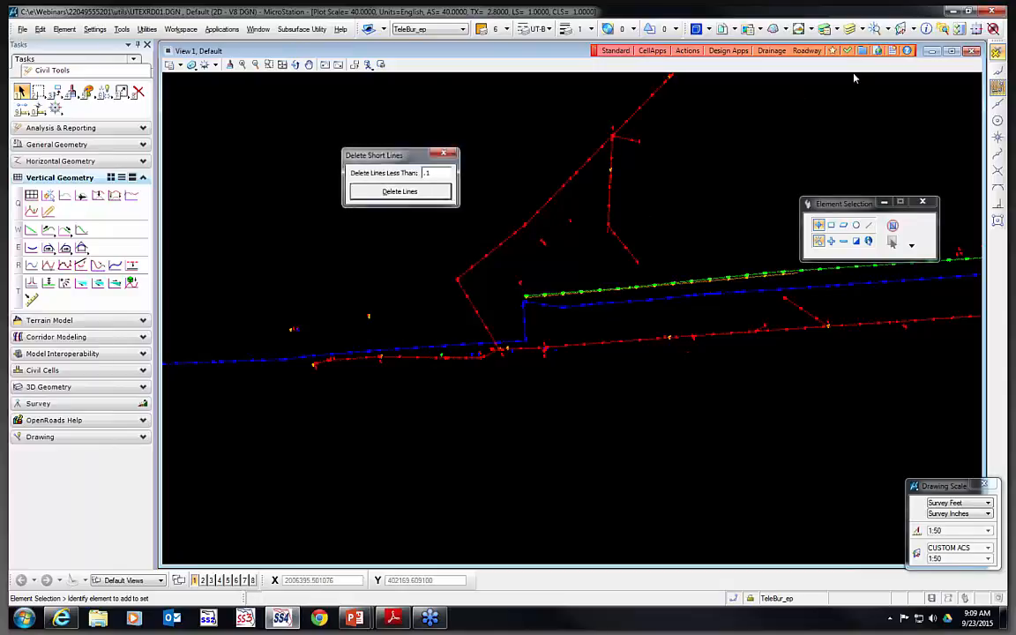
Open the design file DSGNRD01.DGN from the project's roadway folder
left_click(728, 52)
mouse_move(741, 65)
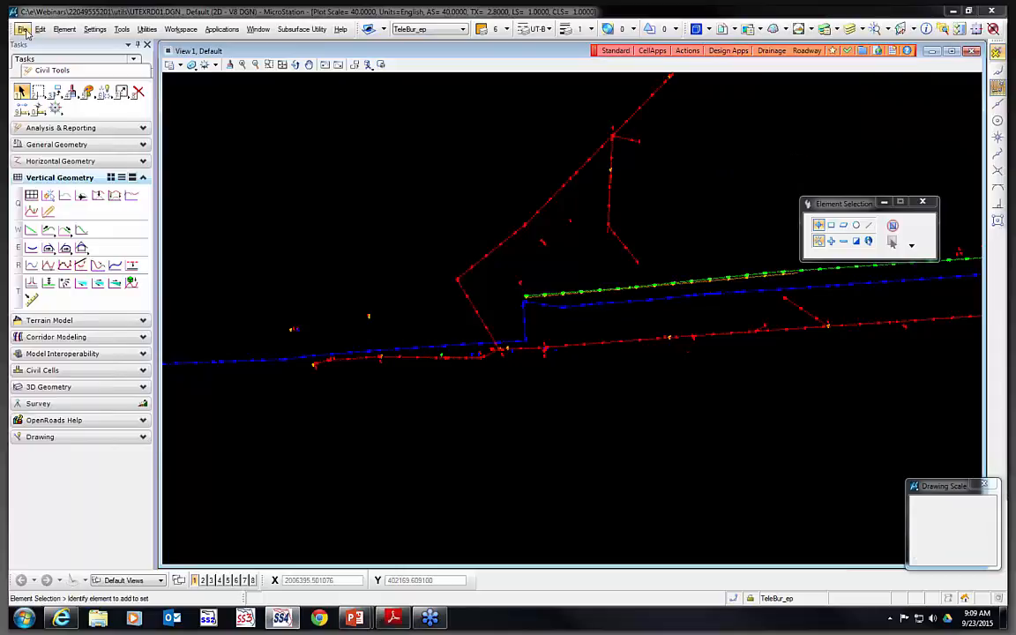
left_click(23, 29)
left_click(41, 53)
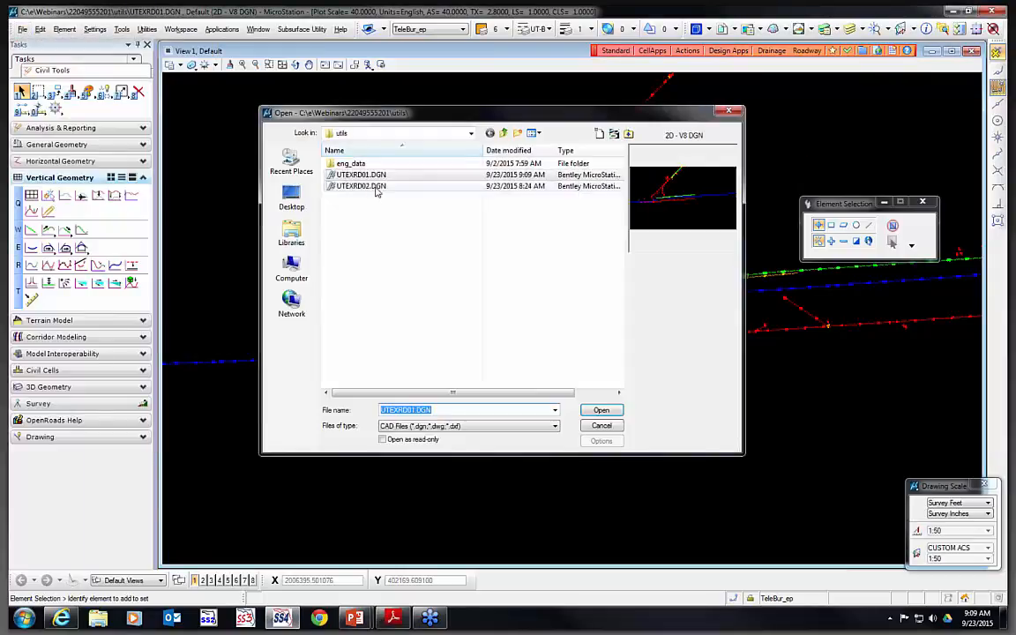
left_click(502, 132)
double_click(356, 267)
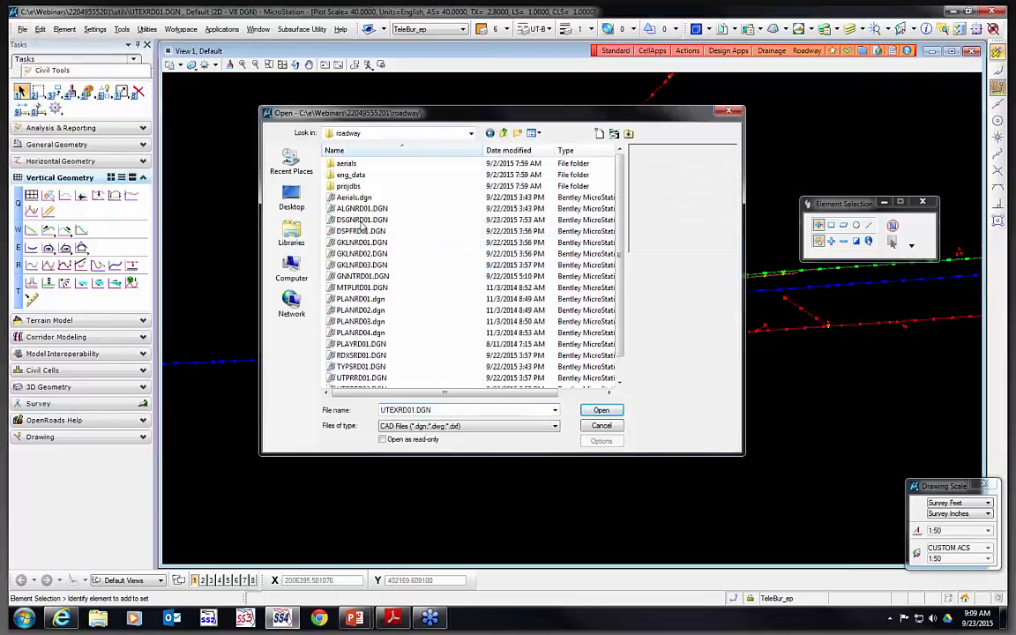
left_click(359, 220)
left_click(600, 410)
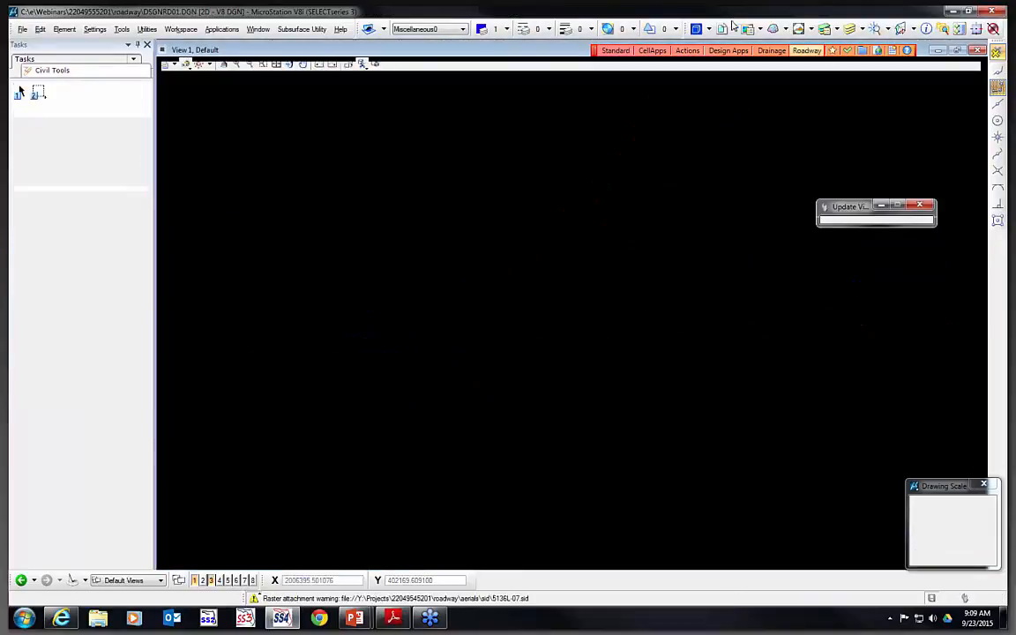
Start Remove GEOPAK Attributes, review its available methods and keep the method on Individual Element
left_click(728, 50)
mouse_move(749, 66)
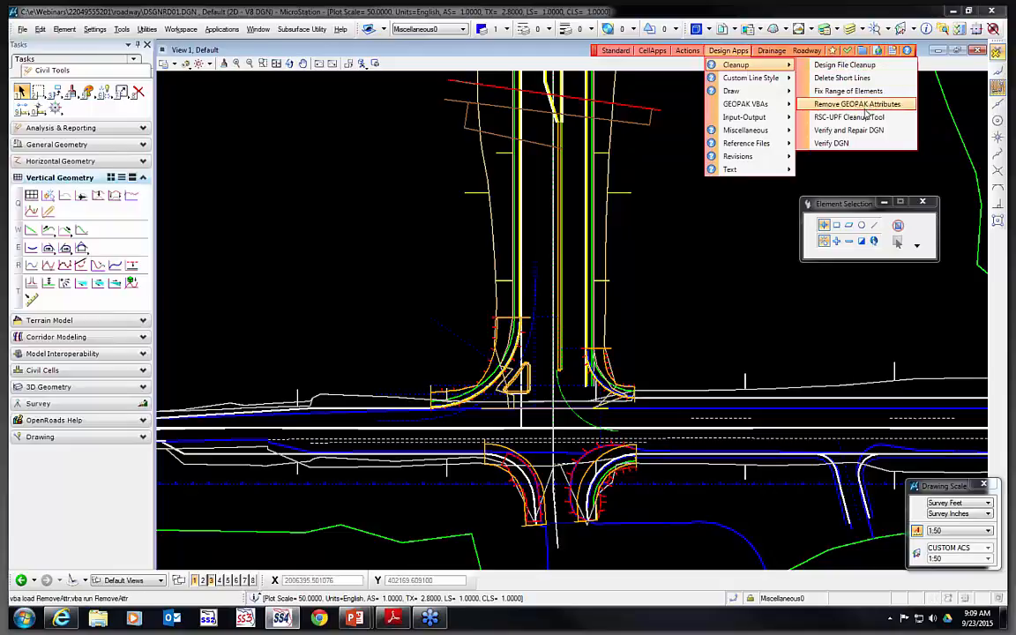
left_click(865, 105)
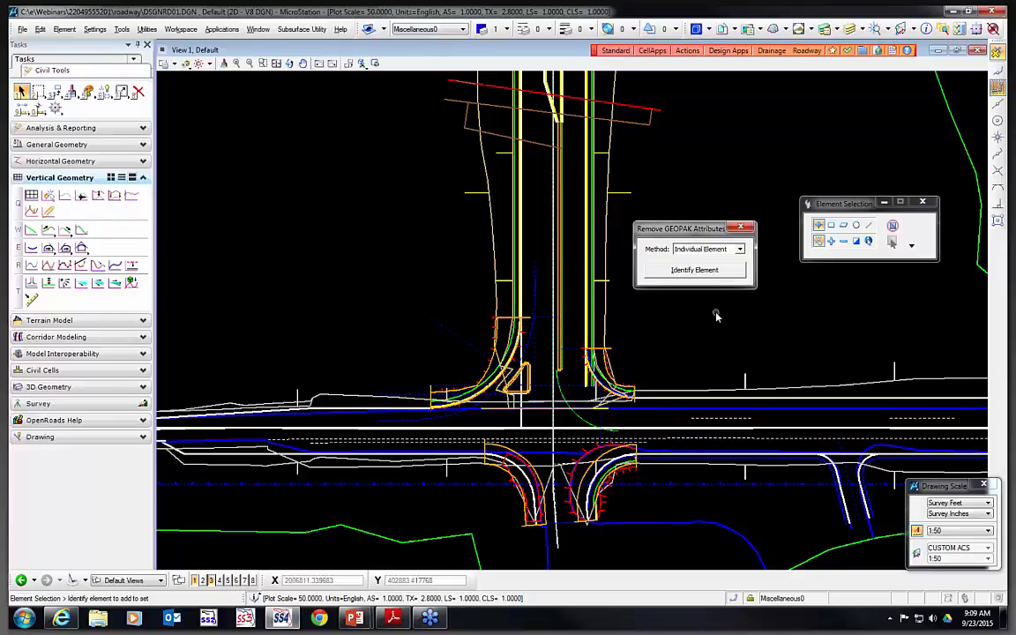
left_click(728, 250)
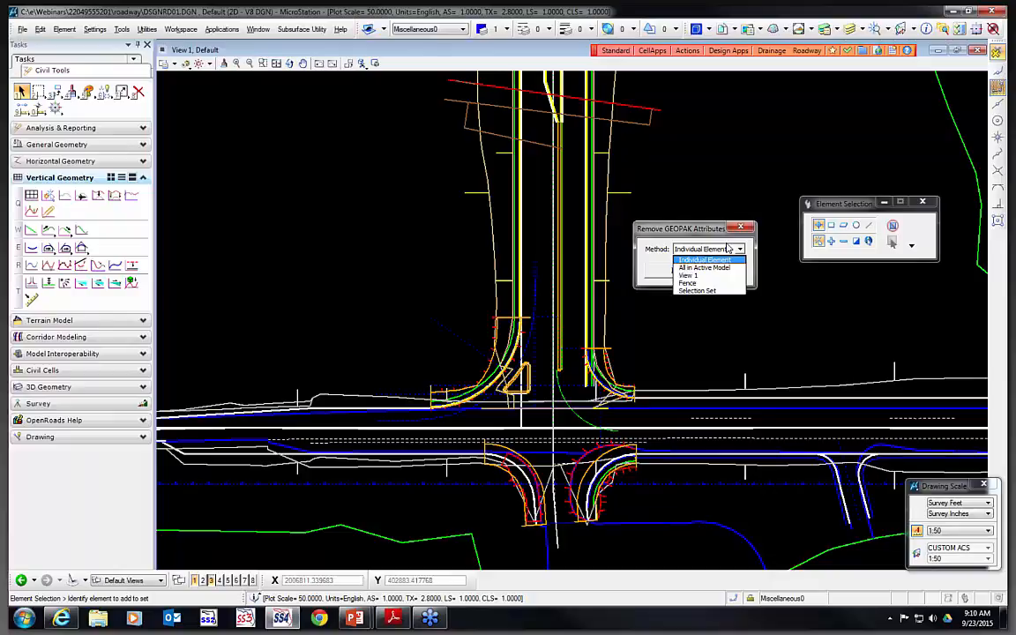
left_click(719, 260)
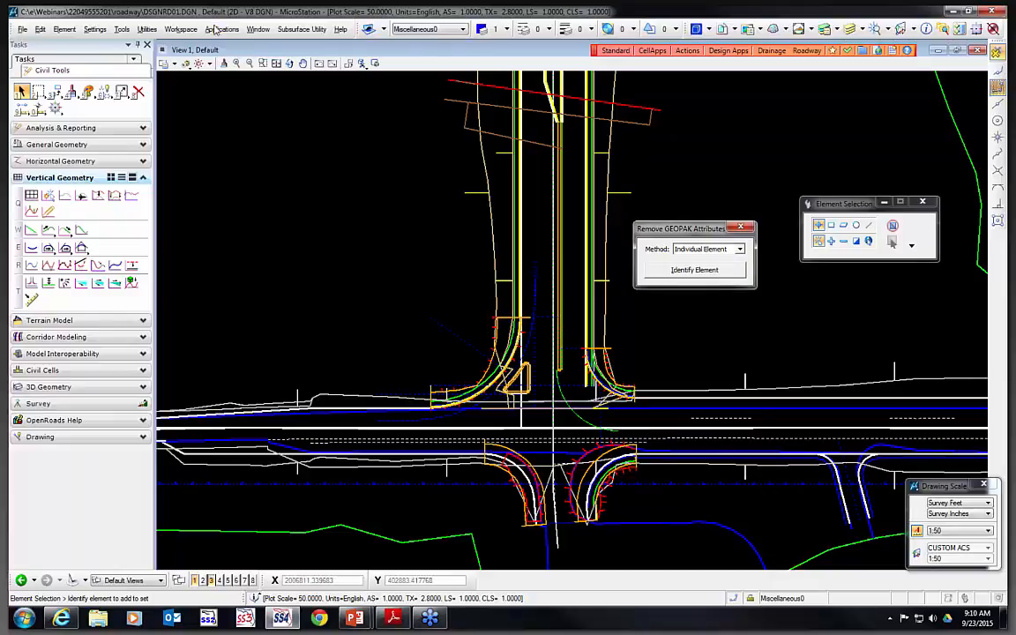
Open Design and Computation Manager and identify the feature assigned to the white vertical edge-of-pavement line right of the median
left_click(180, 29)
mouse_move(218, 28)
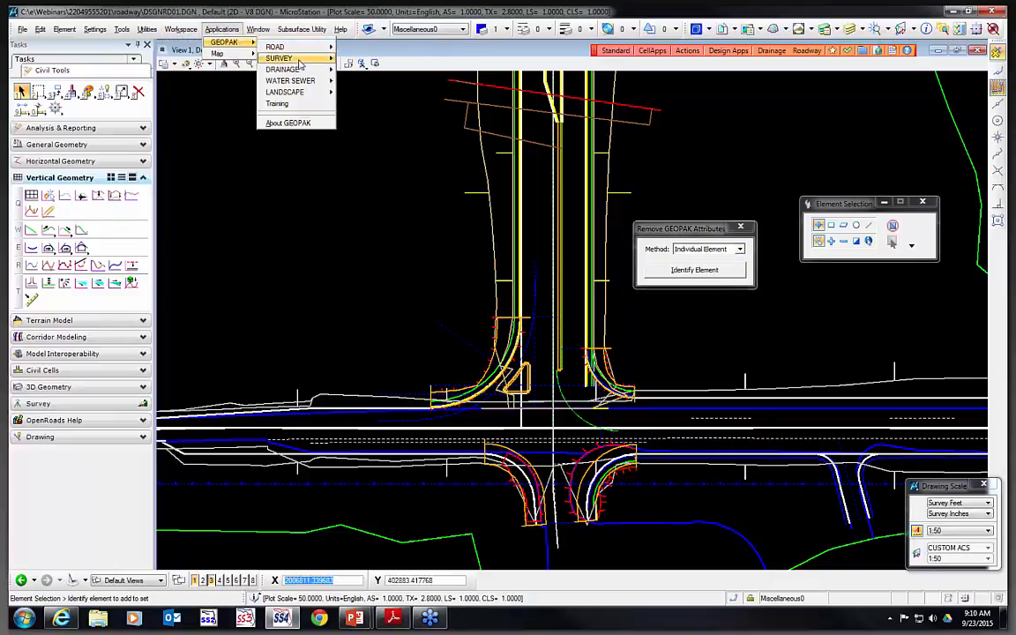
mouse_move(308, 47)
left_click(384, 139)
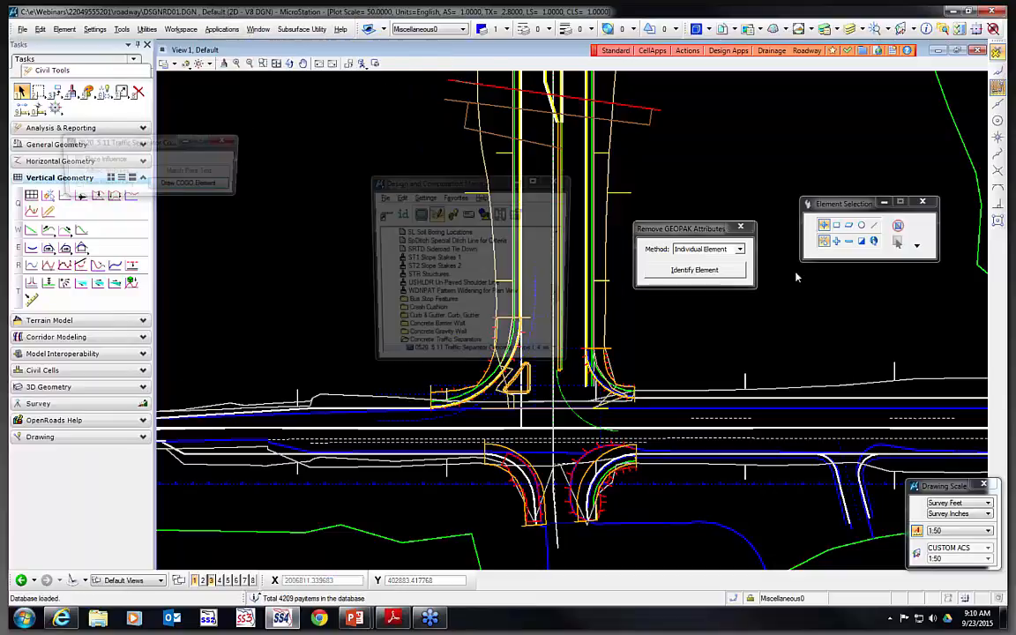
left_click(399, 213)
left_click_drag(420, 183, 327, 183)
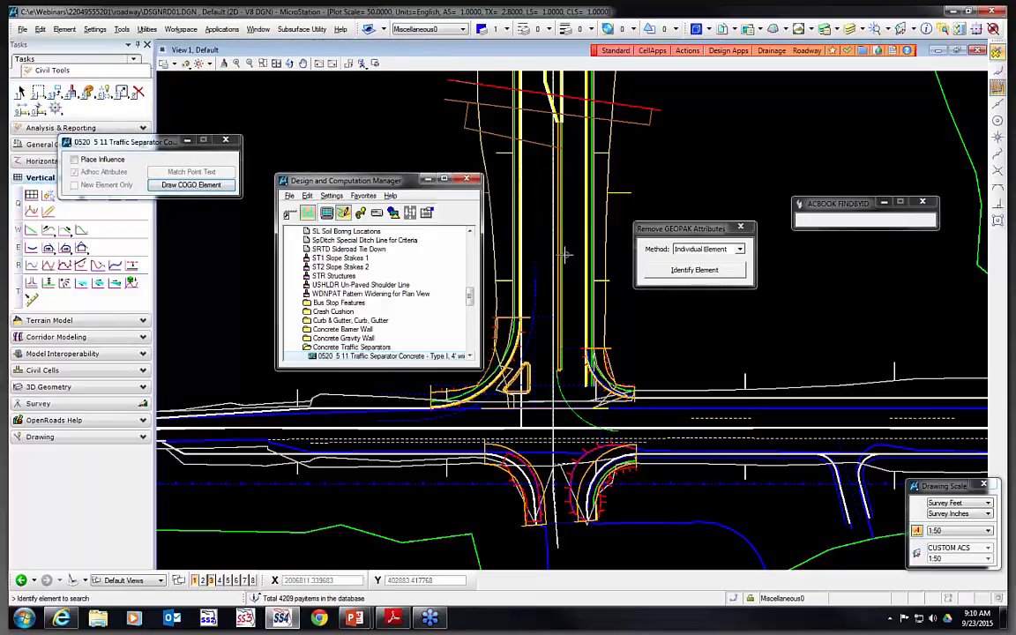
scroll(612, 299, "up", 5)
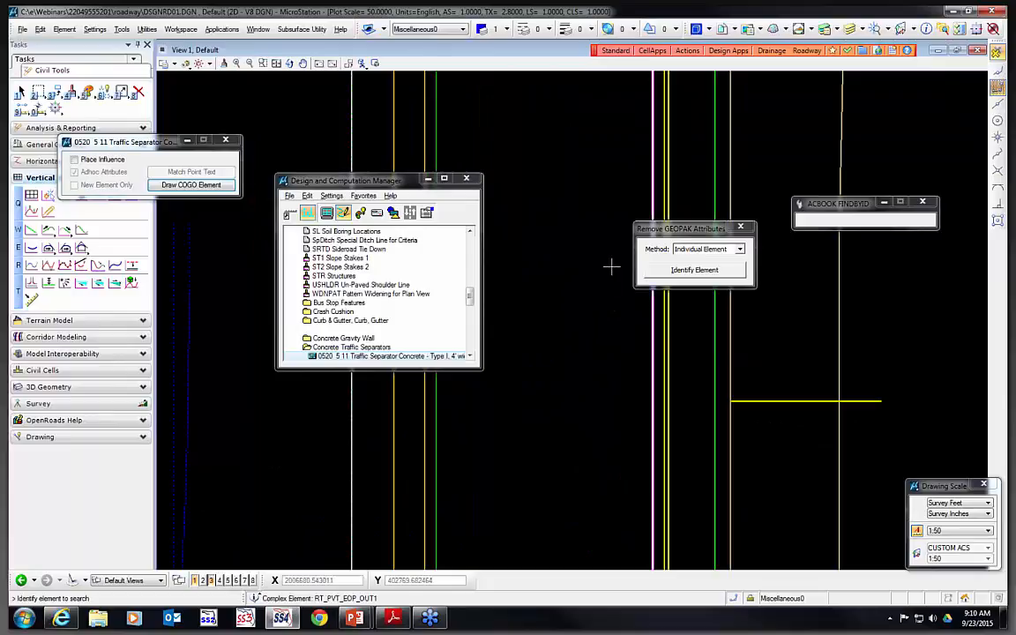
left_click(607, 265)
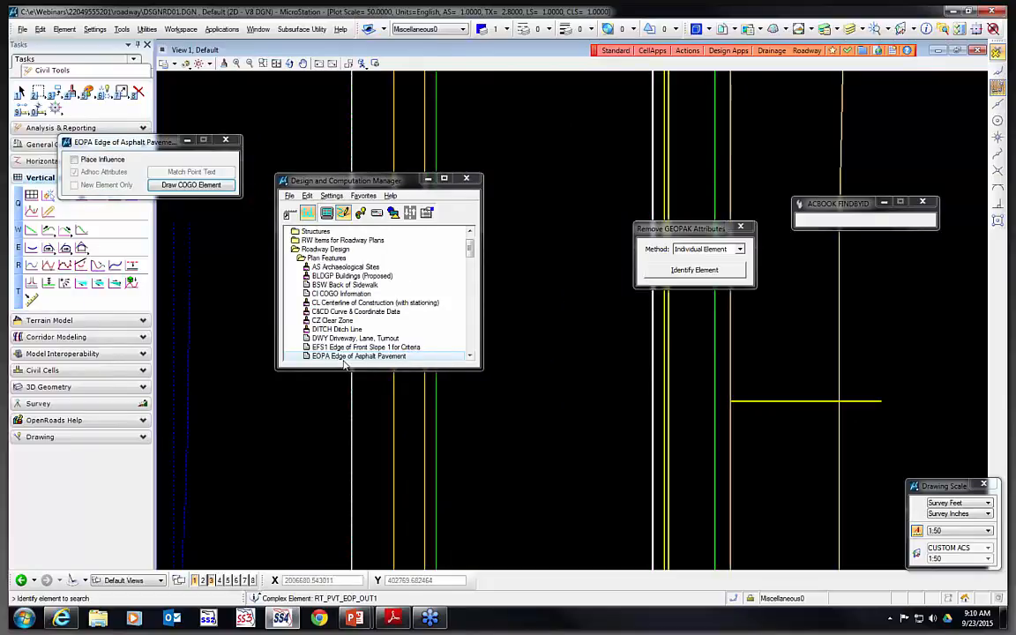
Remove the GEOPAK attributes from that edge-of-pavement line and verify it by identifying the line again in Design and Computation Manager
left_click(702, 269)
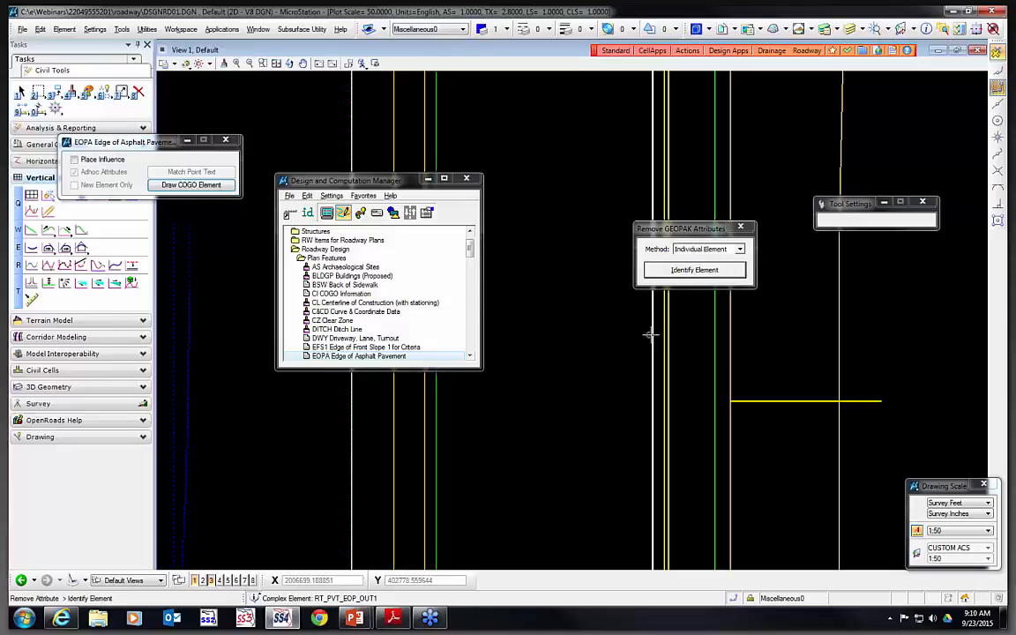
left_click(594, 270)
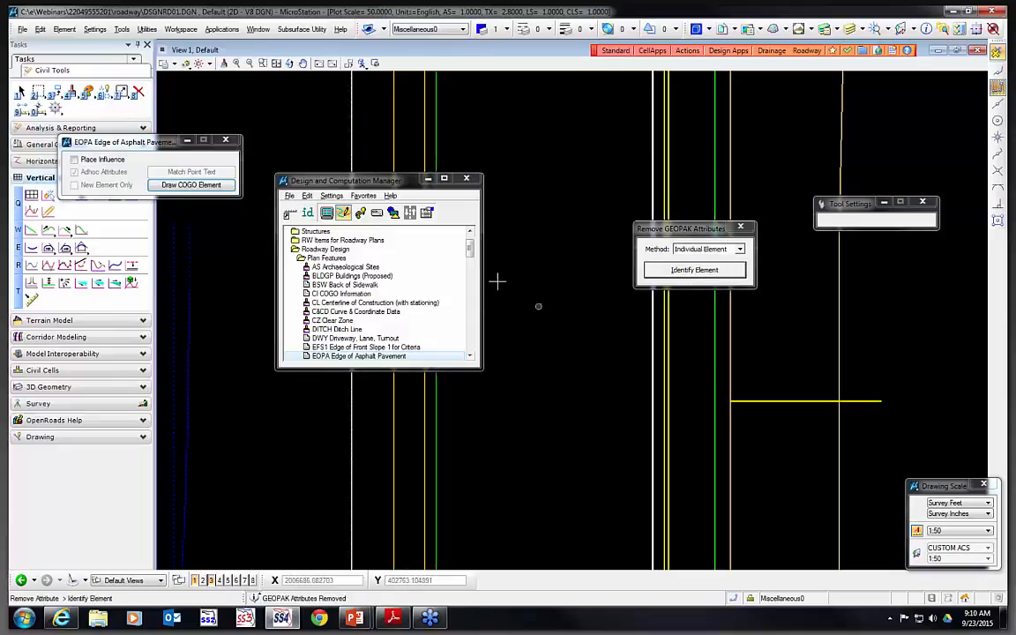
left_click(308, 213)
left_click(397, 160)
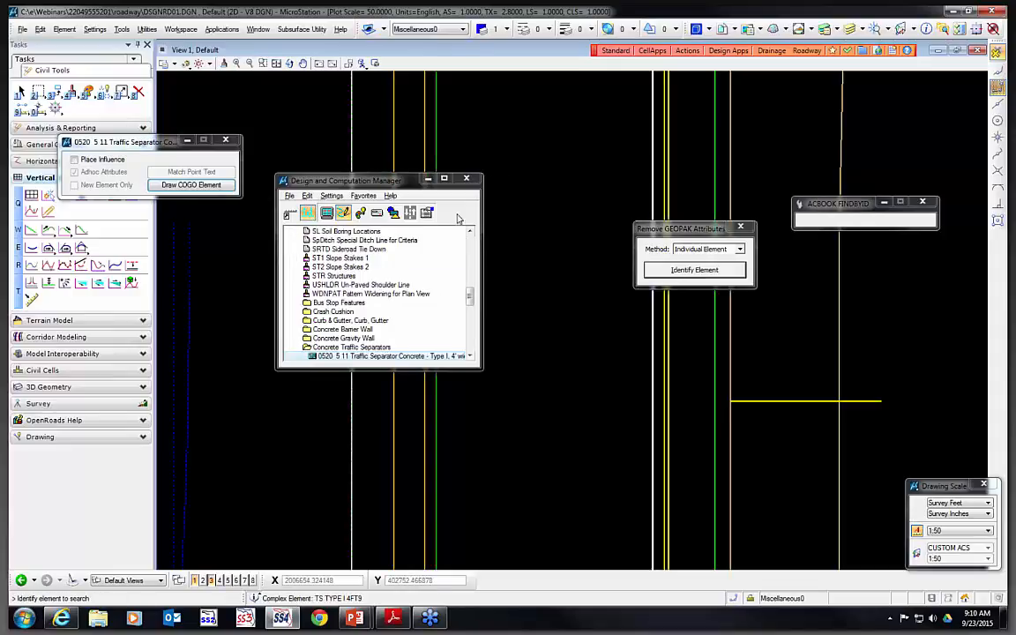
left_click(646, 366)
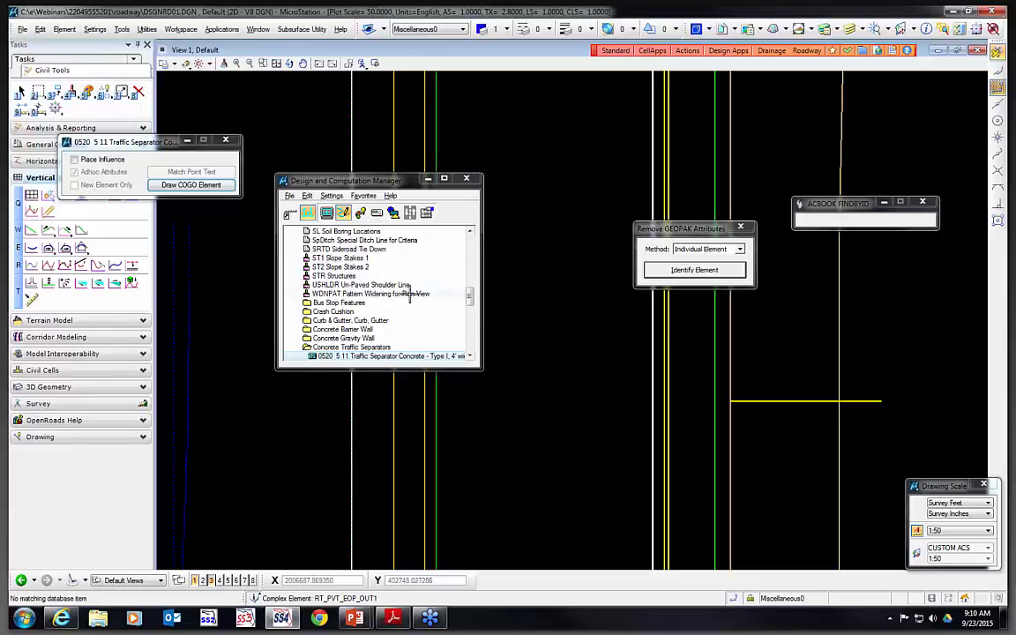
left_click(741, 227)
left_click(466, 179)
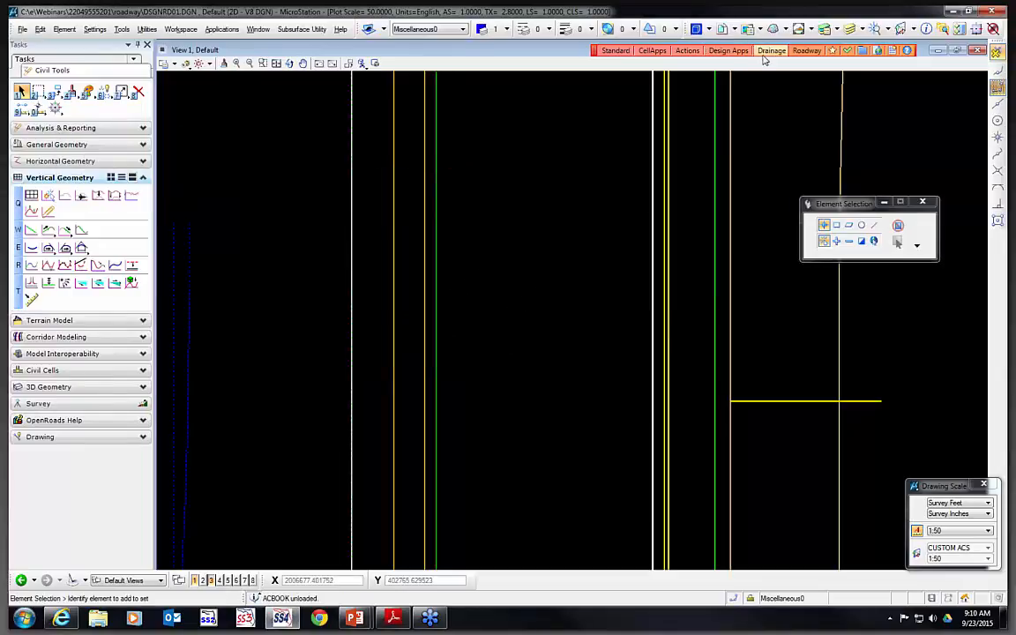
Start the RSC-UPF Cleanup Tool from the design cleanup applications
left_click(728, 50)
mouse_move(791, 66)
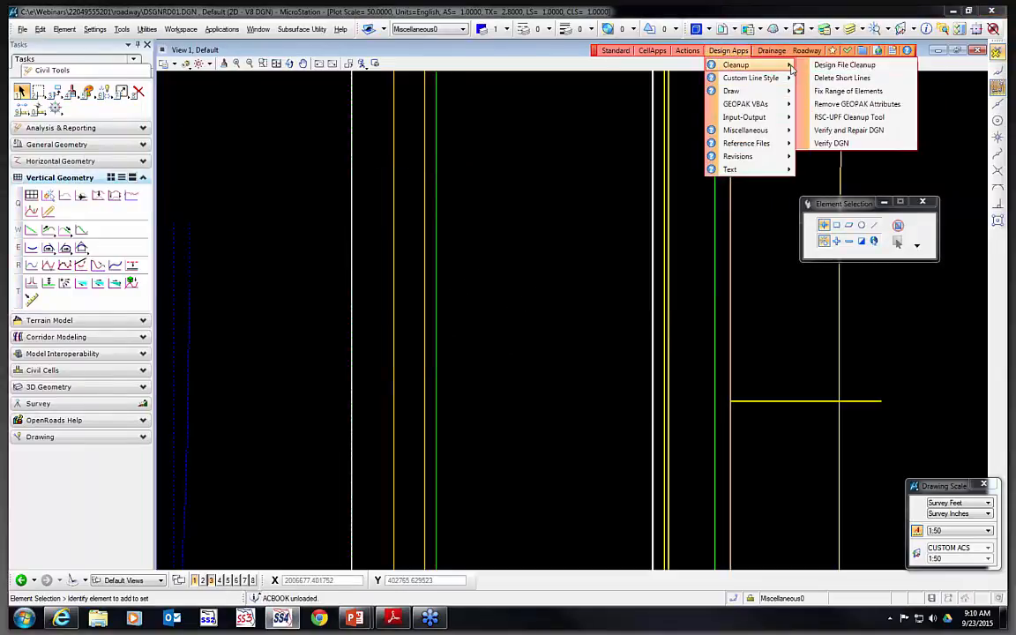
left_click(851, 119)
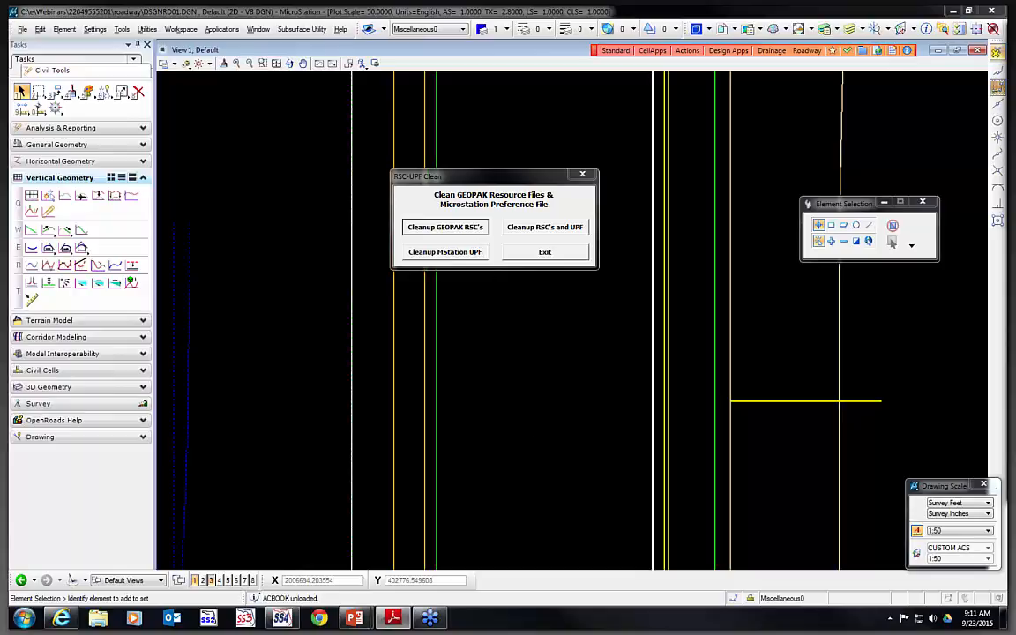
Switch to File Explorer, examine the resource files in C:\FDOTSS4\Temp\GPKRSC and move the cleanup tool clear of that window
left_click(100, 620)
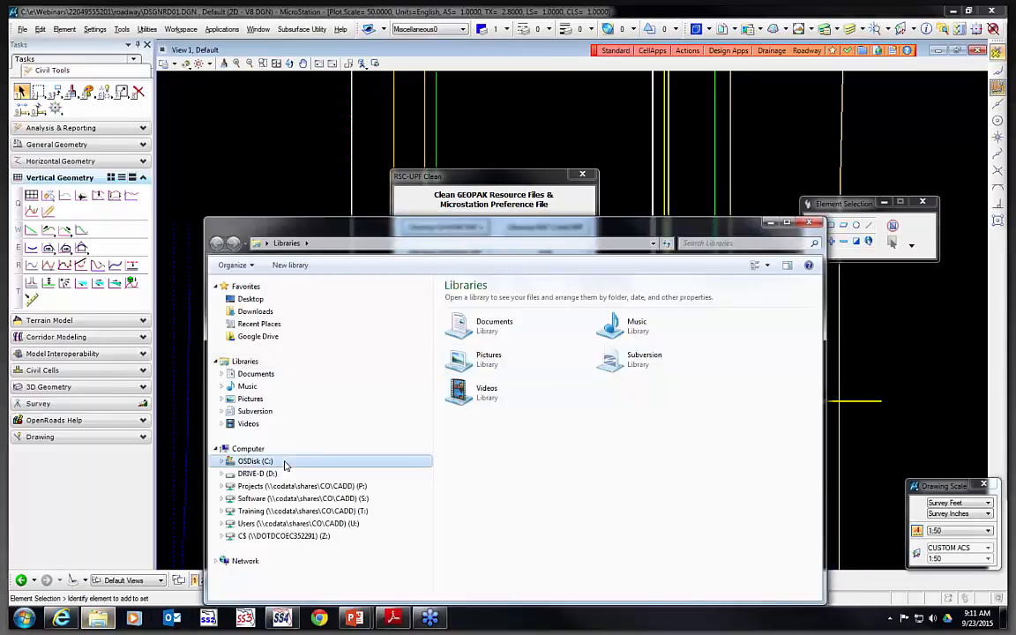
left_click(284, 465)
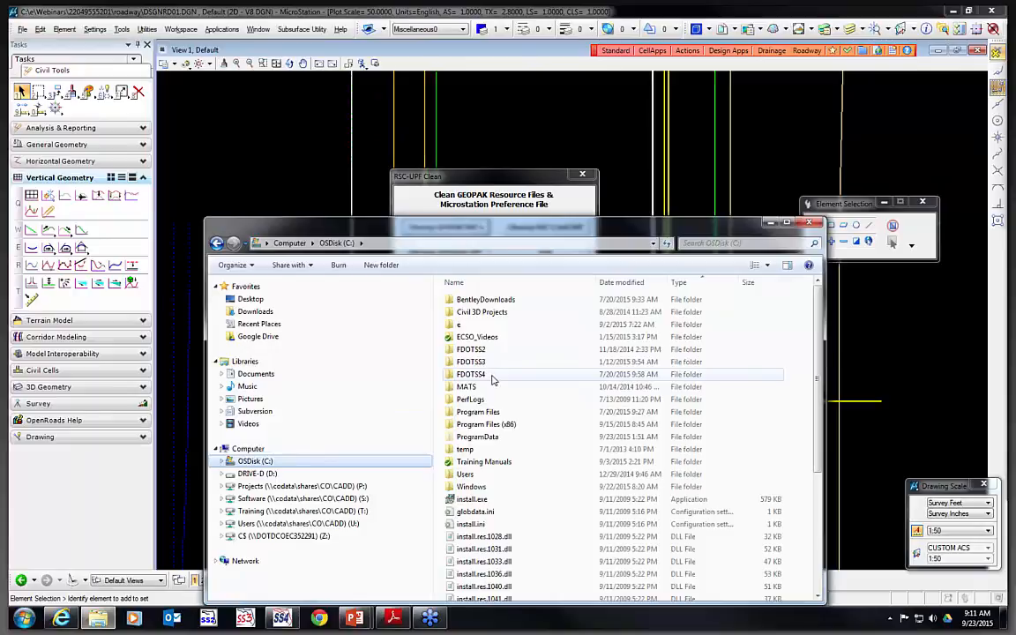
double_click(477, 342)
double_click(468, 301)
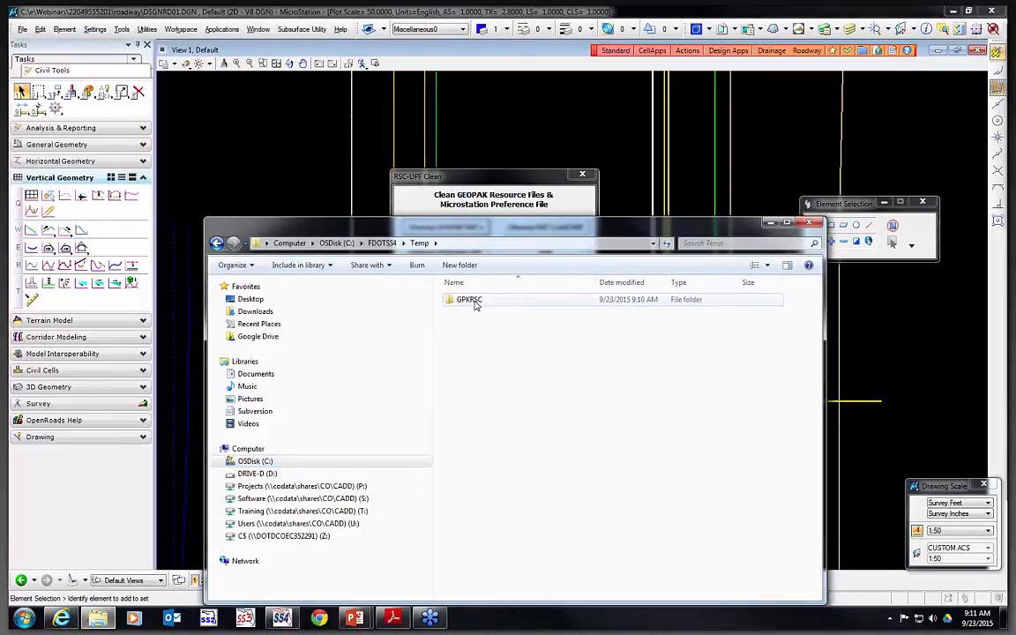
double_click(473, 303)
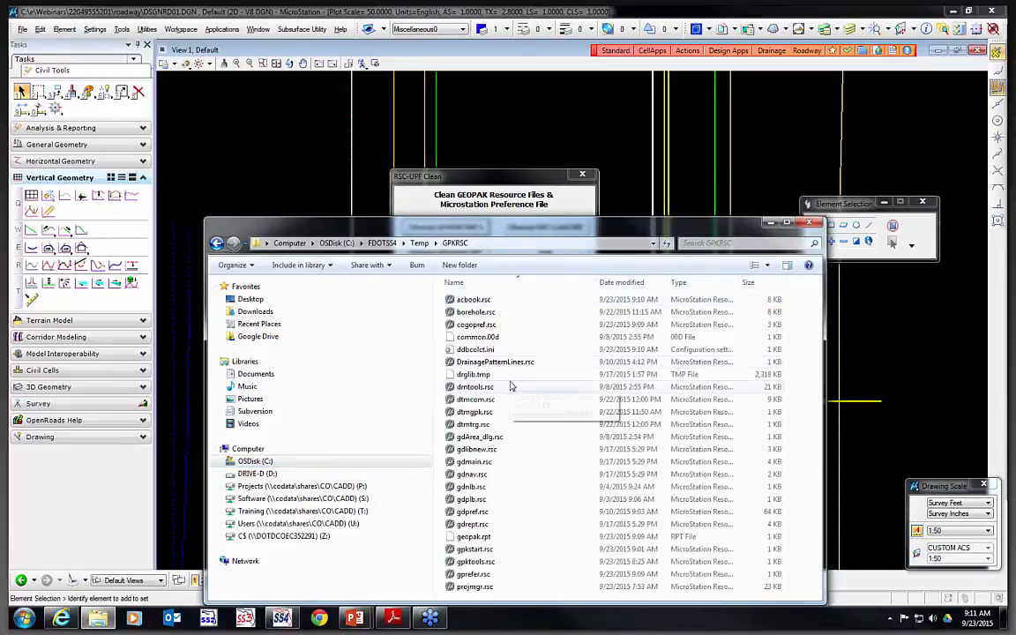
left_click_drag(529, 182, 526, 112)
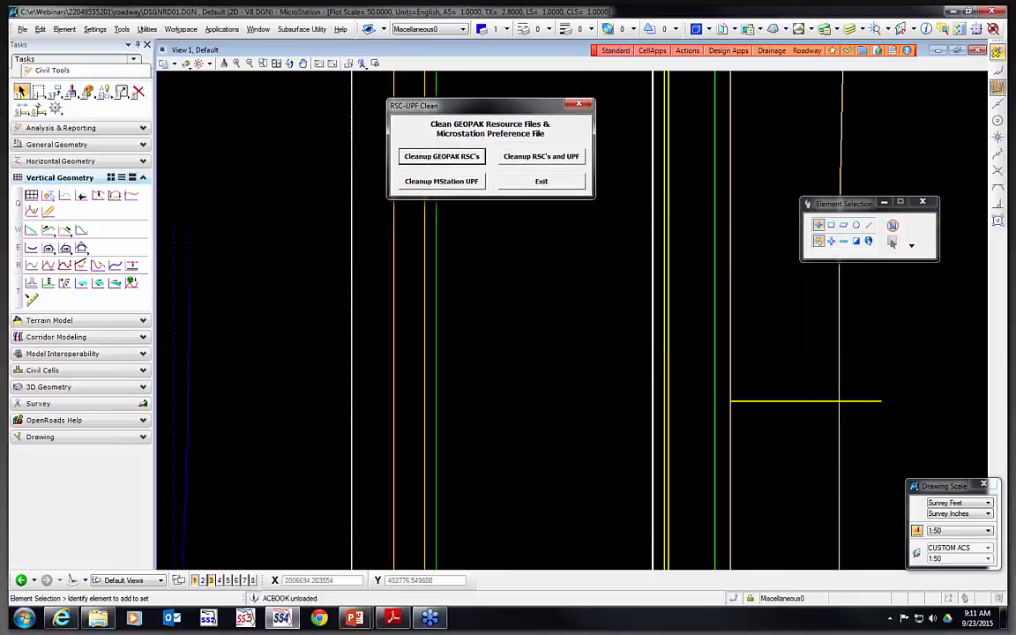
left_click(97, 617)
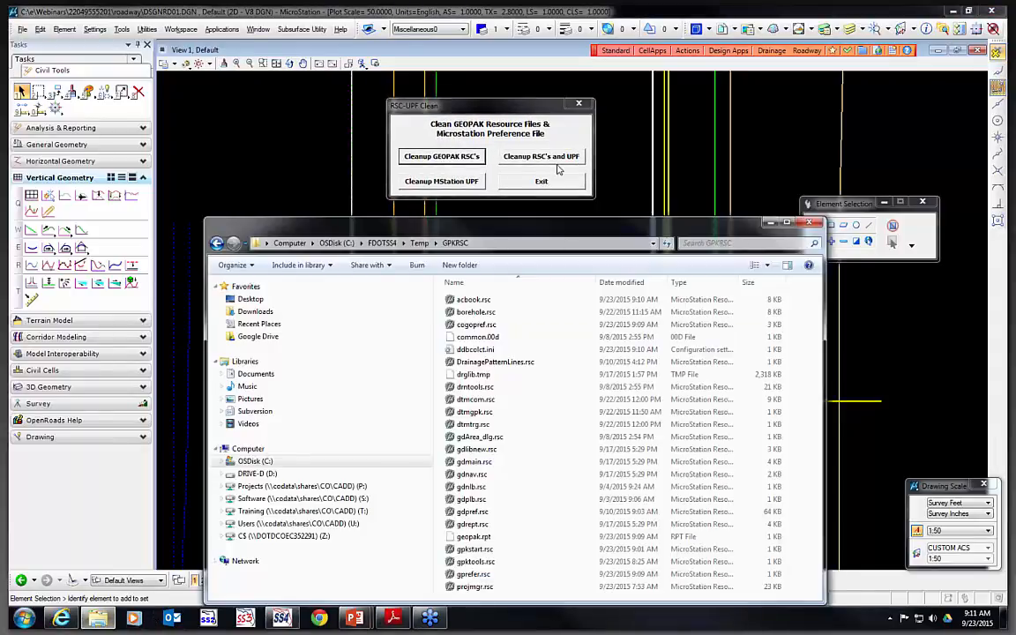
Clean up the GEOPAK resource files, check the GPKRSC folder's remaining contents and close the folder window
left_click(407, 153)
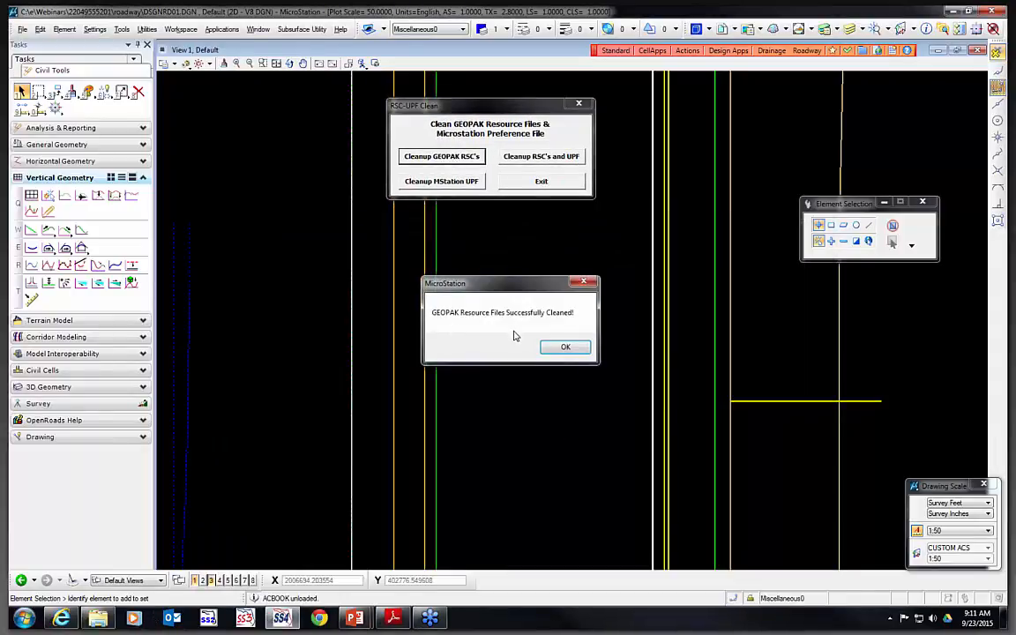
left_click(567, 349)
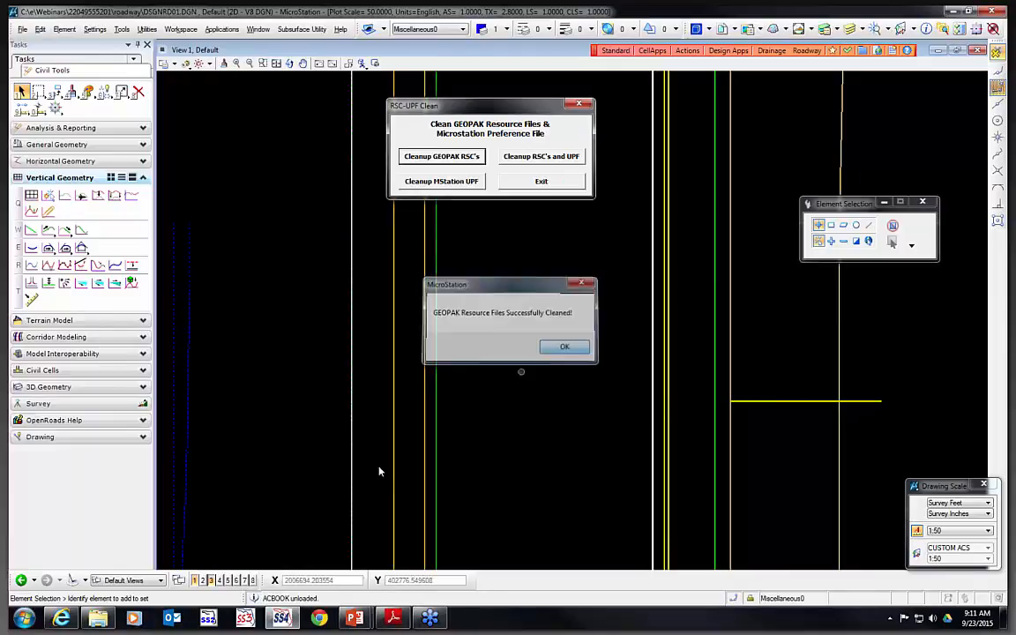
left_click(98, 618)
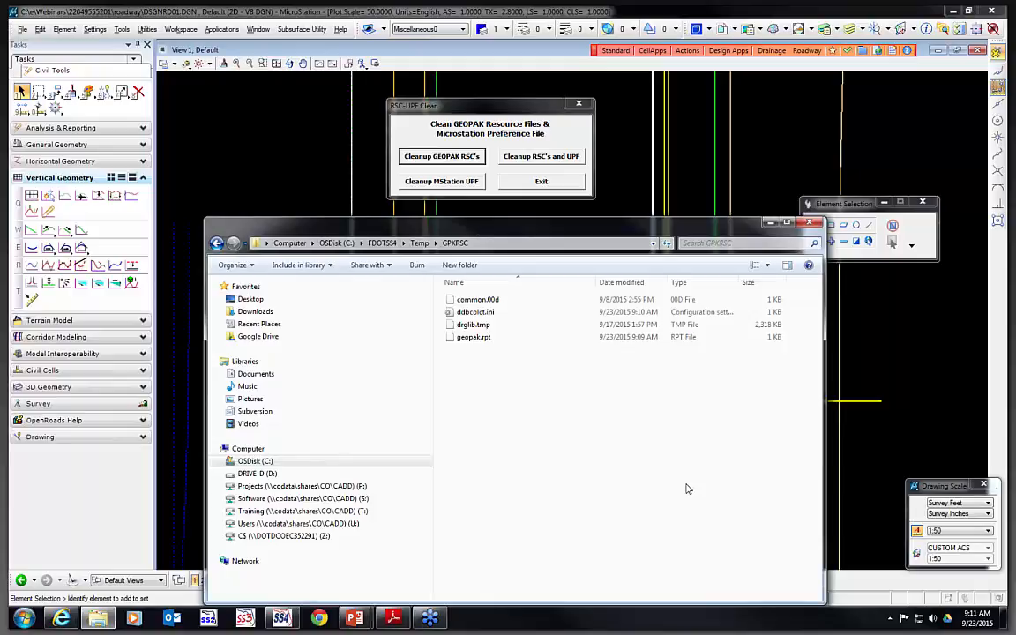
left_click(809, 223)
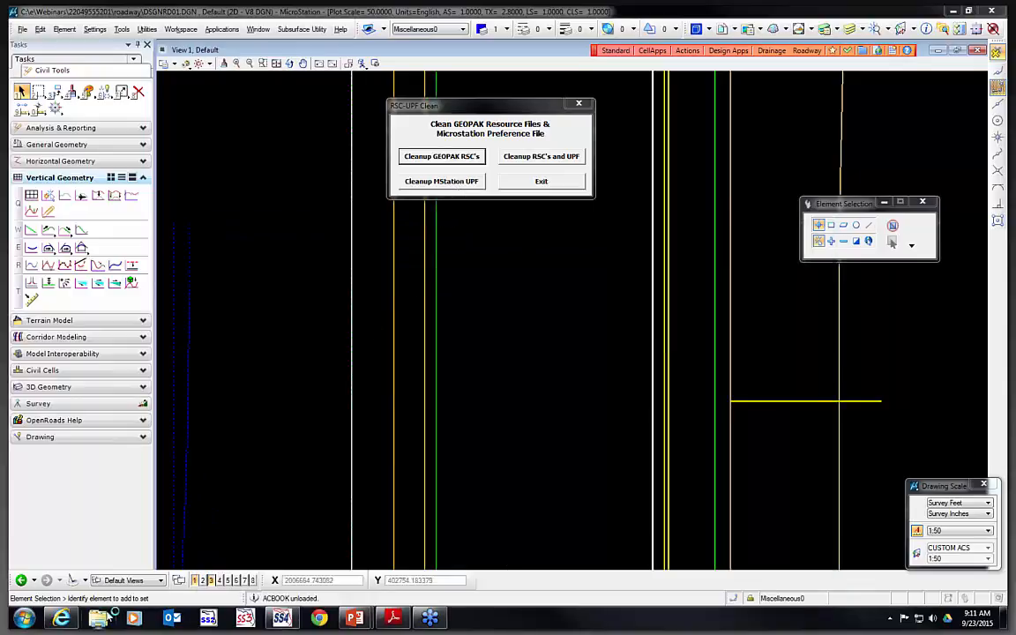
Locate the user preference file FDOTSS4.upf in C:\FDOTSS4\Workspace\prefs using File Explorer
left_click(100, 617)
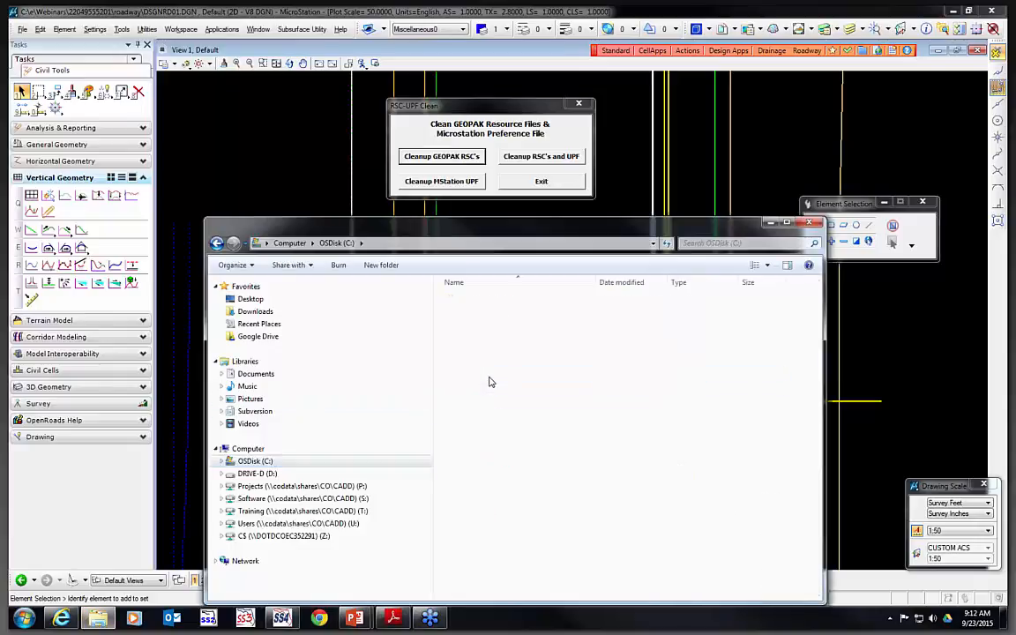
double_click(484, 316)
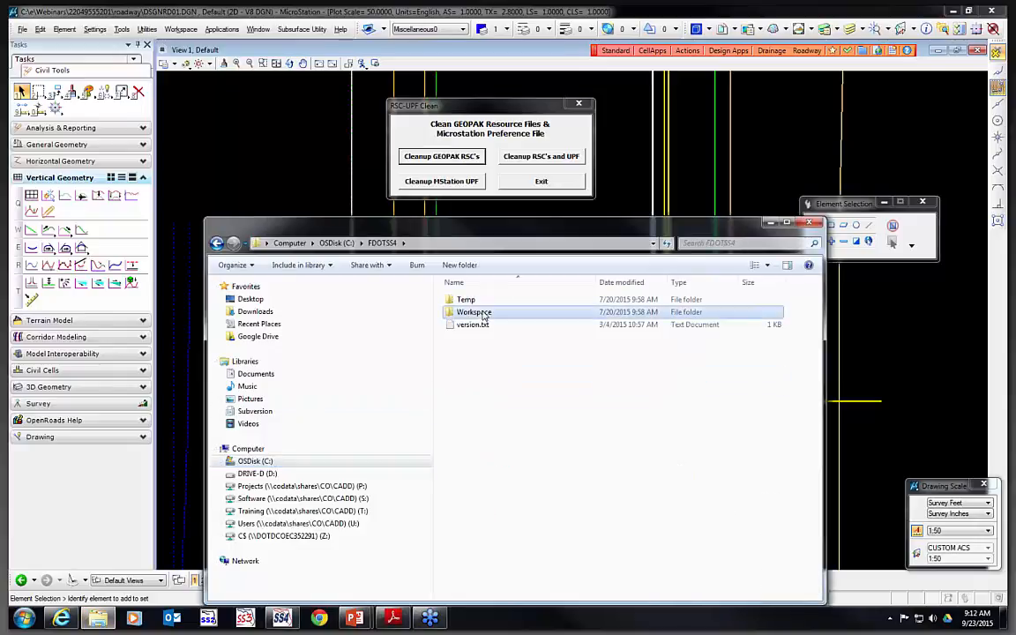
double_click(479, 313)
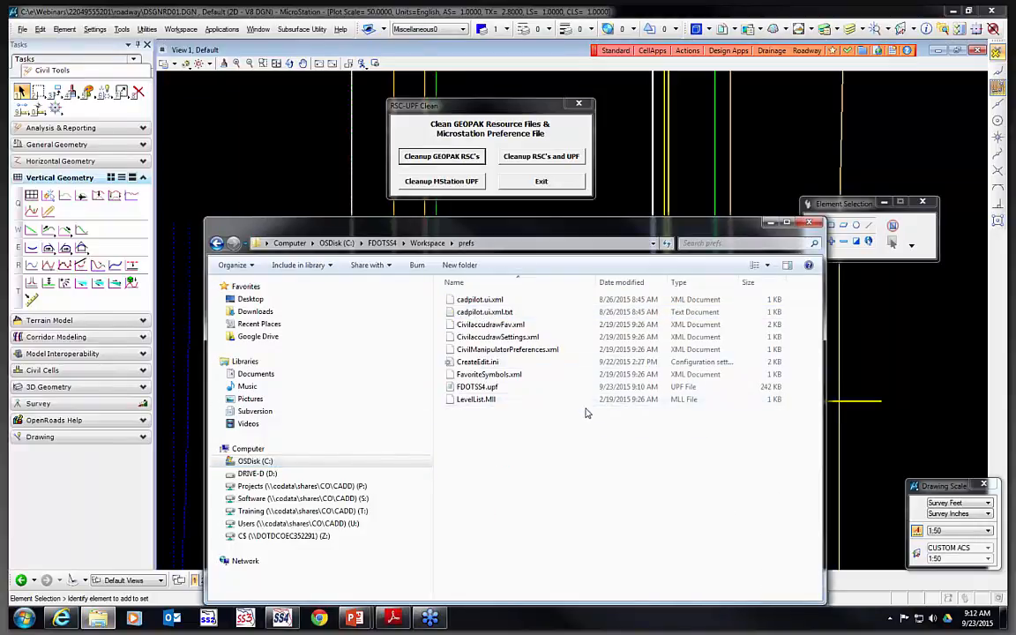
left_click(512, 388)
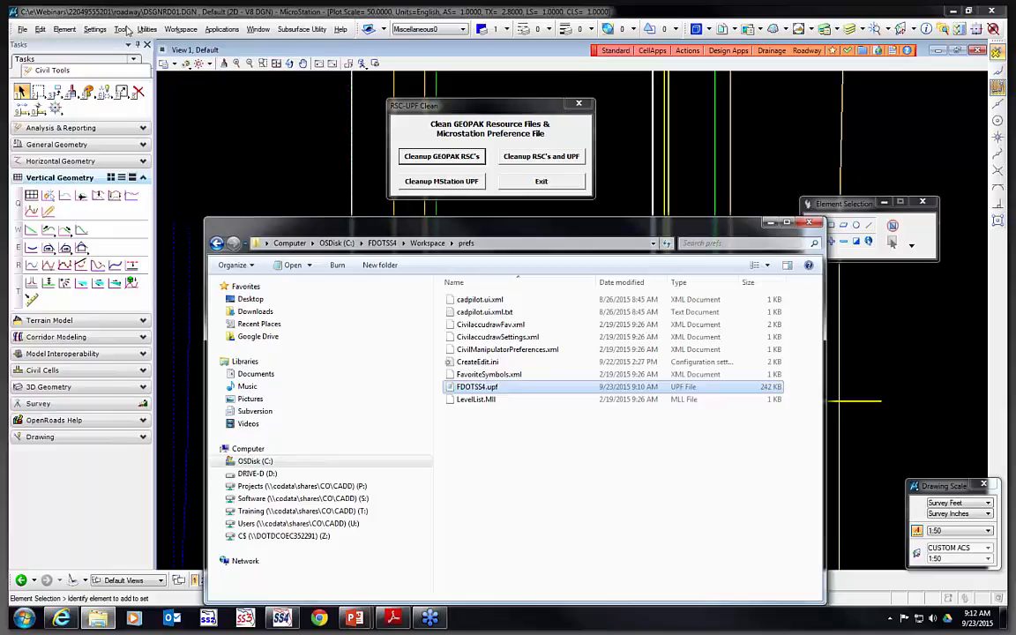
Review the MicroStation user preferences without changing them, and exit the RSC-UPF Cleanup Tool
left_click(183, 30)
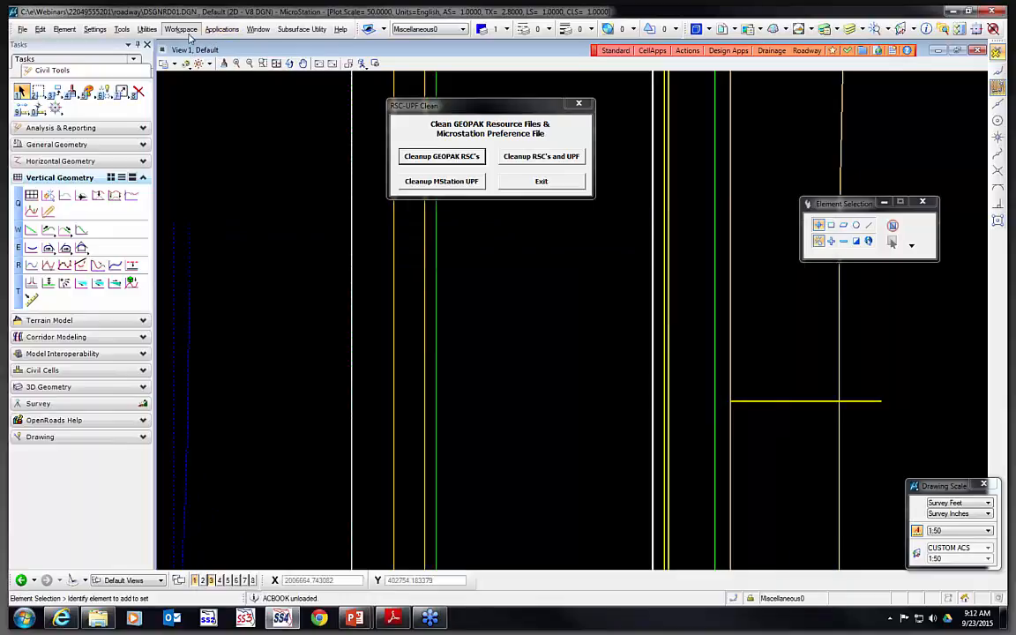
left_click(183, 43)
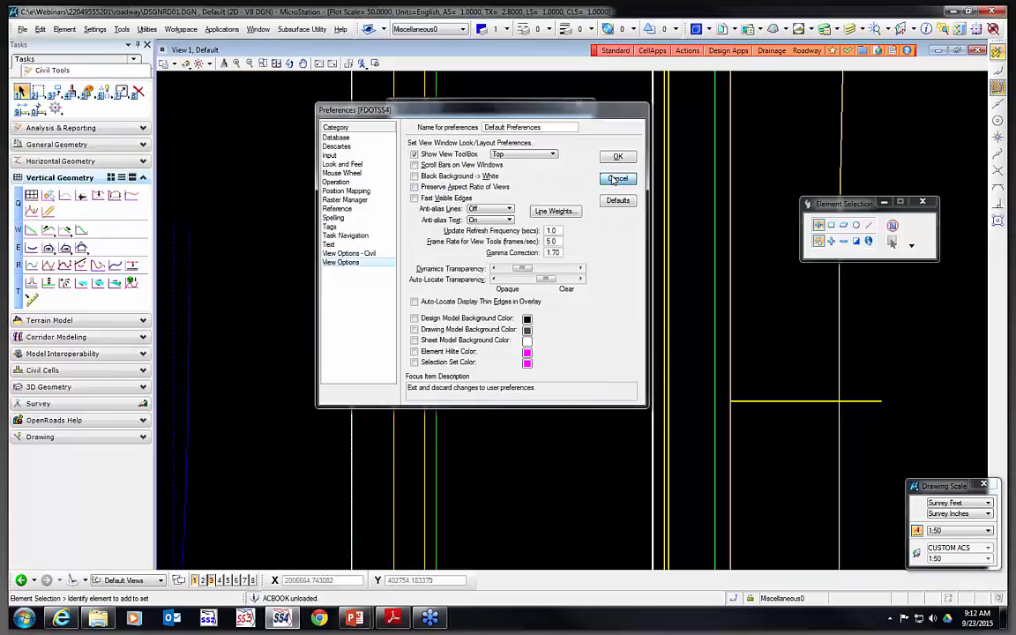
left_click(617, 179)
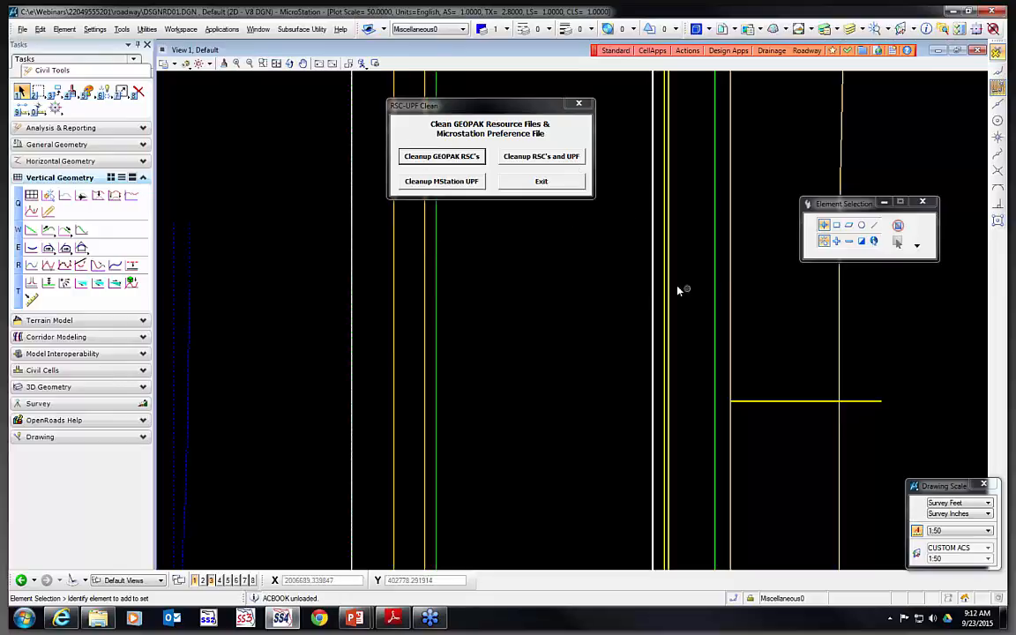
left_click(541, 181)
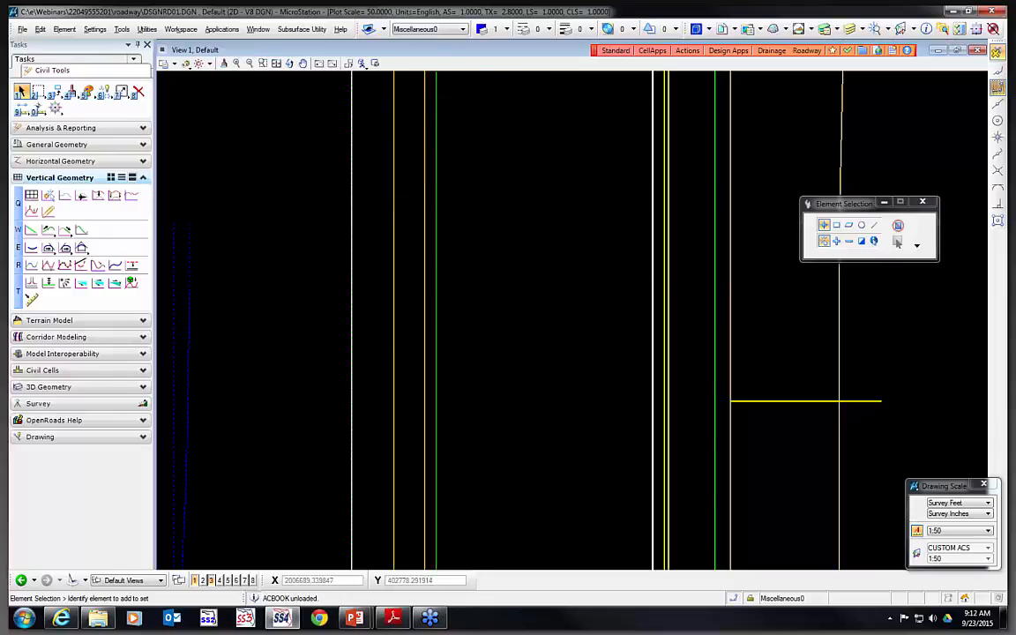
Run Verify DGN on the open roadway design file
left_click(728, 51)
mouse_move(736, 64)
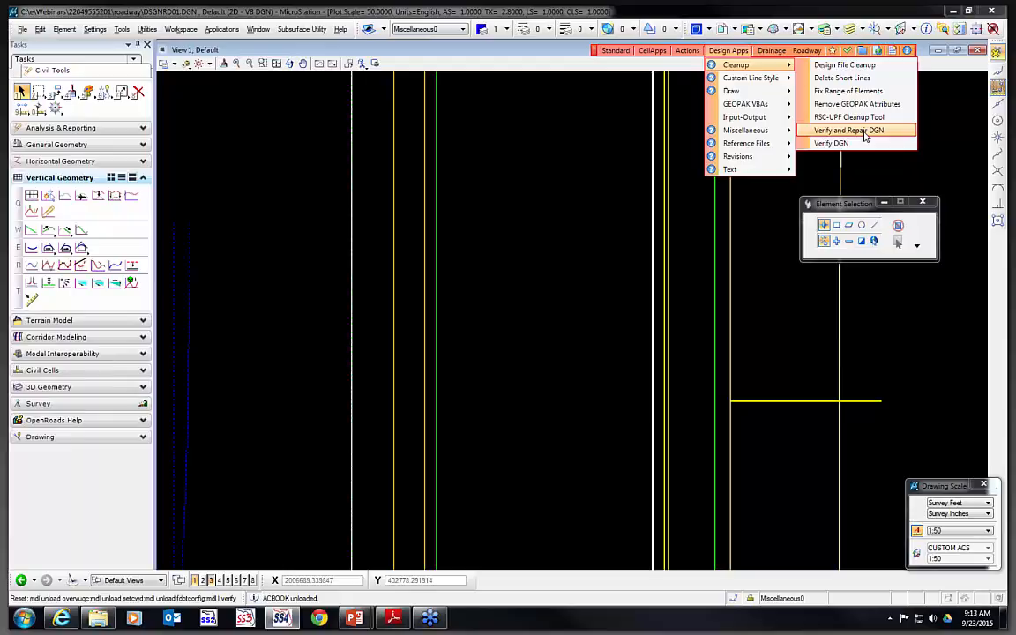
left_click(836, 143)
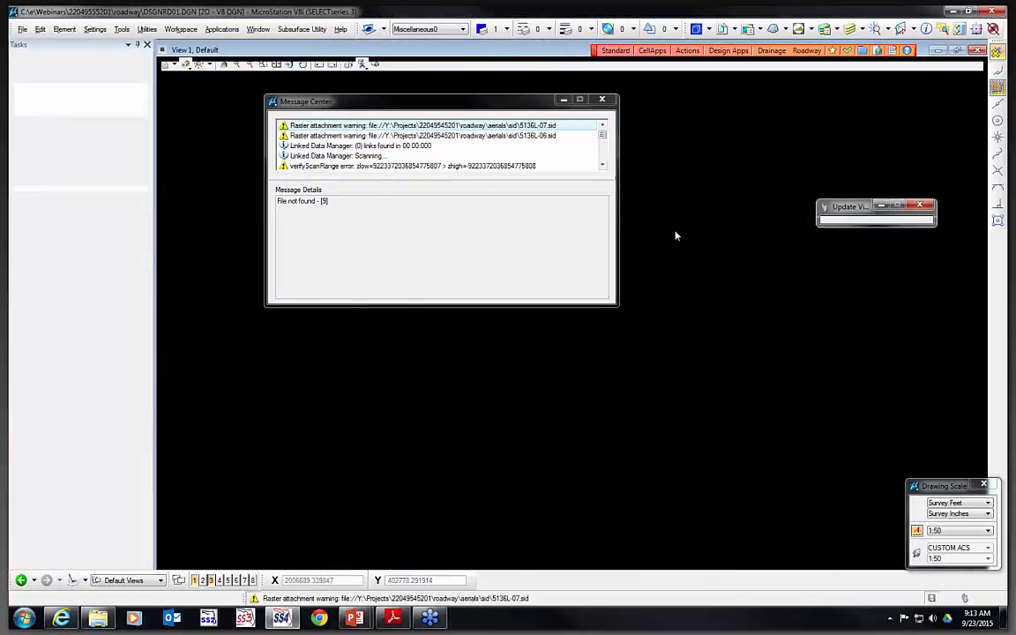
Read through the verification messages listed in the Message Center and close it
left_click(604, 166)
left_click(603, 166)
left_click(603, 165)
left_click(603, 165)
left_click(603, 166)
left_click(603, 166)
left_click(603, 166)
left_click(603, 166)
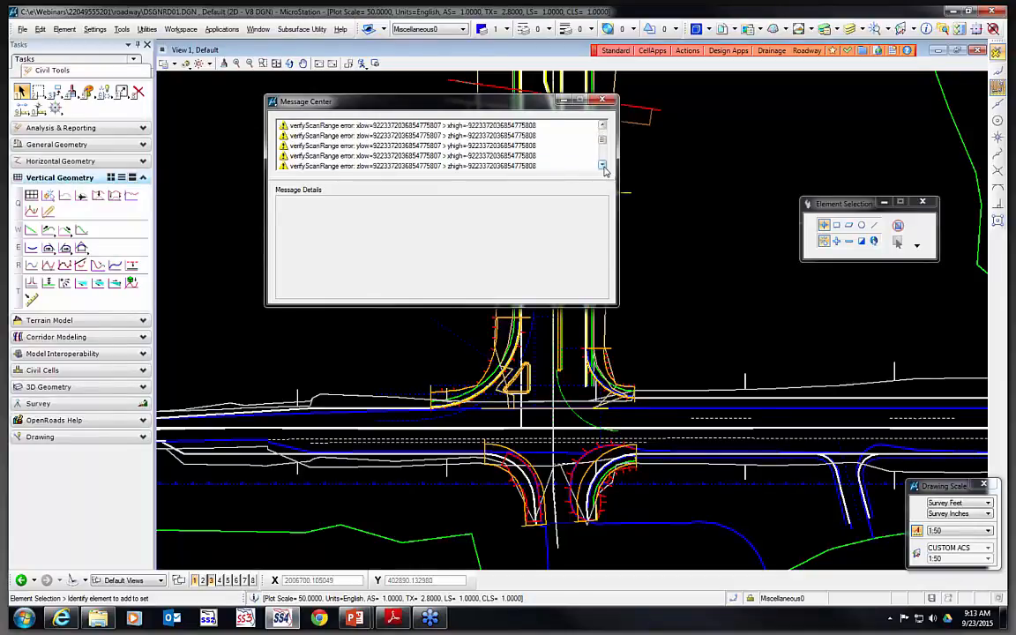
left_click(602, 102)
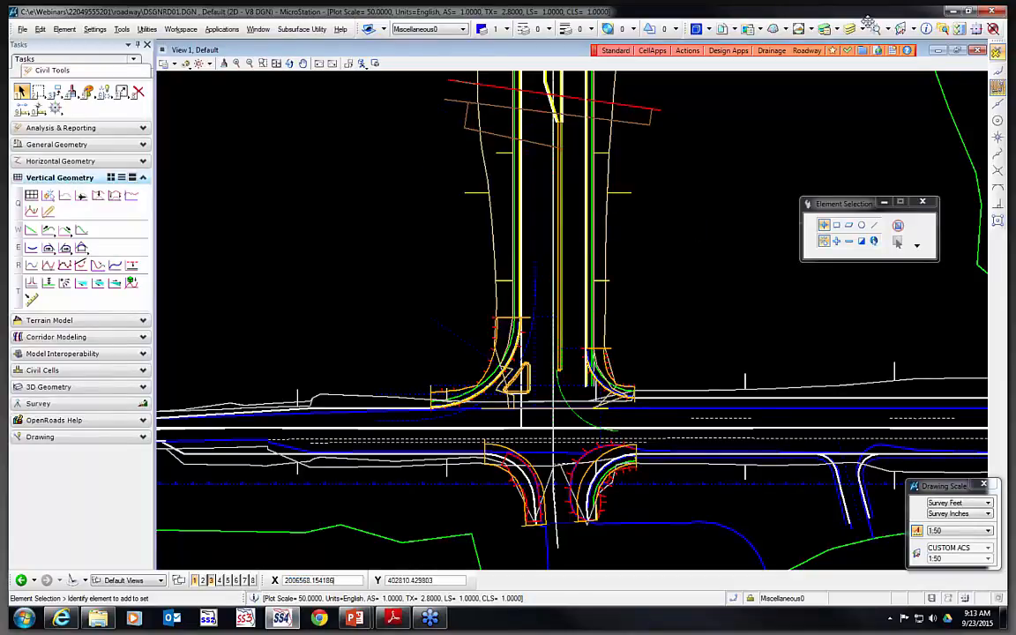
Locate the Verify and Repair DGN command among the cleanup tools
left_click(728, 50)
mouse_move(772, 77)
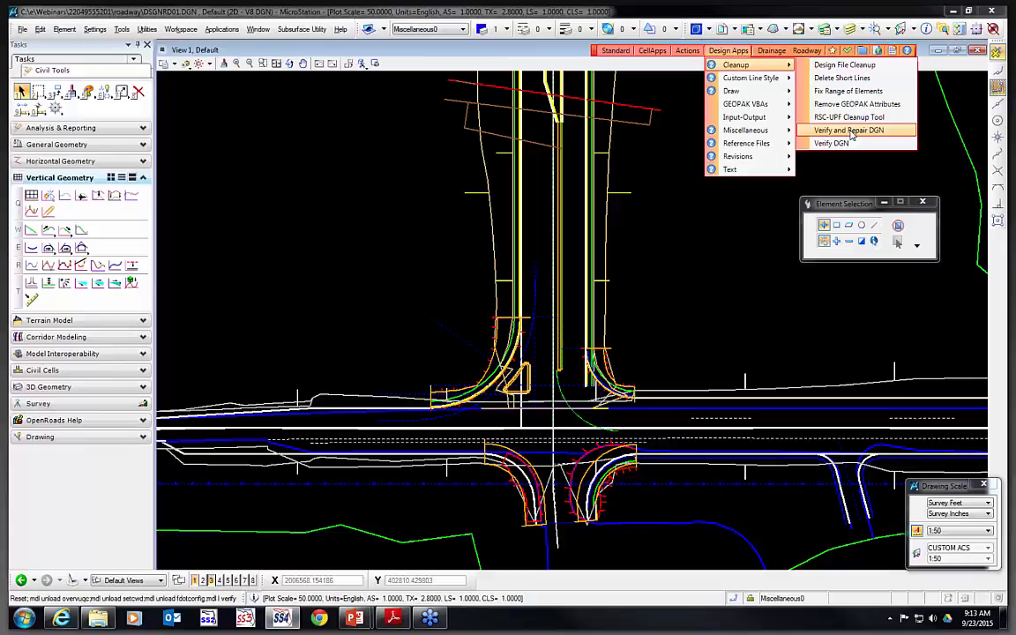
left_click(848, 131)
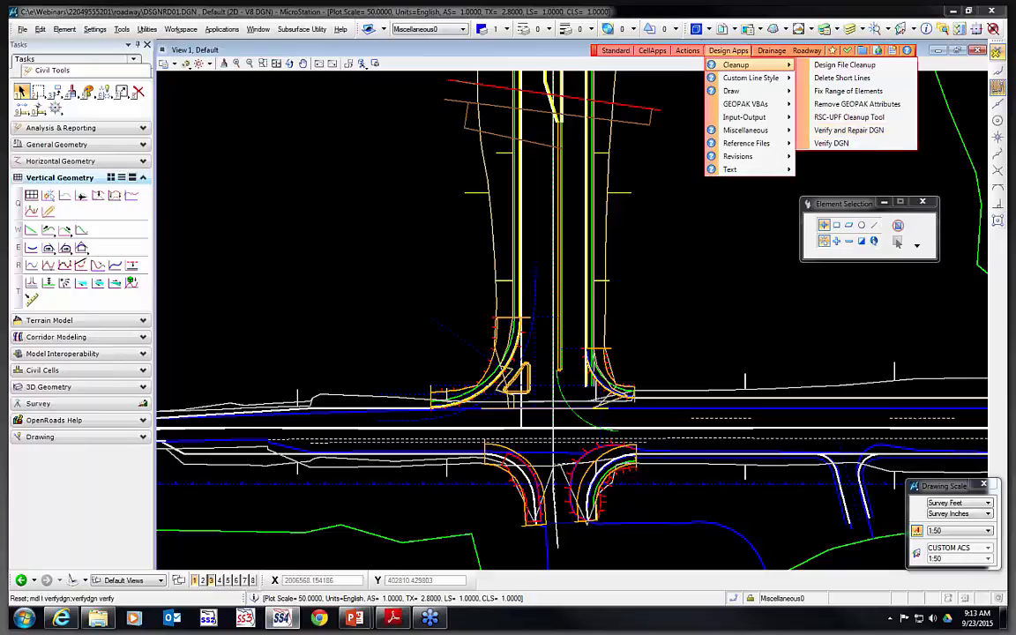
Switch to the PowerPoint slide show and advance to the Custom Linestyle Tools slide
mouse_move(354, 617)
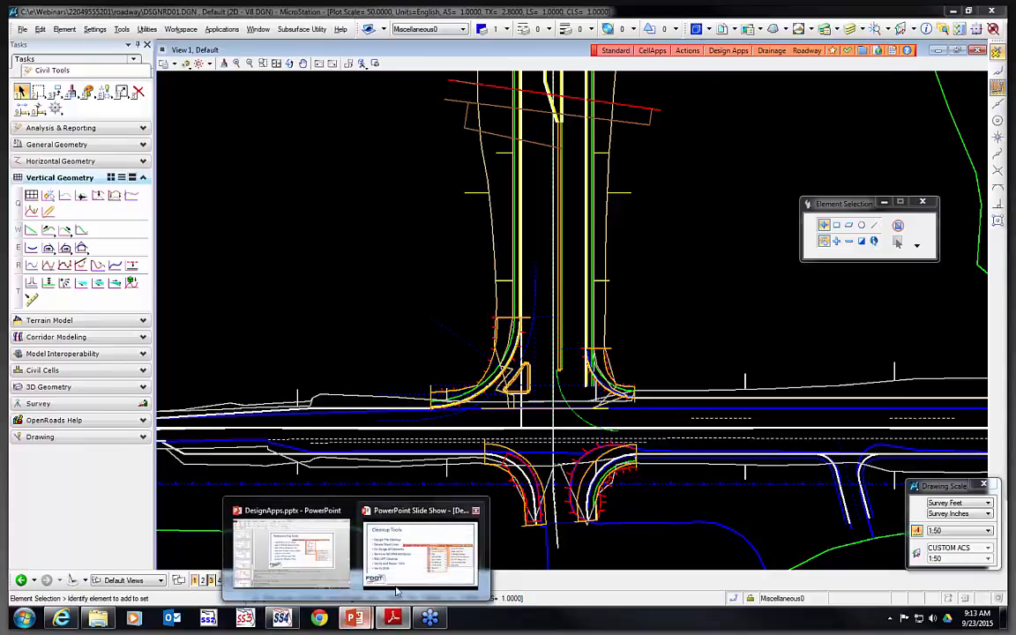
left_click(396, 589)
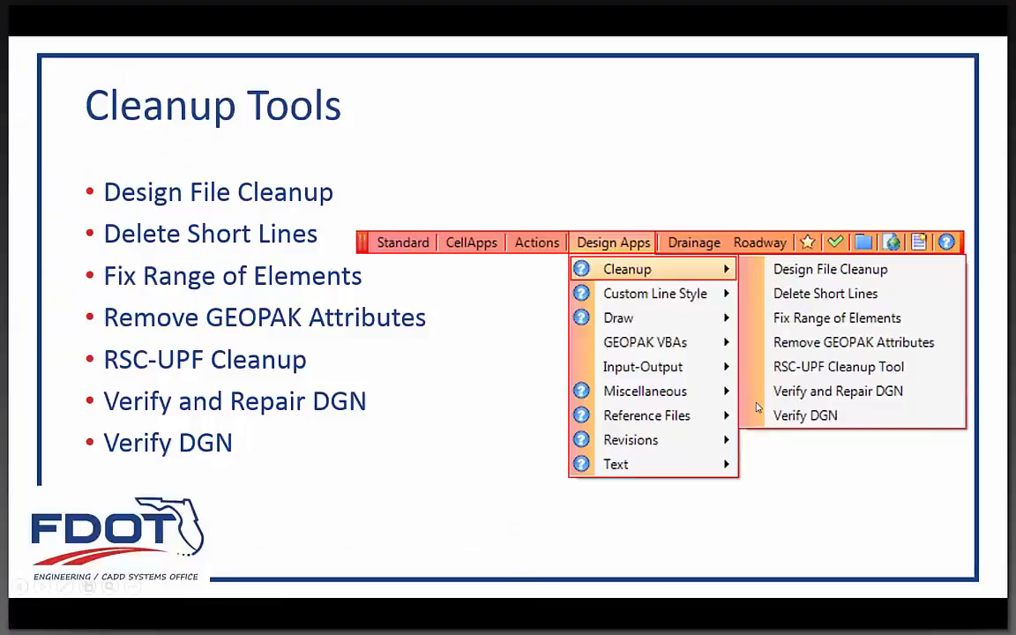
left_click(575, 298)
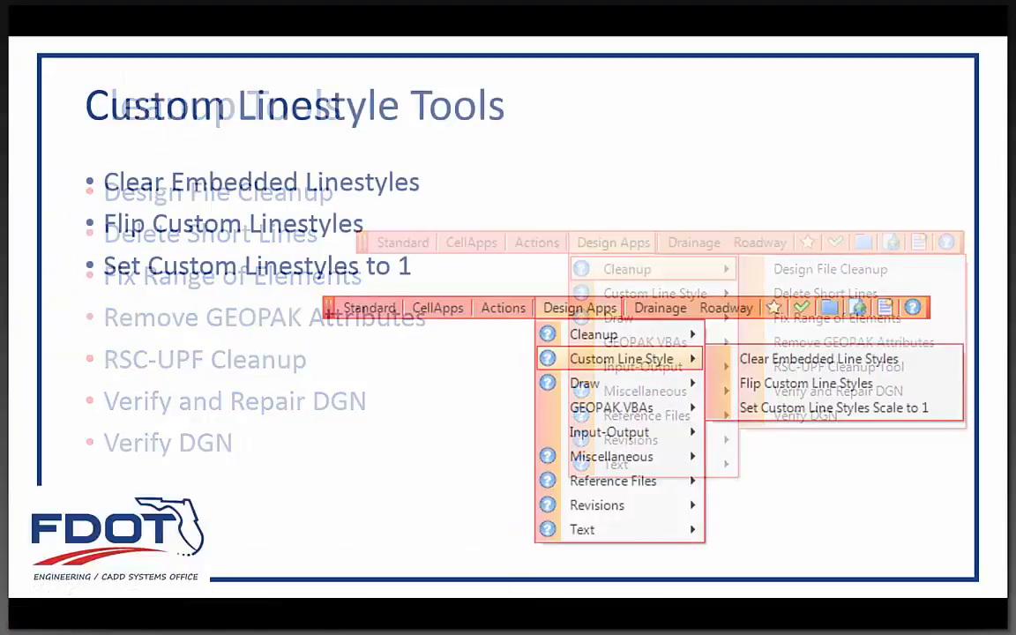
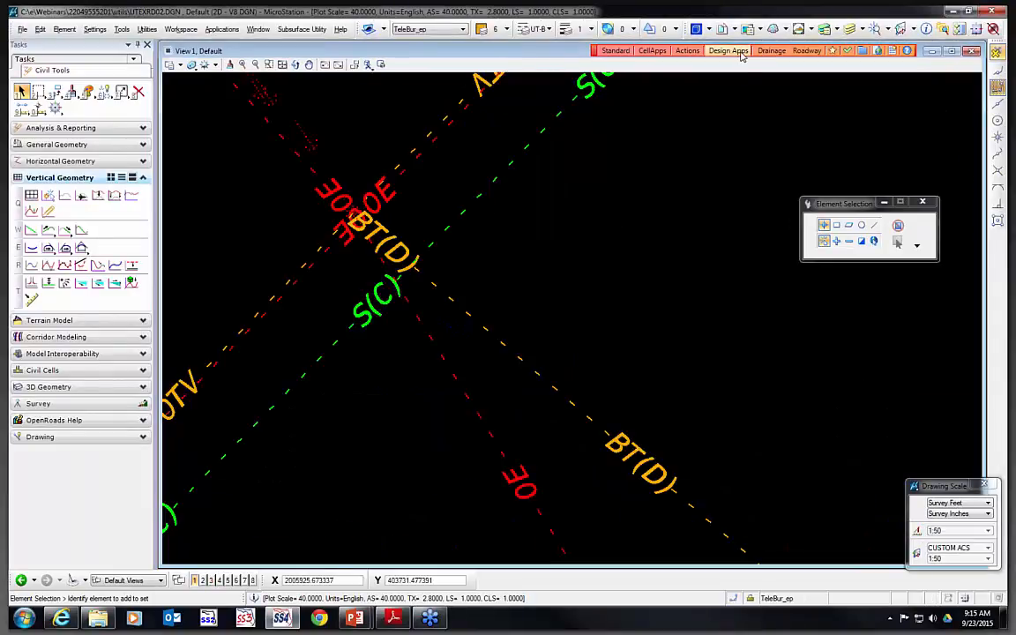
Try to flip the custom line style of the green S(C) line in the utility file UTEXRD02.DGN
left_click(740, 51)
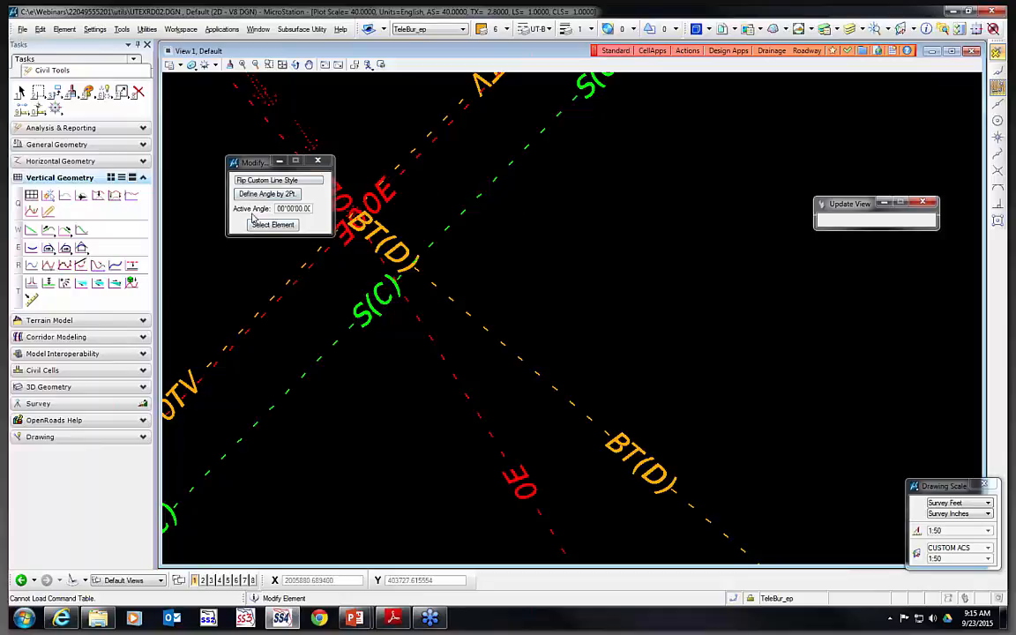
scroll(651, 267, "down", 3)
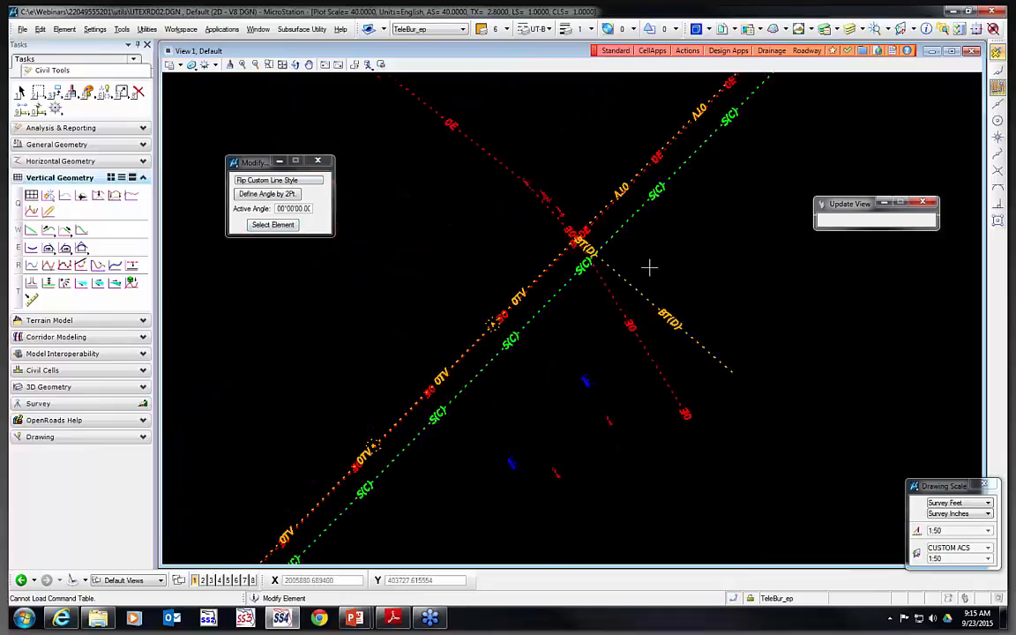
scroll(509, 290, "up", 3)
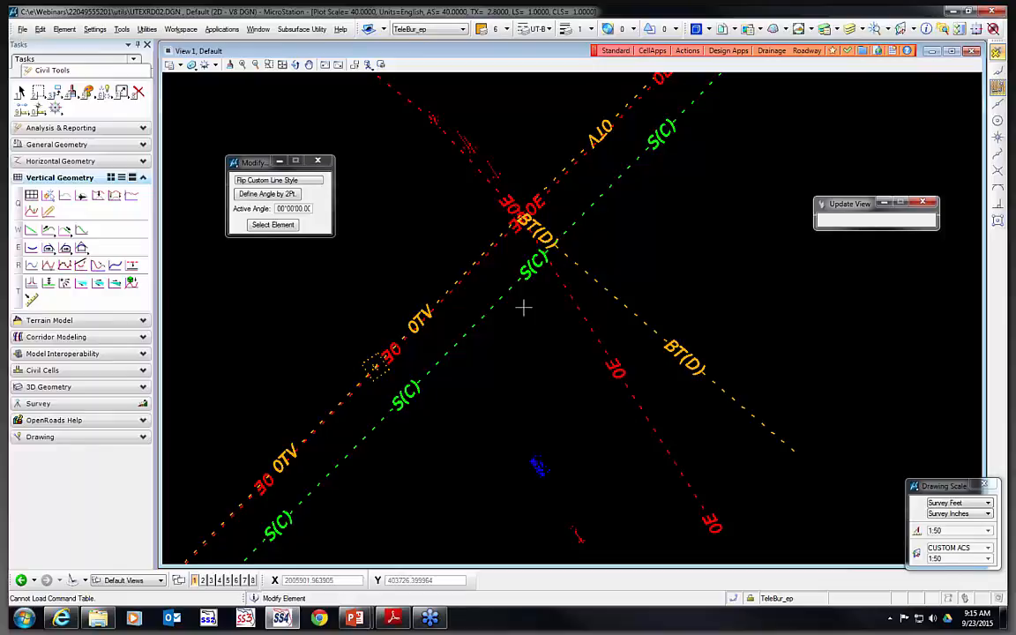
scroll(517, 290, "up", 2)
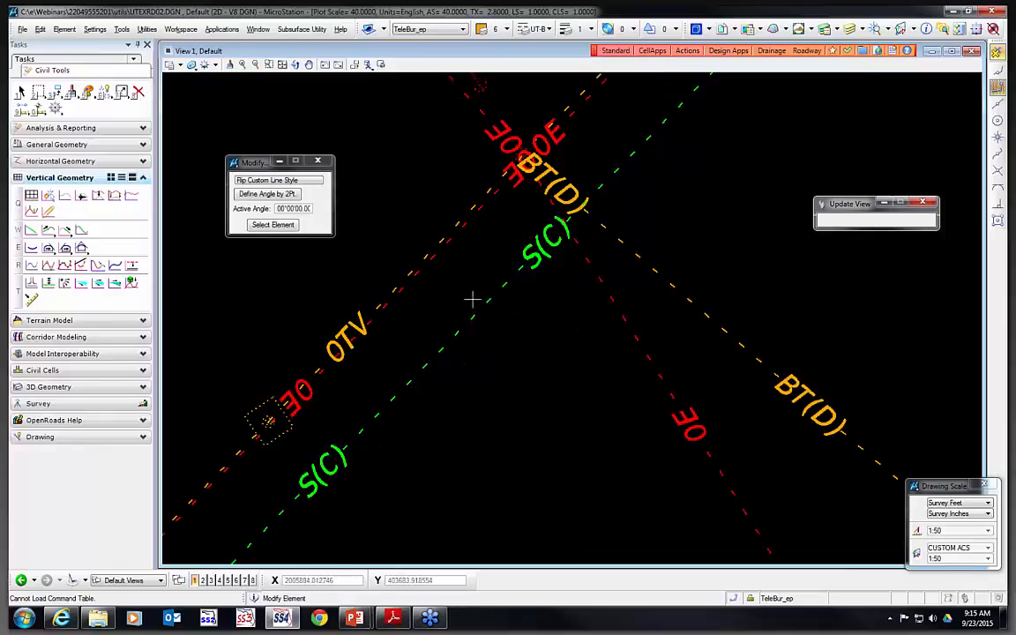
left_click(264, 224)
left_click(529, 259)
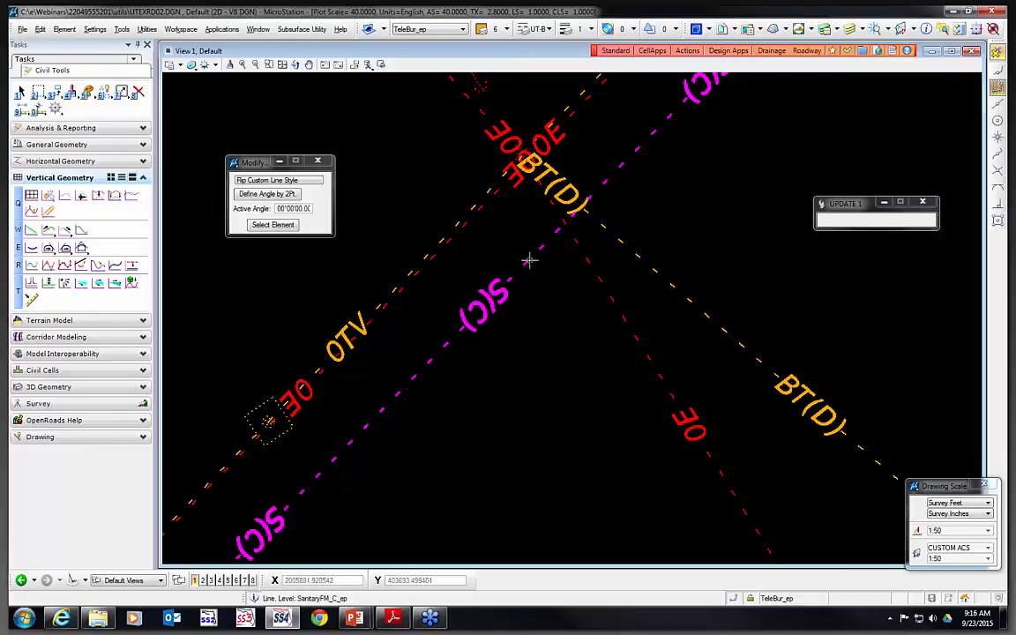
left_click(507, 338)
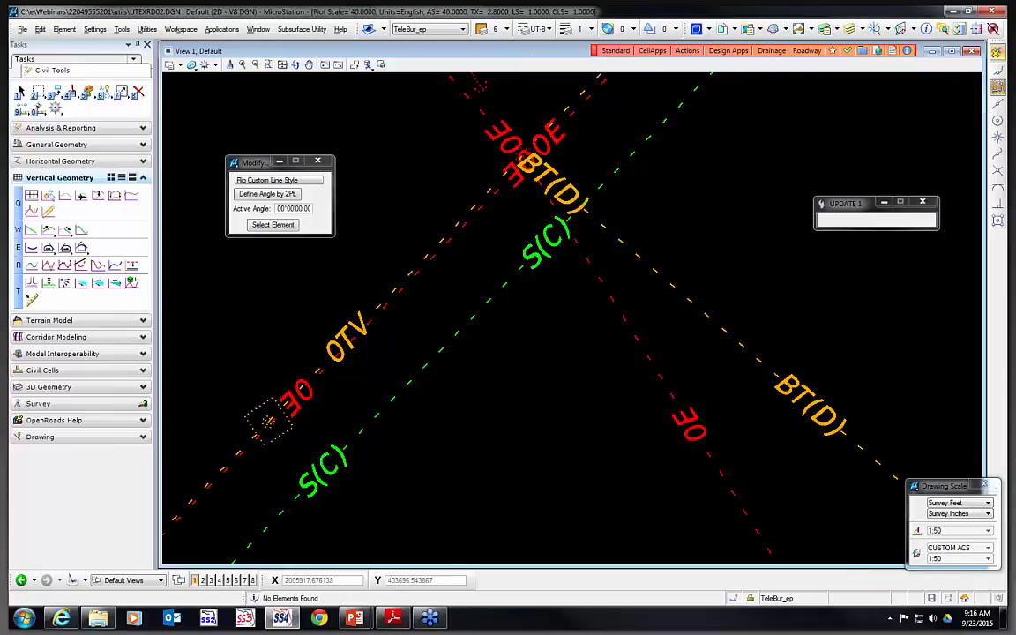
Set the scale of the custom line styles in the utility file to 1 and inspect the lines around the S(B) label
left_click(728, 50)
mouse_move(767, 78)
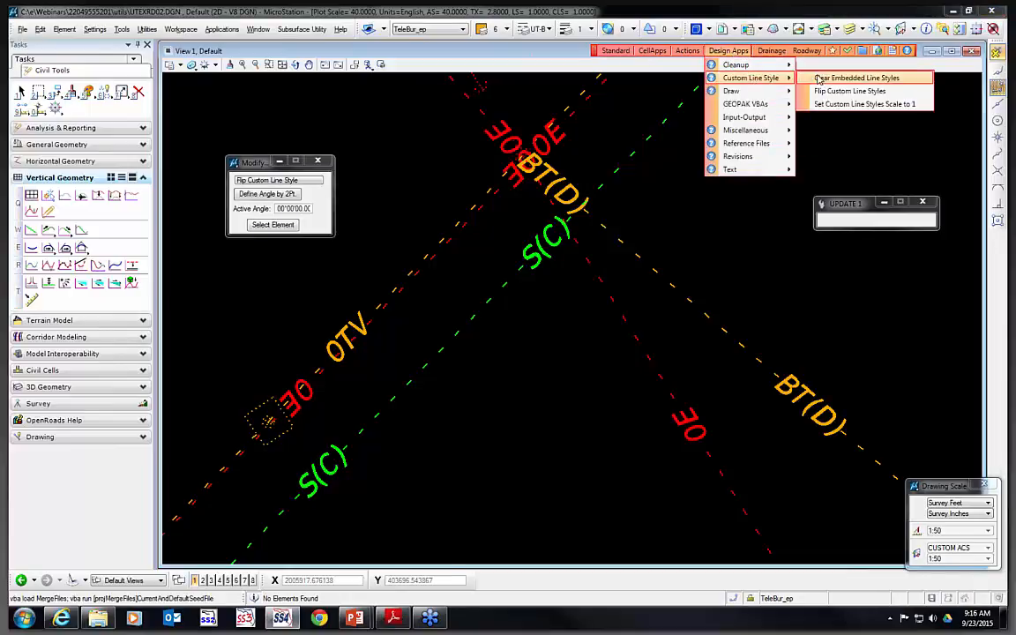
left_click(893, 106)
scroll(633, 183, "up", 3)
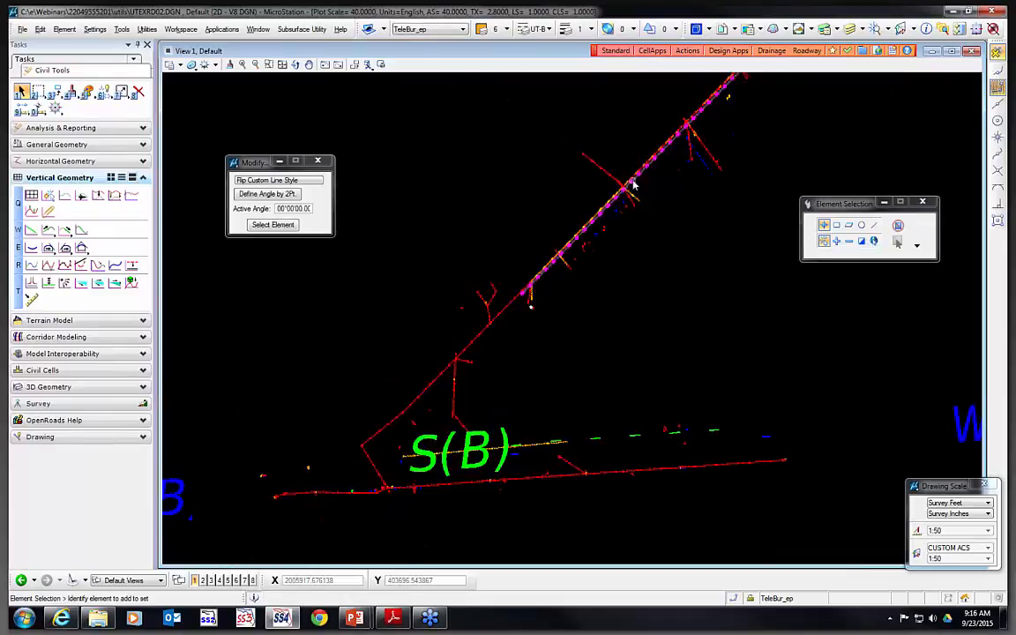
scroll(633, 183, "down", 2)
scroll(576, 362, "up", 2)
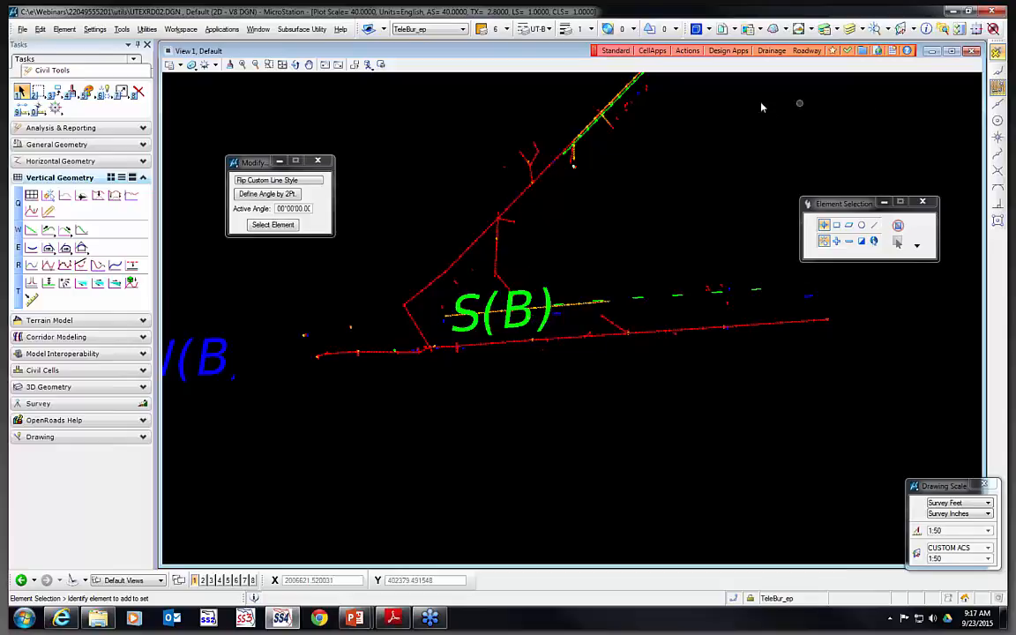
left_click(727, 51)
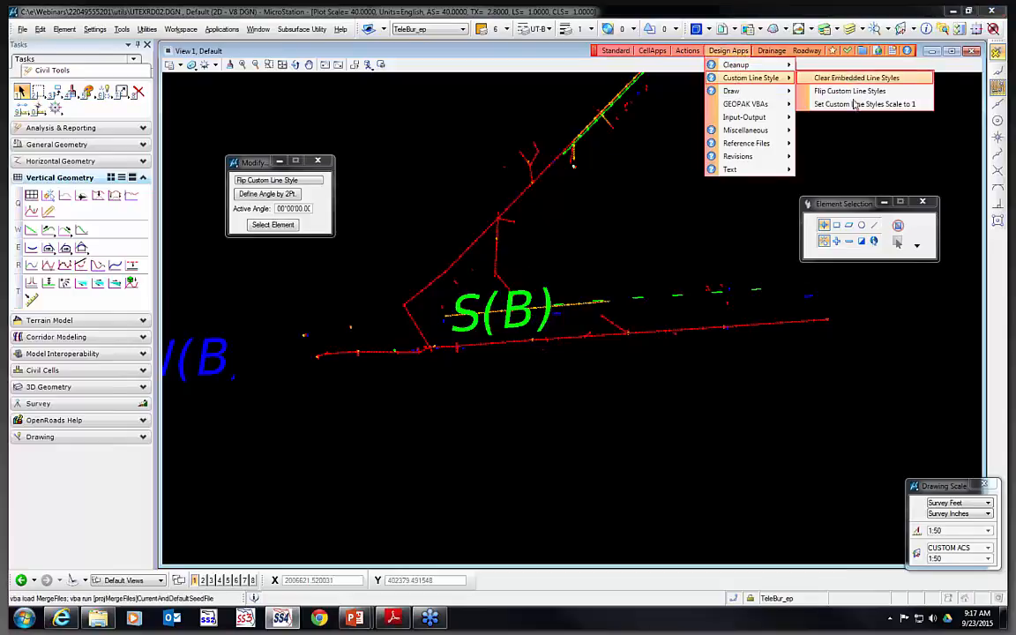
left_click(854, 98)
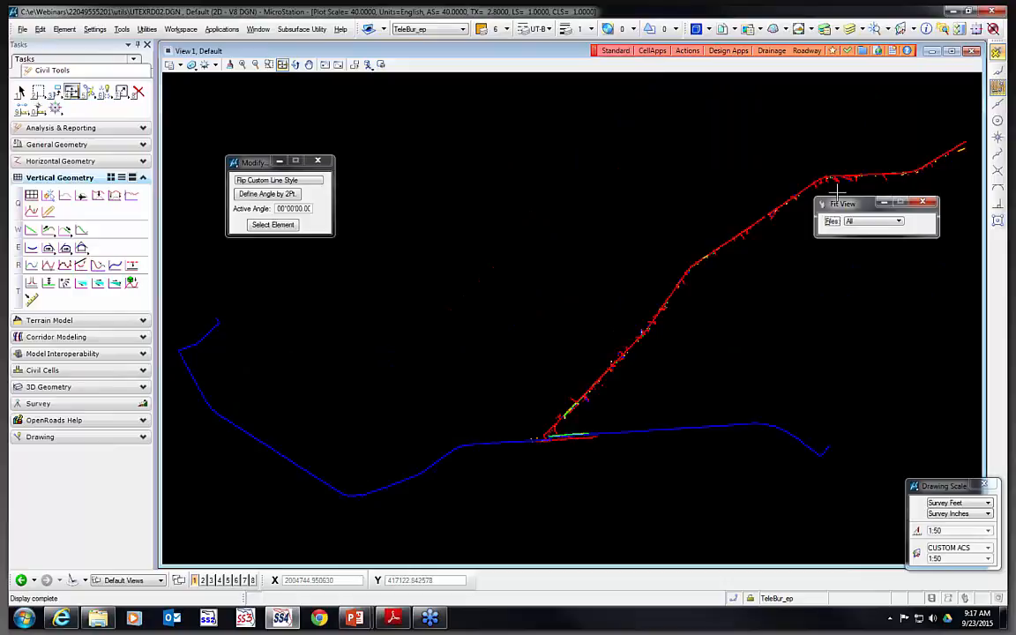
scroll(540, 403, "up", 4)
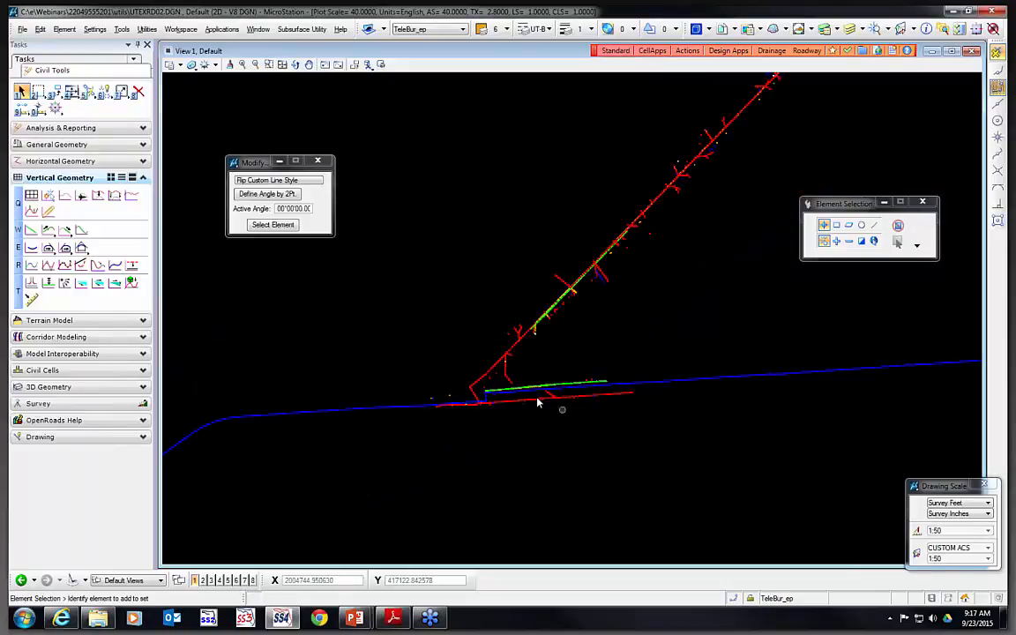
scroll(505, 372, "up", 4)
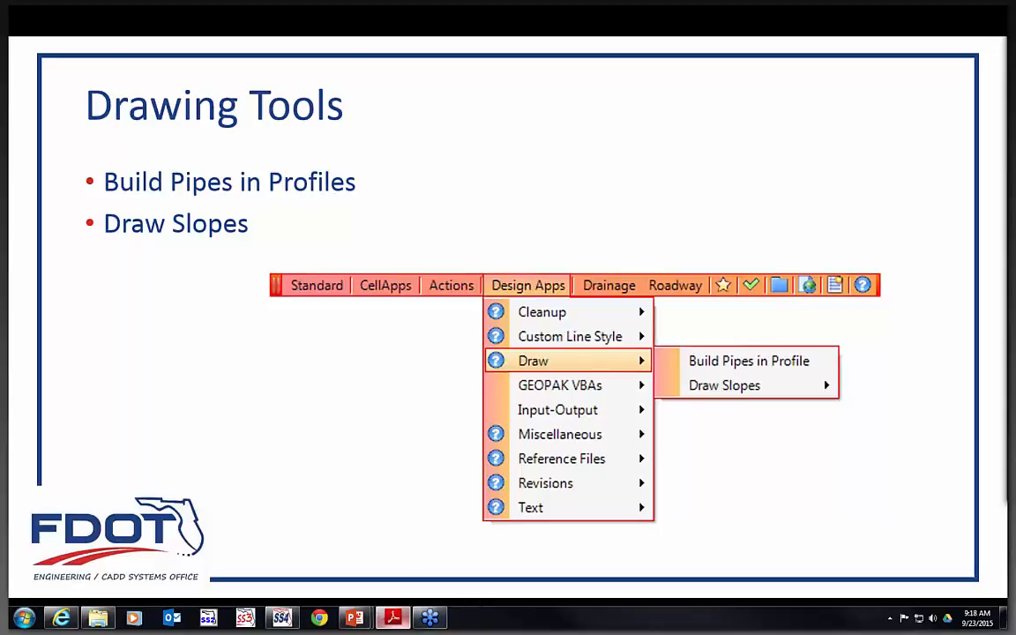
Switch back to MicroStation and open DSPFRD01.DGN from the project's roadway folder
left_click(282, 620)
left_click(22, 29)
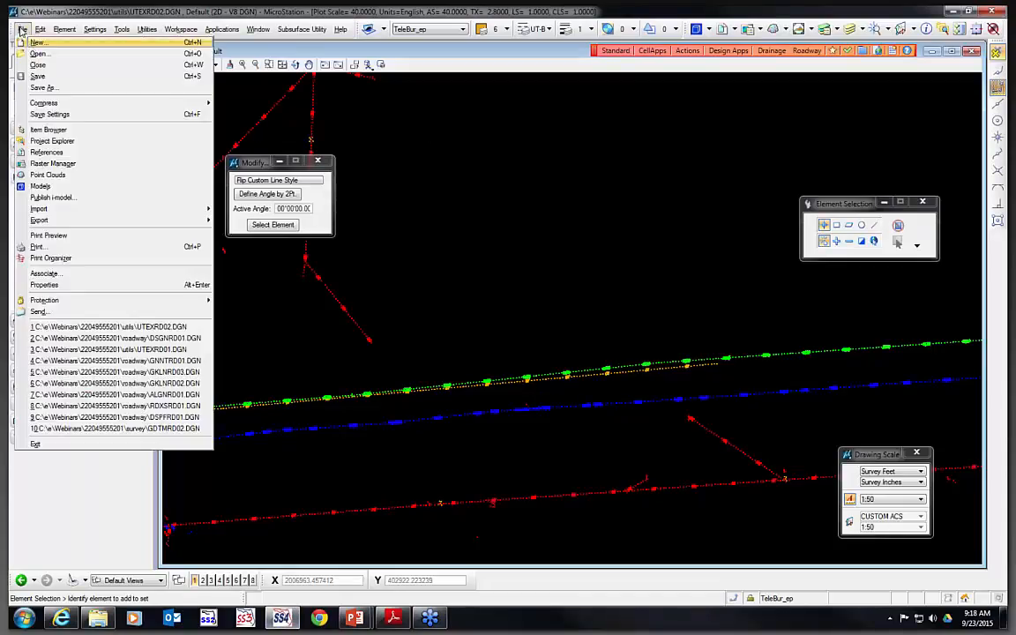
left_click(38, 54)
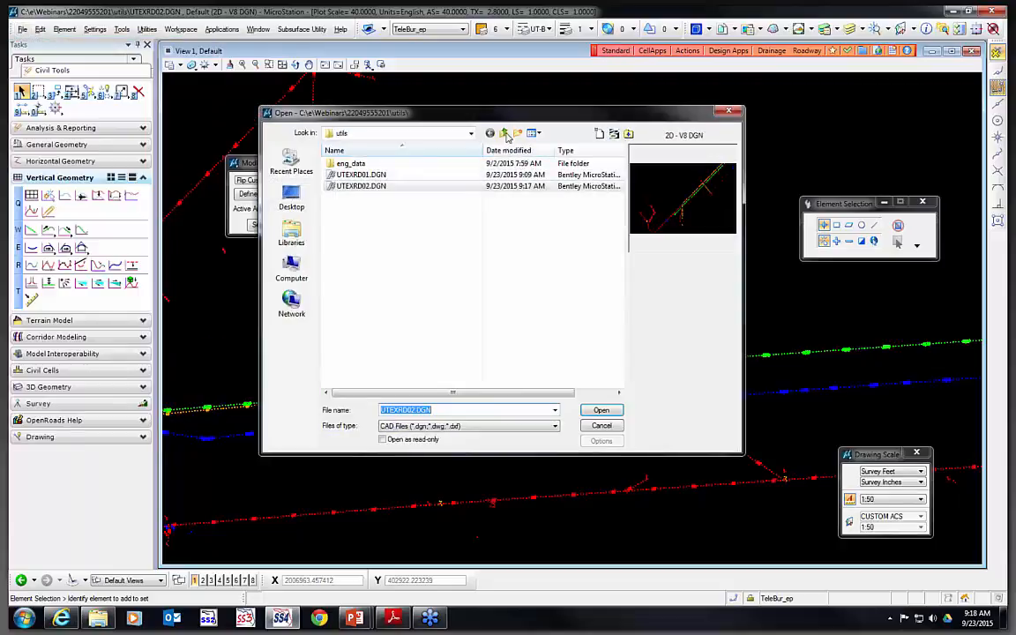
left_click(504, 132)
left_click(372, 265)
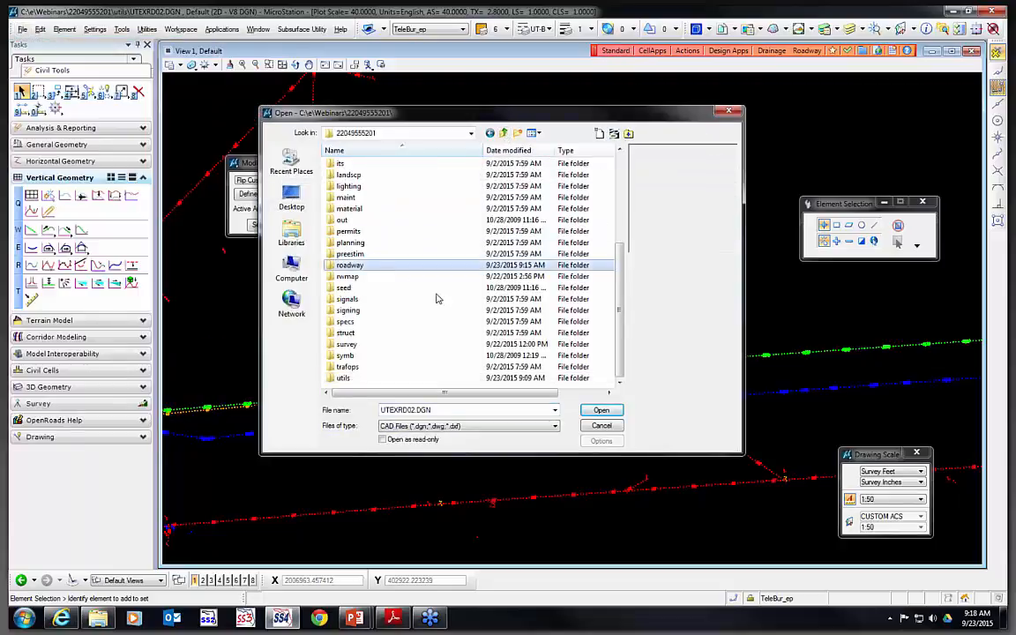
double_click(358, 263)
left_click(360, 230)
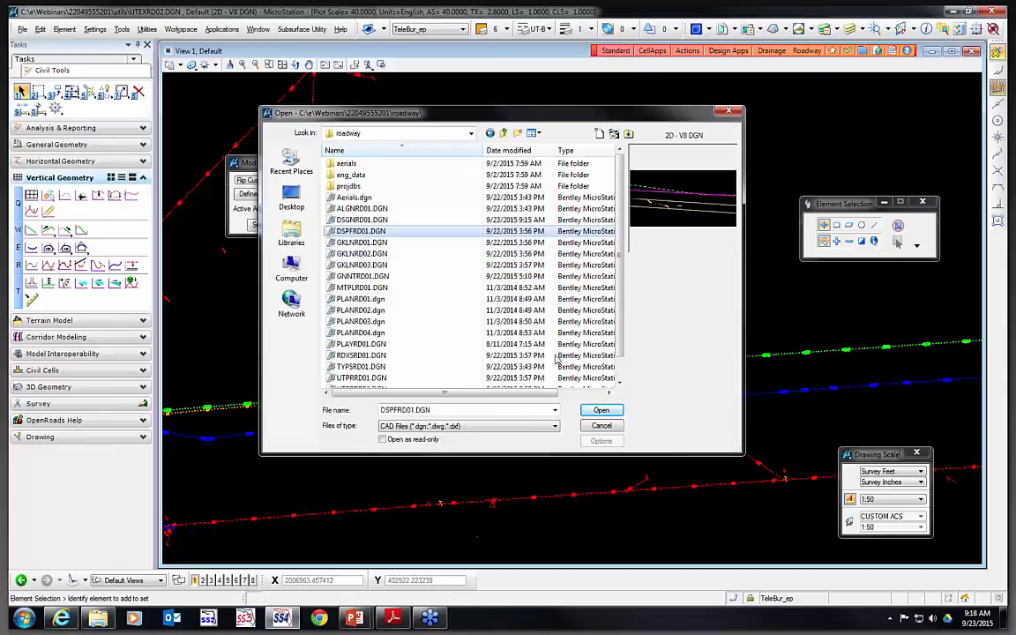
left_click(601, 410)
Start the Build Pipes in Profile tool for the single pipe line below the profile
scroll(450, 269, "down", 5)
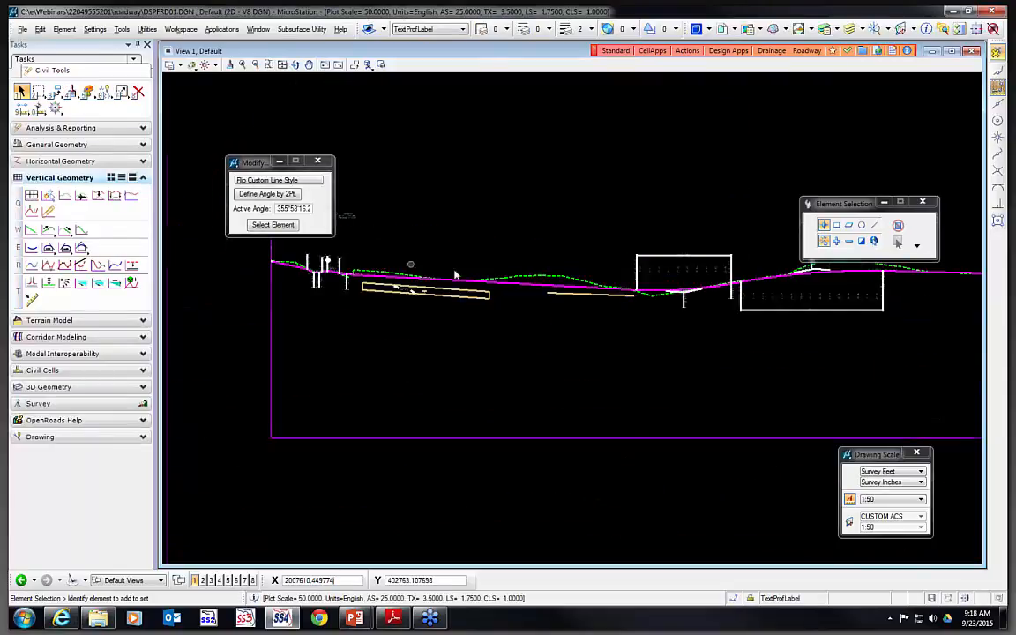
scroll(584, 303, "up", 2)
left_click_drag(607, 294, 608, 314)
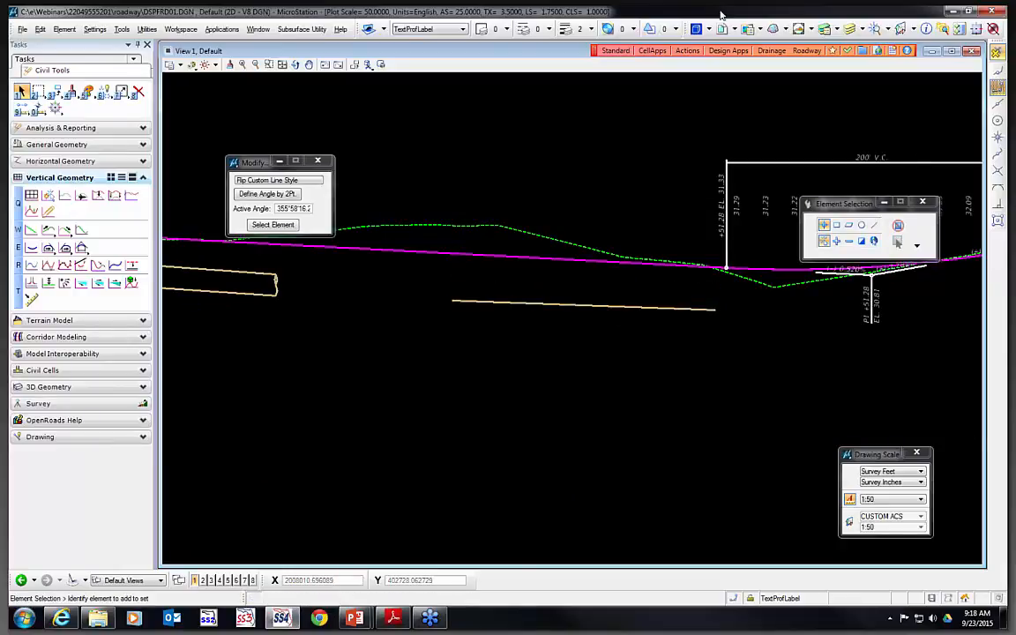
left_click(728, 50)
mouse_move(736, 92)
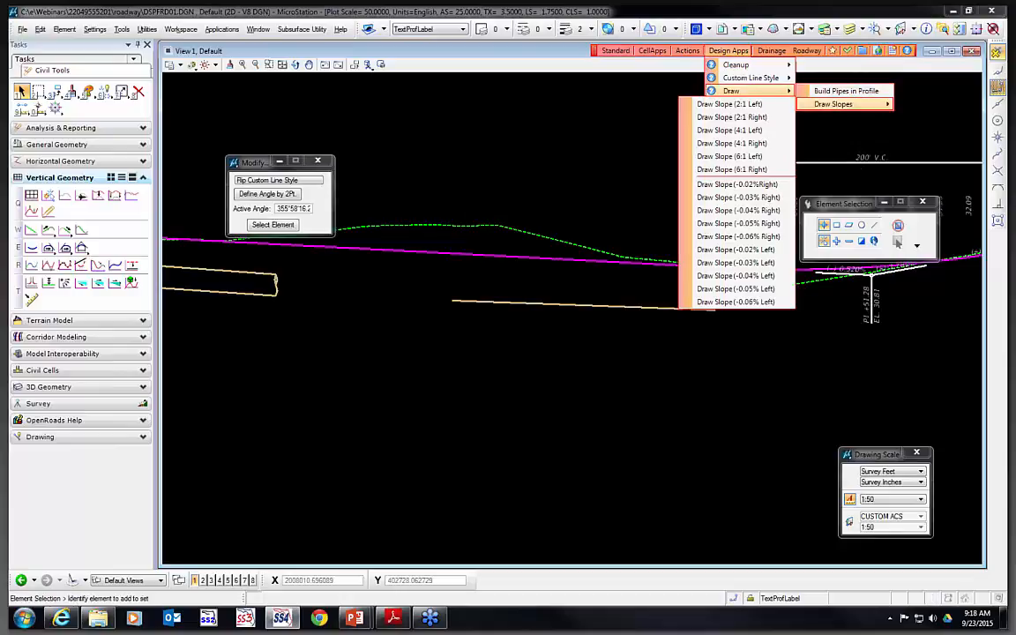
left_click(624, 110)
left_click(744, 52)
mouse_move(755, 95)
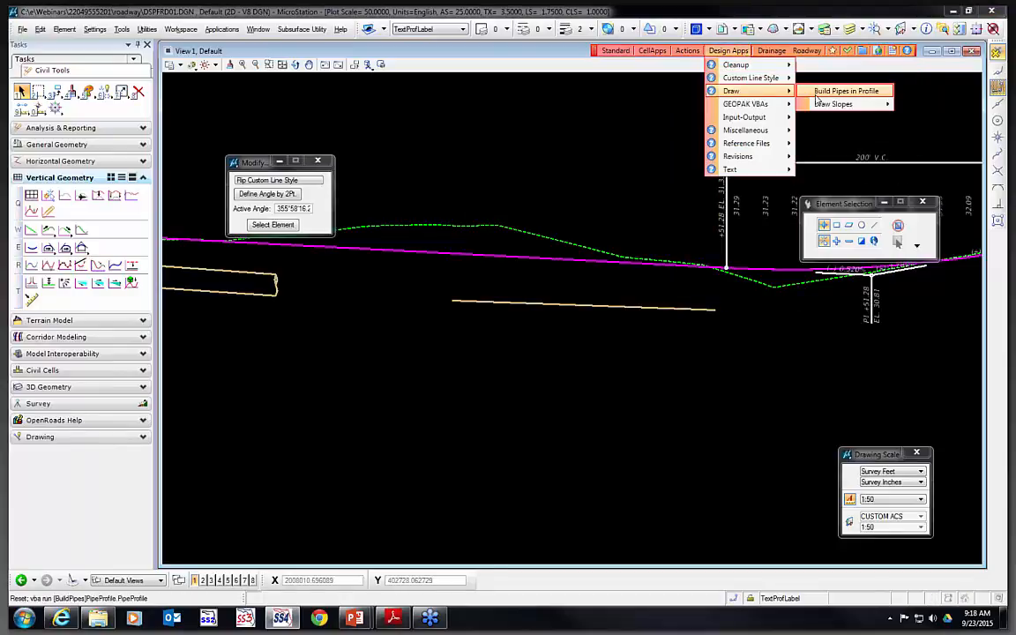
left_click(845, 90)
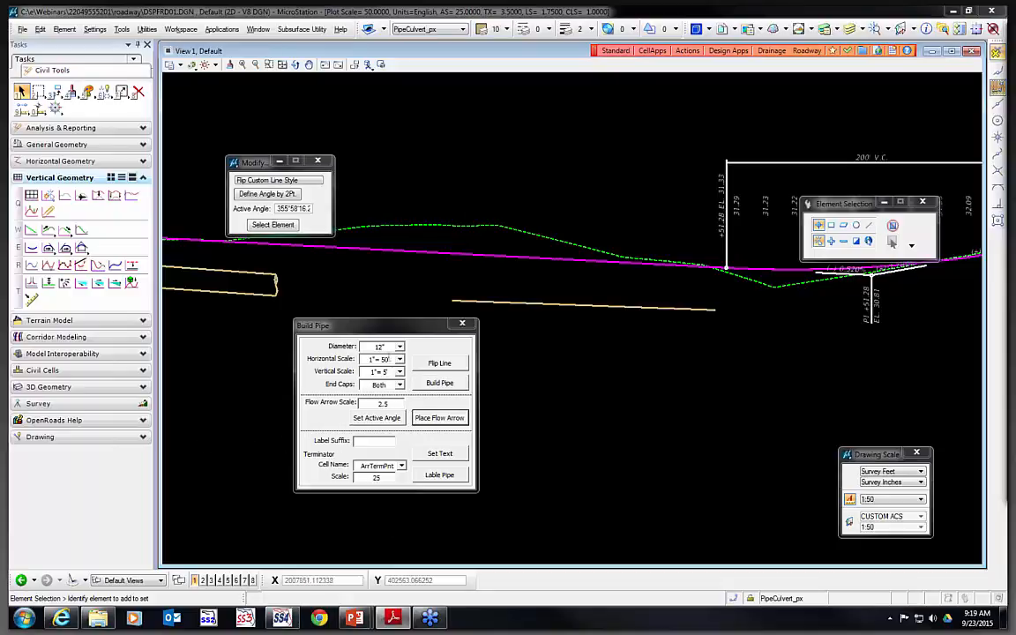
Build a 24" diameter pipe with both end caps at a 1"= 50' horizontal scale from the single pipe invert line
left_click(398, 346)
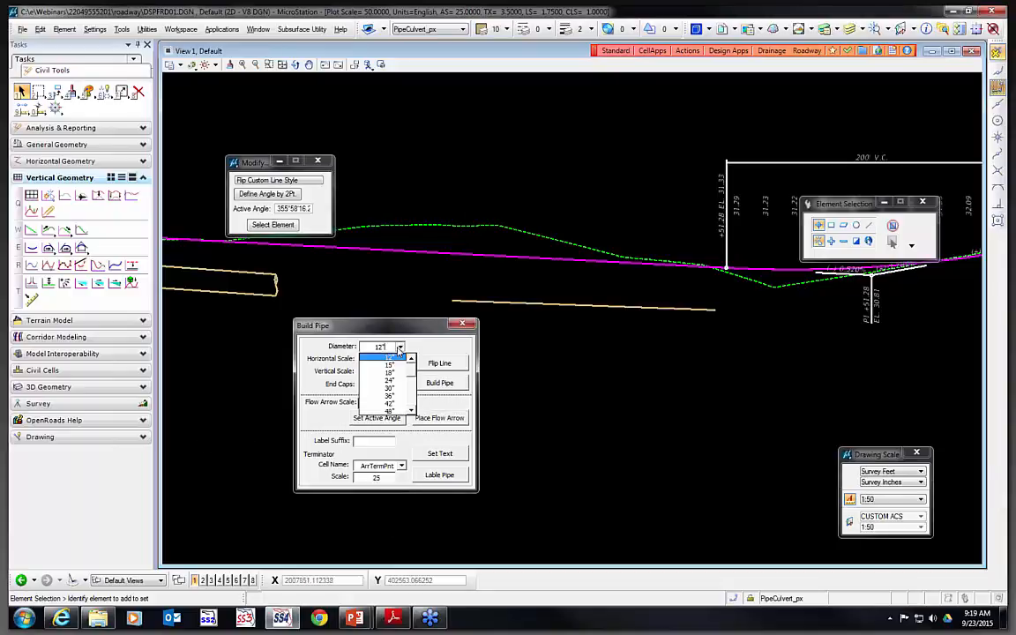
left_click(391, 381)
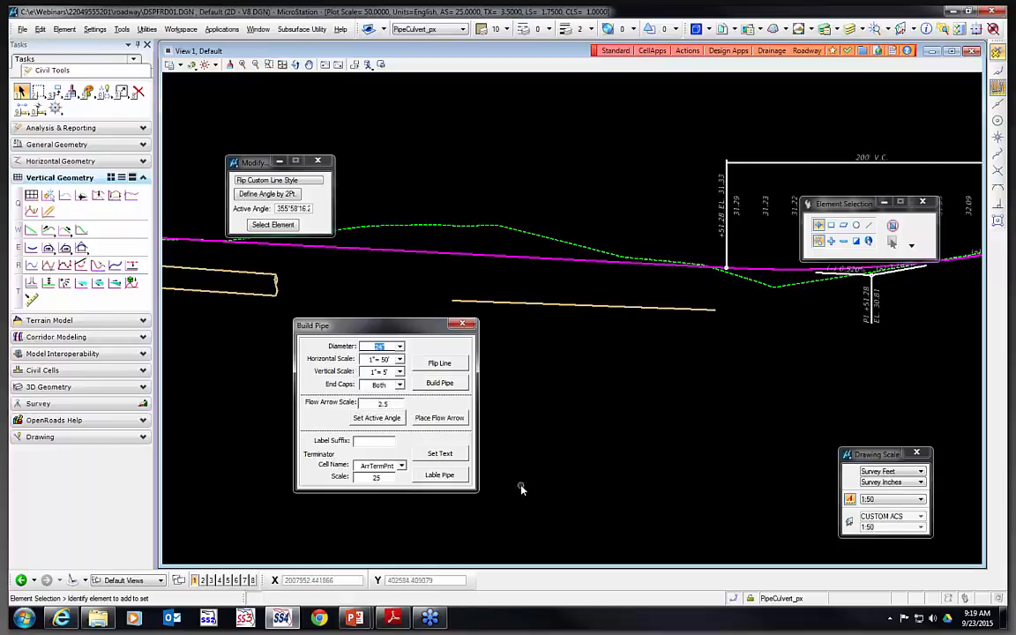
left_click(399, 387)
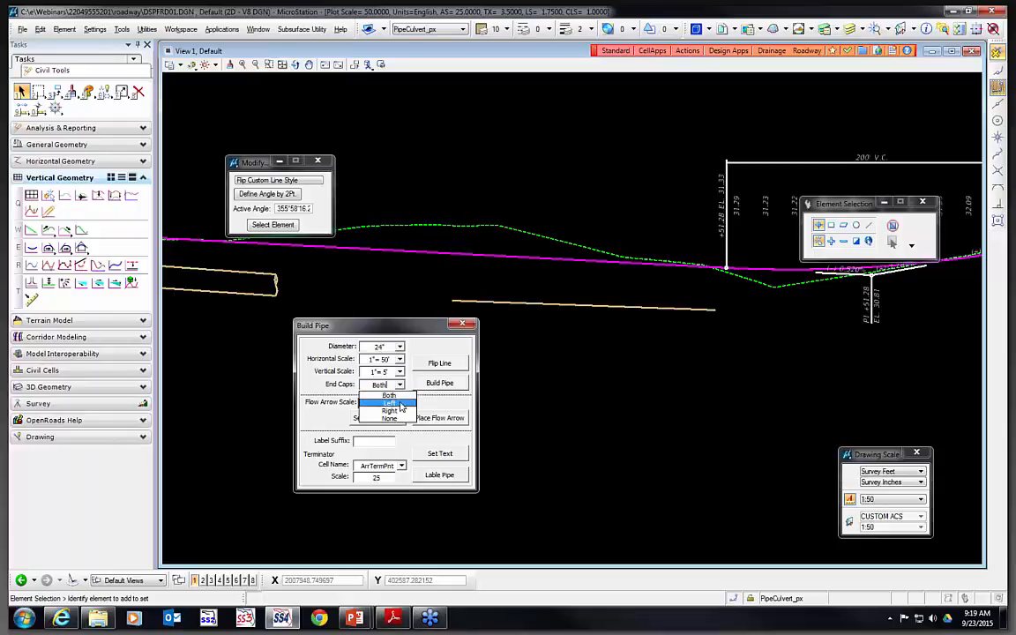
left_click(400, 386)
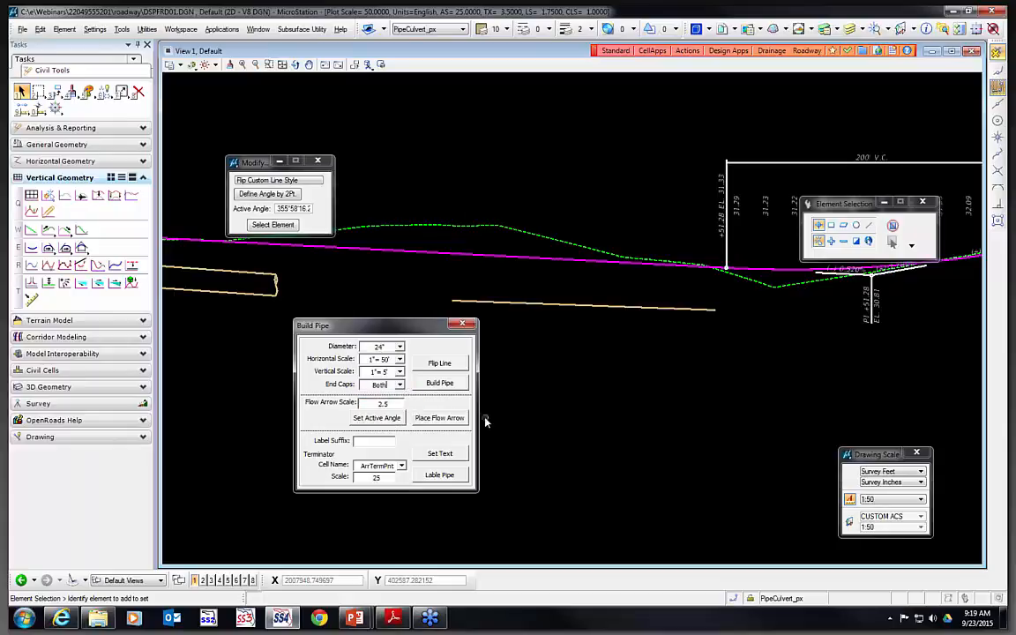
left_click(400, 359)
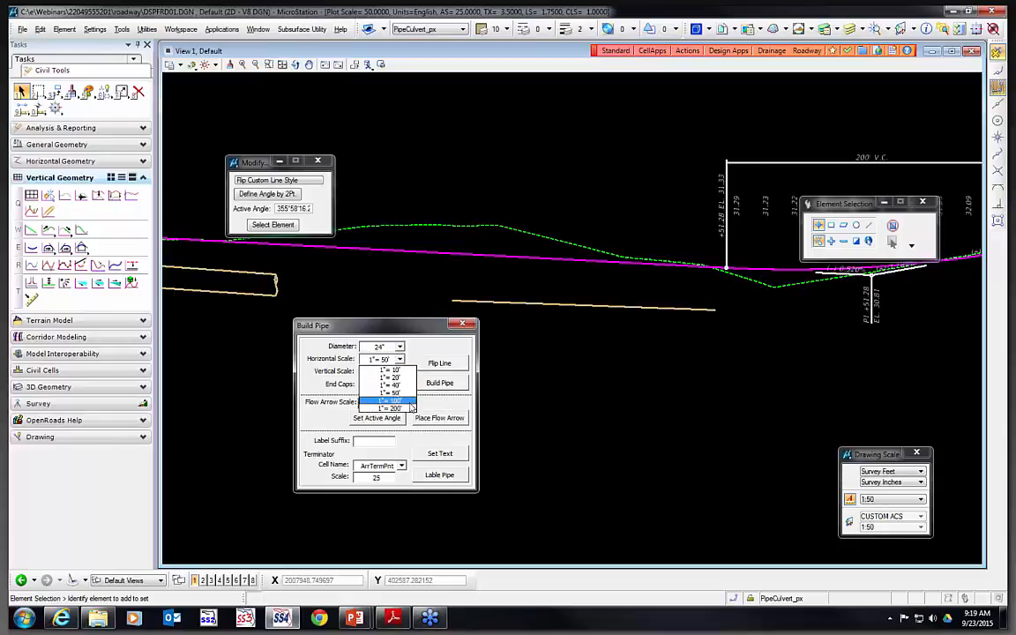
left_click(410, 393)
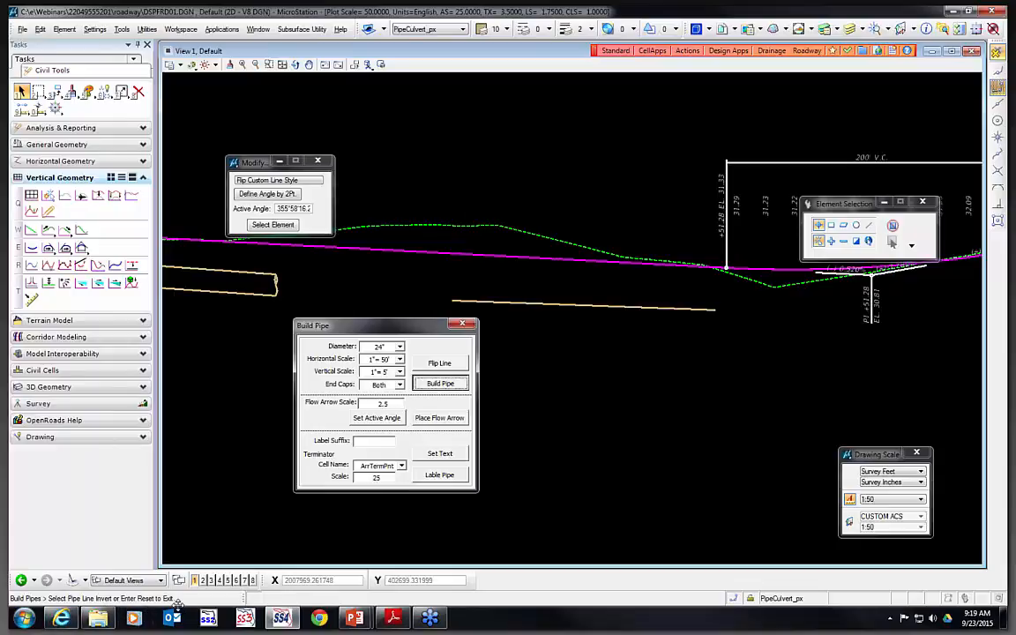
left_click(584, 305)
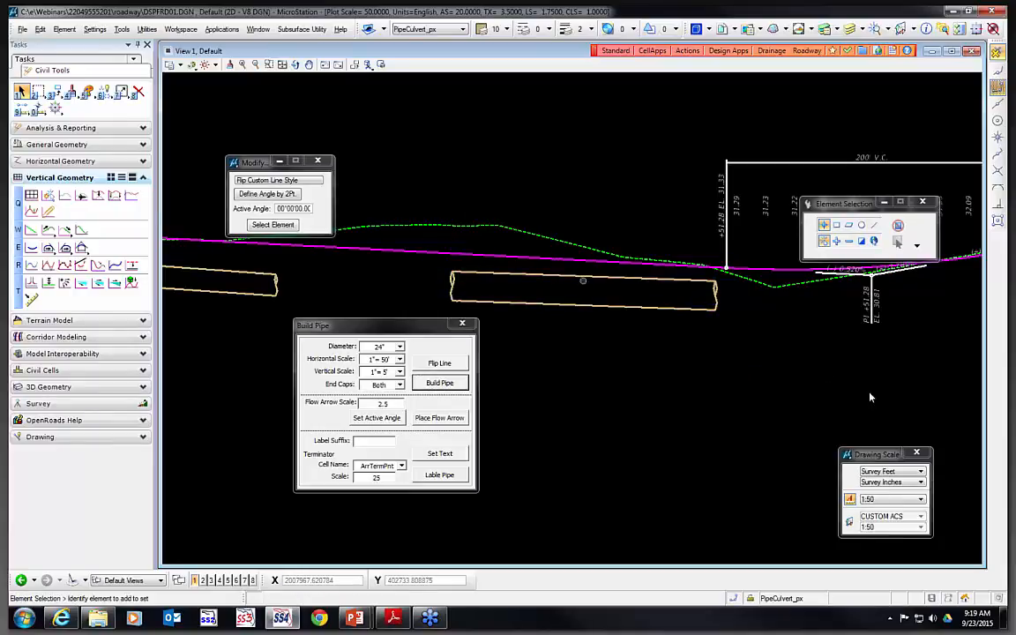
Set the active angle from the upper line of the newly built 24" pipe
mouse_move(877, 454)
left_mouse_down()
mouse_move(804, 460)
mouse_move(745, 483)
mouse_move(749, 473)
left_mouse_up()
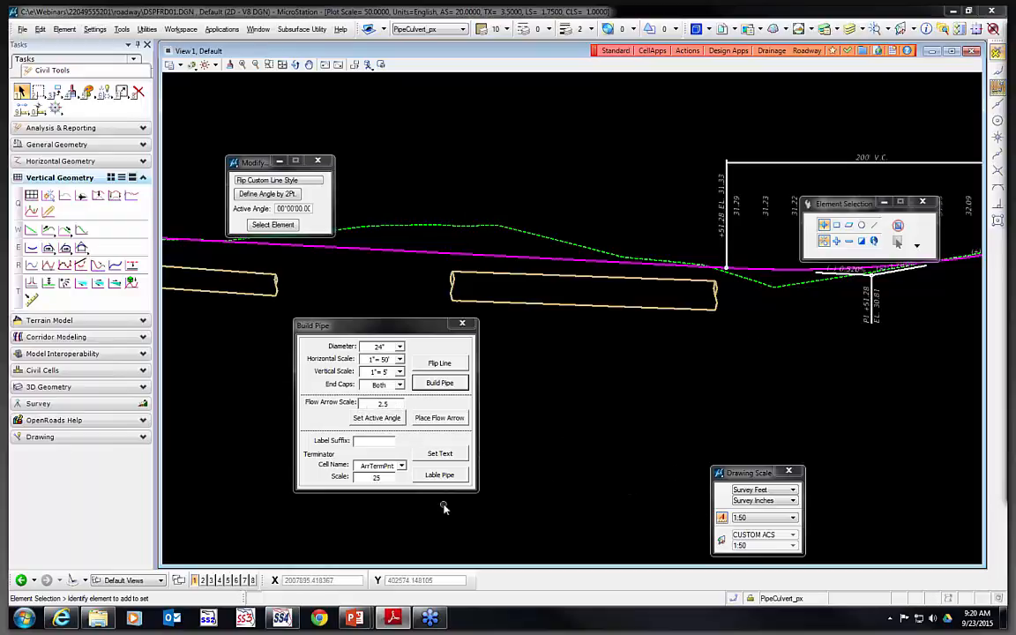
left_click(374, 418)
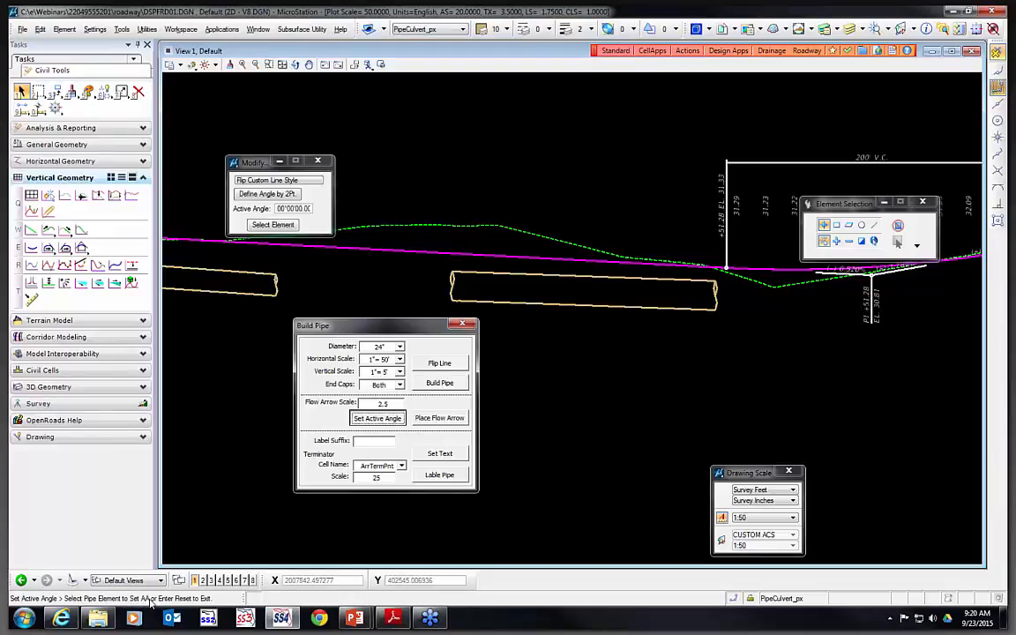
left_click(570, 280)
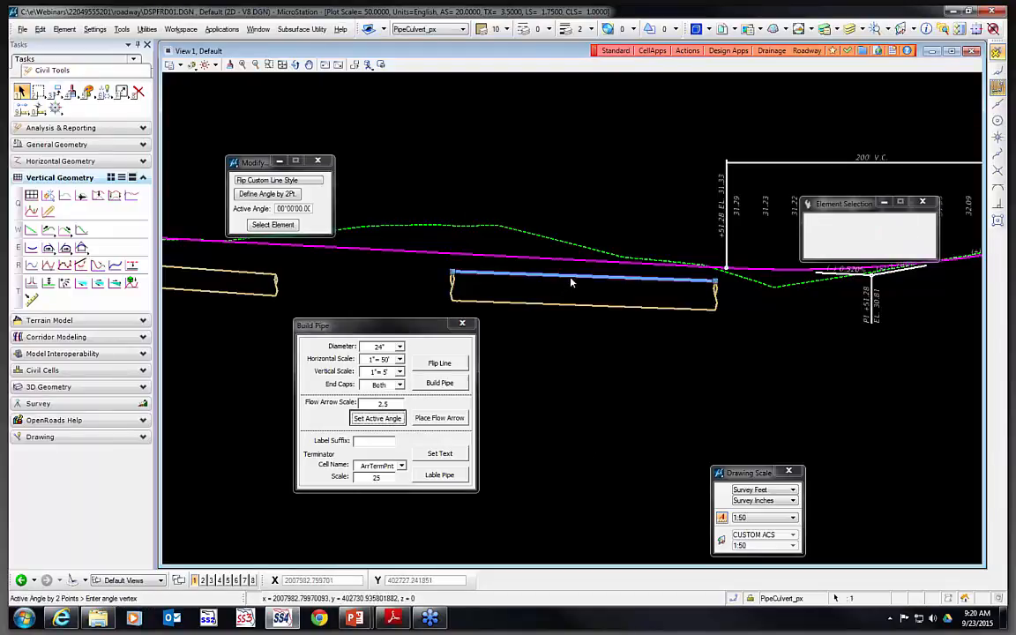
left_click(558, 358)
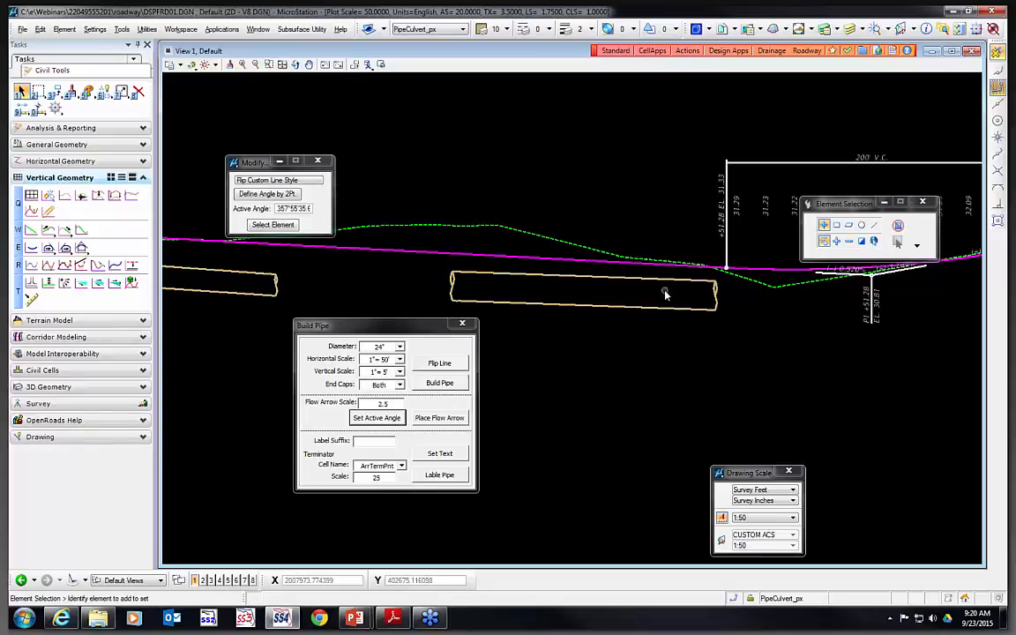
Place a flow arrow at a scale of 2.5 inside the middle of the 24" pipe
left_click(441, 418)
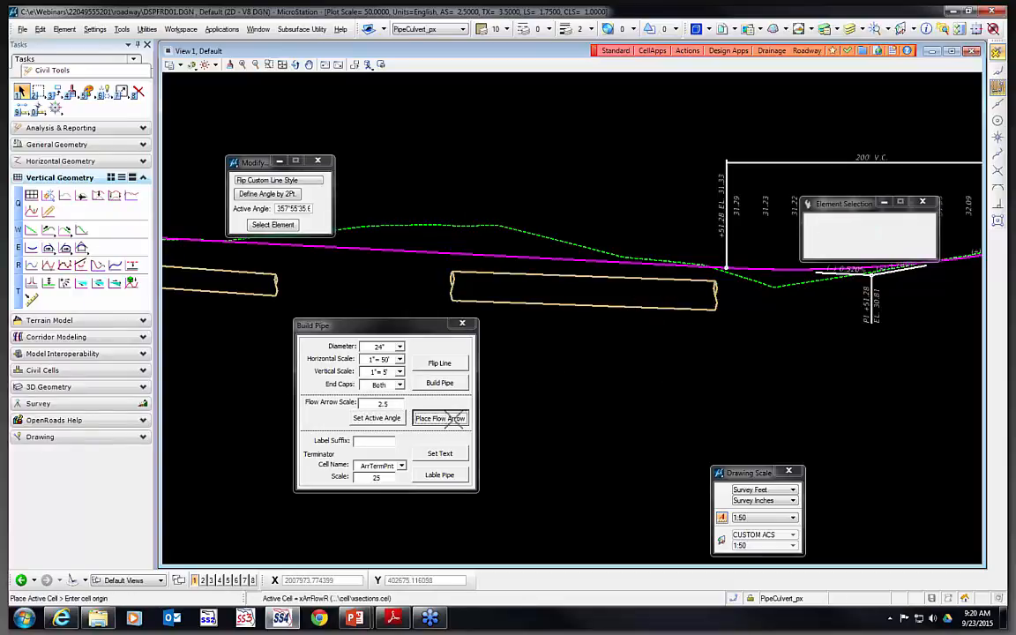
scroll(579, 305, "up", 2)
scroll(591, 305, "down", 1)
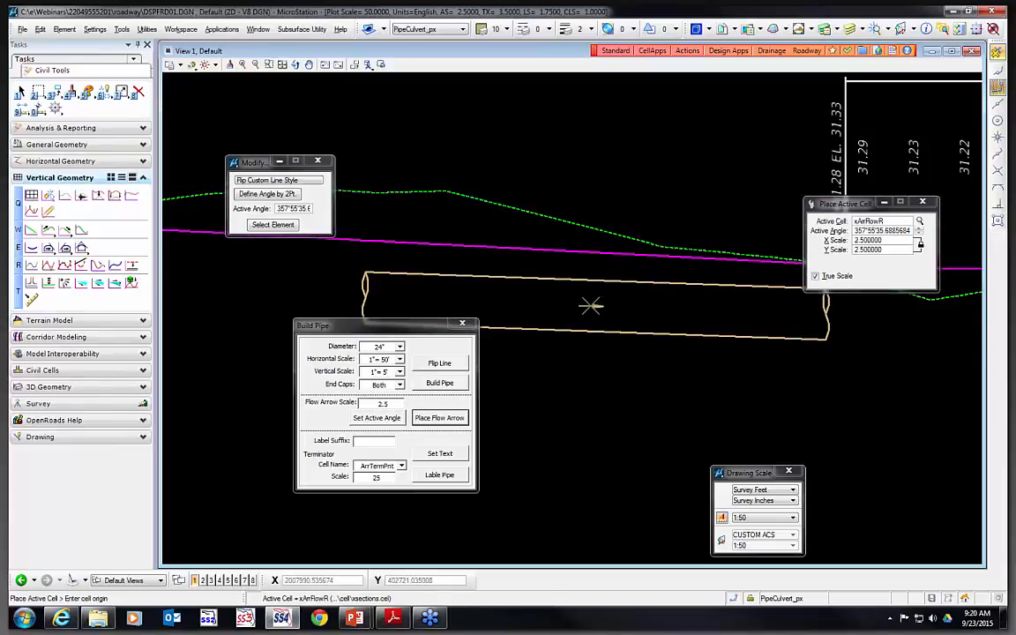
left_click(588, 303)
key("Escape")
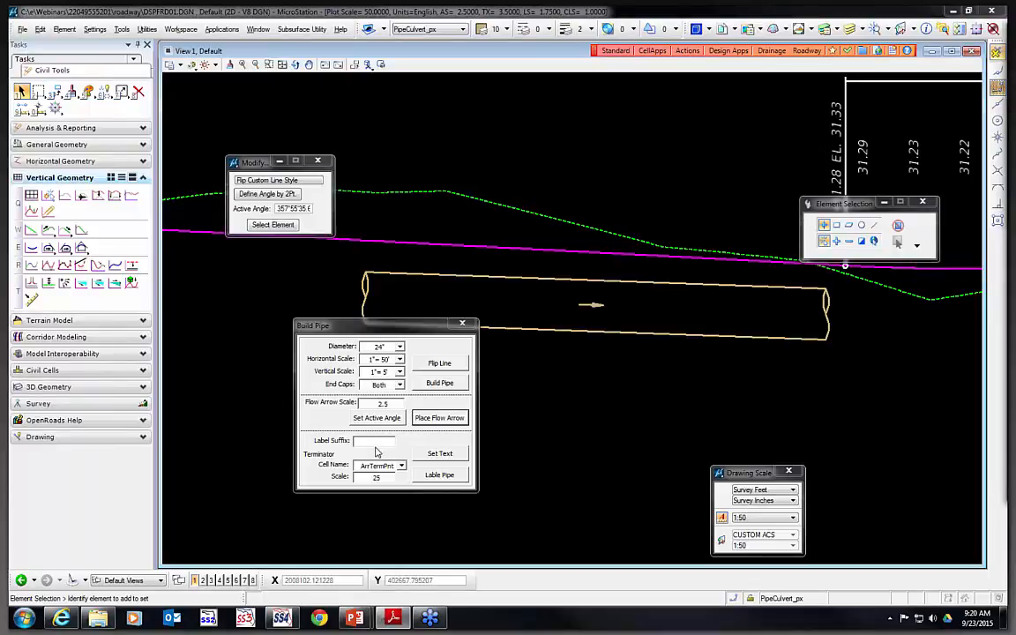
Set the pipe label suffix to "Pipe" and check the FDOT (Small) text style used for the label
left_click(375, 441)
type("Pipe")
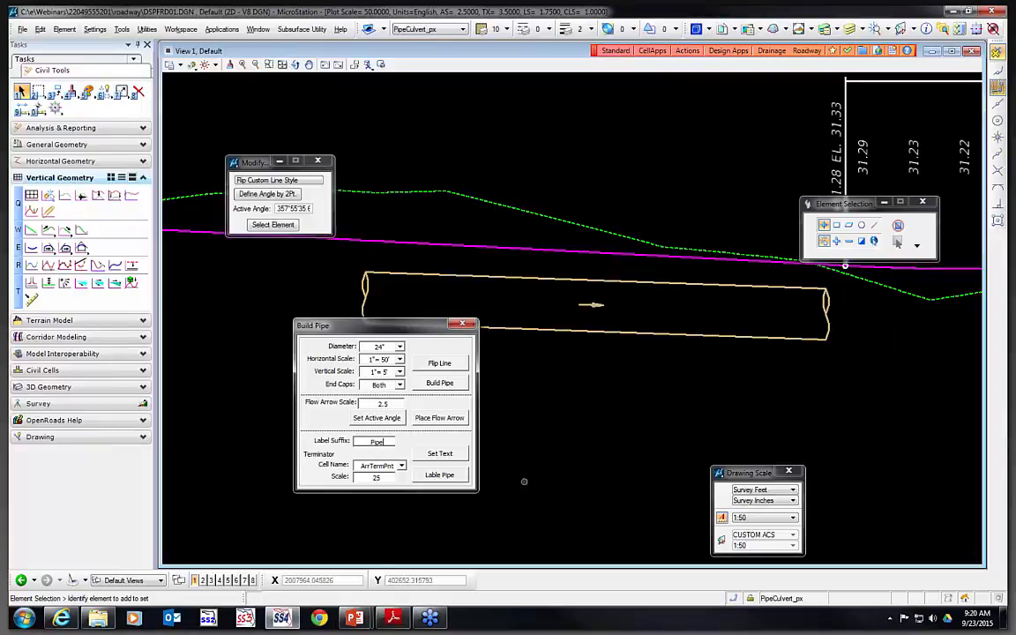
left_click(458, 455)
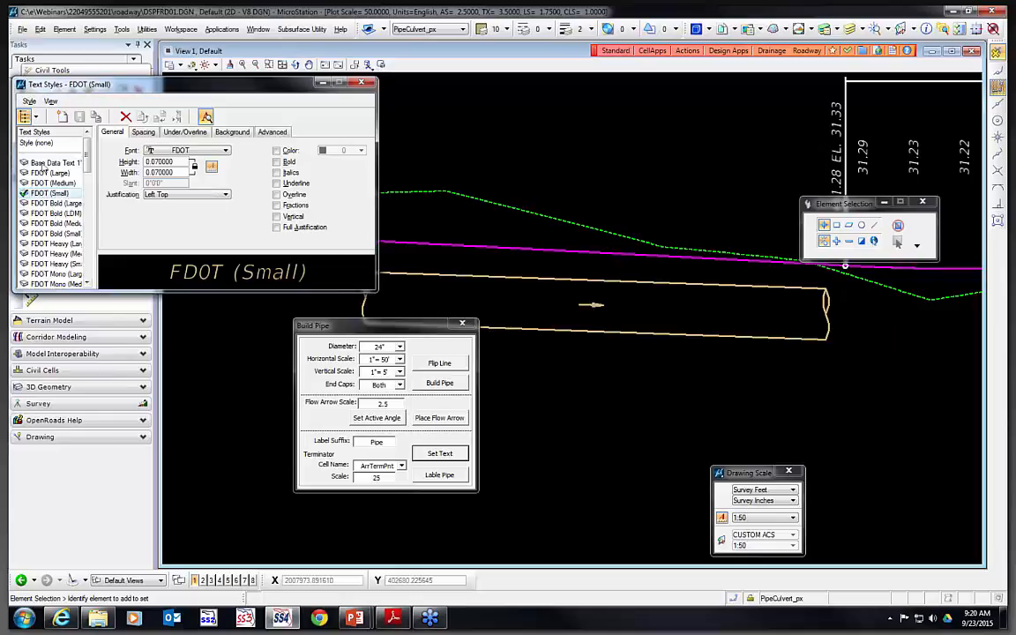
left_click(325, 83)
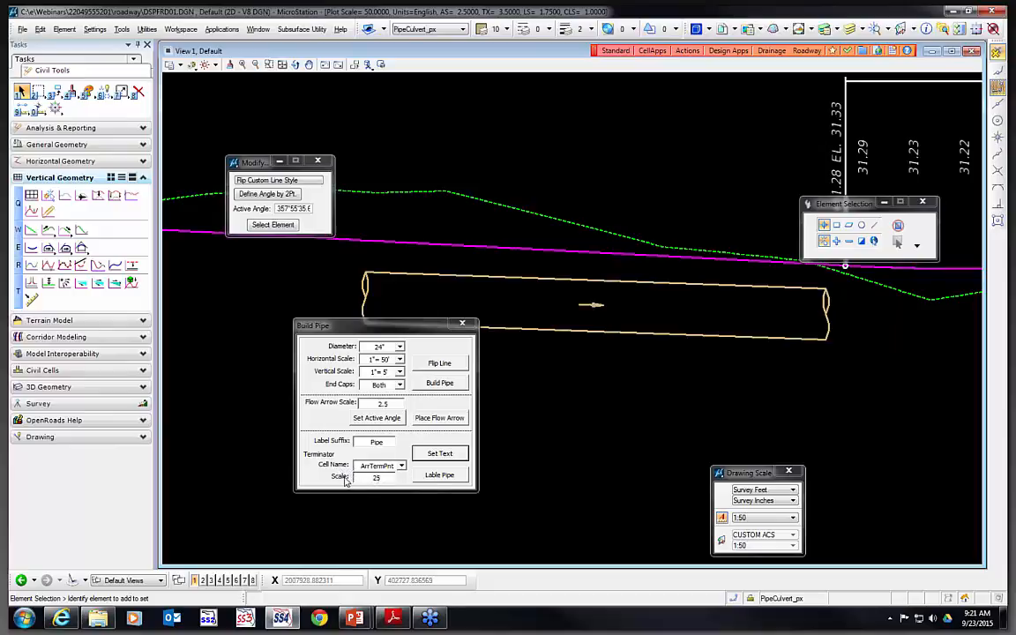
Place the 24" Pipe label inside the pipe, with one terminator arrow to the upper line and one to the lower line
left_click(443, 474)
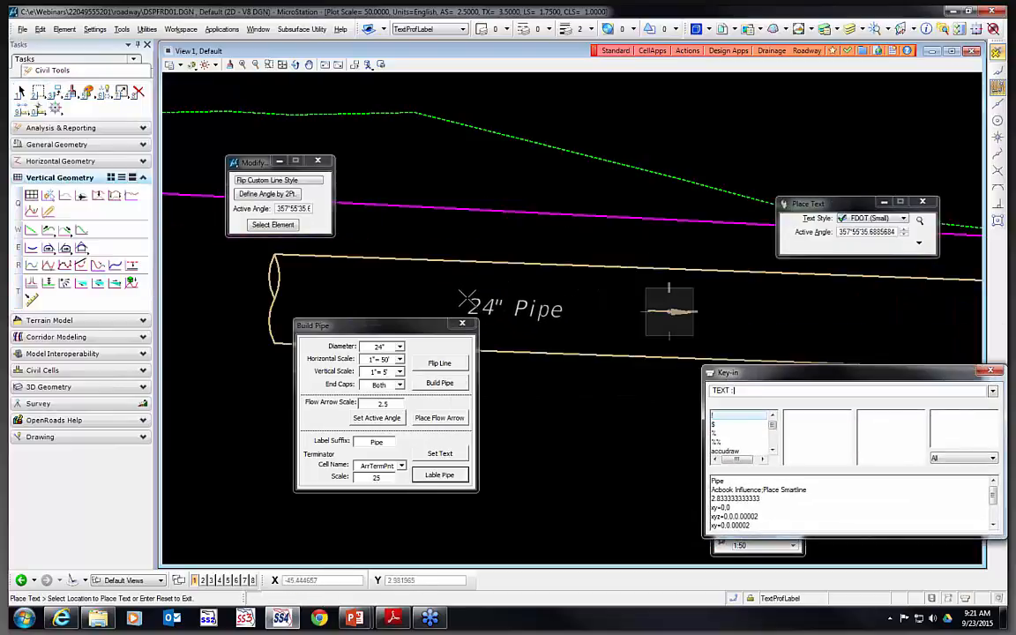
left_click(459, 298)
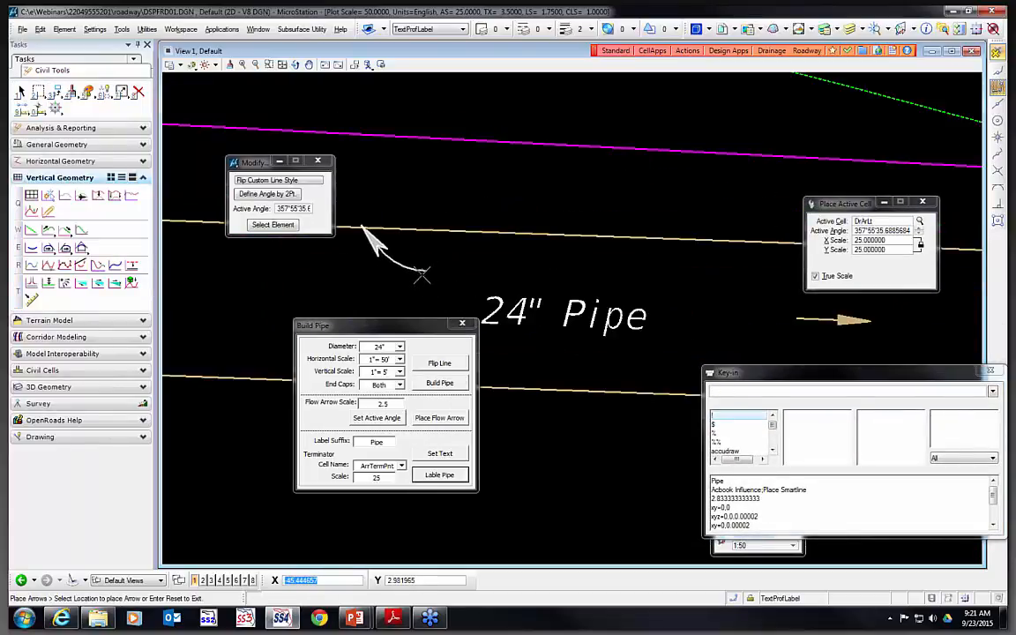
left_click(423, 275)
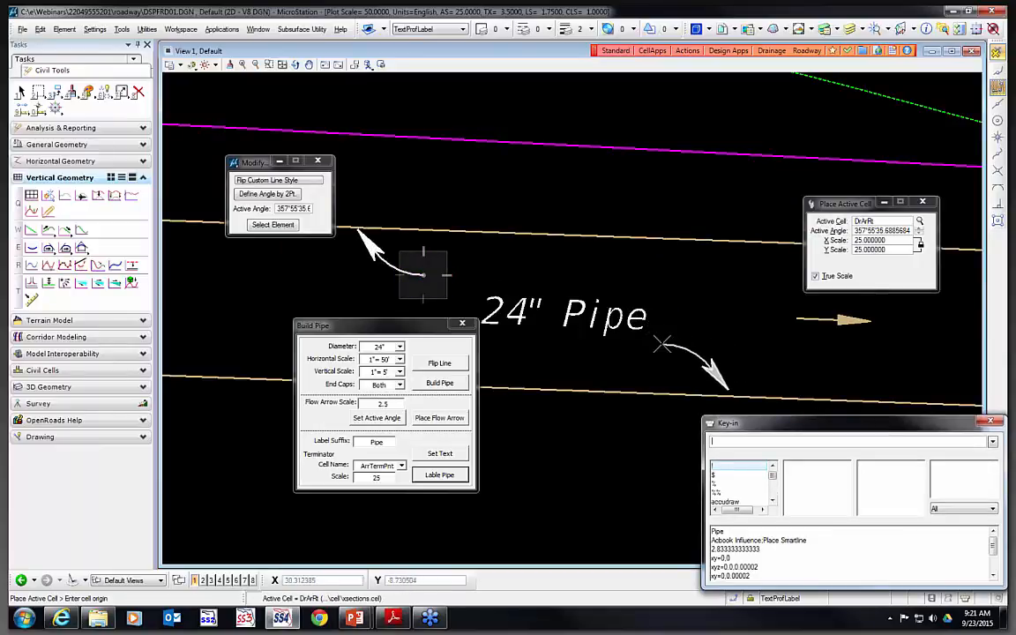
left_click(664, 336)
scroll(618, 245, "down", 2)
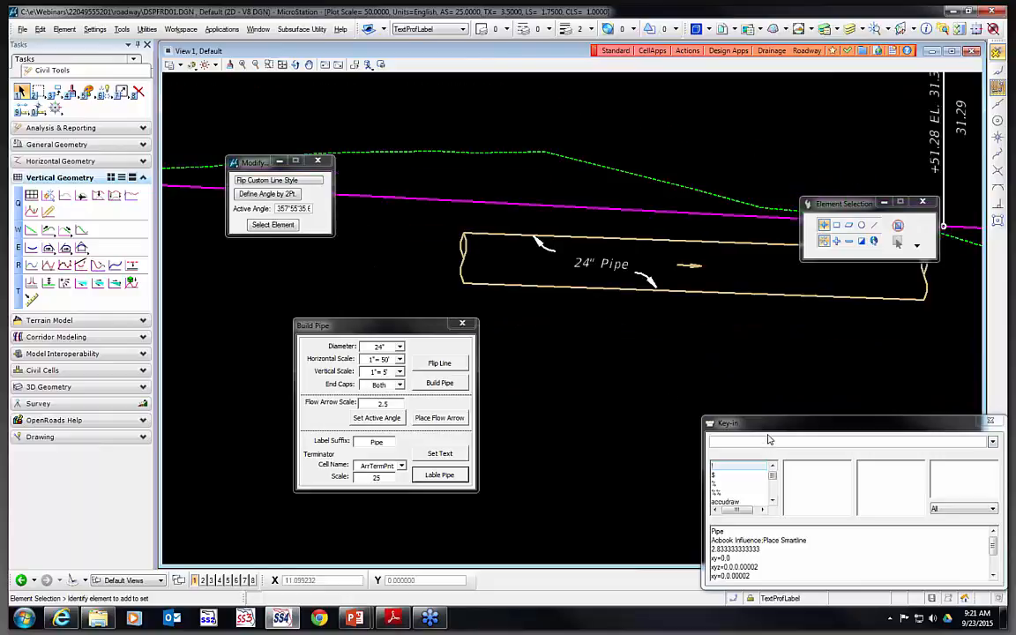
Draw a 4:1 right slope line in the empty area above the ground line over the labelled pipe
left_click(727, 50)
mouse_move(730, 91)
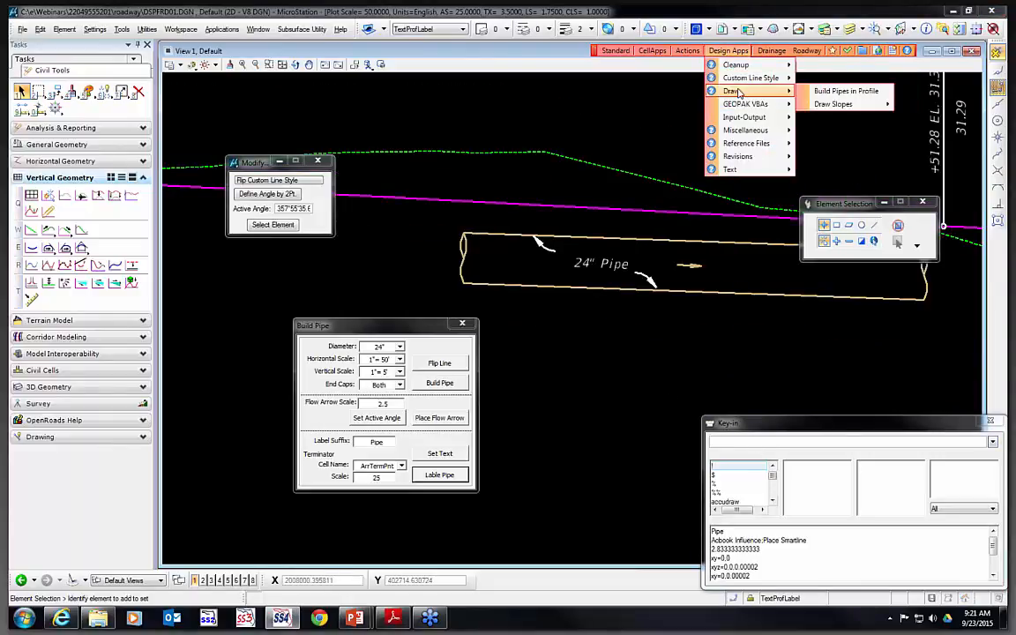
mouse_move(834, 106)
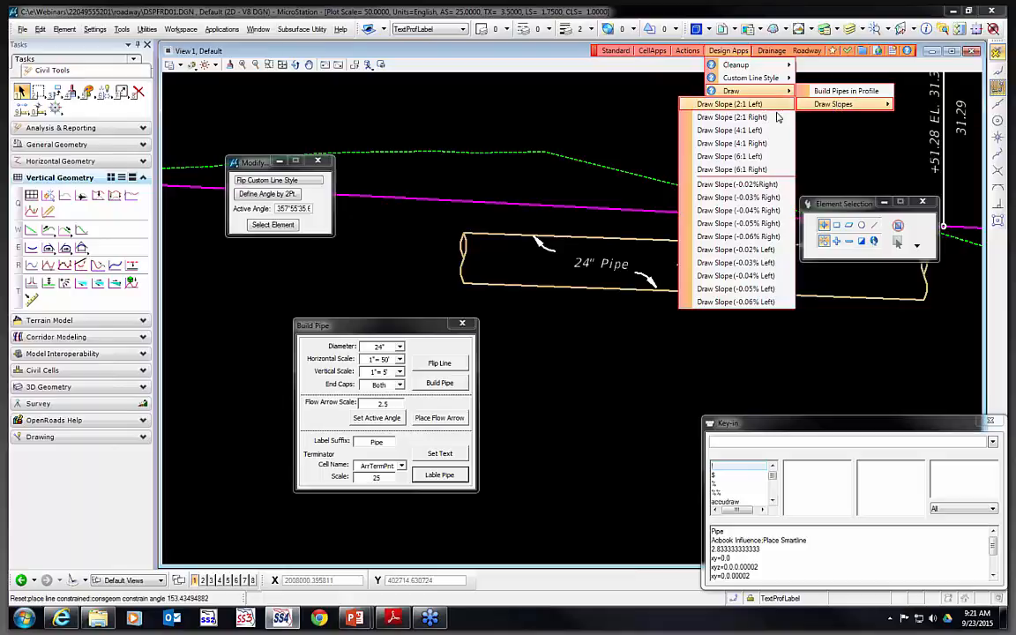
left_click(763, 150)
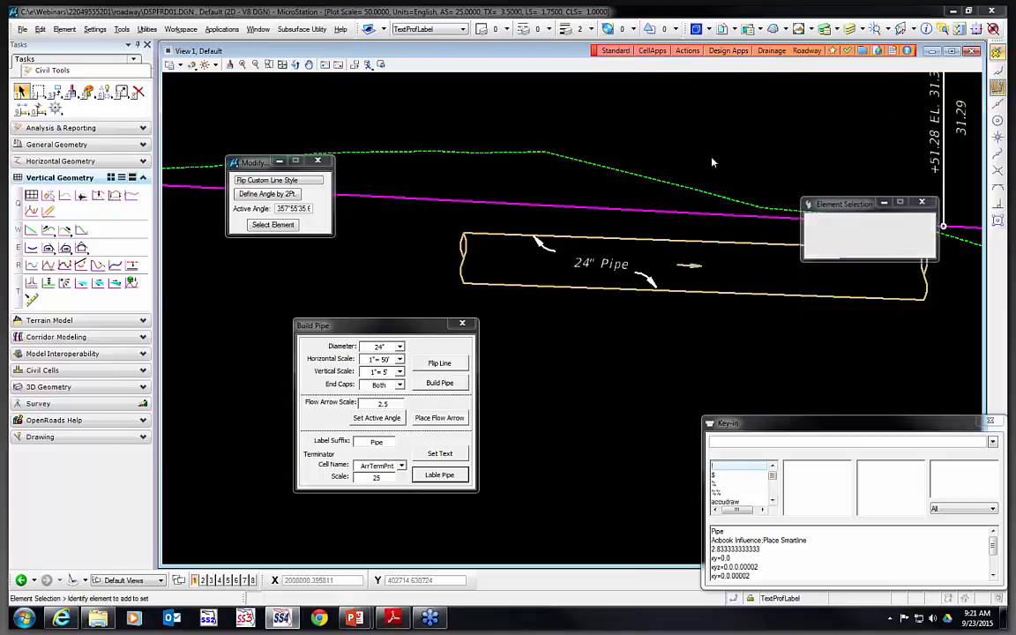
left_click(529, 102)
scroll(619, 137, "down", 2)
scroll(581, 157, "down", 1)
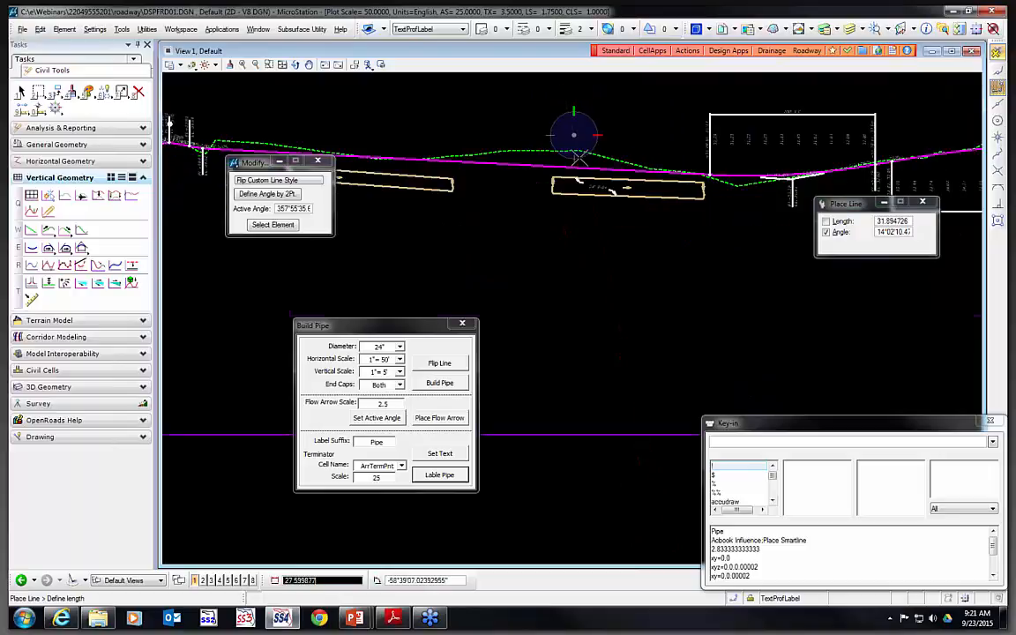
scroll(617, 132, "up", 2)
scroll(639, 134, "down", 1)
left_click(615, 158)
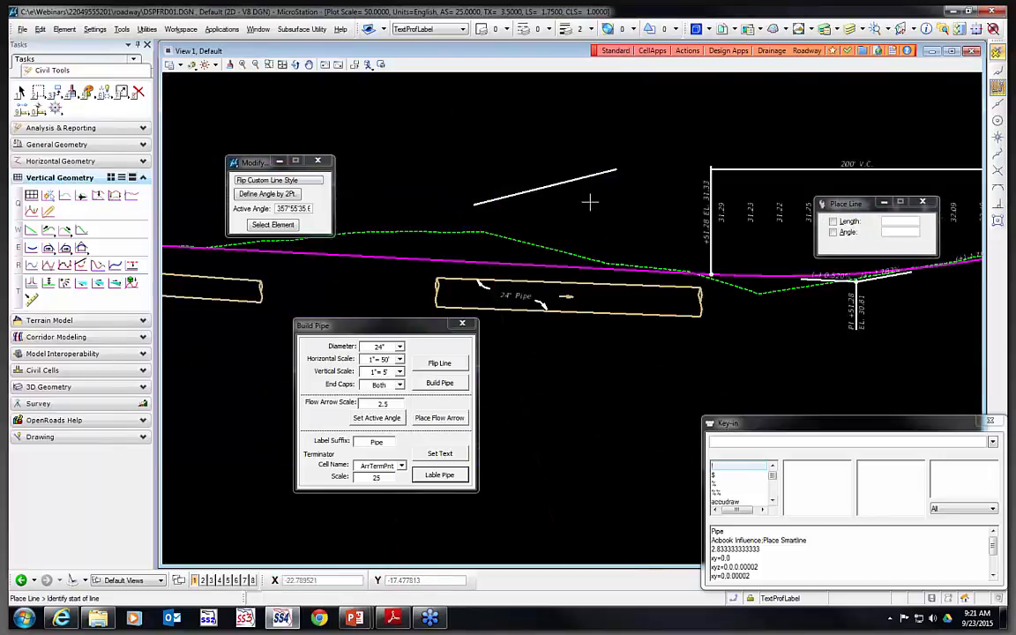
left_click(728, 50)
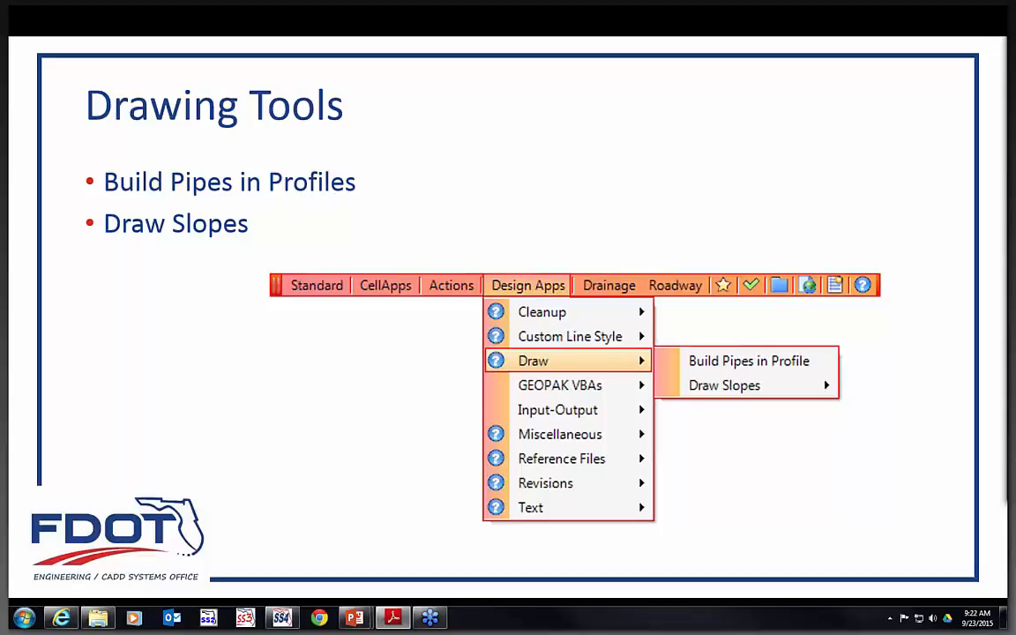
left_click(663, 194)
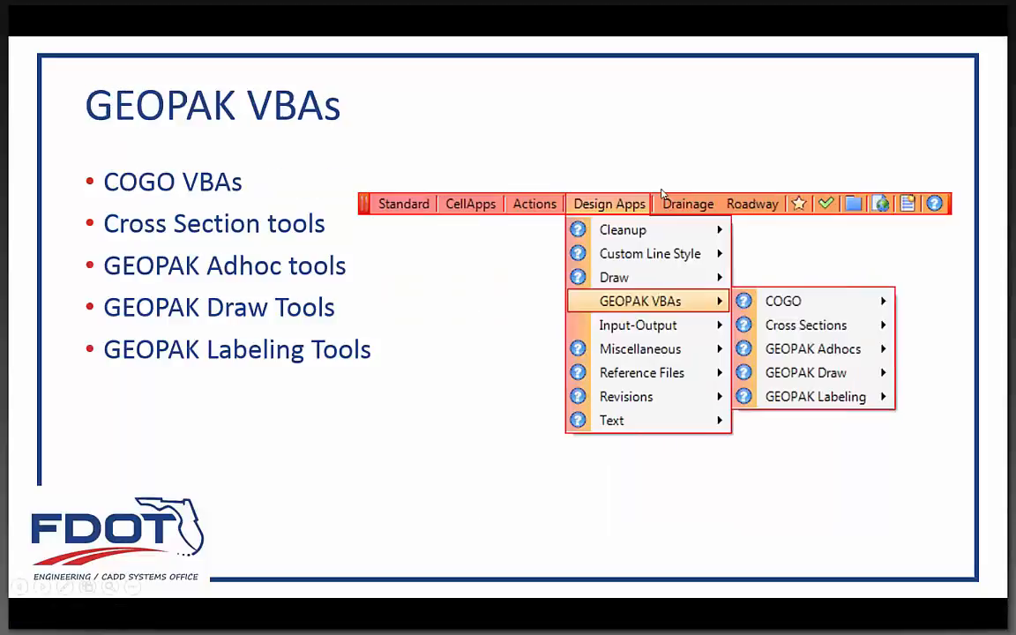
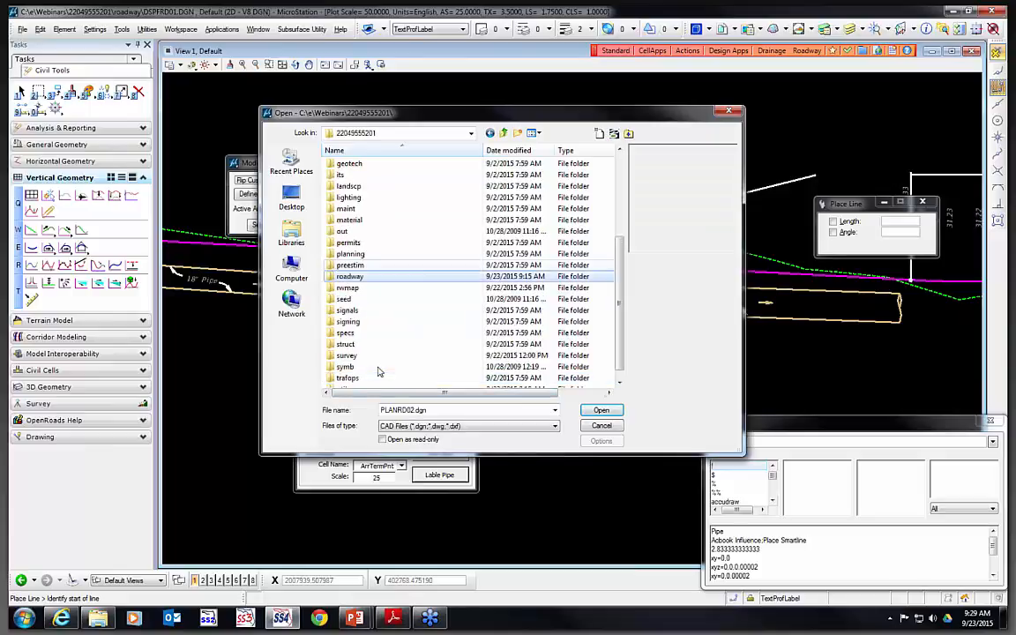
Open GDTMRD02.DGN from the project's survey folder and bring up the Area Tools toolbox beside the closed shapes
double_click(377, 356)
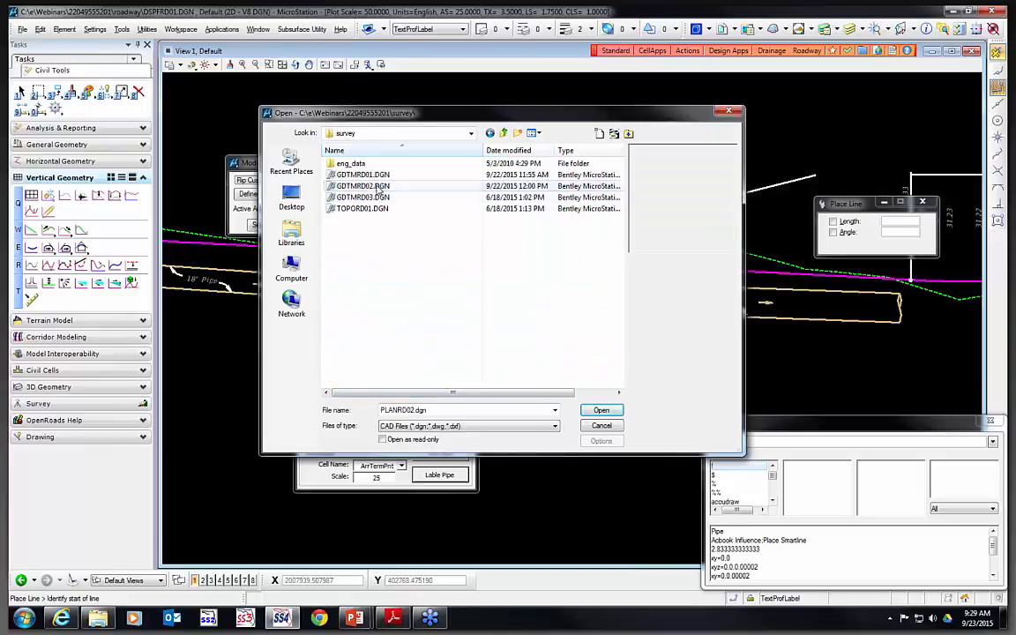
left_click(363, 186)
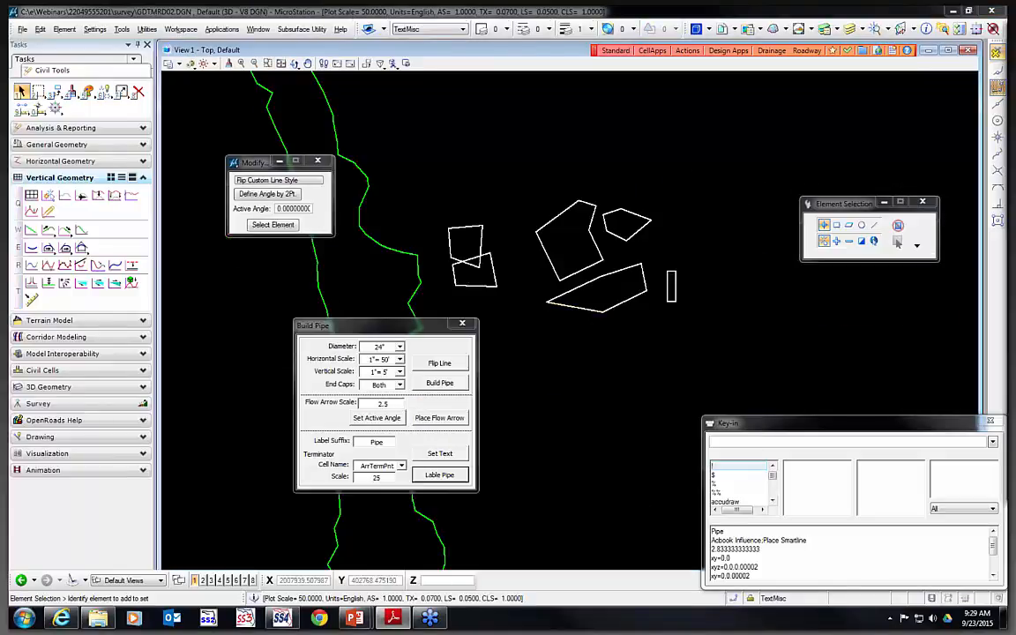
left_click(730, 52)
mouse_move(758, 129)
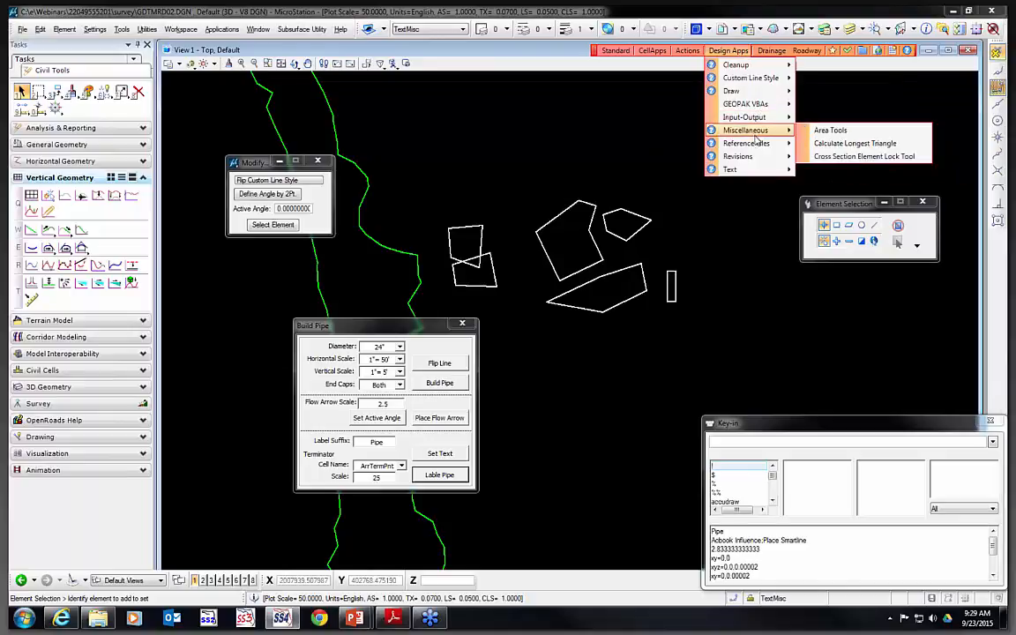
left_click(874, 133)
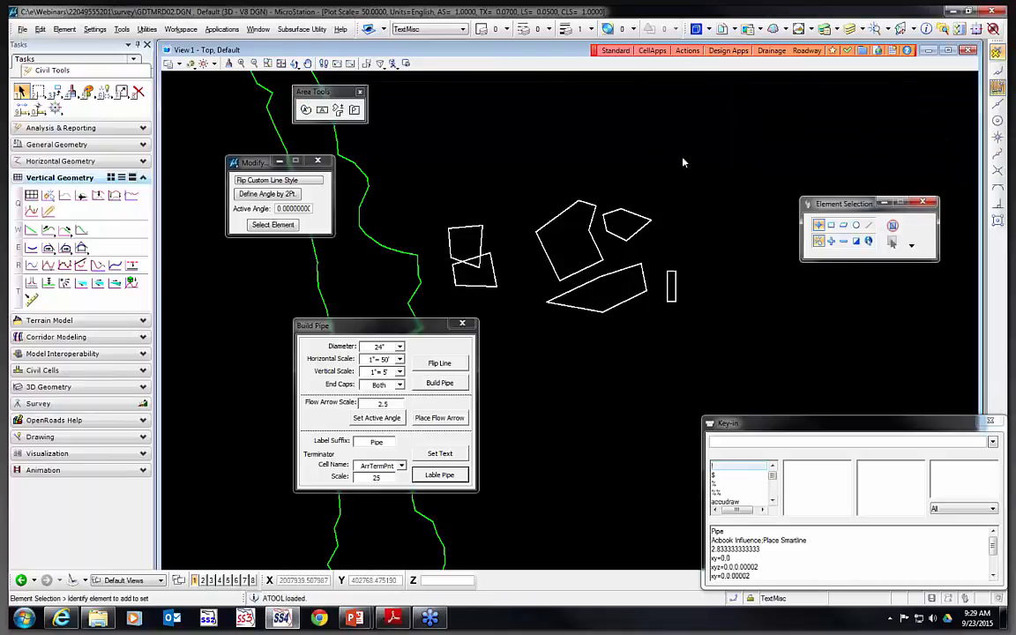
left_click_drag(330, 92, 547, 115)
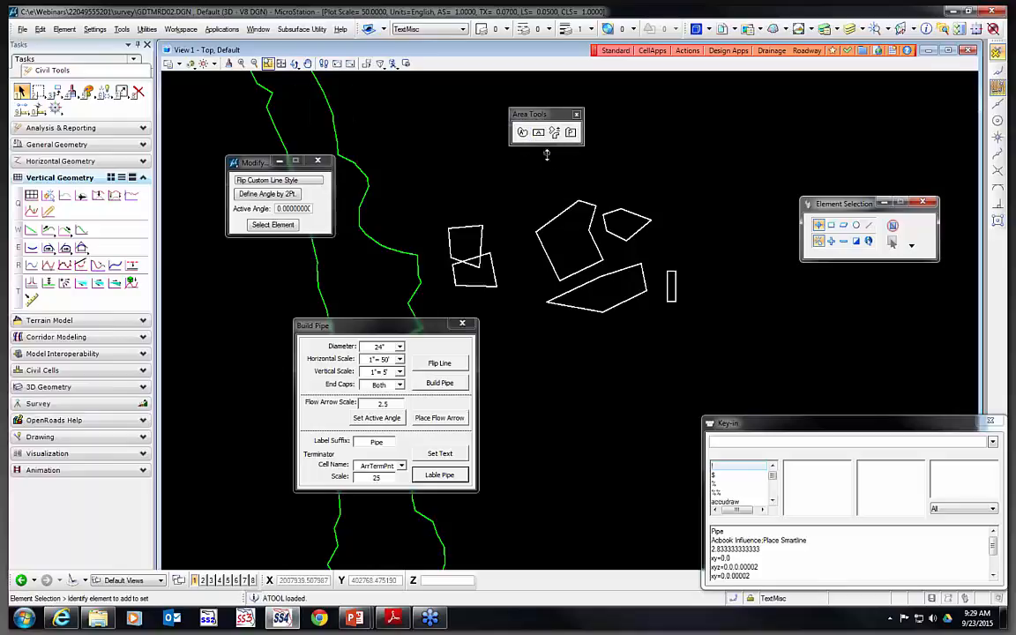
Start Measure Area and Place Text with the Element method and the prefix "Area =", and pick the large polygon to measure
left_click(522, 133)
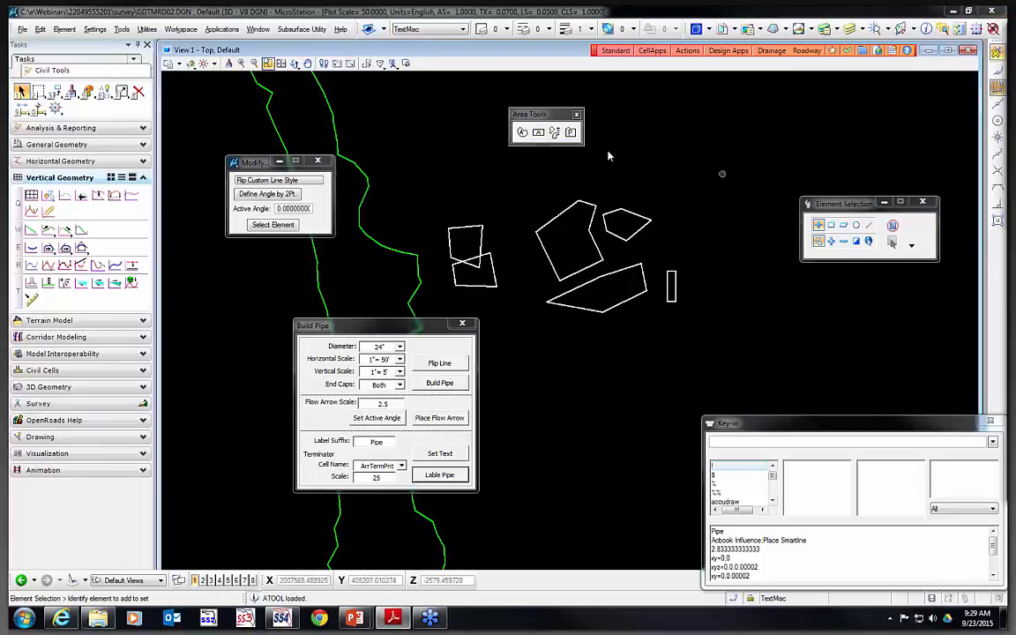
left_click(521, 132)
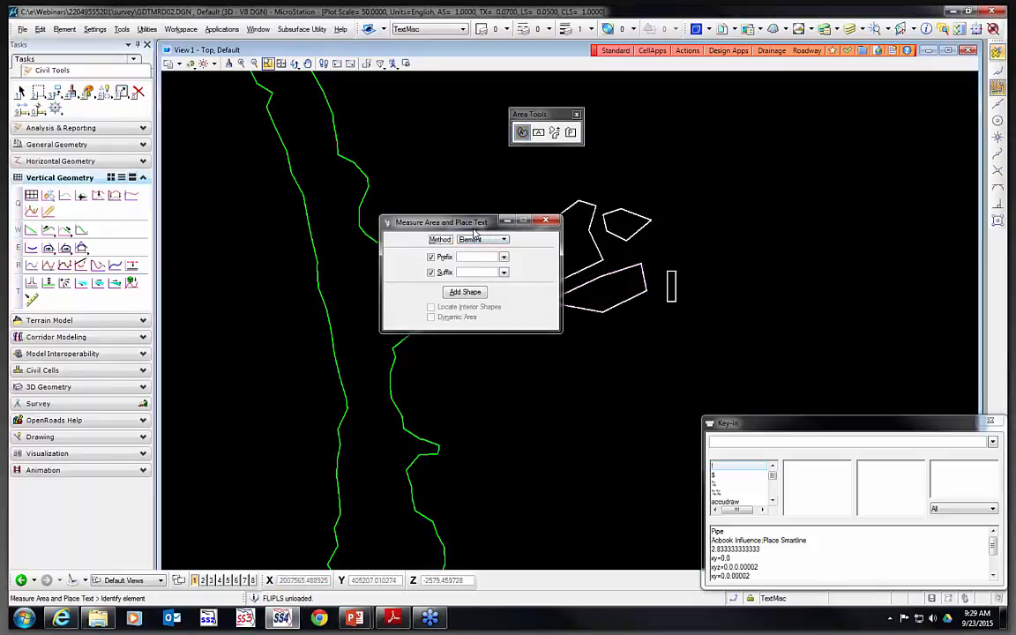
left_click_drag(475, 231, 408, 231)
left_click(416, 239)
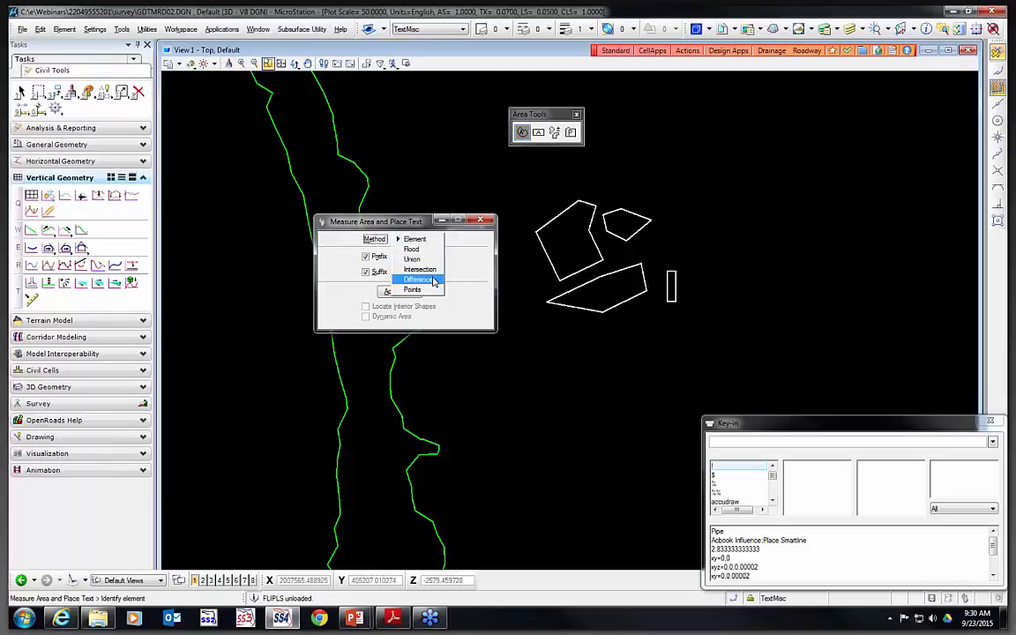
left_click(415, 239)
left_click(423, 258)
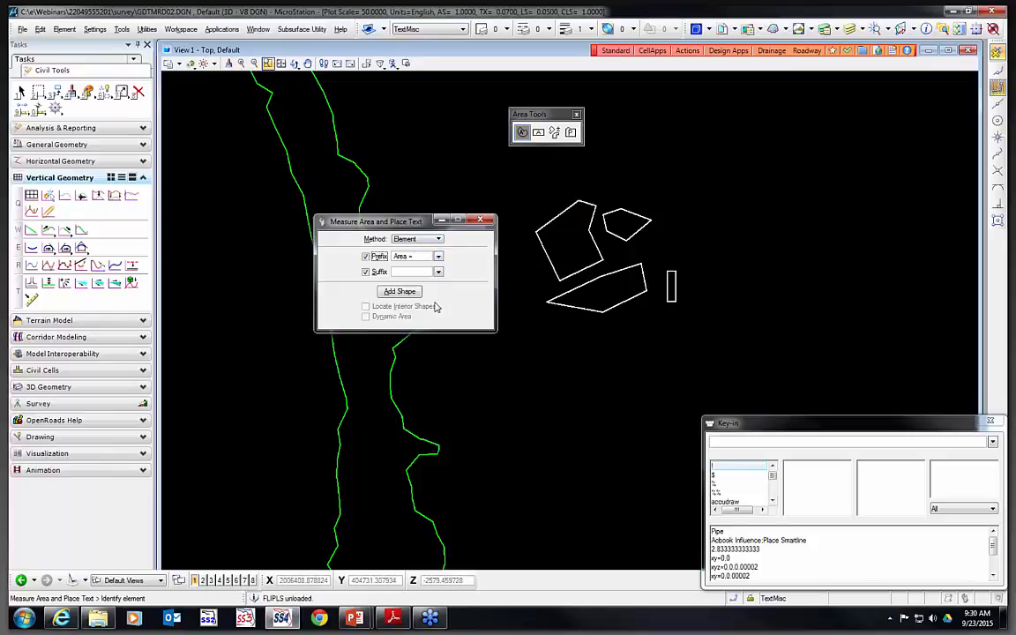
left_click(567, 242)
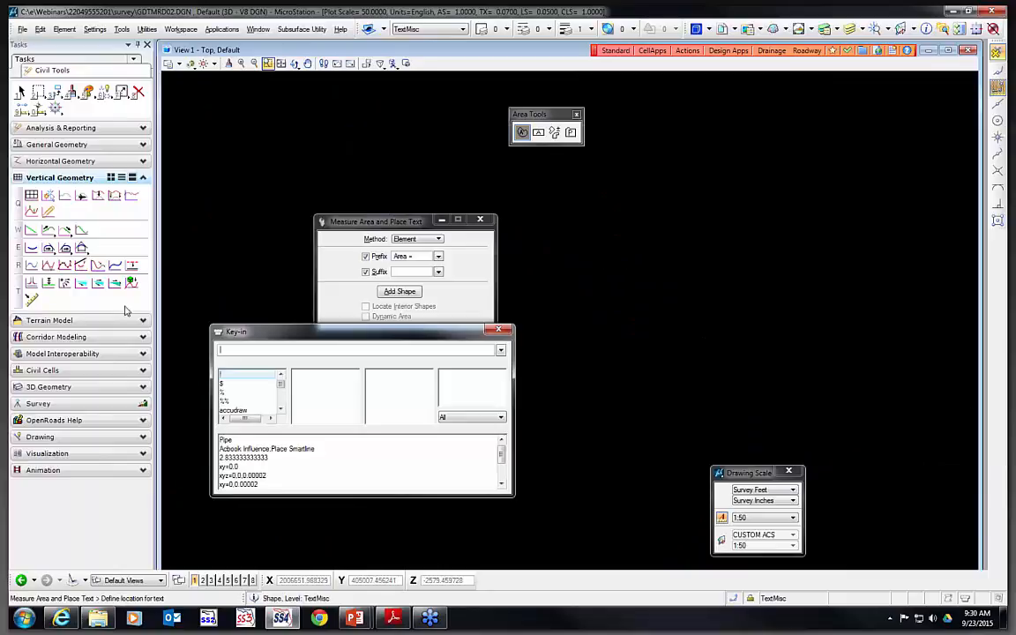
Start Place Text from the Drawing tasks and set the text height and width to 0.07
left_click(65, 62)
left_click(31, 358)
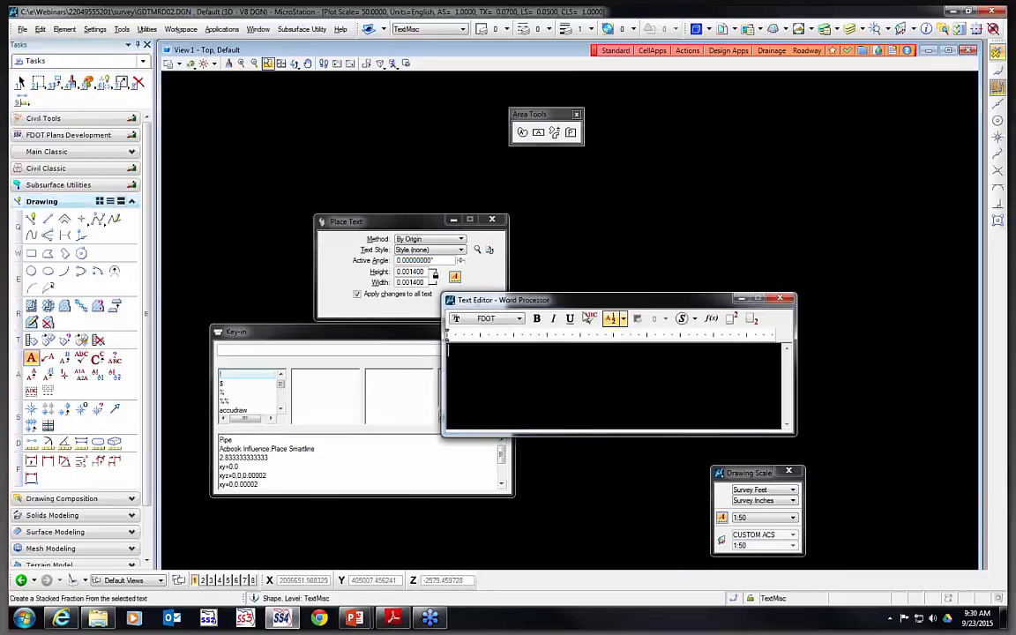
left_click(489, 251)
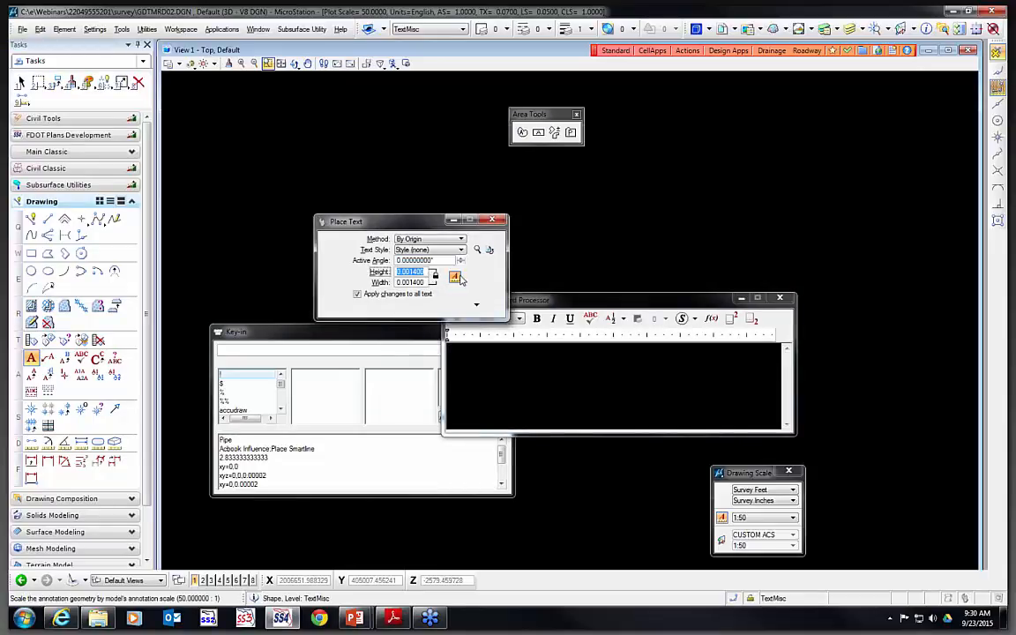
scroll(597, 194, "down", 6)
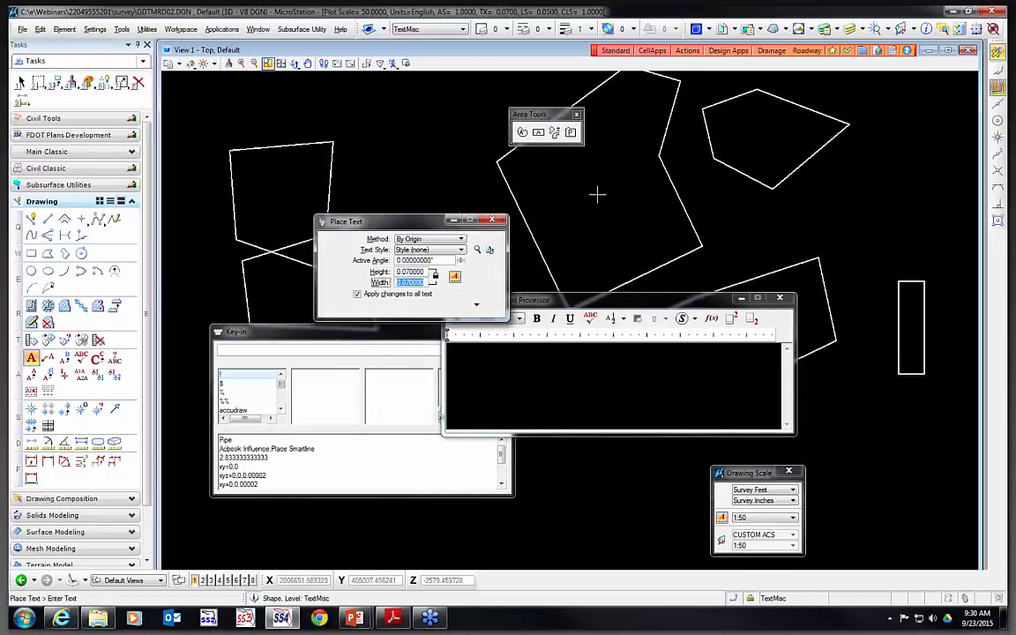
Measure the large polygon with Measure Area and Place Text using the Element method and prefix "Area =", placing the label inside it
scroll(597, 194, "up", 4)
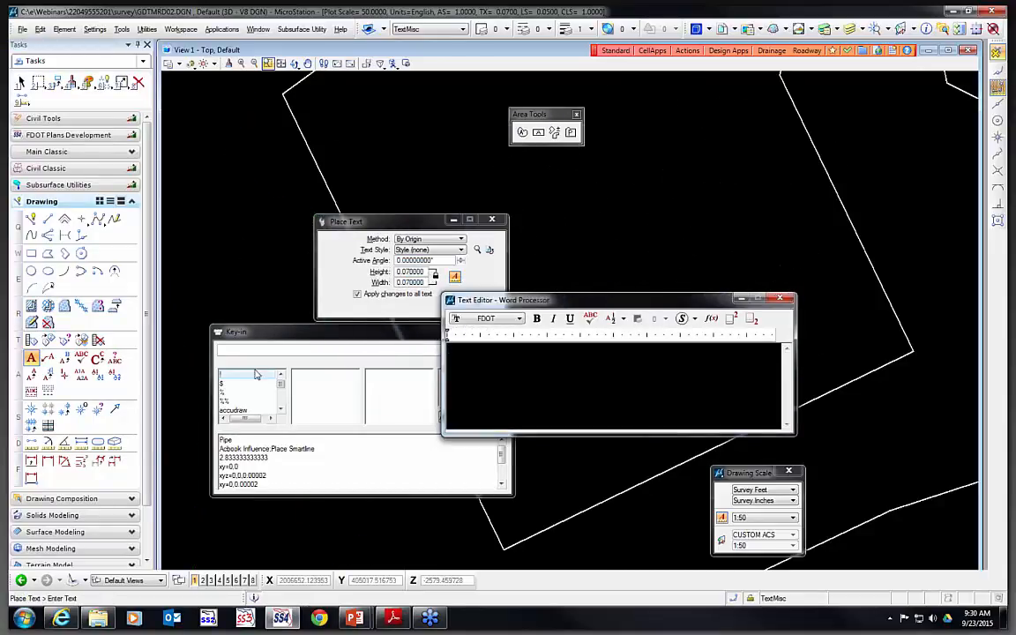
left_click(742, 299)
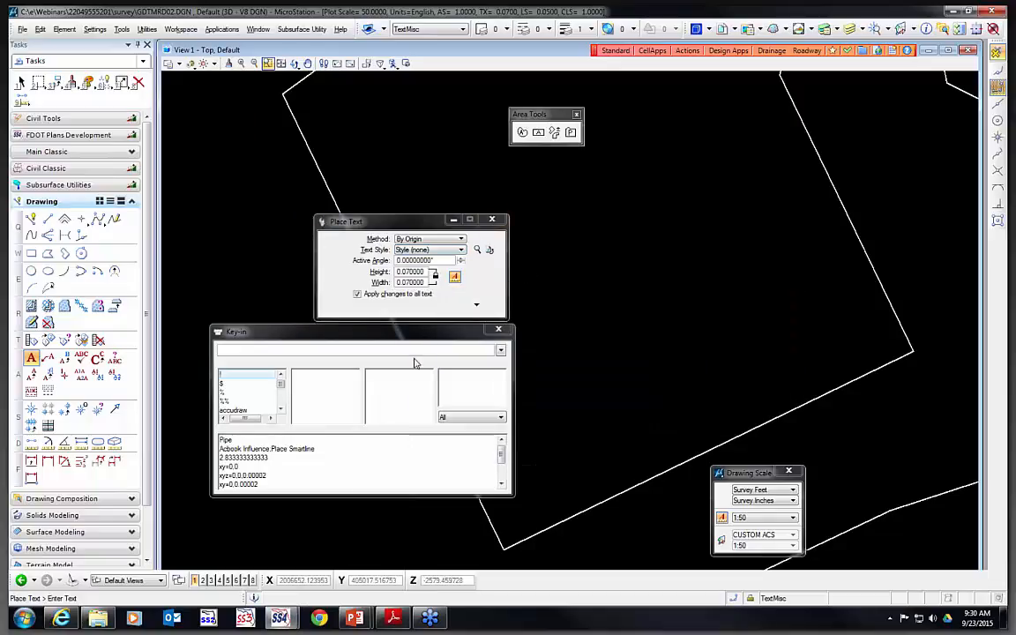
left_click(521, 132)
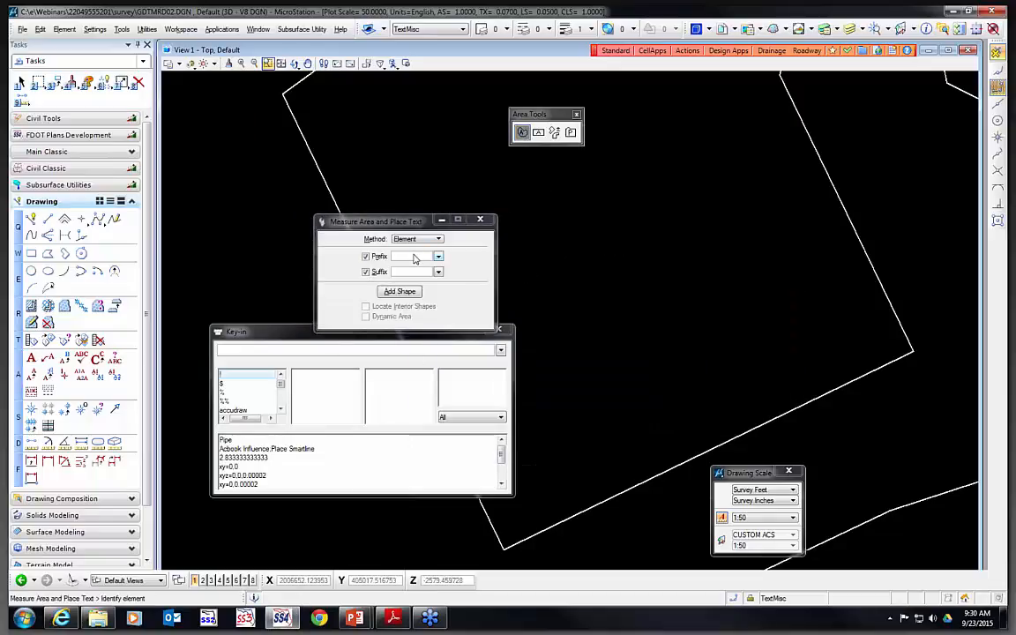
left_click(415, 257)
type("Area =")
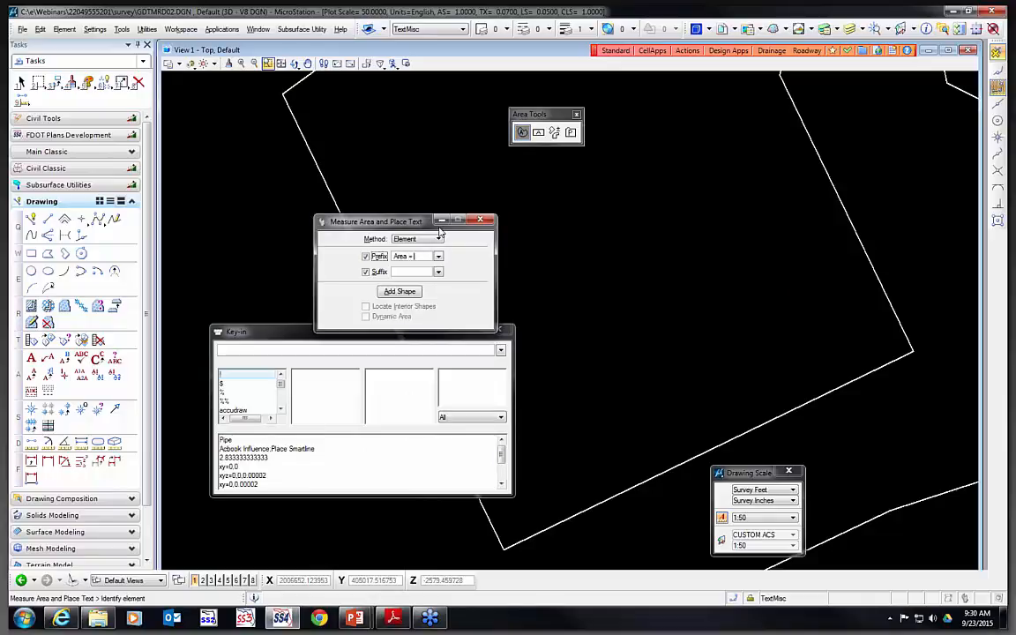
left_click(766, 421)
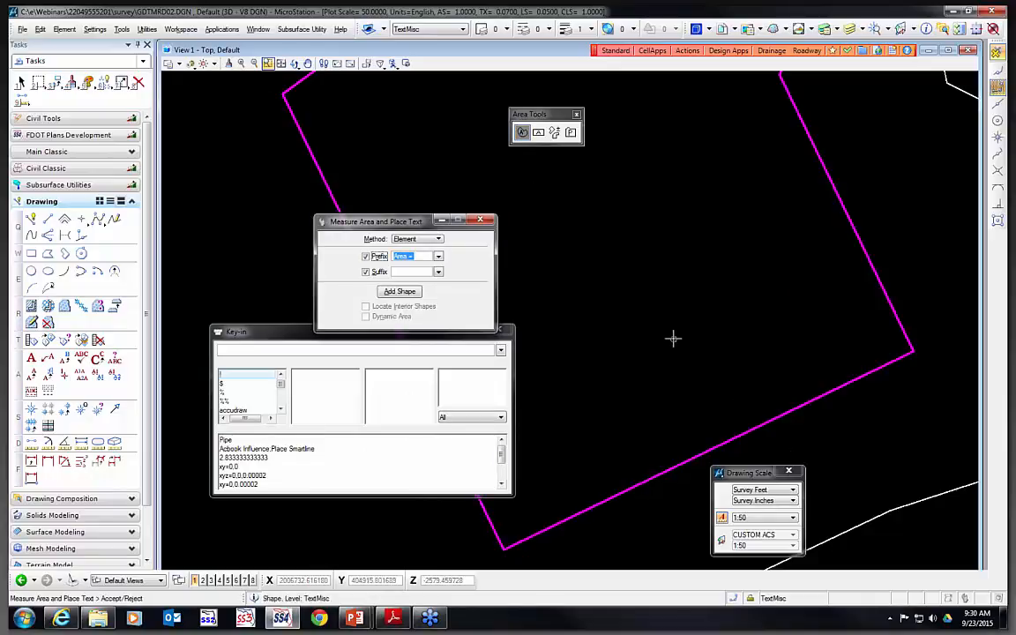
left_click(673, 339)
scroll(621, 279, "down", 5)
scroll(592, 233, "up", 3)
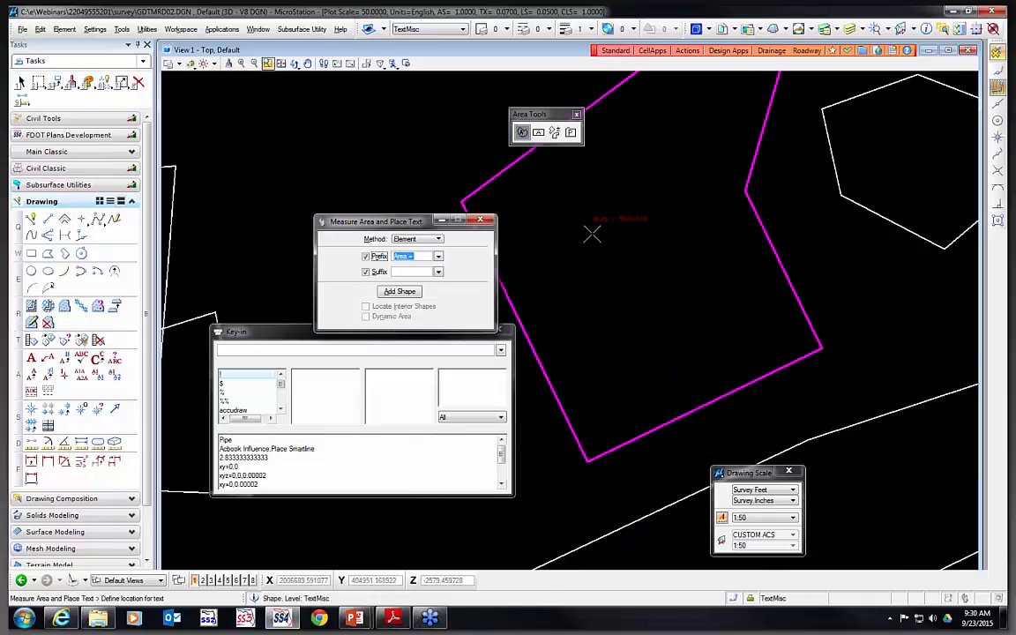
scroll(592, 233, "up", 2)
left_click(601, 238)
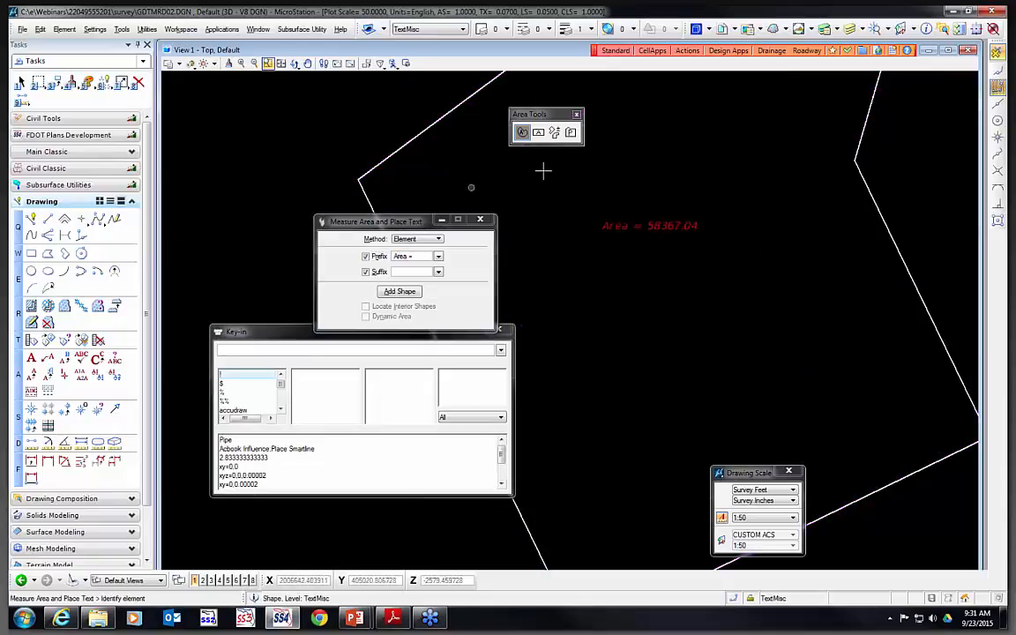
In the Area Tools Parameters, set the area text symbology to level TextMisc, color 0 and weight 1
left_click(571, 132)
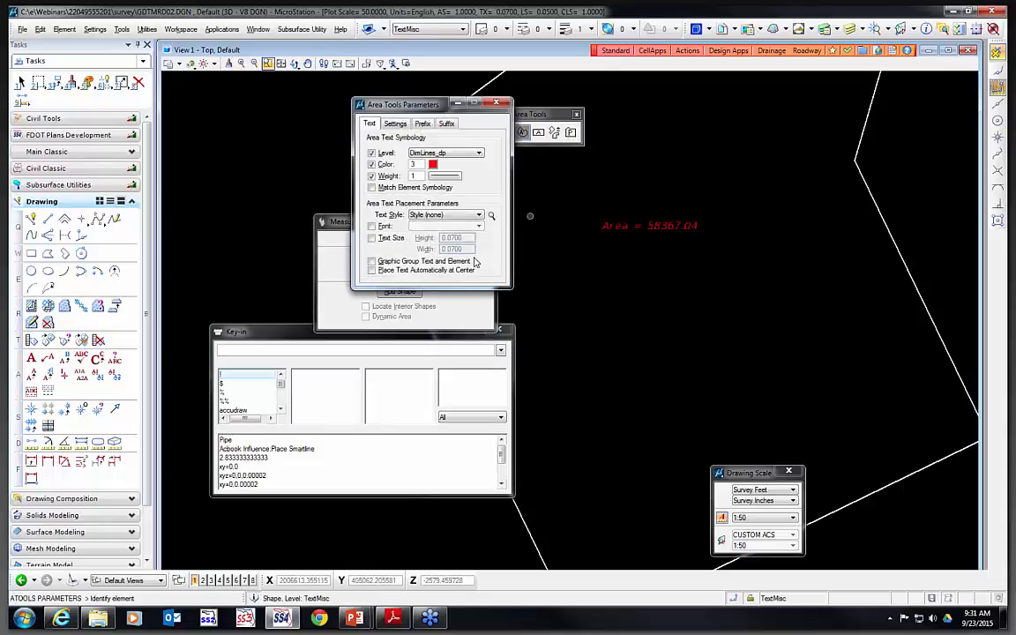
left_click(458, 155)
key("t")
left_click(436, 168)
left_click(432, 165)
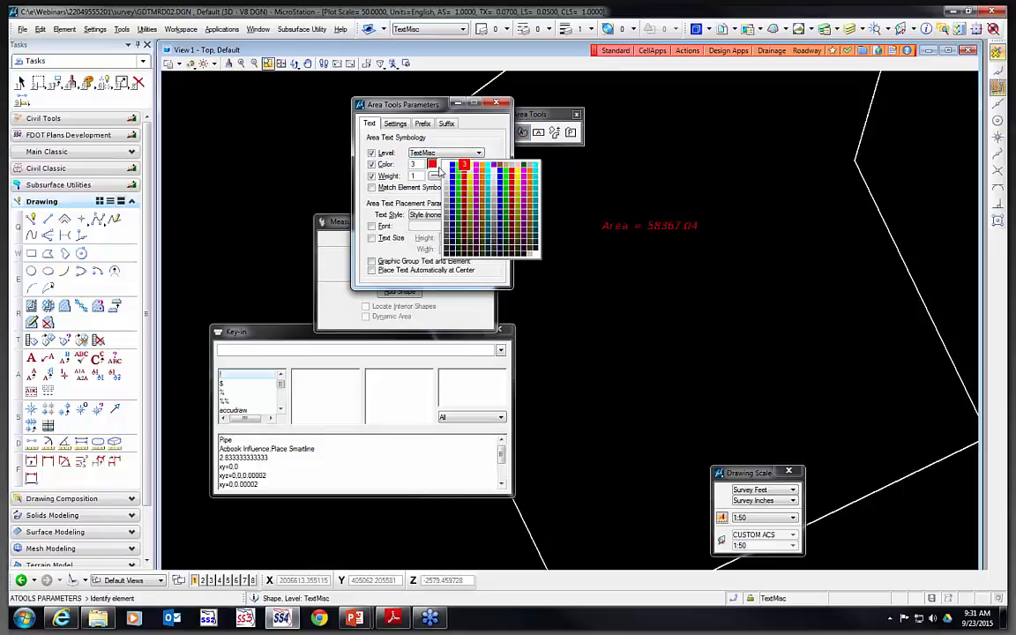
left_click(444, 162)
left_click(445, 176)
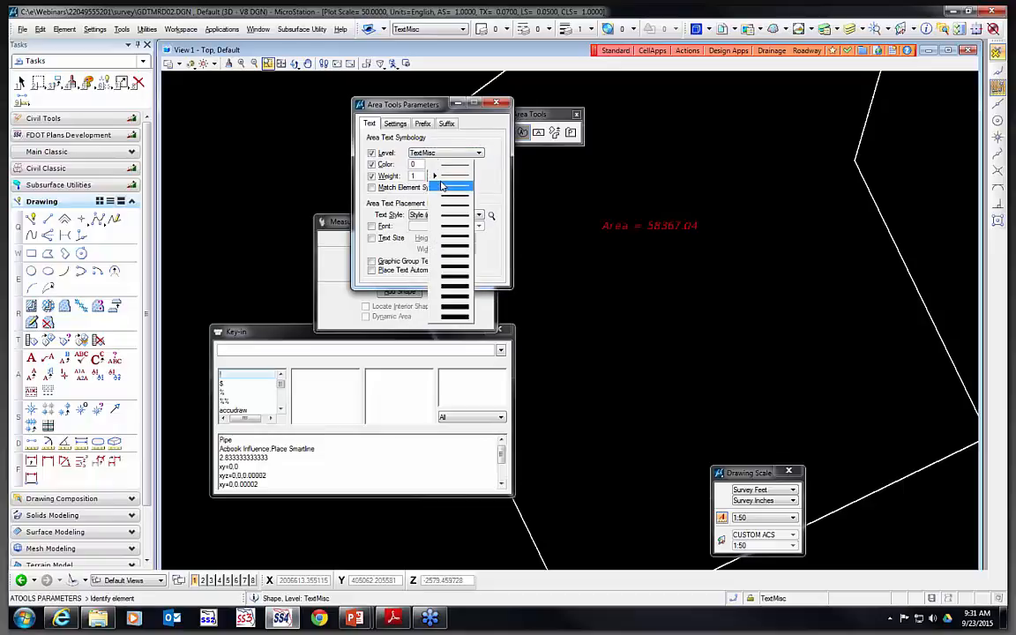
left_click(445, 182)
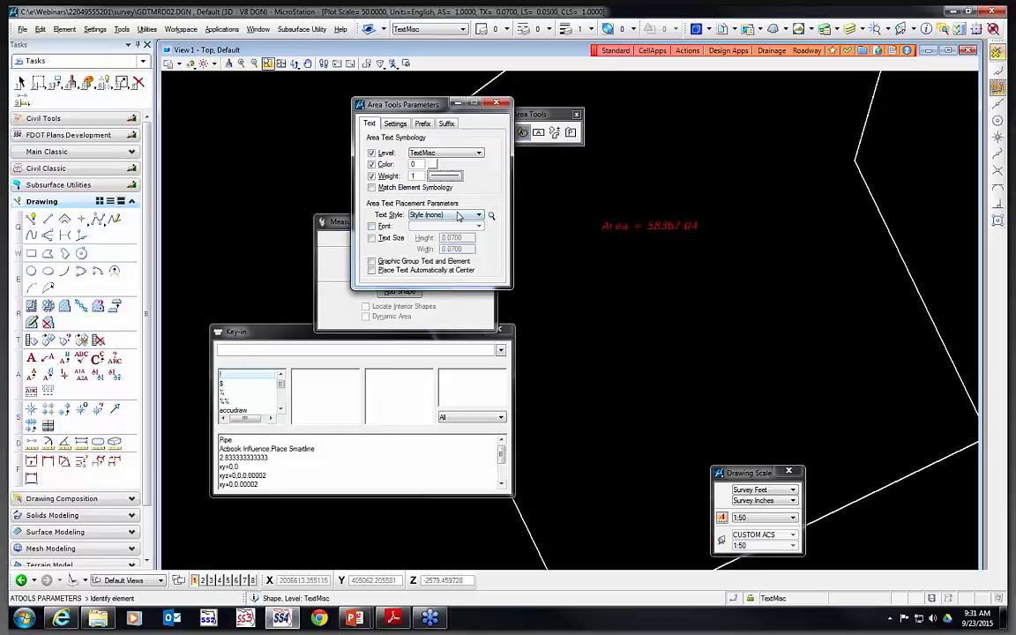
Set the area text style to FDOT (Small), enable the FDOT font, and enable Place Text Automatically at Center
left_click(458, 216)
left_click(414, 275)
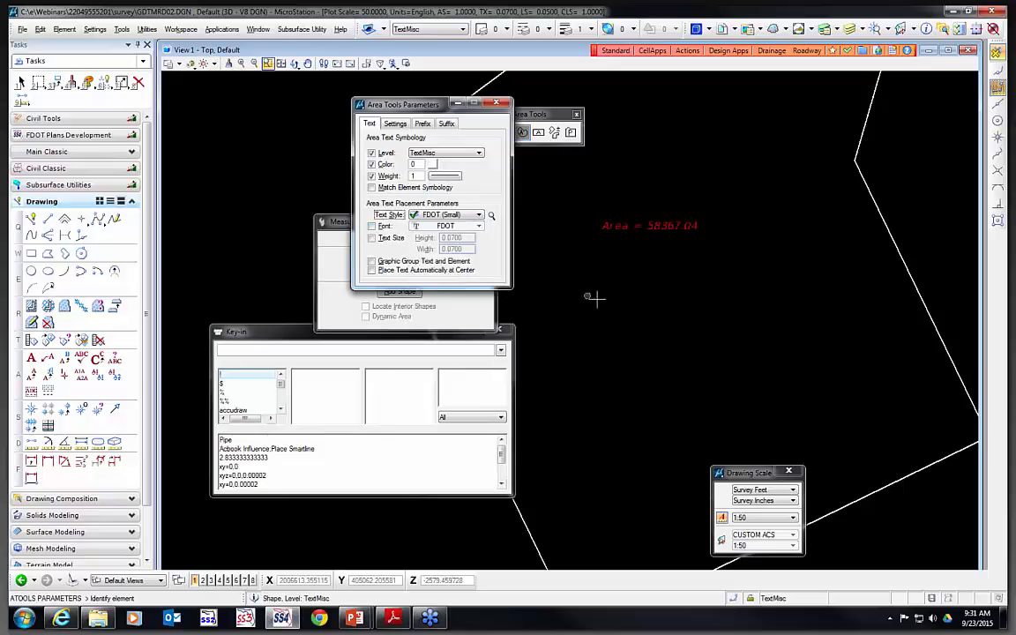
left_click(371, 226)
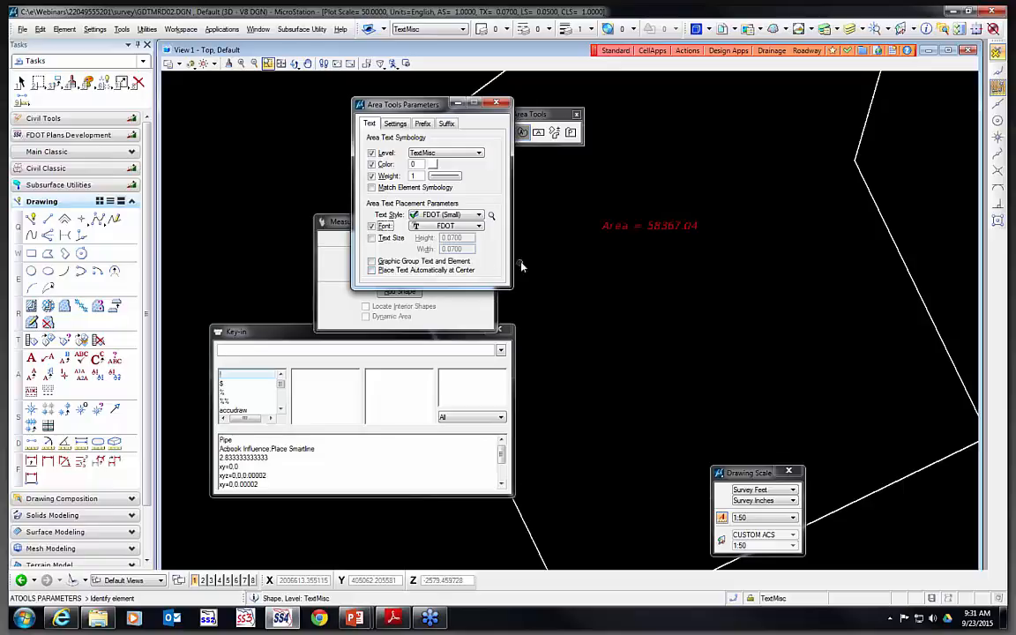
left_click(371, 270)
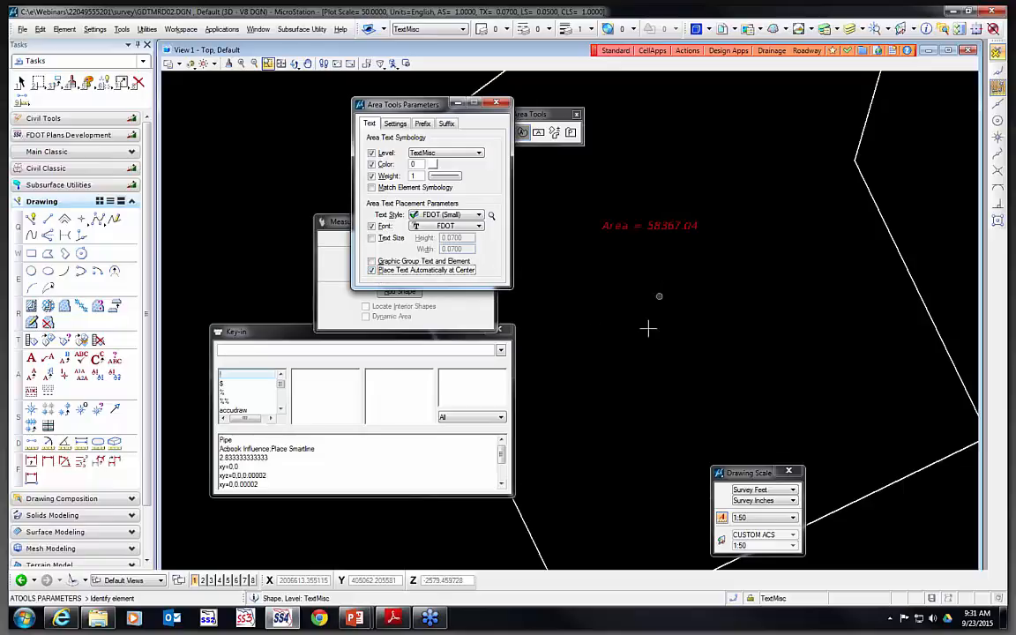
scroll(612, 291, "down", 2)
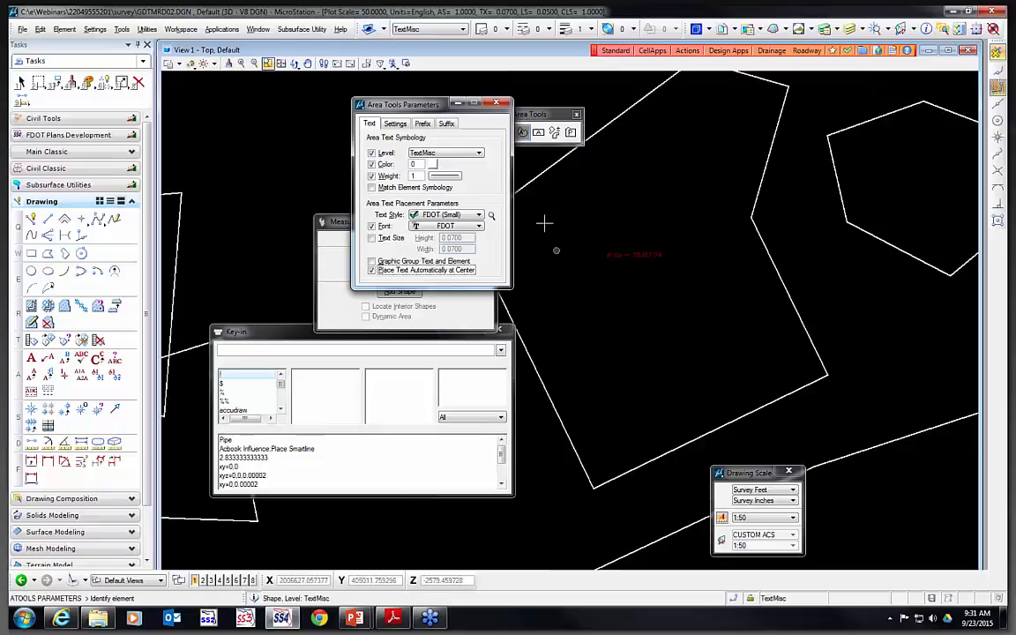
Set the area tools' decimal accuracy to 0 and add "Area =" to the stored prefixes
left_click(390, 123)
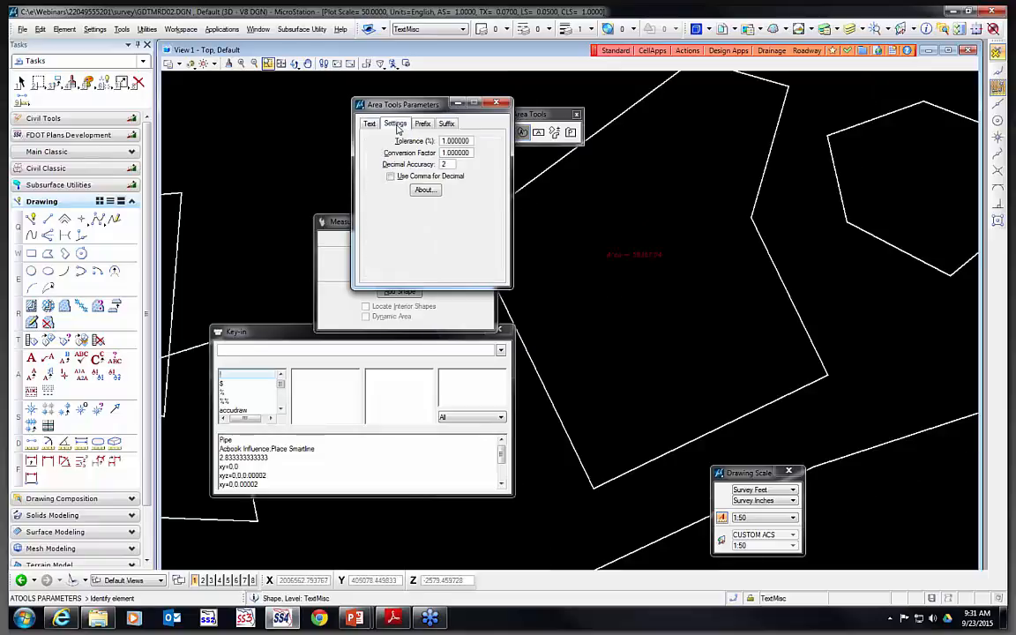
double_click(447, 165)
type("0")
key("Tab")
left_click(424, 124)
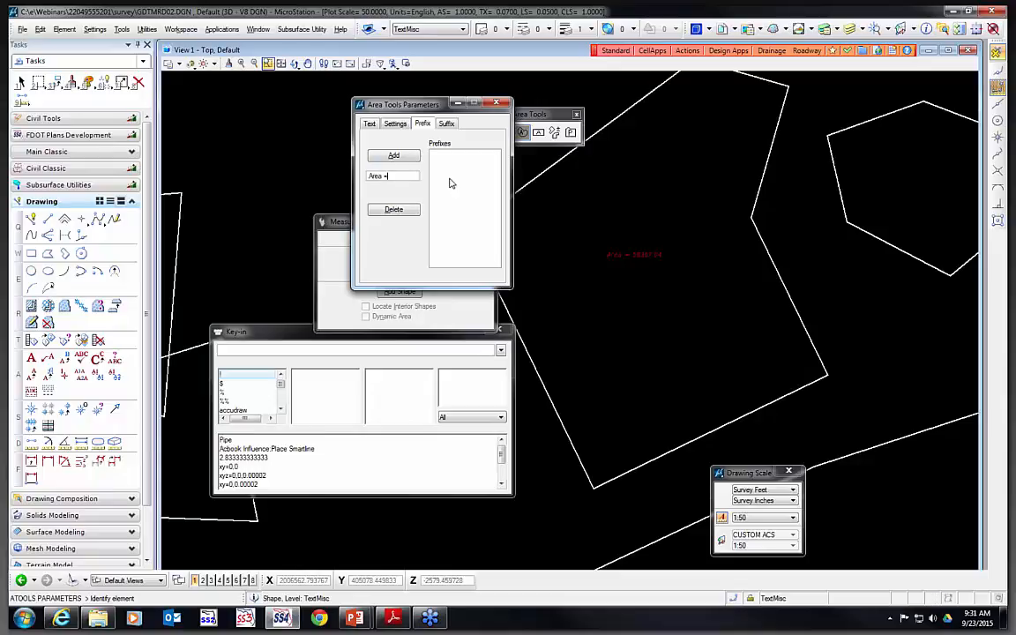
left_click(393, 155)
Add "Sq. Ft." and "sf" to the stored suffixes and close the area tool parameters
left_click(446, 124)
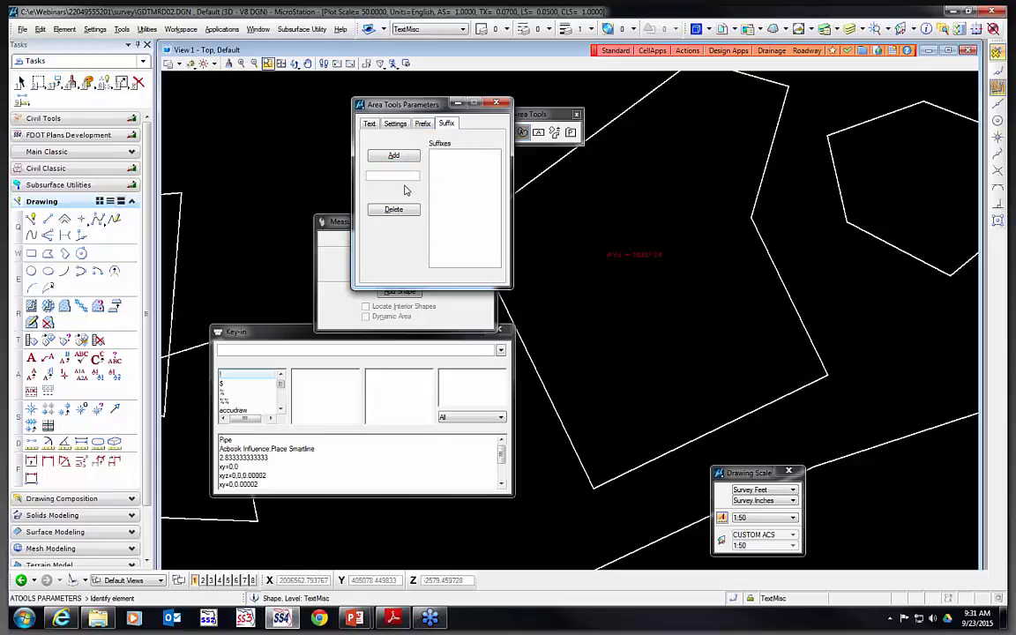
type("Sq Ft")
left_click(394, 157)
type("sf")
left_click(393, 156)
left_click(498, 104)
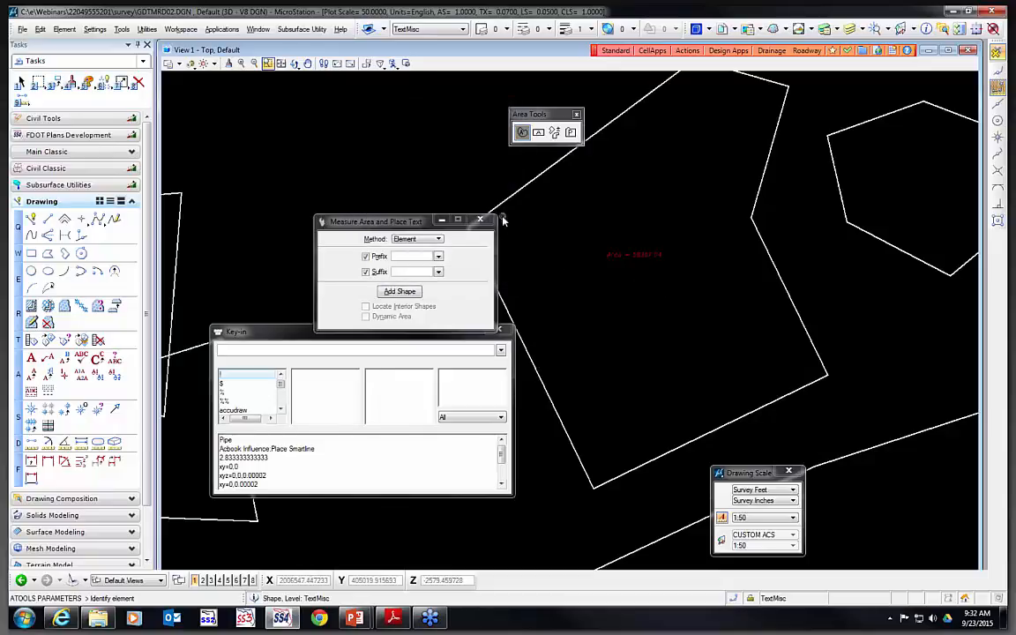
Restart Measure Area and Place Text to check that the stored prefix and suffix load, and close it
left_click(439, 257)
left_click(442, 256)
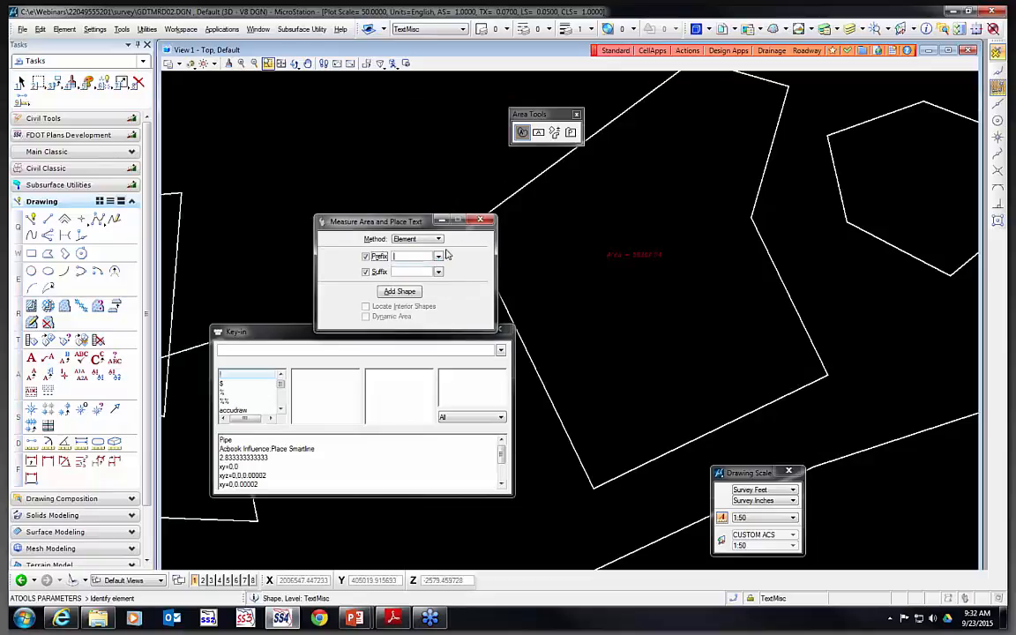
left_click(480, 218)
left_click(523, 132)
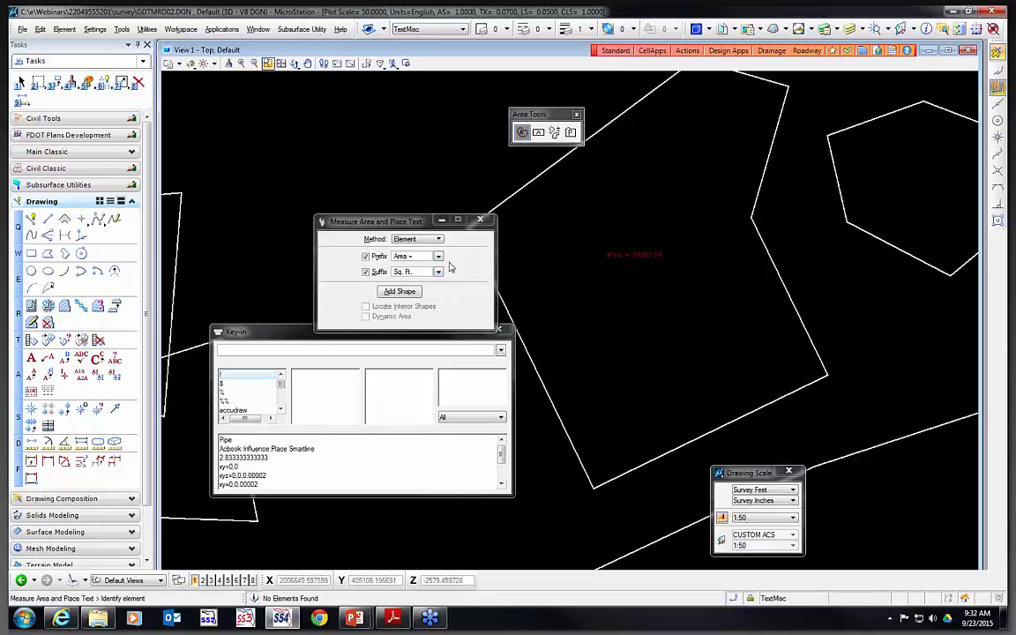
left_click(479, 218)
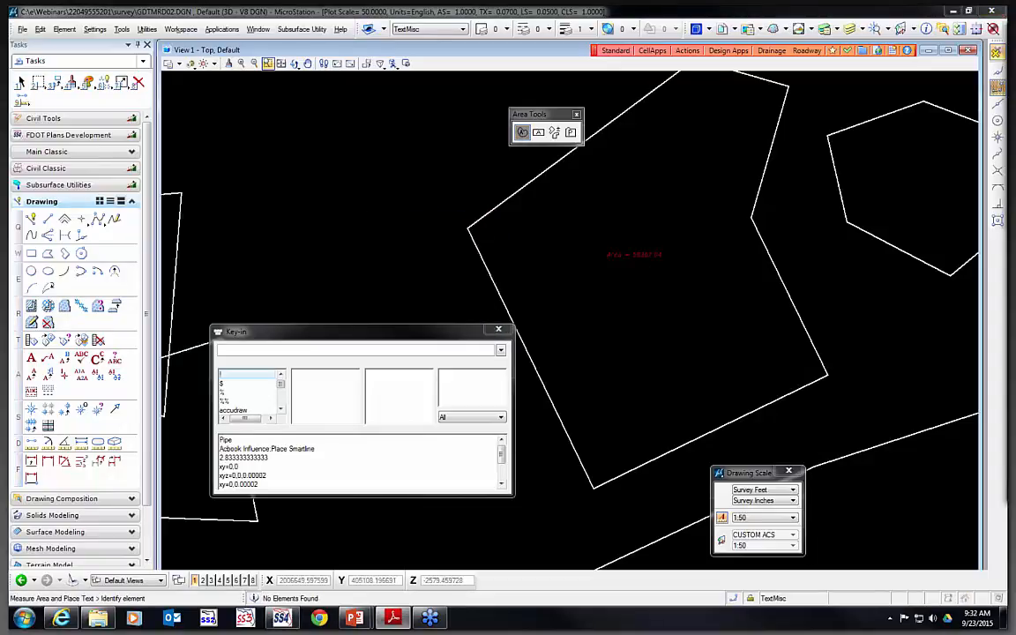
Draw a five-vertex shape of about 7,620 Sq. Ft. beside the large polygon with Place Area and Place Text using the Shape method
left_click(537, 132)
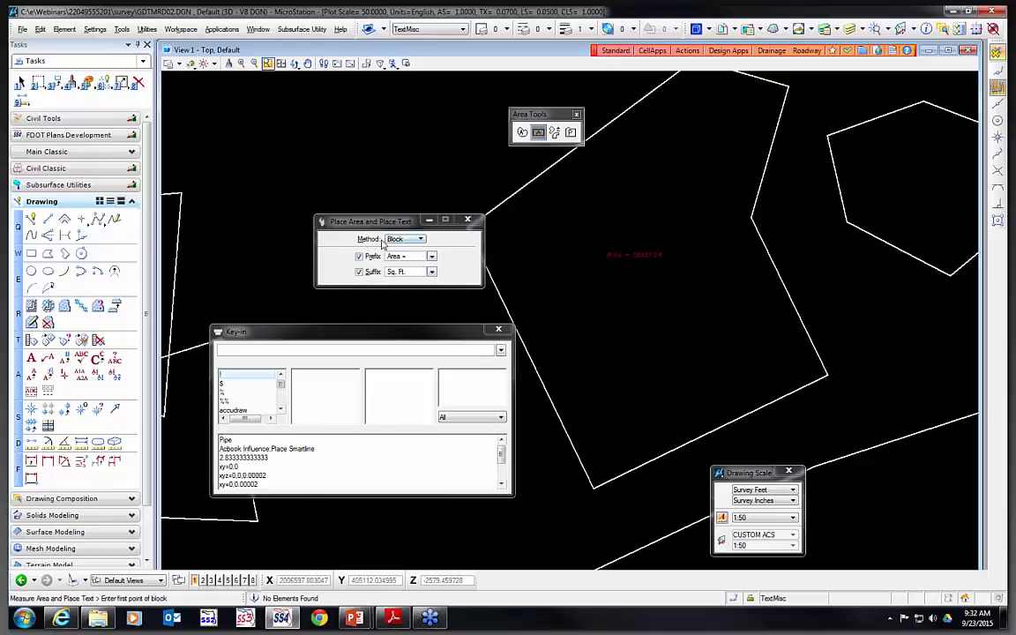
left_click(410, 246)
left_click(375, 231)
left_click(363, 118)
left_click(324, 176)
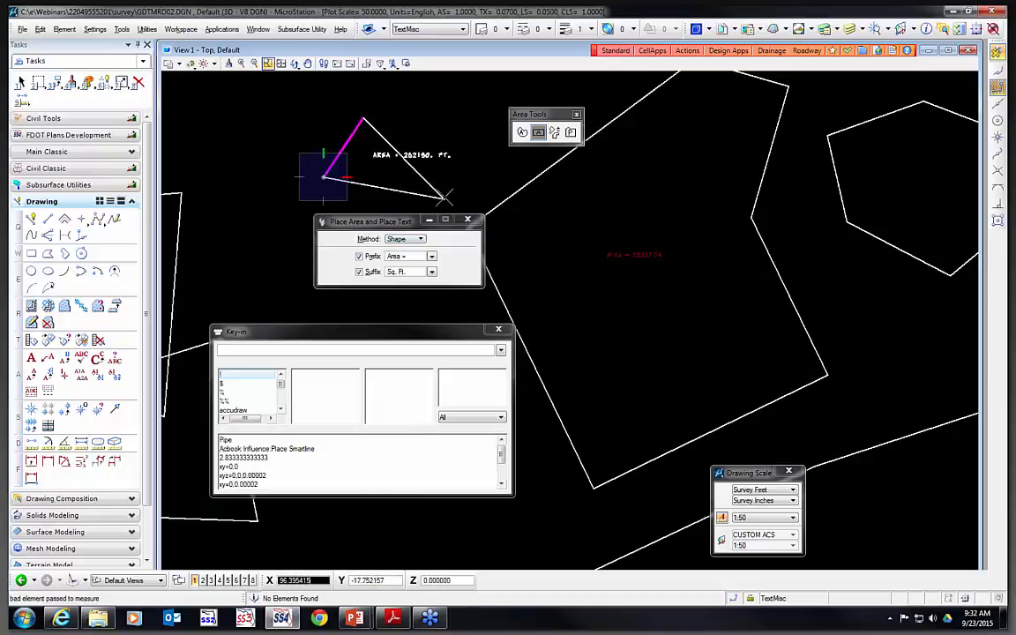
left_click(467, 177)
left_click(491, 91)
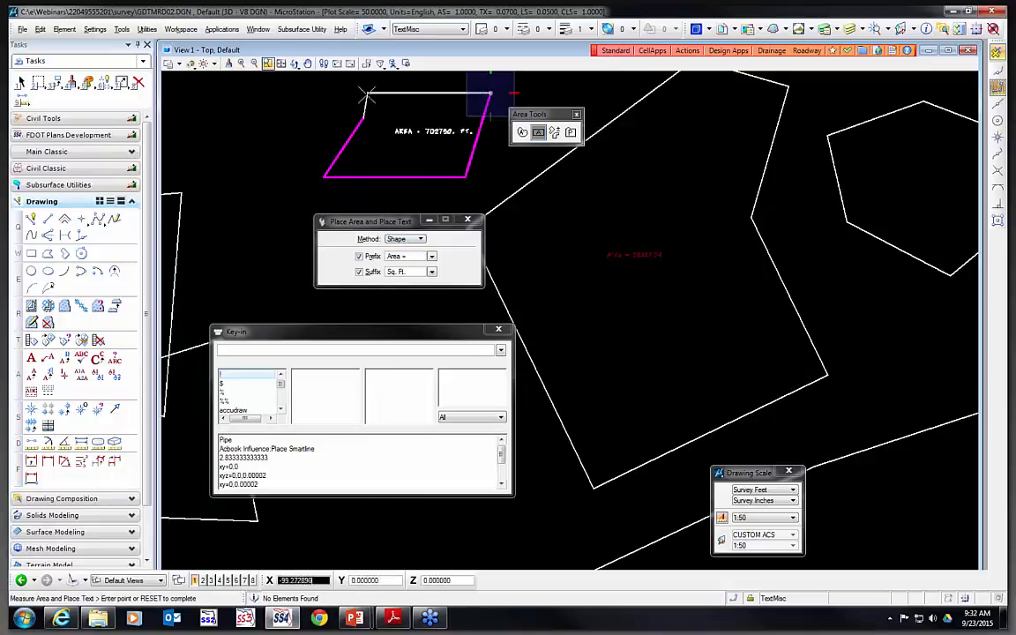
left_click(352, 85)
right_click(346, 141)
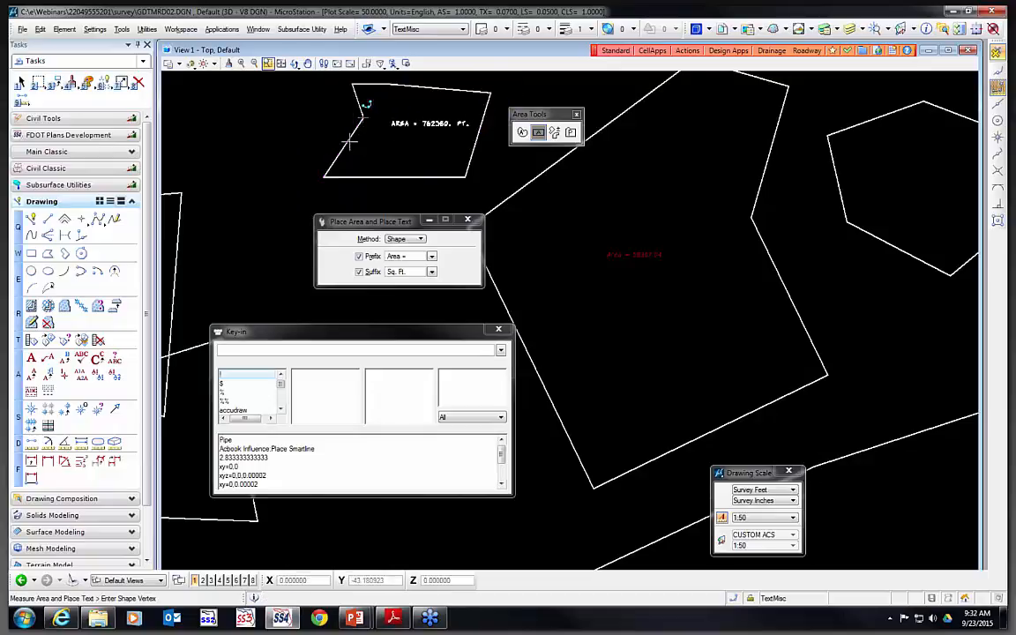
In the Area Calculator, add the small five-sided polygon and the long polygon below it, and subtract the narrow rectangle
left_click(554, 131)
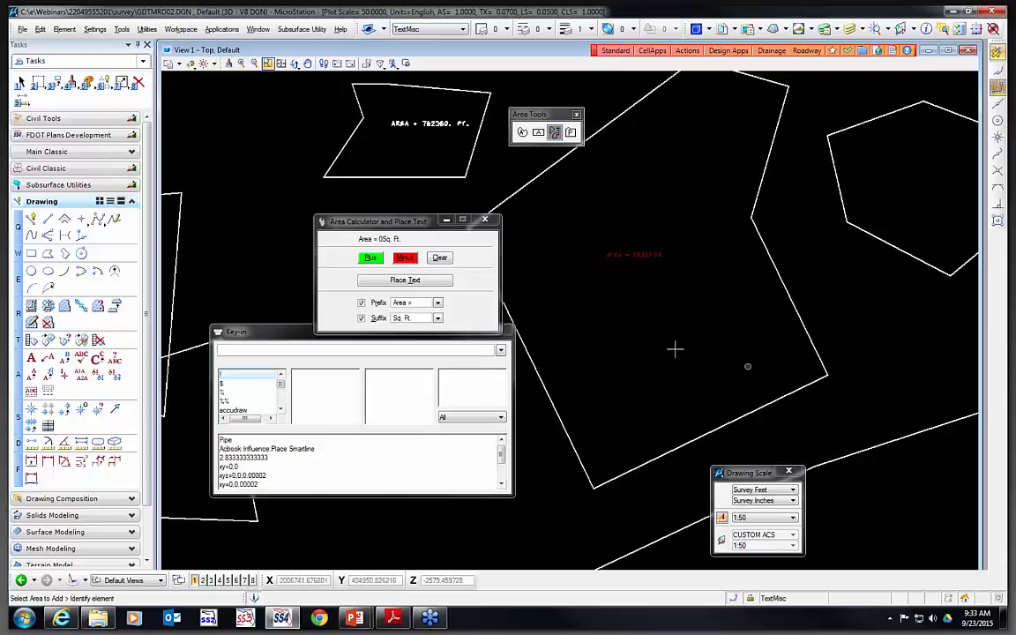
left_click(370, 257)
scroll(708, 177, "down", 5)
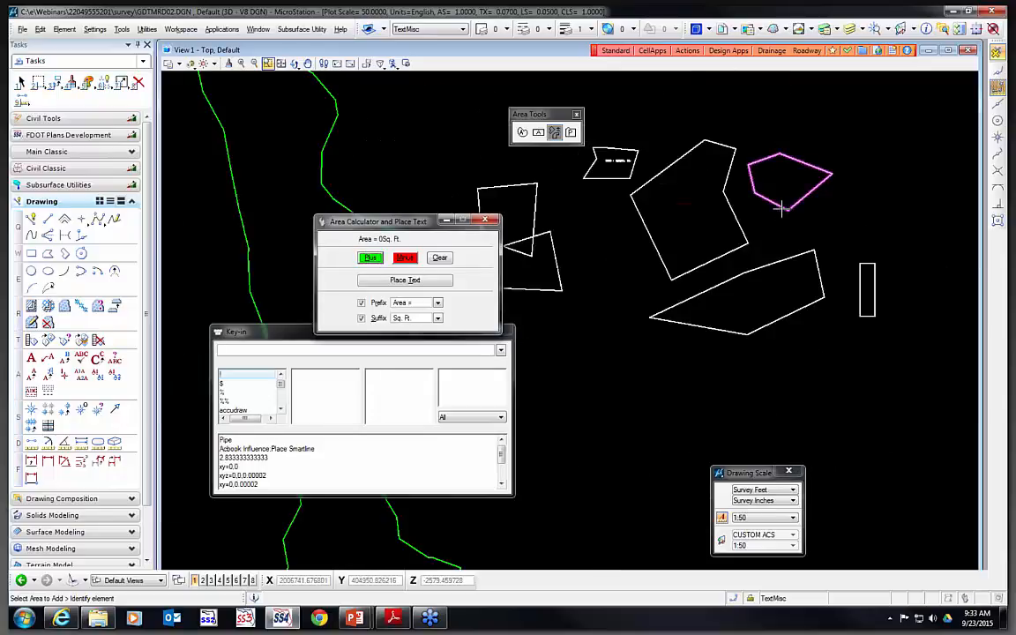
left_click(783, 206)
left_click(778, 257)
scroll(812, 212, "up", 2)
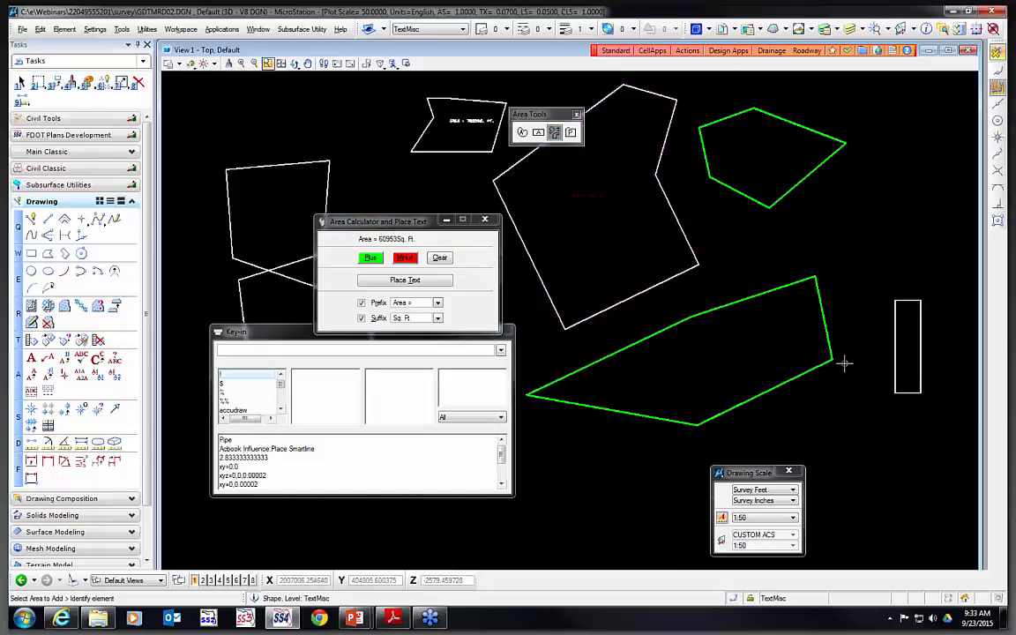
left_click(402, 258)
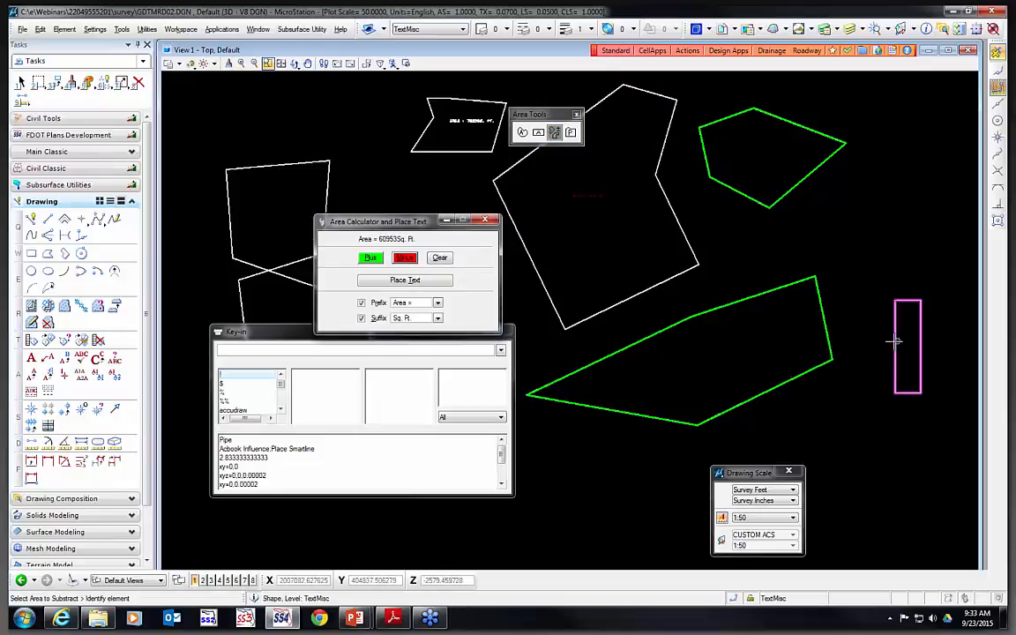
left_click(896, 345)
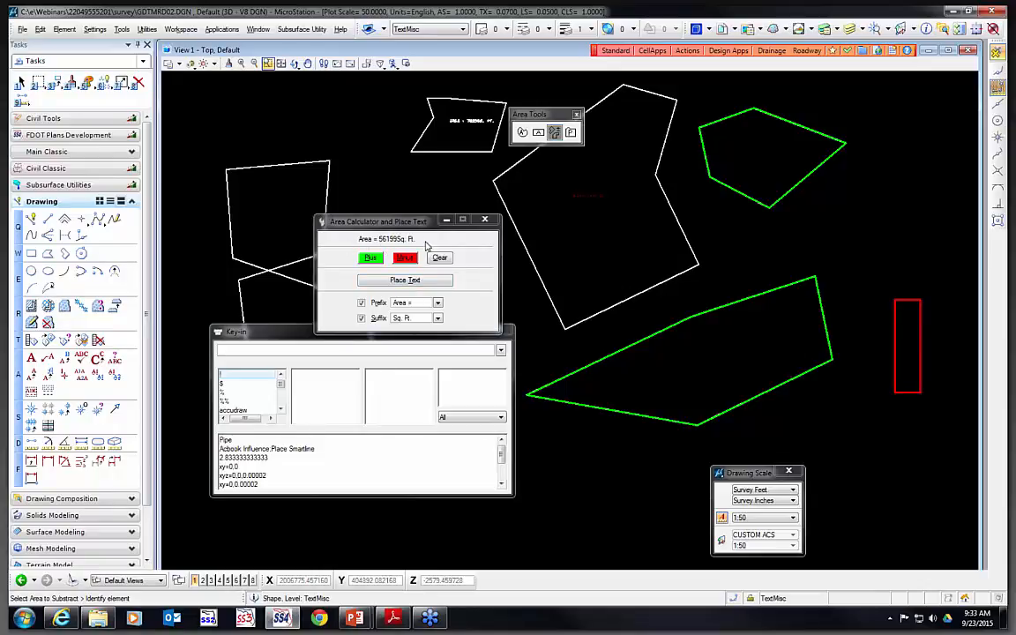
Place the calculated area label between the two added polygons, clear the calculator and close it
left_click(410, 283)
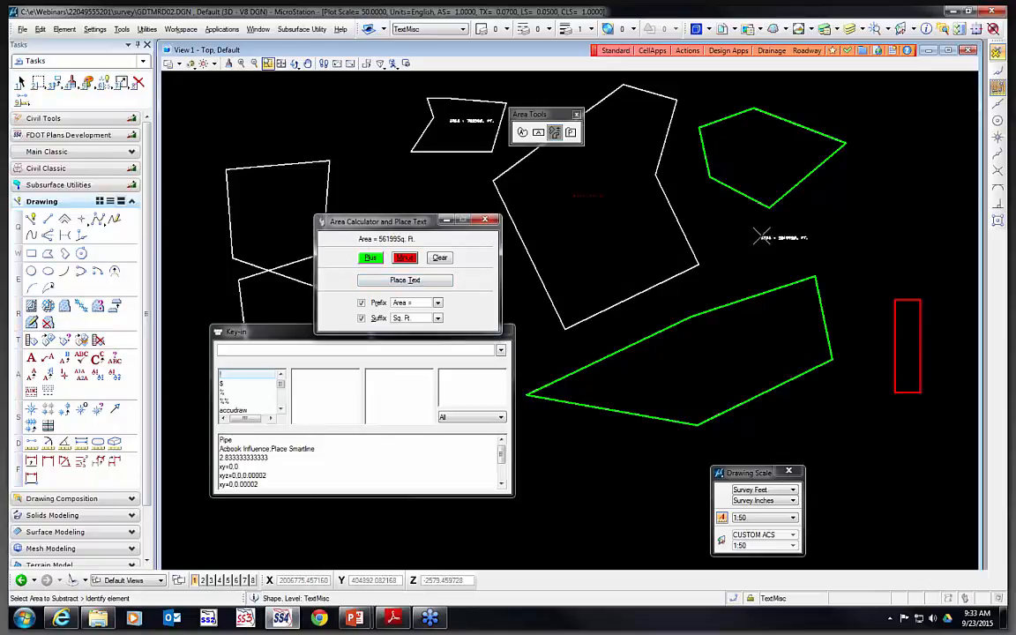
scroll(761, 236, "up", 2)
left_click(760, 236)
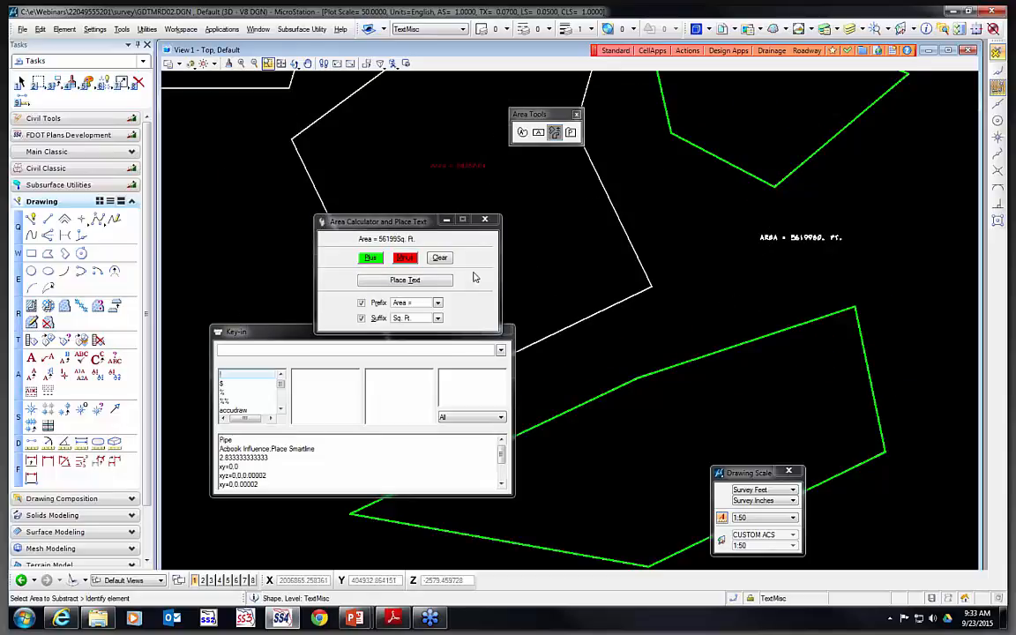
left_click(438, 259)
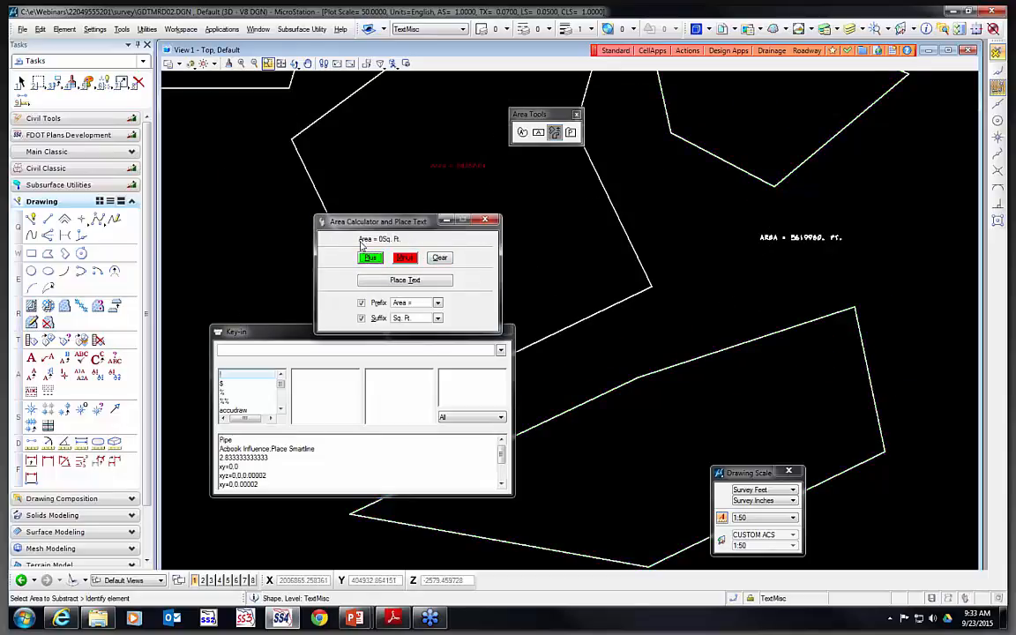
left_click(484, 220)
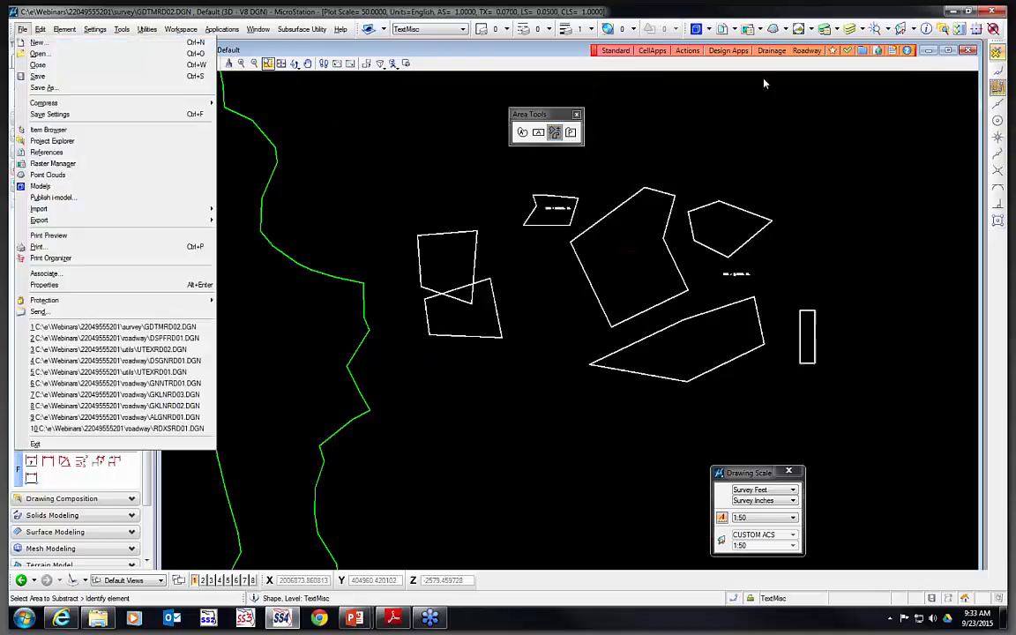
left_click(764, 83)
left_click(728, 50)
mouse_move(746, 131)
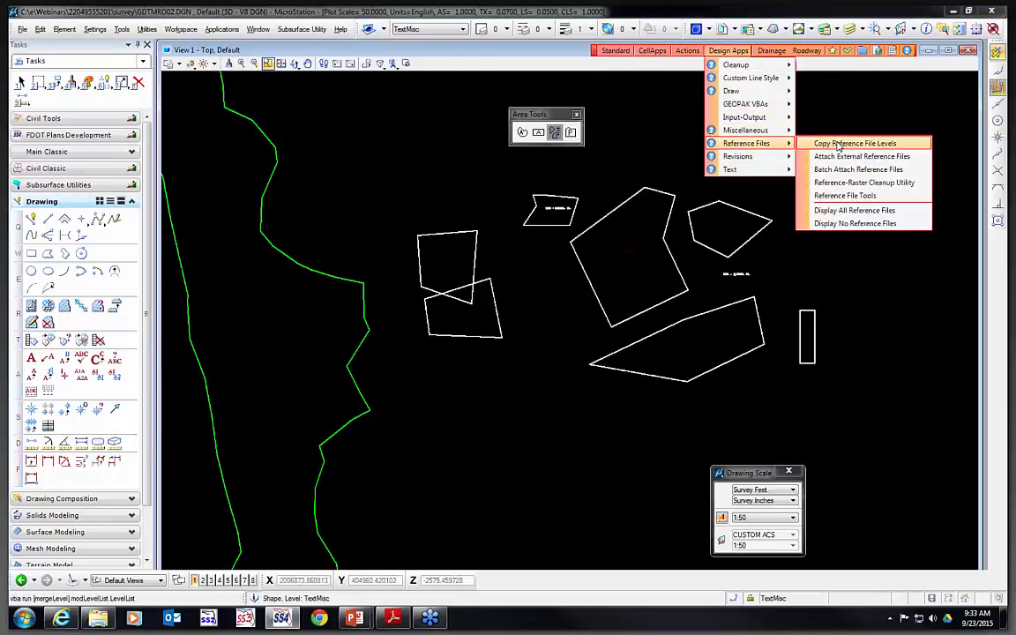
left_click(300, 138)
Close the Area Calculator and open the design file GDTMRD01.DGN from the survey folder
left_click(485, 220)
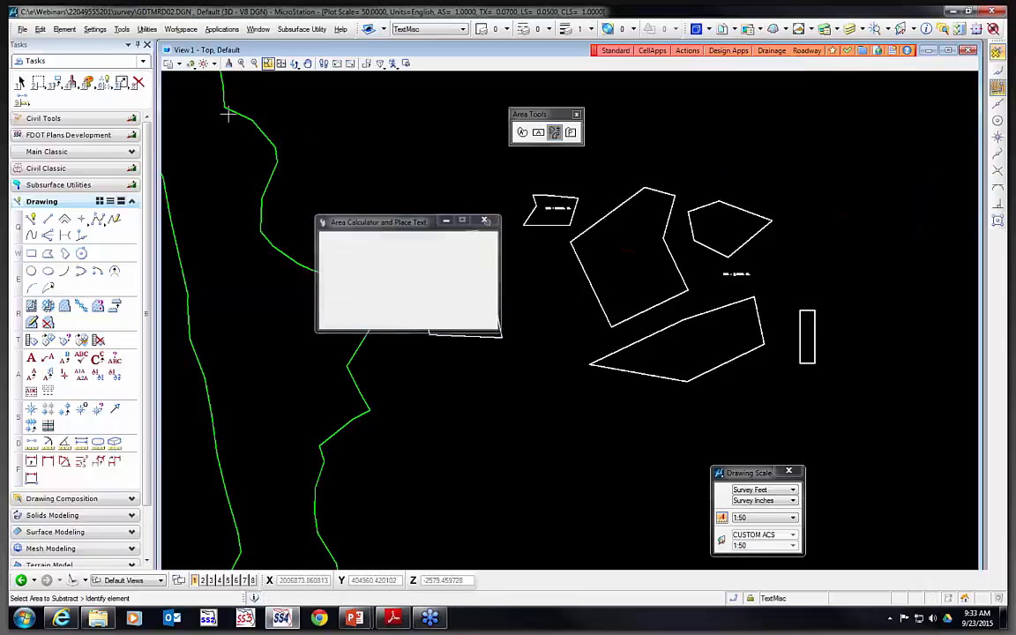
left_click(22, 30)
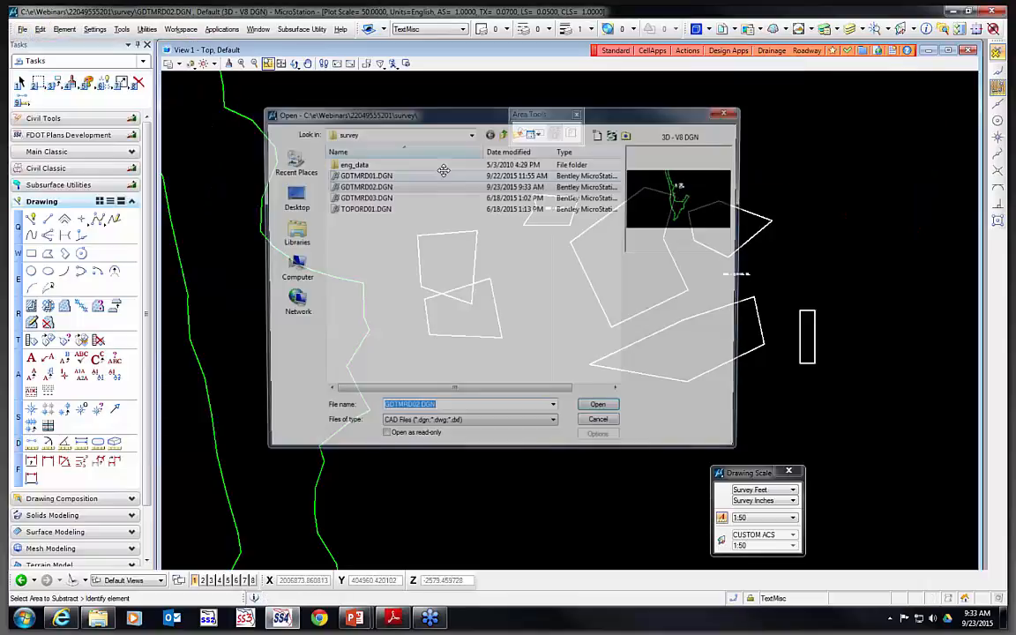
double_click(381, 177)
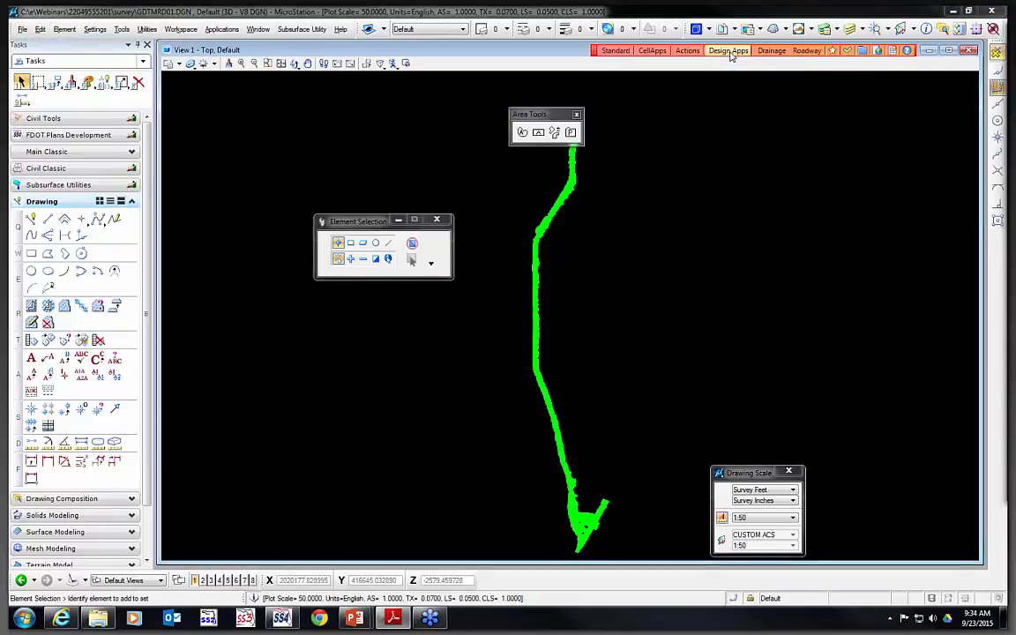
Run Calculate Longest Triangle from the miscellaneous Design Apps on the GDTMRD01.DGN drawing
left_click(729, 51)
mouse_move(749, 130)
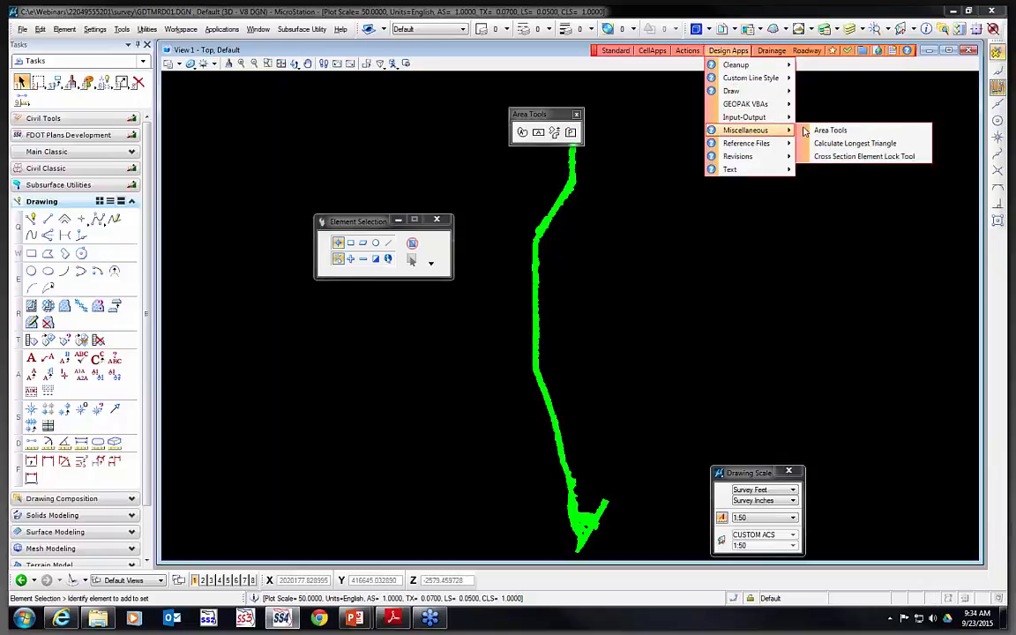
left_click(861, 146)
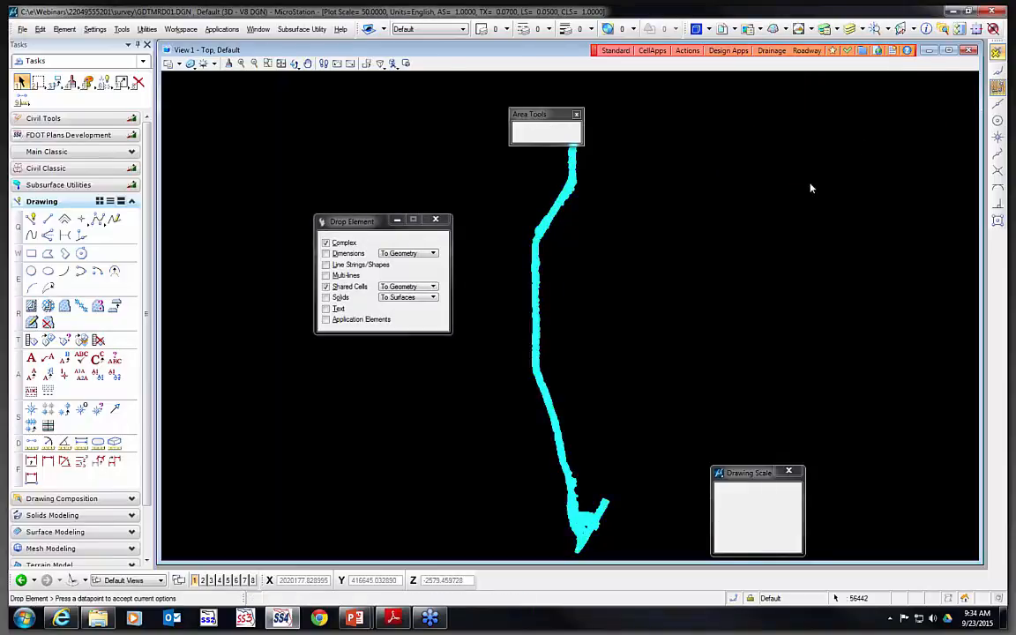
Accept dropping the selected complex elements and shared cells to geometry, and move the Build Triangles dialog aside
left_click(811, 188)
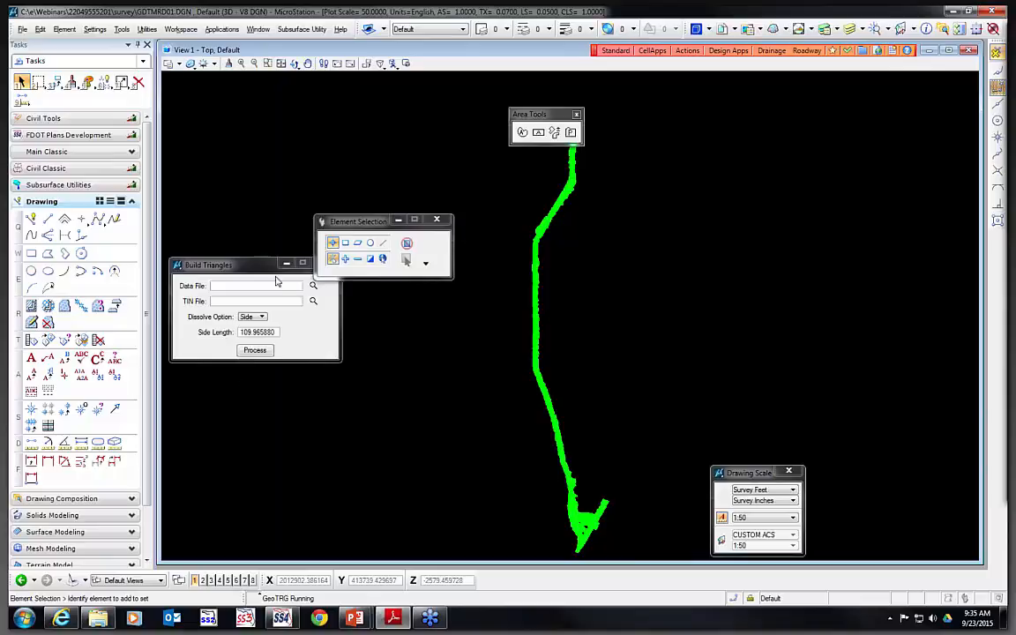
left_click_drag(263, 271, 289, 331)
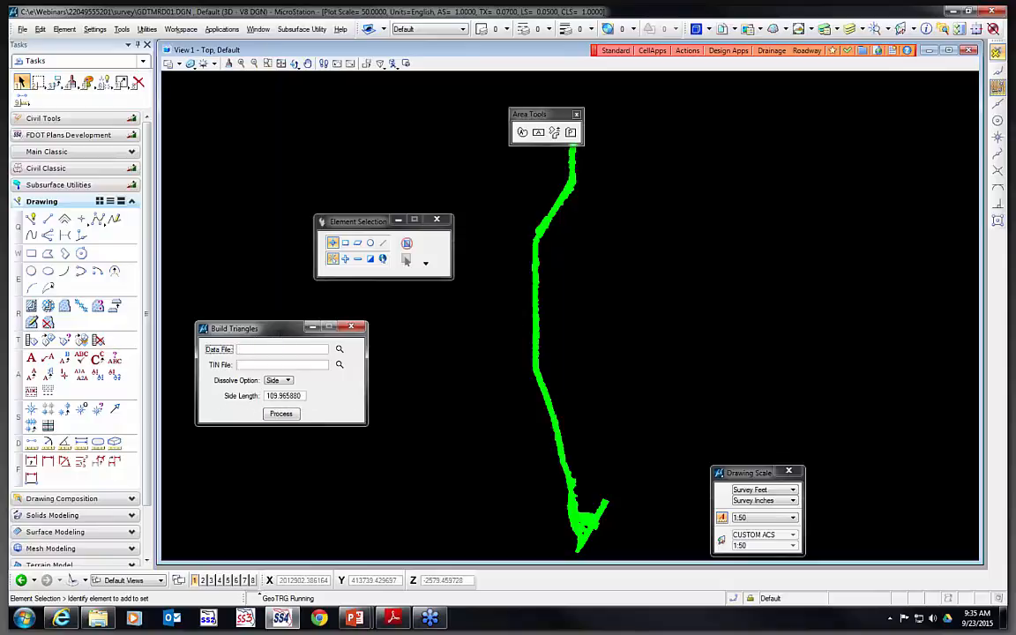
Open the file GDTMRD02.DGN from the survey folder
left_click(22, 29)
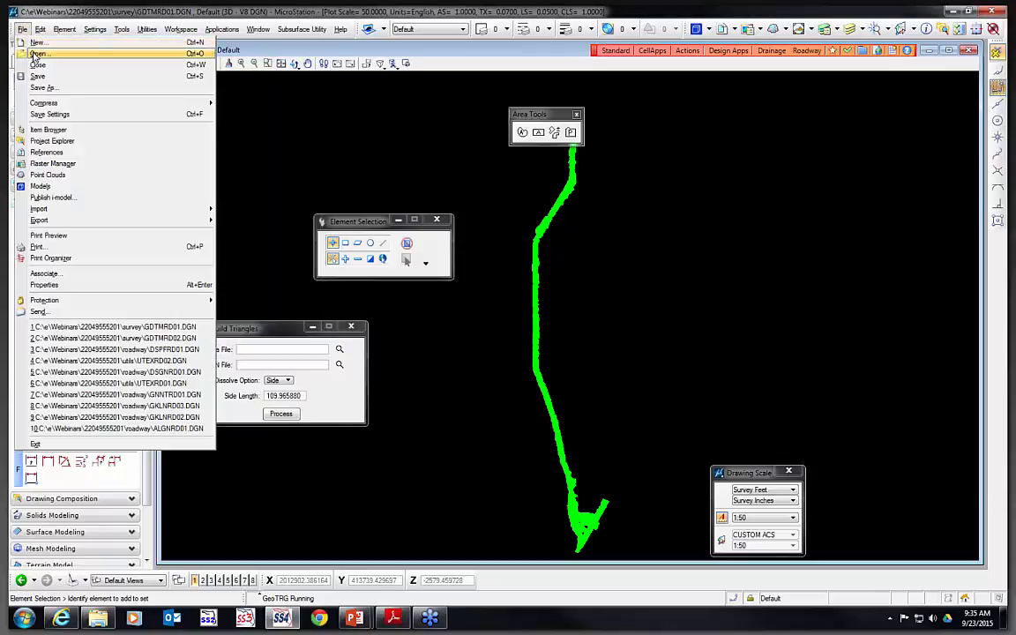
left_click(31, 52)
double_click(393, 189)
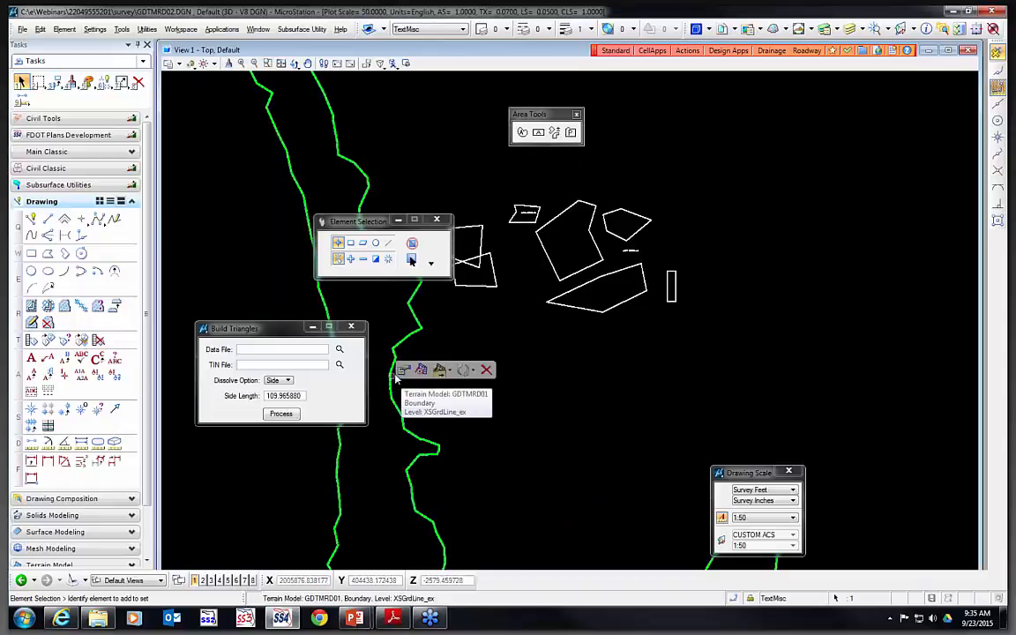
Set the GDTMRD01 terrain model's edge method to Max Triangle Length with a length of 110
left_click(390, 381)
left_click(538, 301)
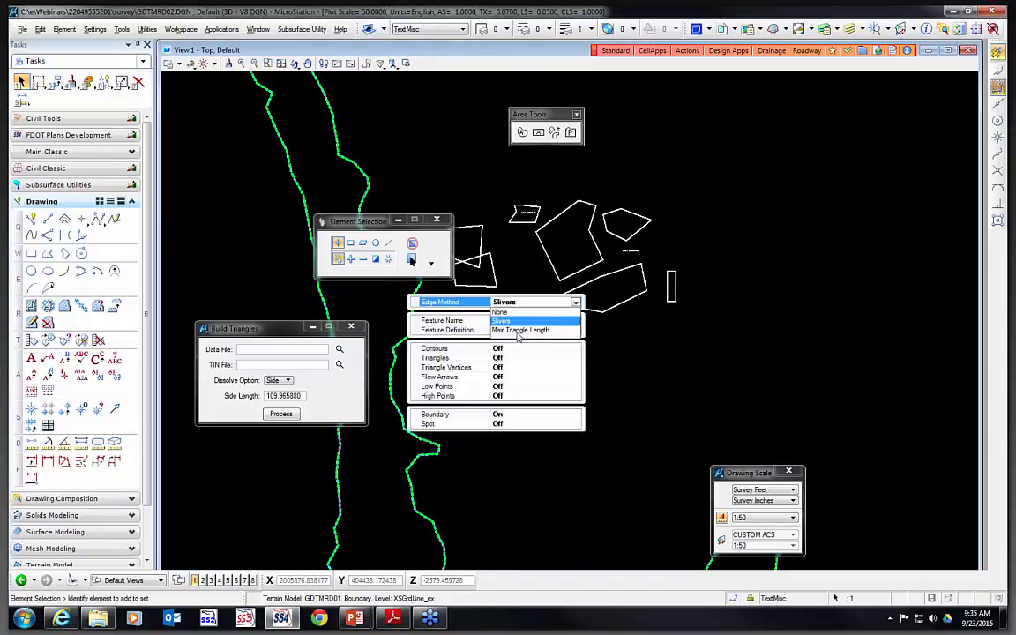
left_click(552, 329)
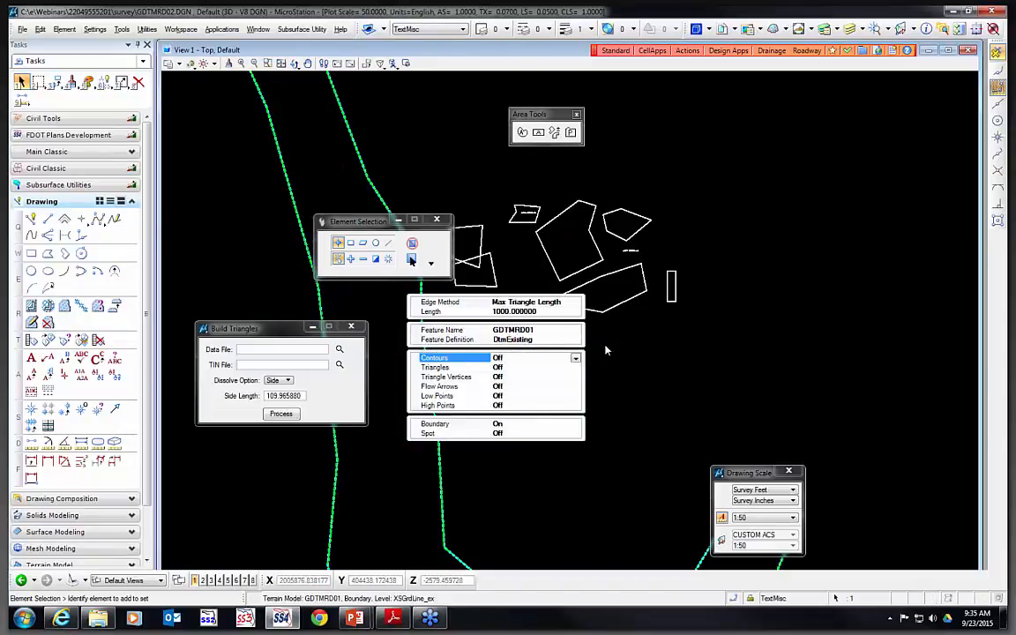
left_click(544, 312)
type("1")
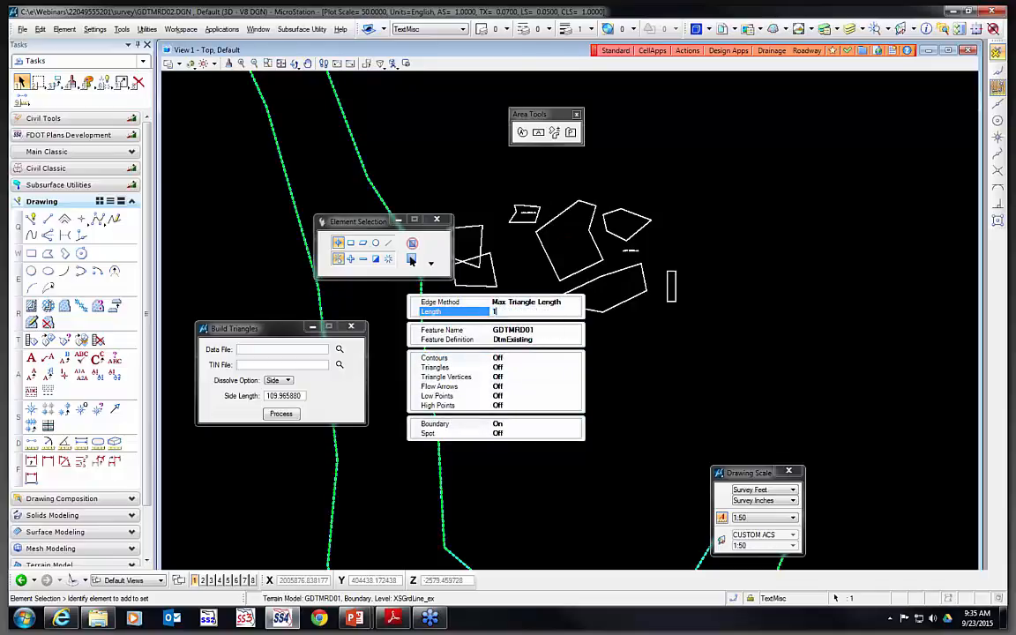
type("10")
key("Return")
left_click(697, 397)
scroll(679, 362, "down", 3)
scroll(595, 335, "up", 2)
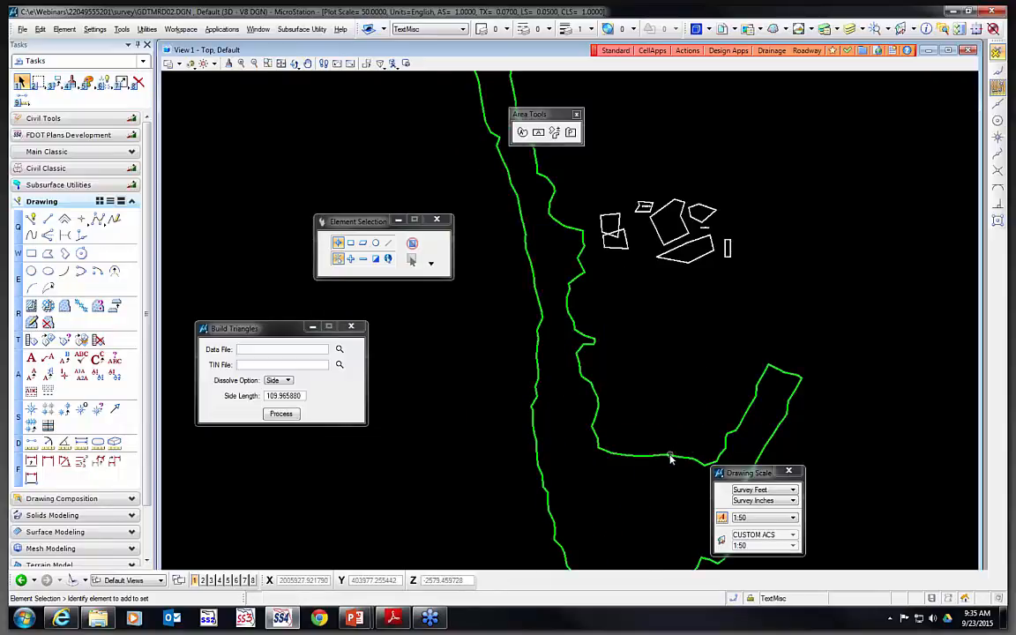
left_click(729, 51)
mouse_move(745, 130)
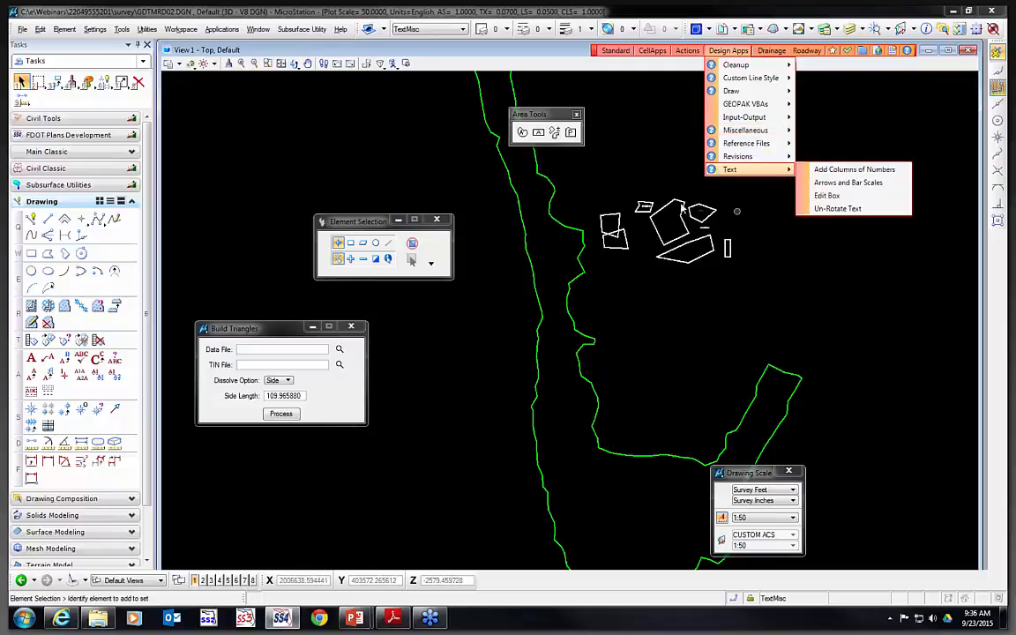
left_click(462, 172)
Open the cross-section file RDXSRD01.DGN from the project's roadway folder
left_click(22, 29)
left_click(38, 54)
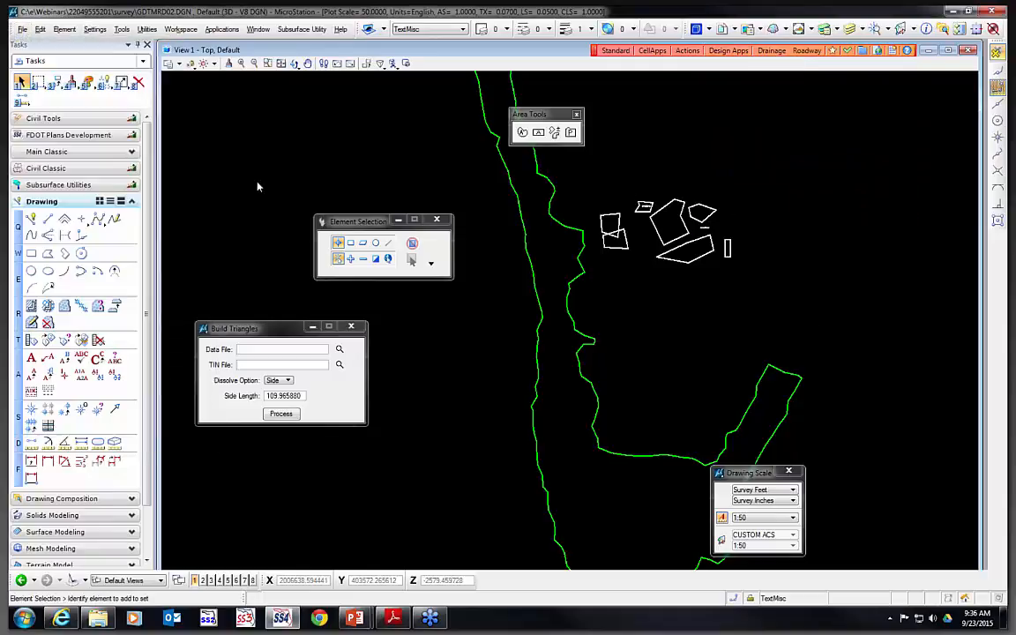
left_click(504, 132)
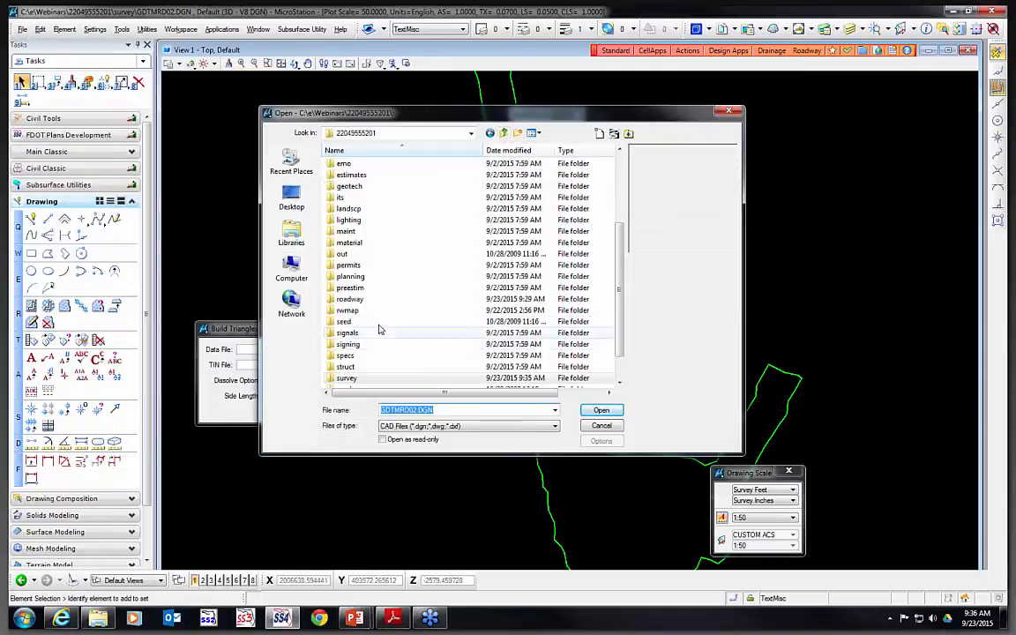
double_click(377, 297)
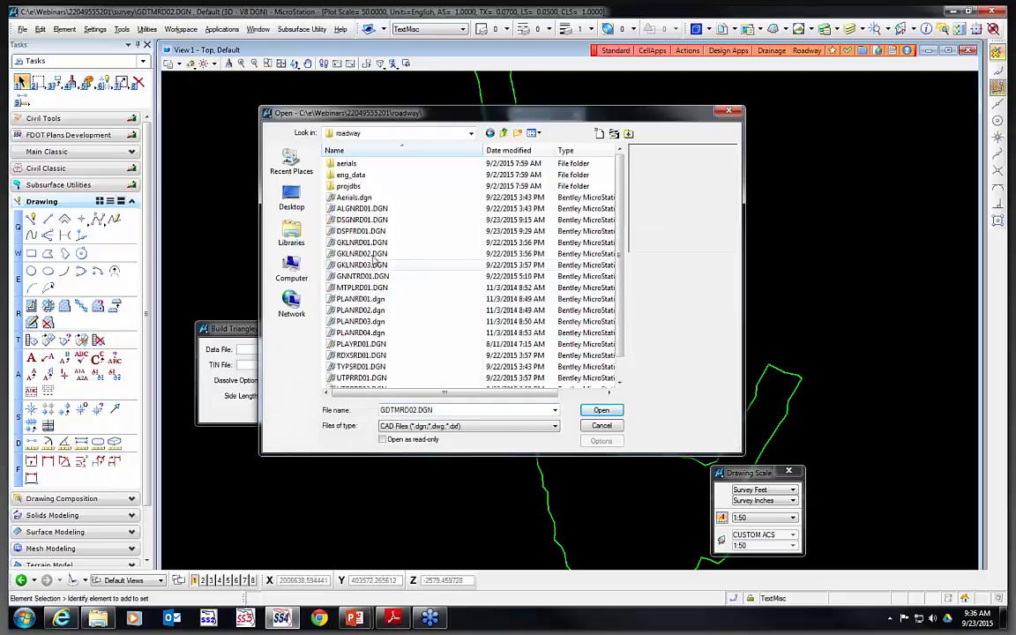
left_click(363, 354)
left_click(601, 410)
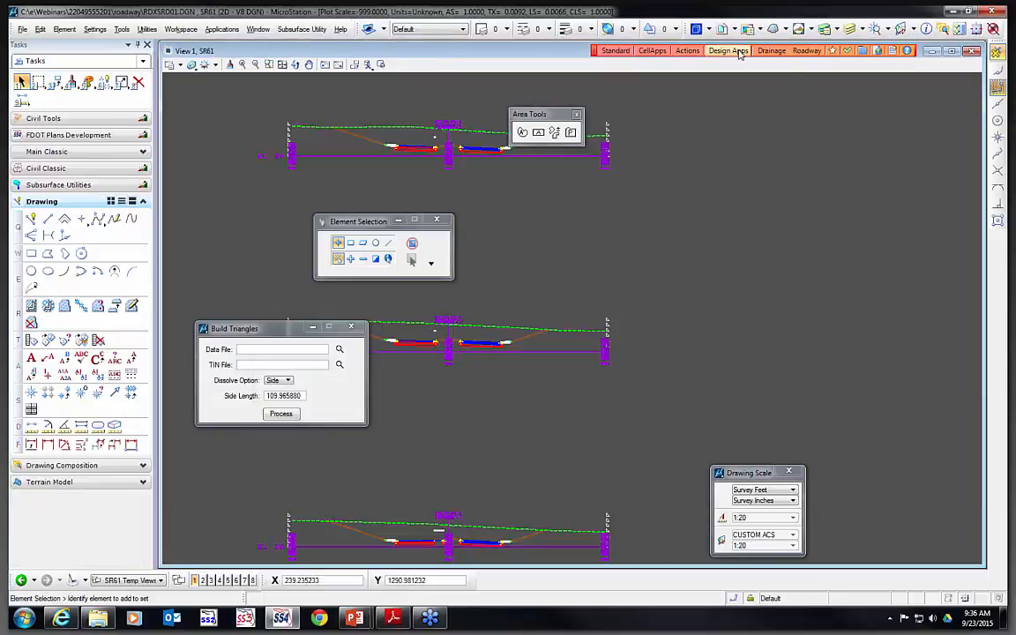
Try to launch the Cross Section Element Lock Tool for the cross-section file
left_click(728, 51)
mouse_move(745, 132)
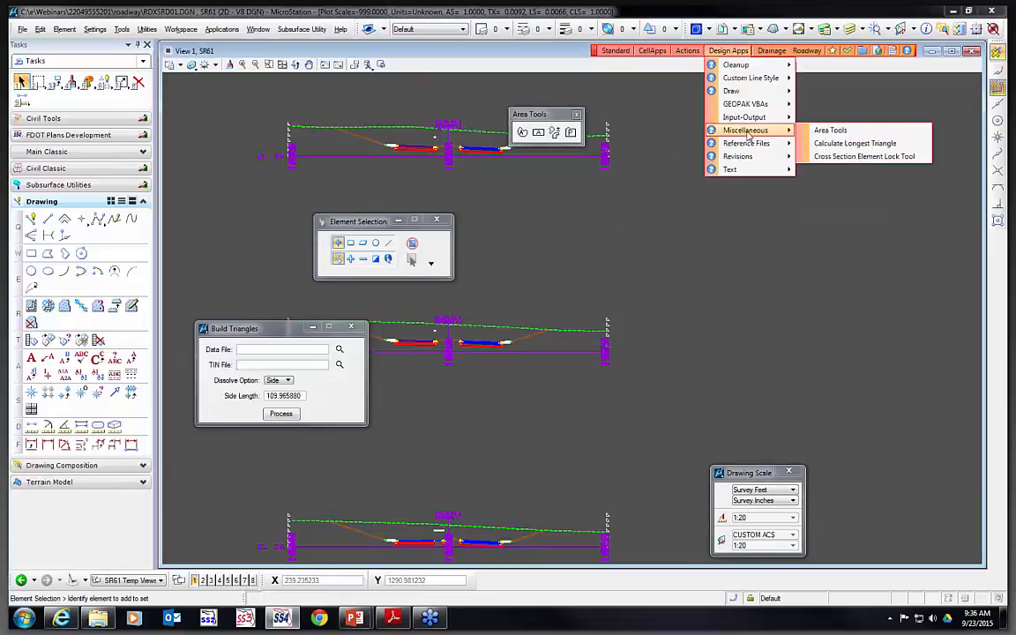
left_click(837, 156)
left_click_drag(735, 152, 755, 151)
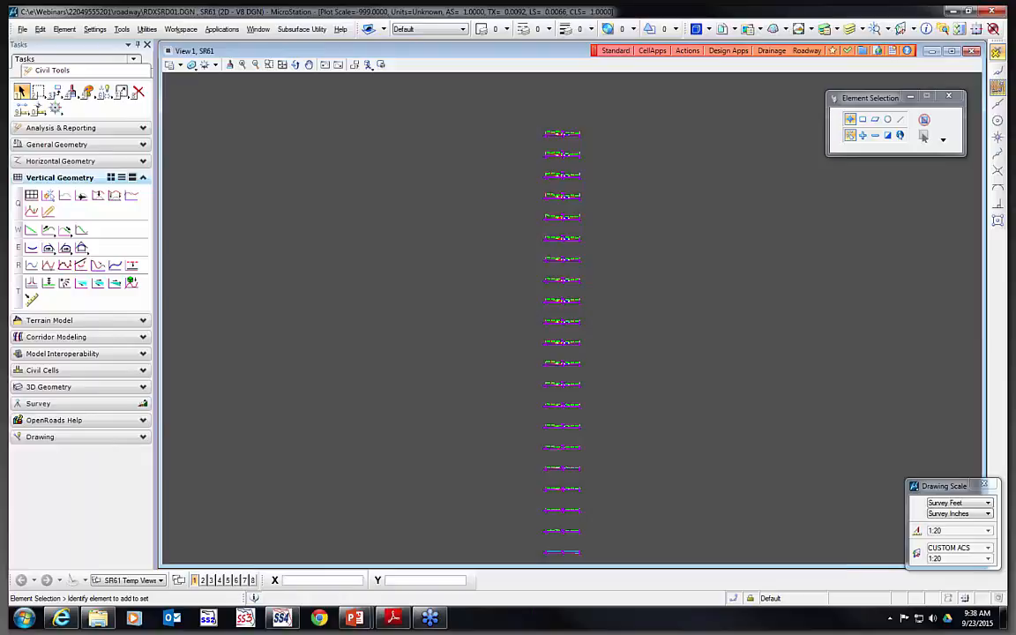
Open the Cross Section Element Lock Tool and lock the existing levels
left_click(727, 50)
mouse_move(748, 130)
left_click(873, 154)
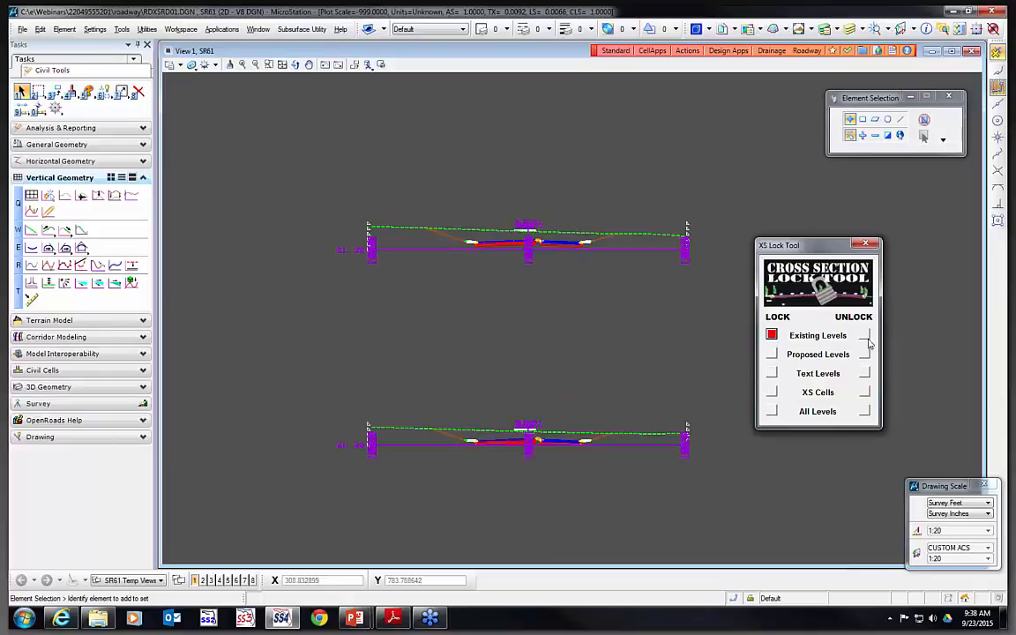
Check the Locked property of the upper cross section's existing ground line in its element information
left_click(571, 236)
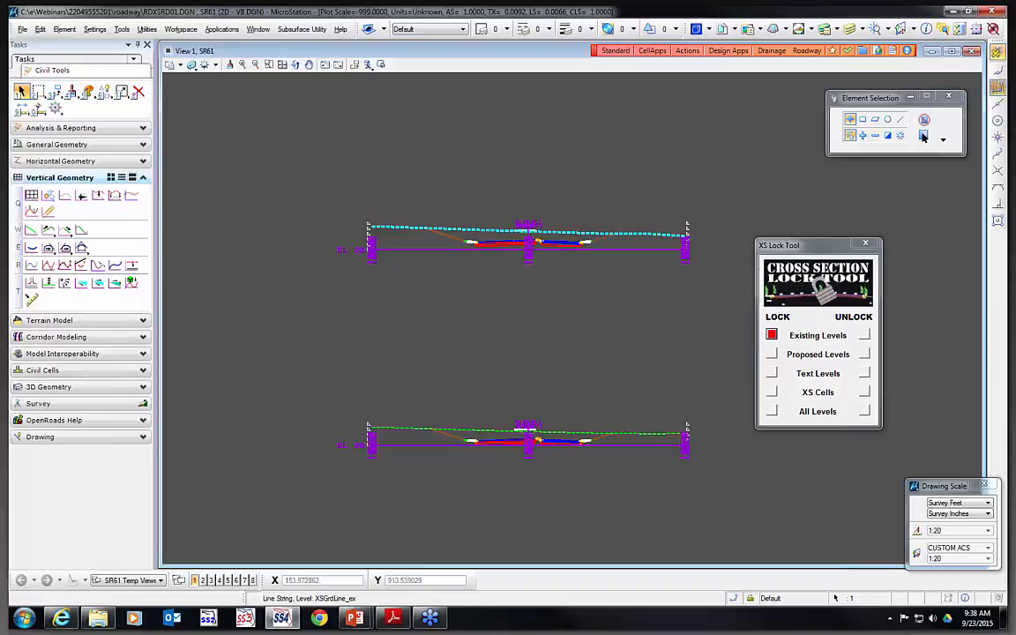
left_click_drag(665, 110, 481, 77)
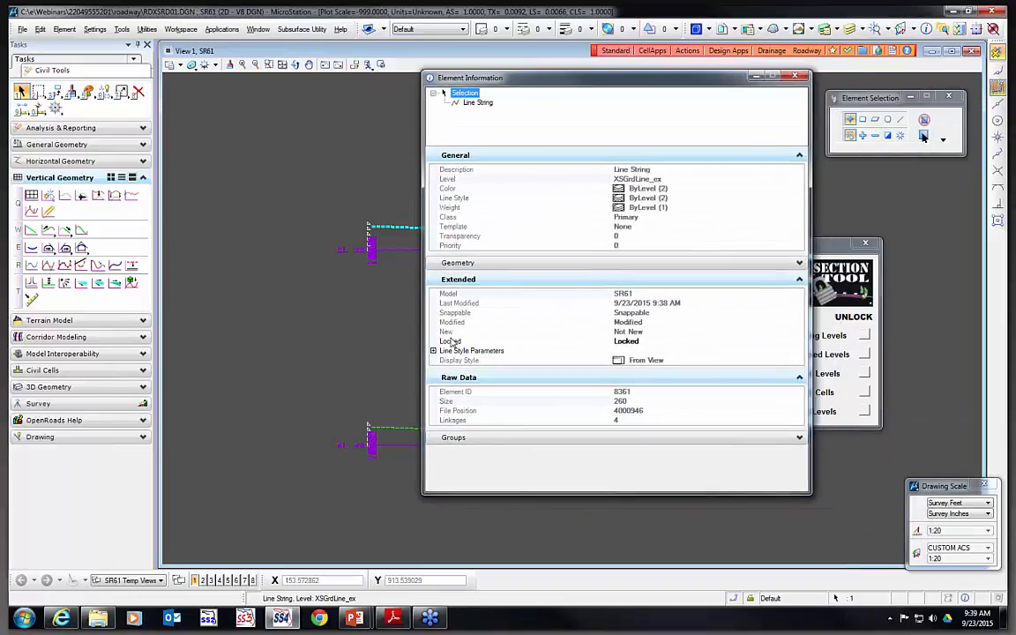
left_click(642, 342)
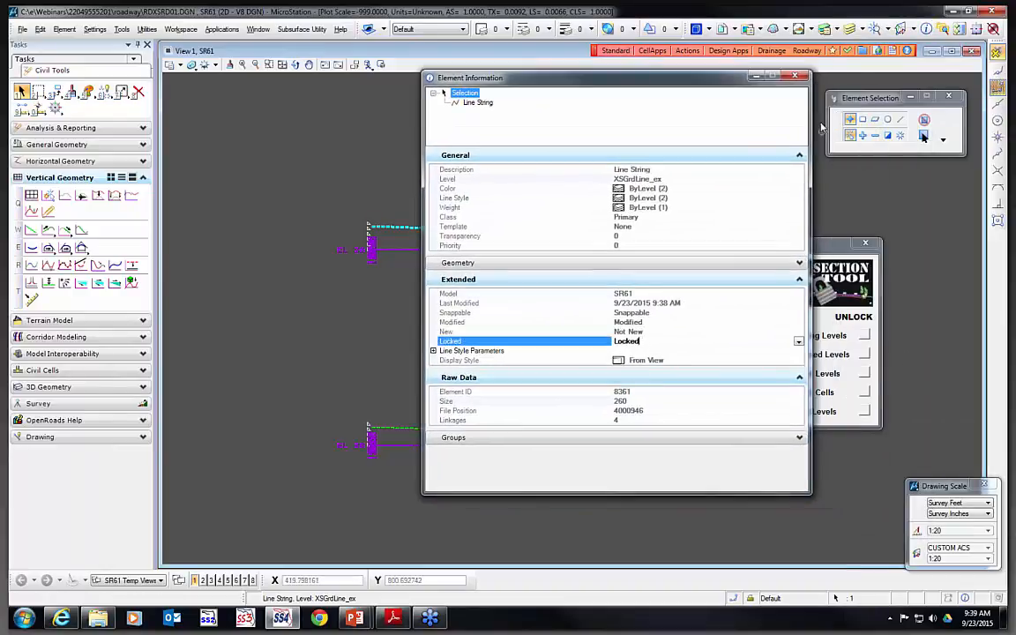
left_click(840, 224)
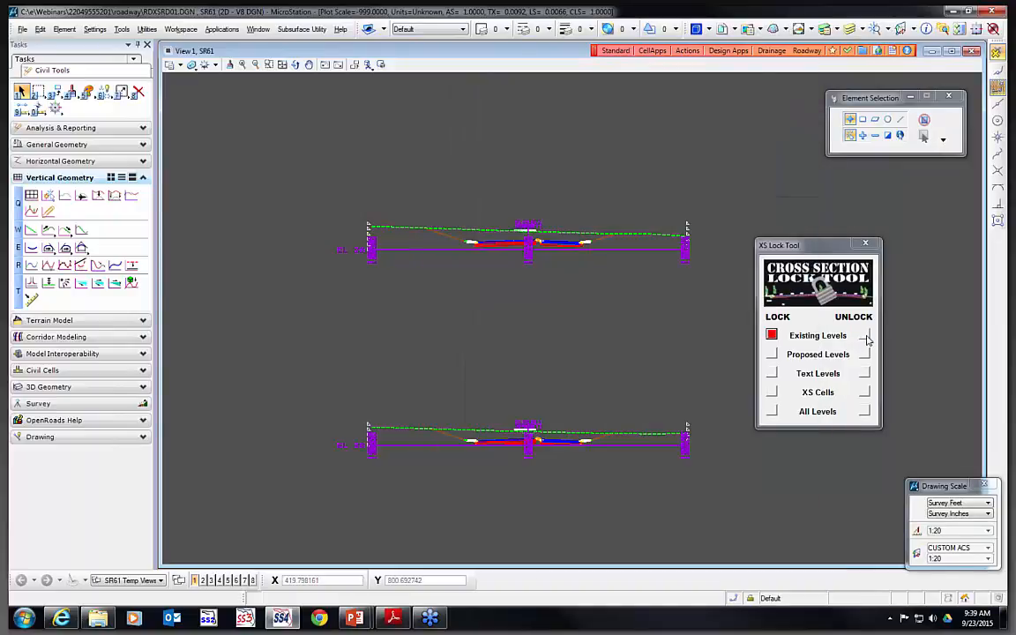
Unlock the existing levels and lock the XS cells with the Cross Section Lock Tool
left_click(864, 335)
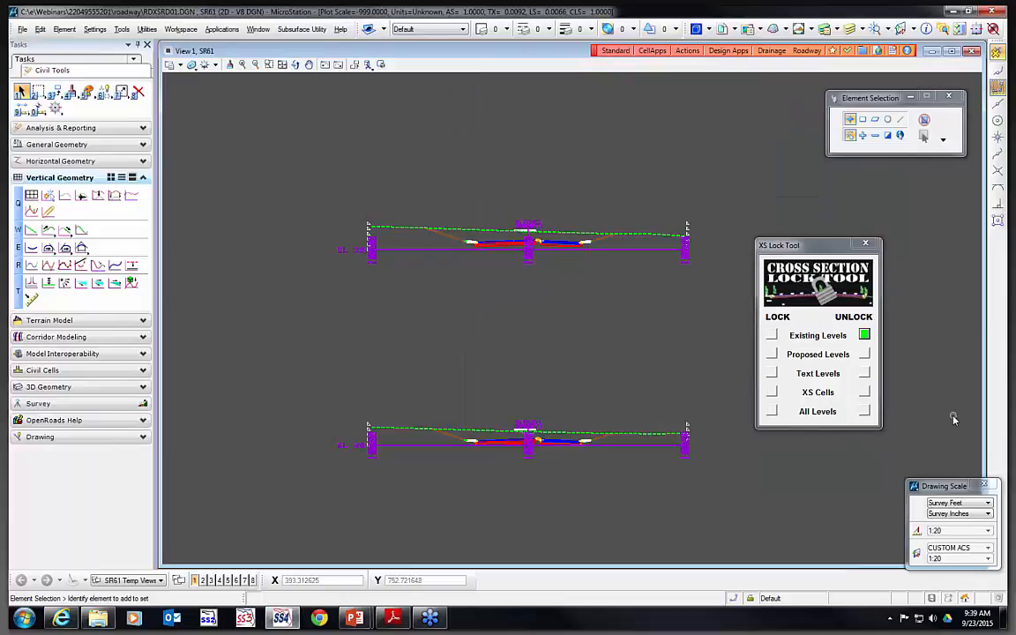
left_click(772, 392)
scroll(578, 231, "down", 2)
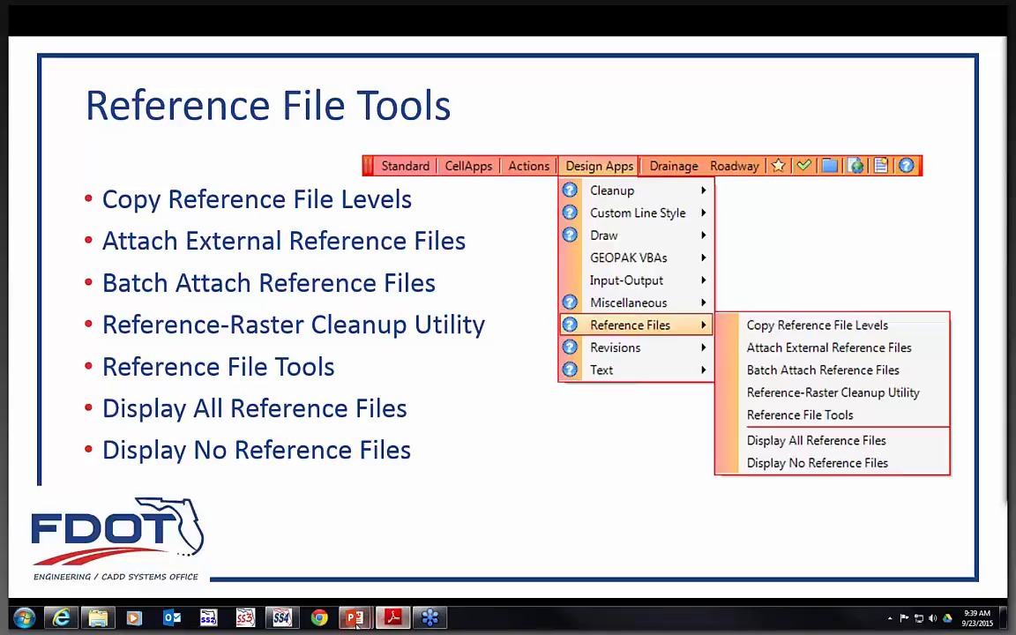
Switch back to MicroStation and open GKLNRD02.DGN from the roadway folder
left_click(281, 618)
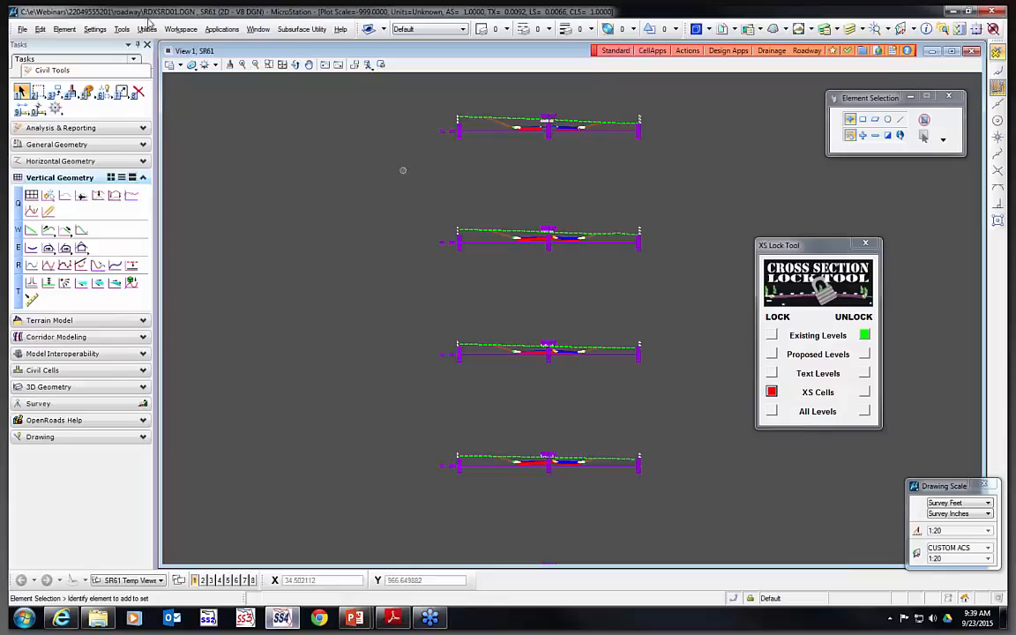
left_click(22, 29)
left_click(457, 247)
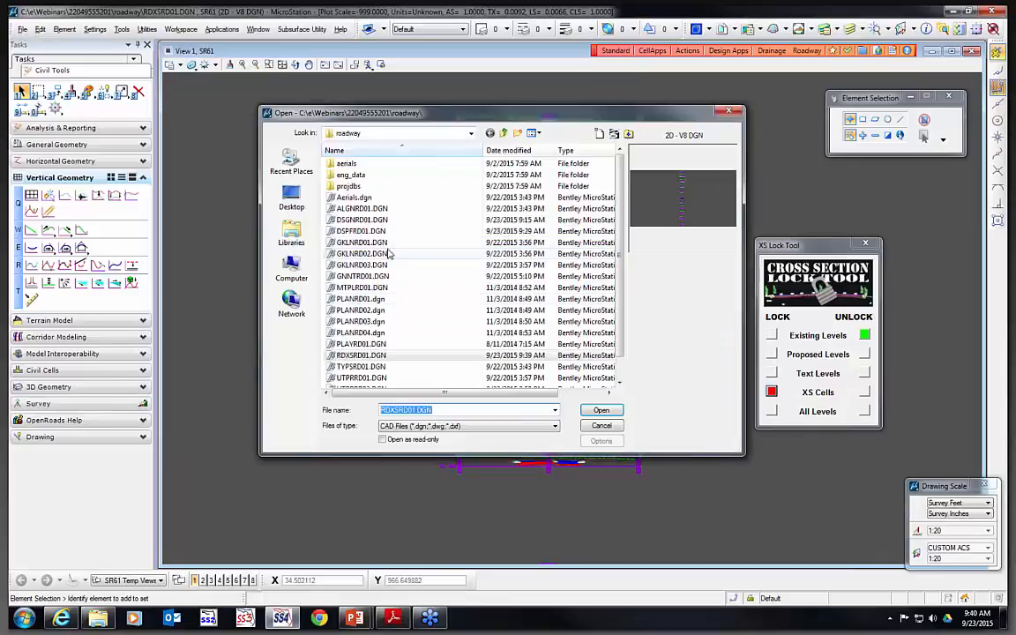
left_click(602, 411)
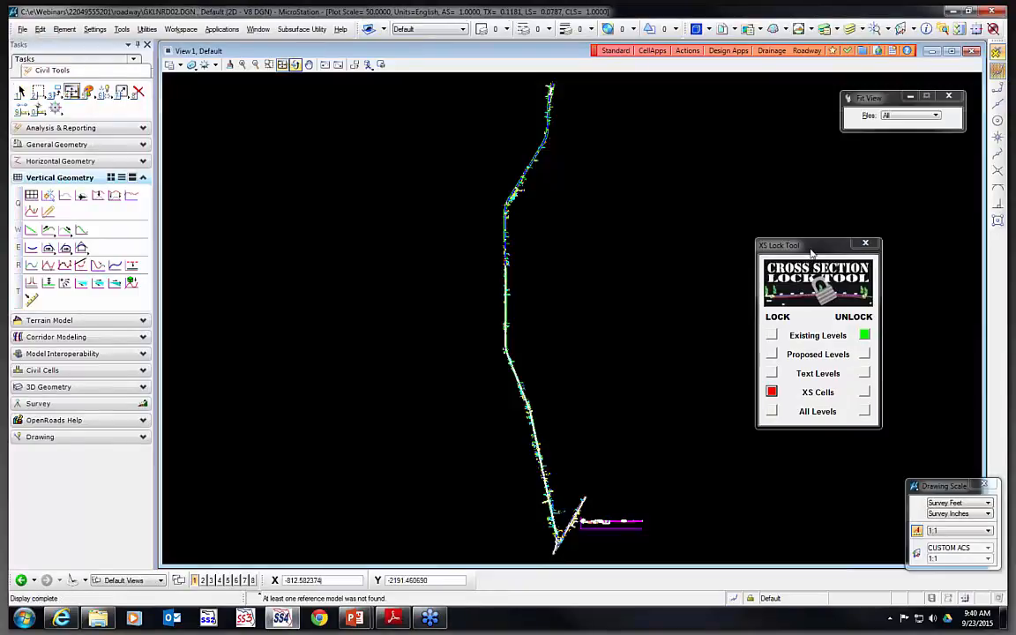
Open the Copy Reference File Levels utility and position its dialog beside the XS Lock Tool
left_click(728, 50)
mouse_move(746, 143)
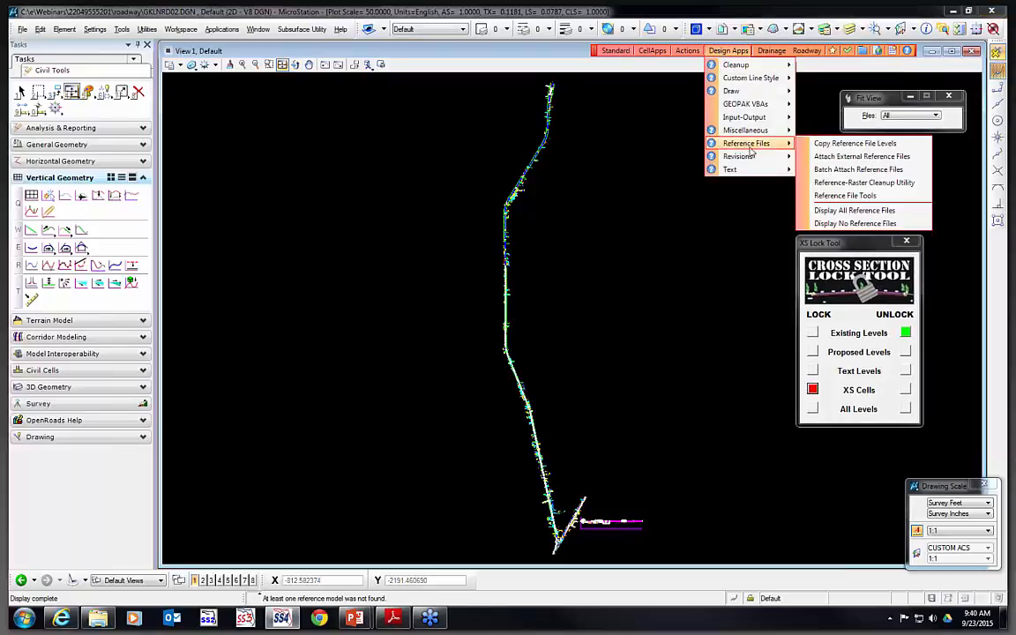
left_click(851, 143)
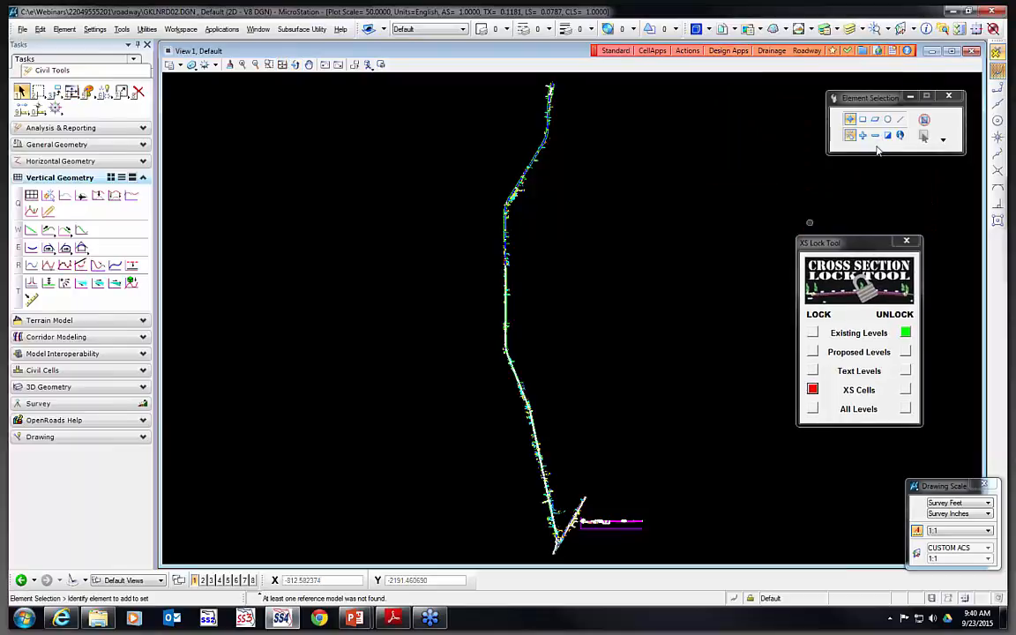
left_click_drag(931, 197, 699, 181)
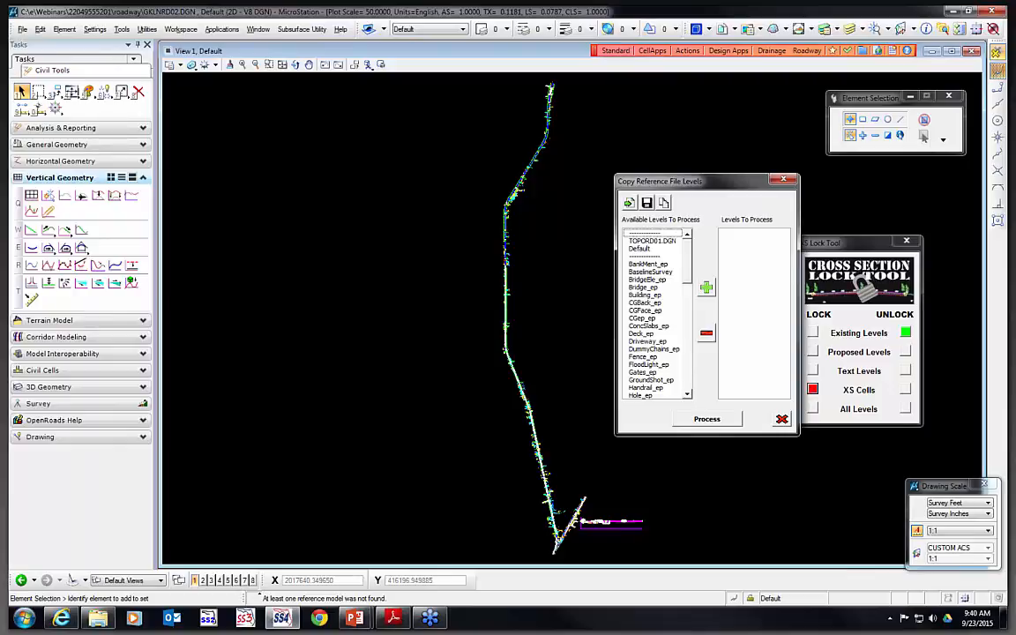
left_click_drag(670, 181, 612, 161)
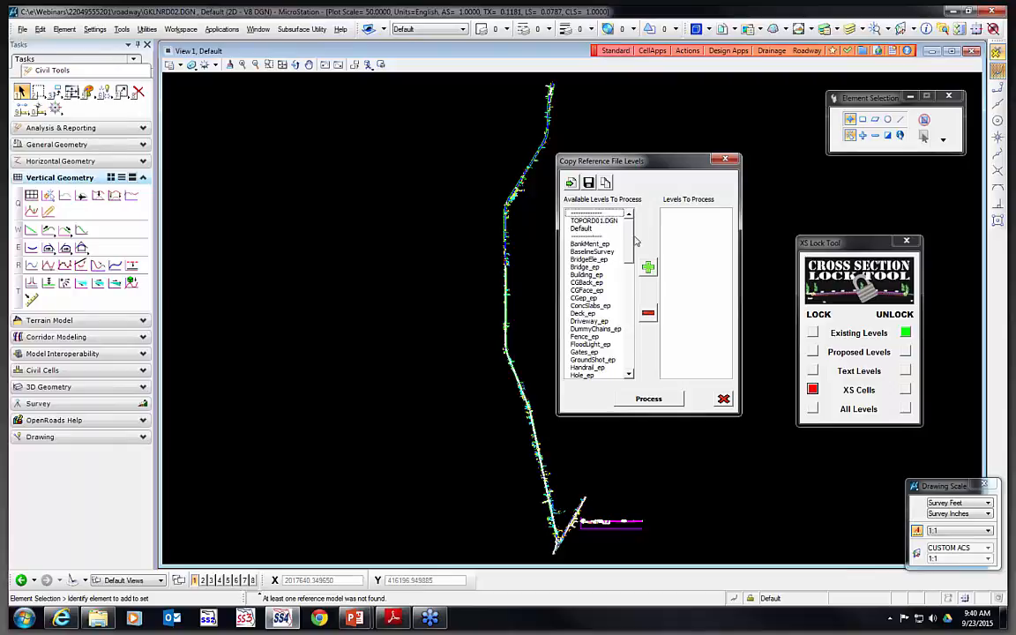
Add the CGBack_ep and CGFace_ep levels of TOPORD01.DGN to the levels to process and copy them into the file
scroll(608, 282, "down", 10)
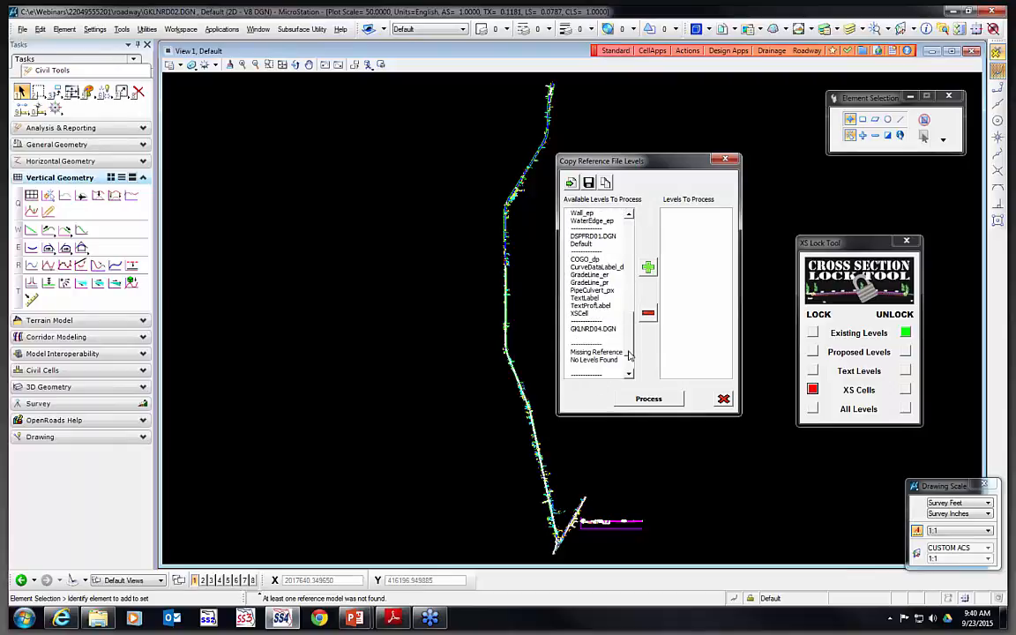
scroll(600, 291, "up", 8)
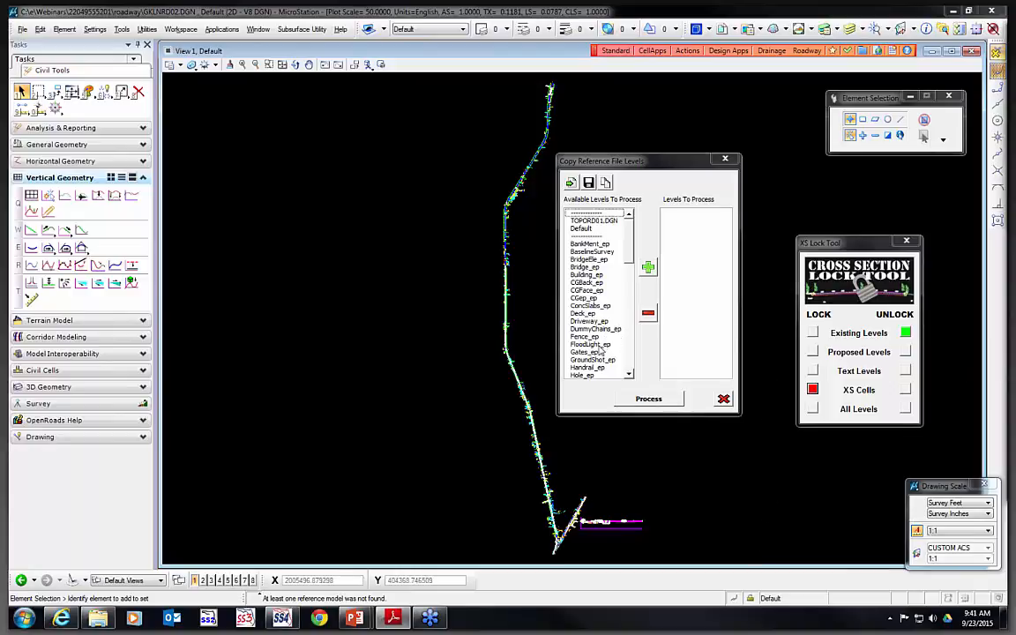
scroll(609, 265, "down", 1)
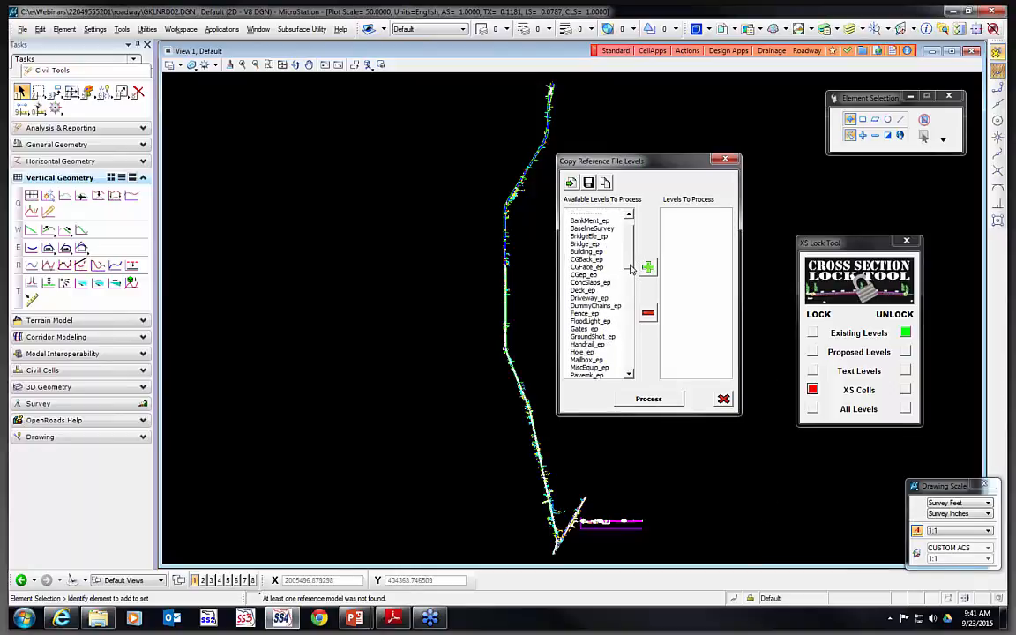
left_click(589, 259)
left_click(586, 267, "shift")
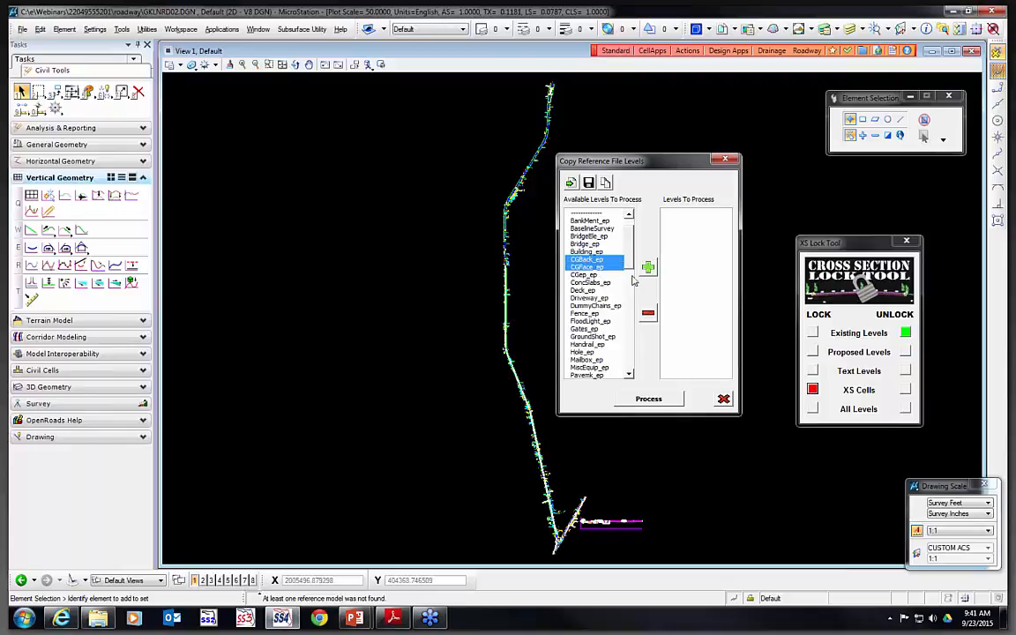
left_click(648, 266)
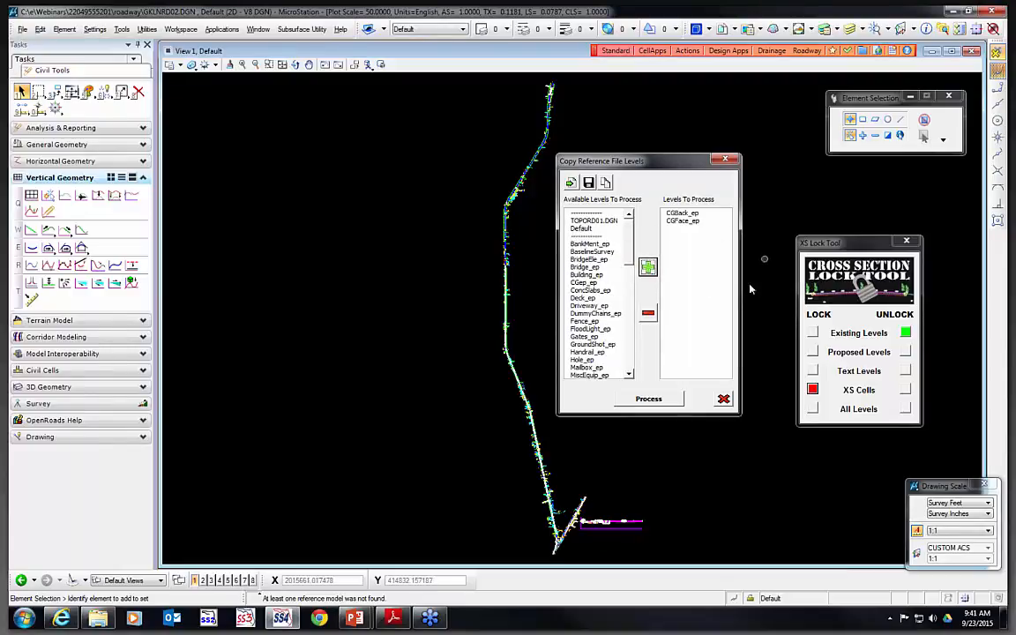
left_click(658, 401)
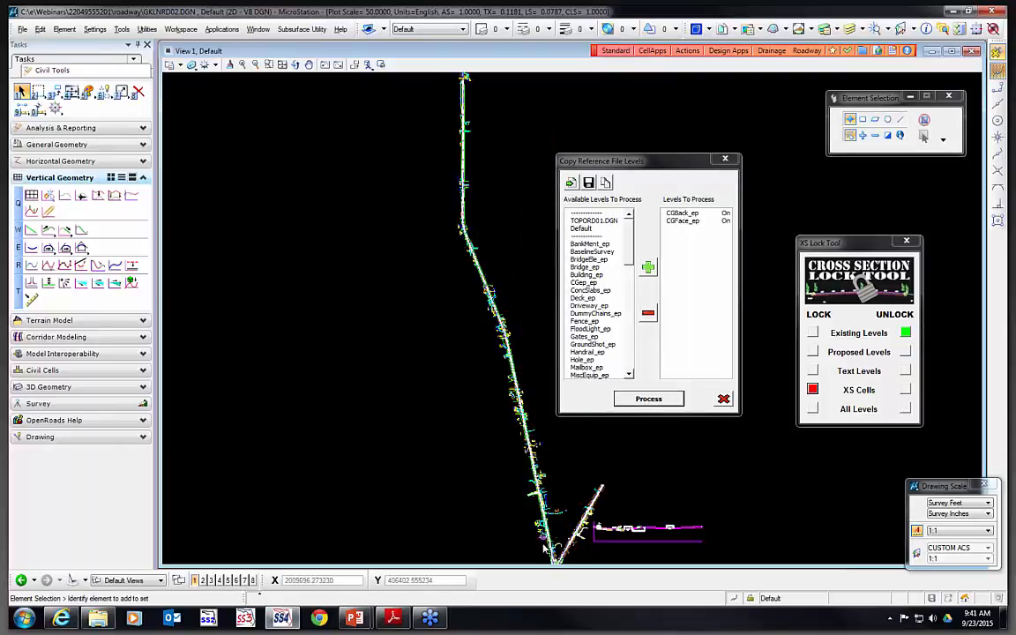
Inspect the line strings on the CGBack_ep level up close and close the Copy Reference File Levels utility
scroll(544, 548, "up", 4)
scroll(709, 532, "down", 1)
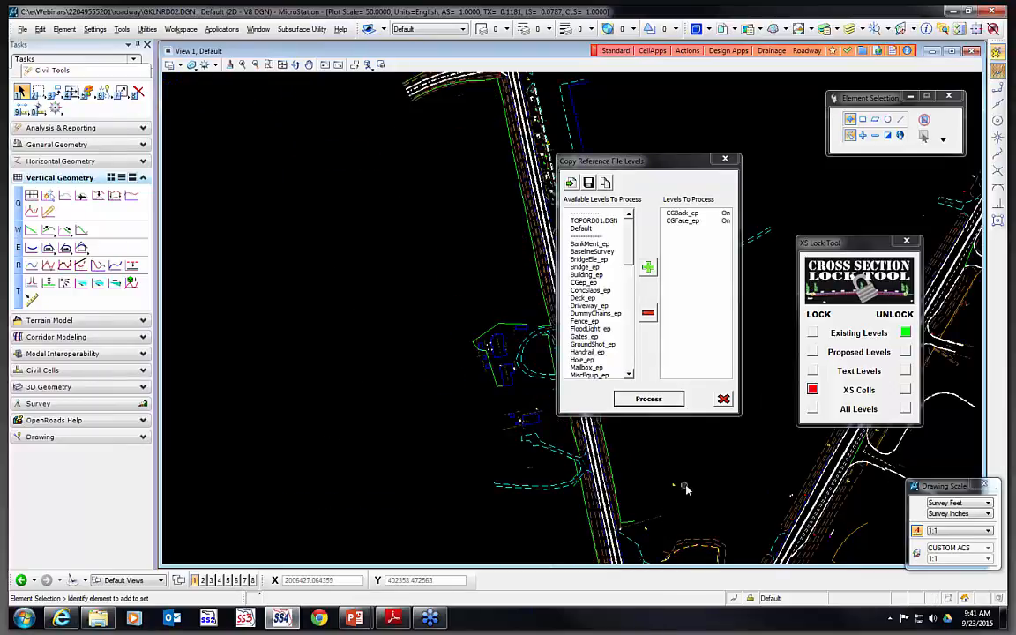
scroll(698, 512, "up", 3)
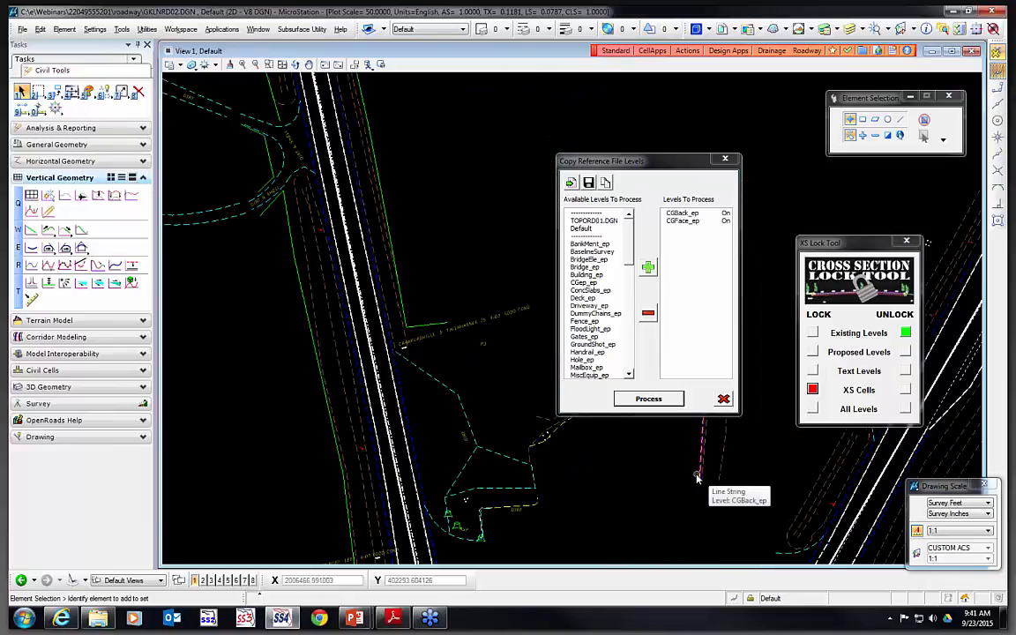
left_click(723, 399)
Open the help page for the Reference Files utilities, view its Attach External Reference Files section in an enlarged window, and close it
left_click(728, 51)
mouse_move(776, 143)
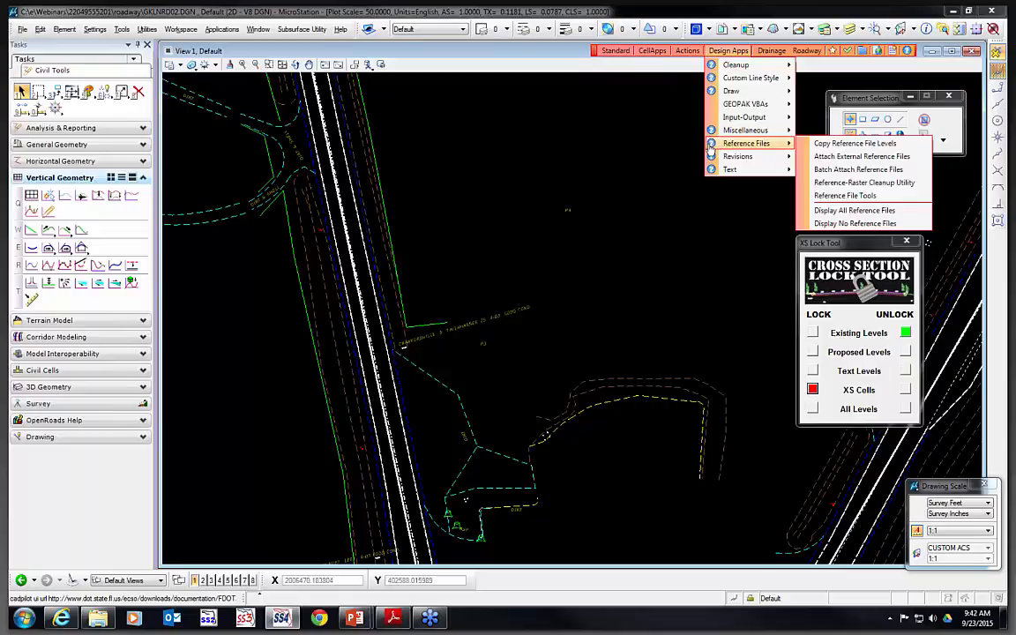
left_click(713, 145)
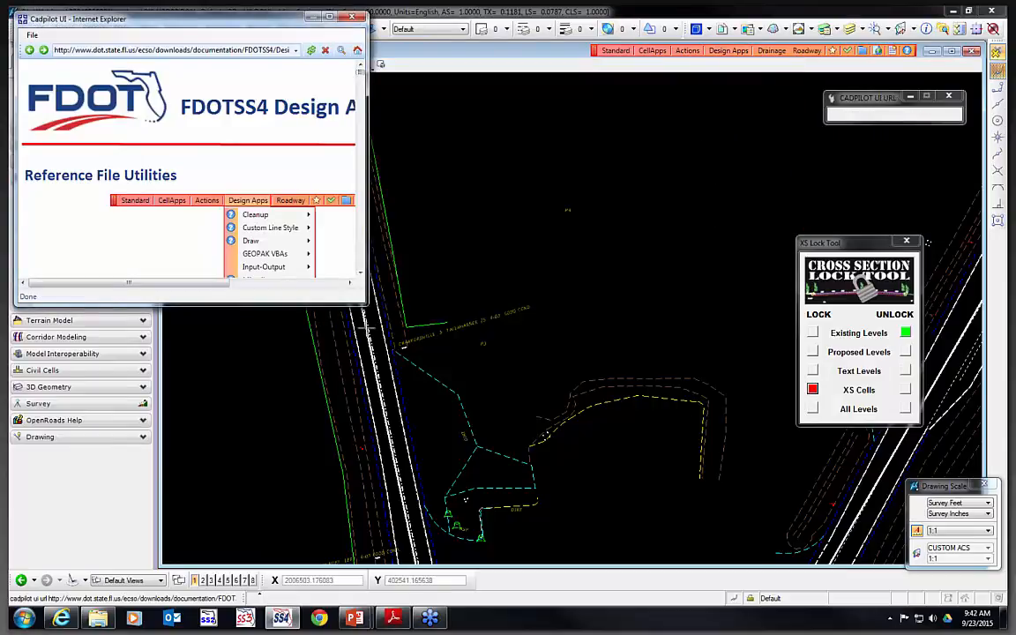
left_click_drag(361, 302, 711, 535)
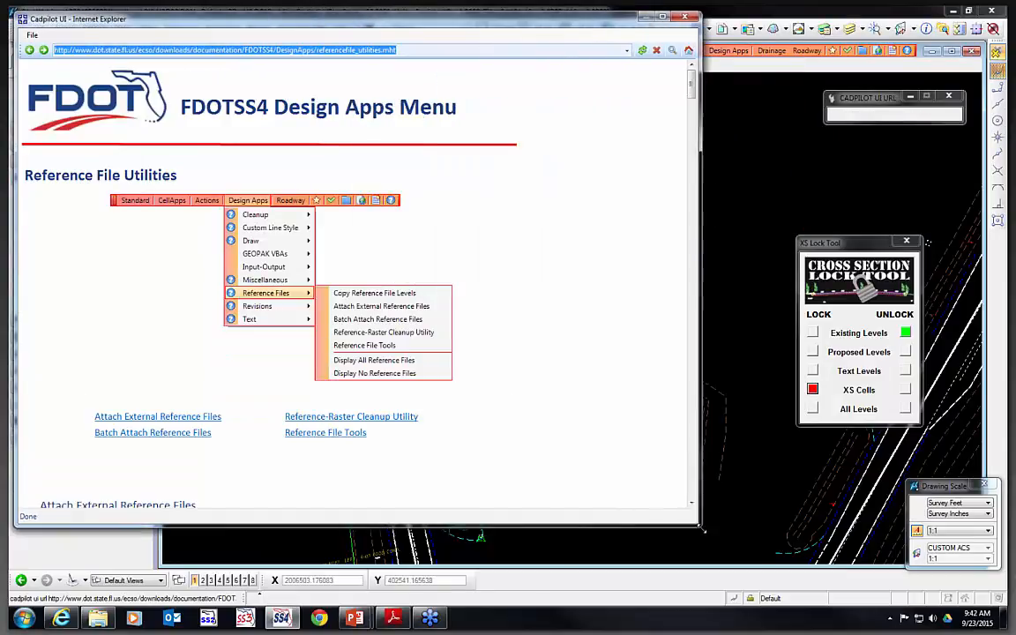
left_click(211, 417)
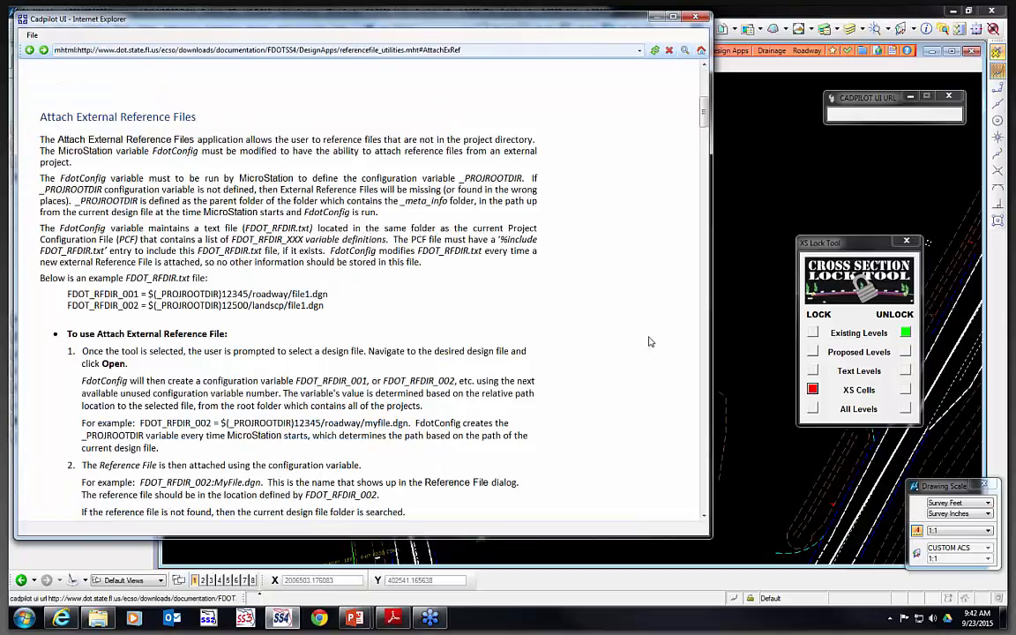
left_click(697, 18)
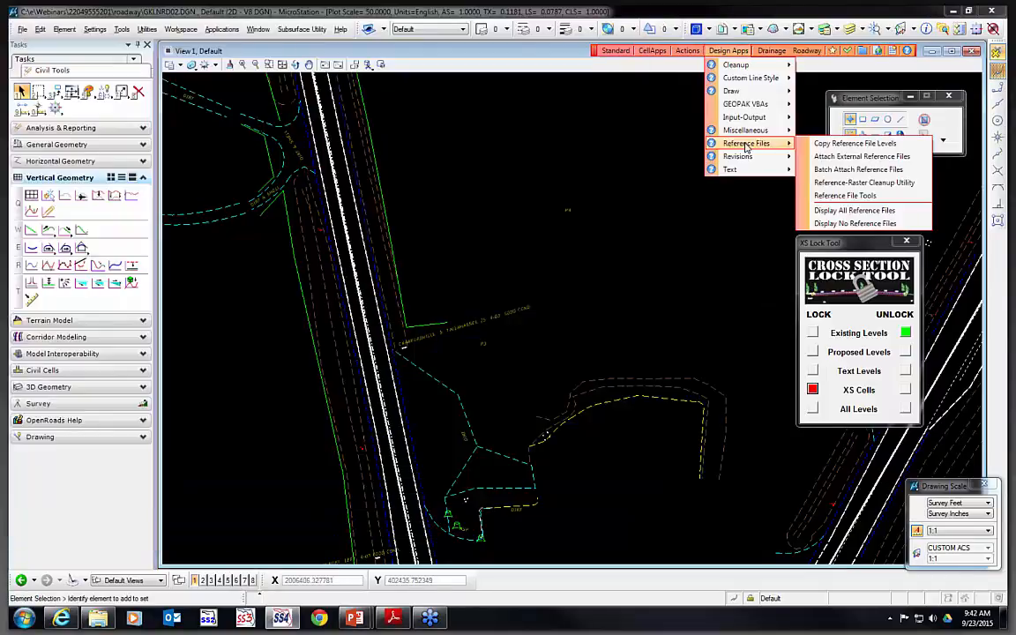
left_click(840, 174)
left_click(906, 241)
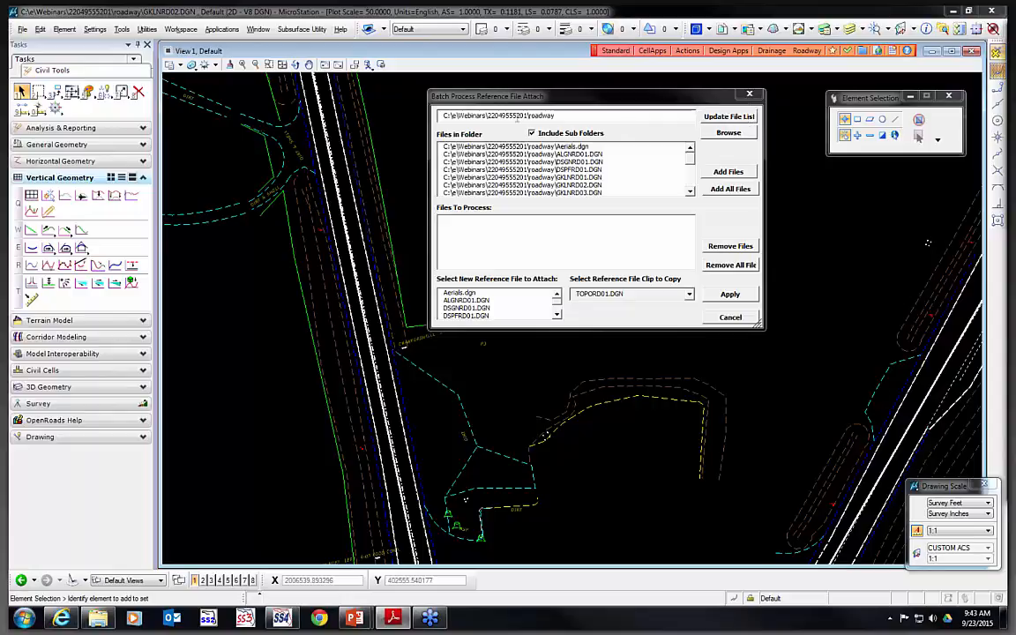
left_click(729, 134)
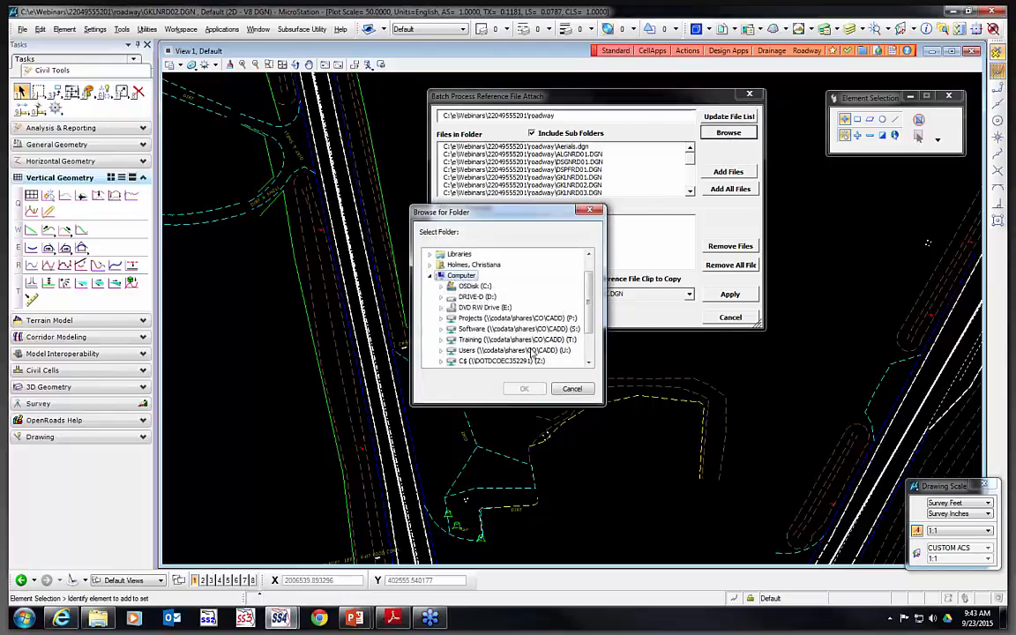
left_click(476, 286)
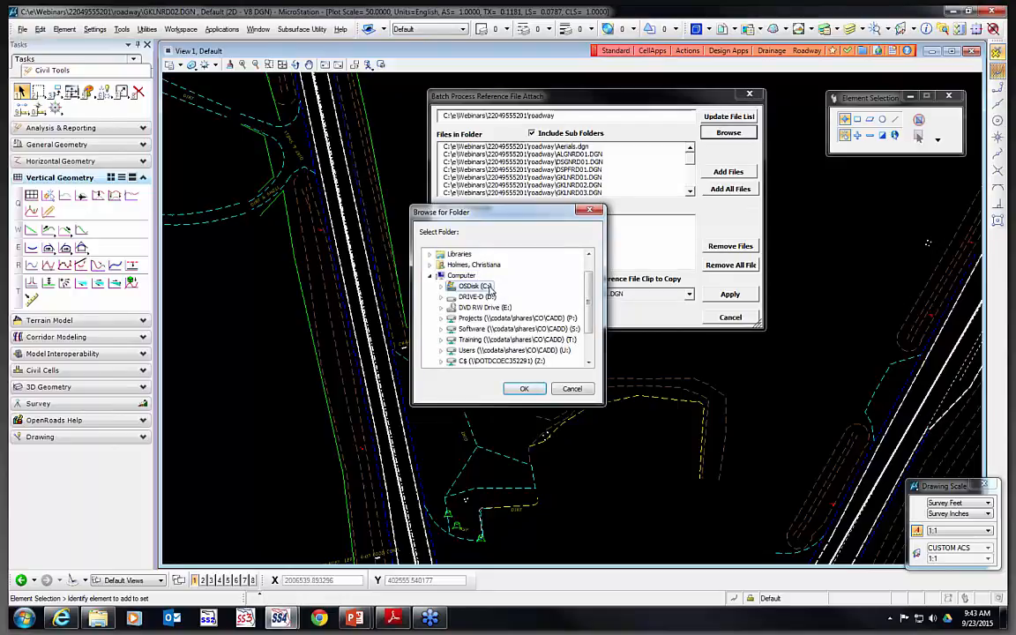
double_click(483, 288)
double_click(473, 287)
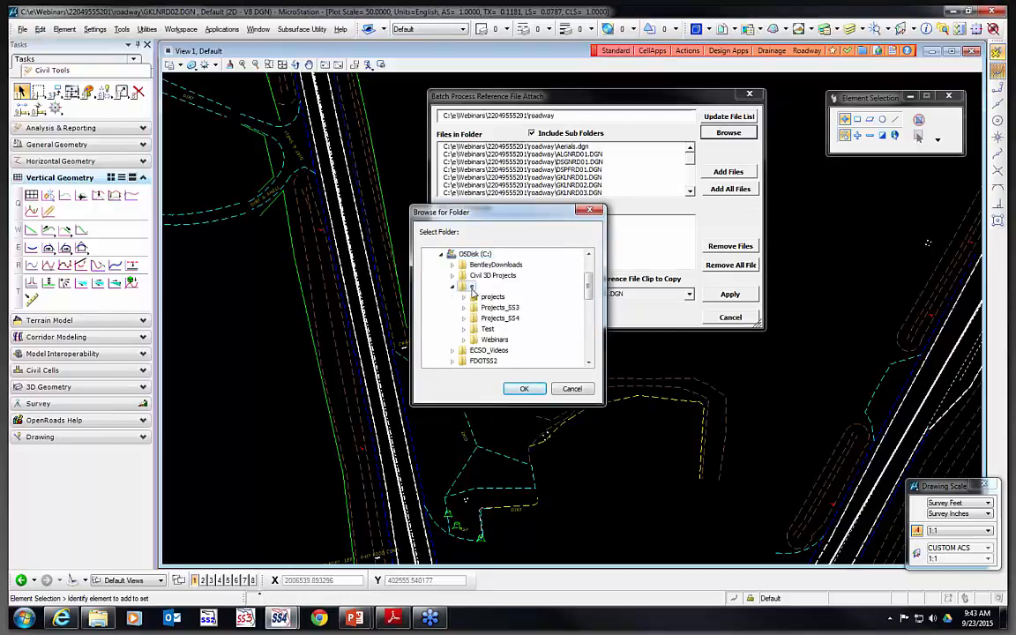
double_click(491, 342)
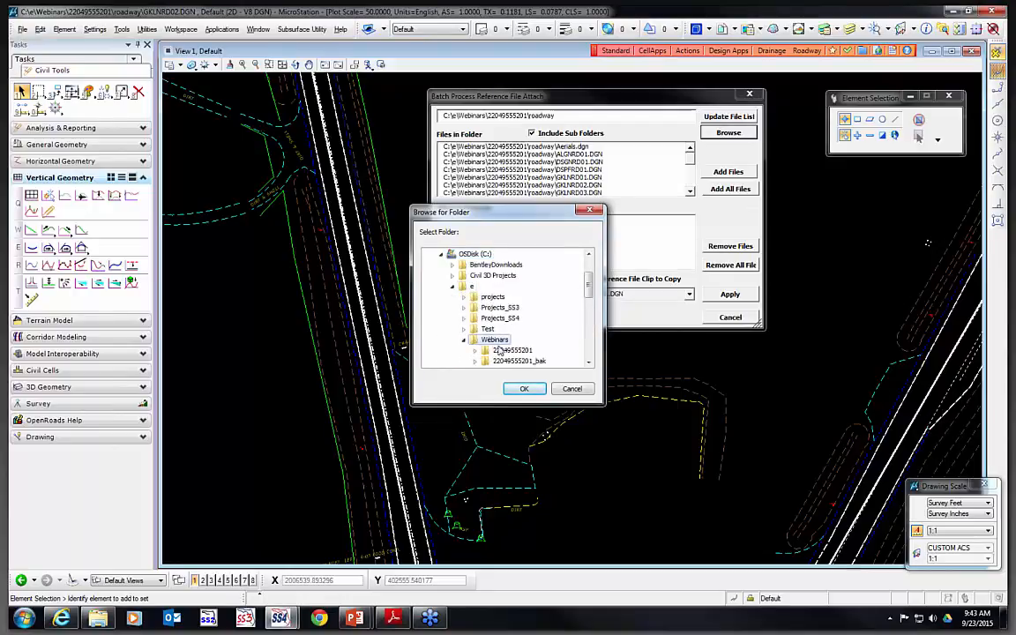
left_click(507, 353)
key("Return")
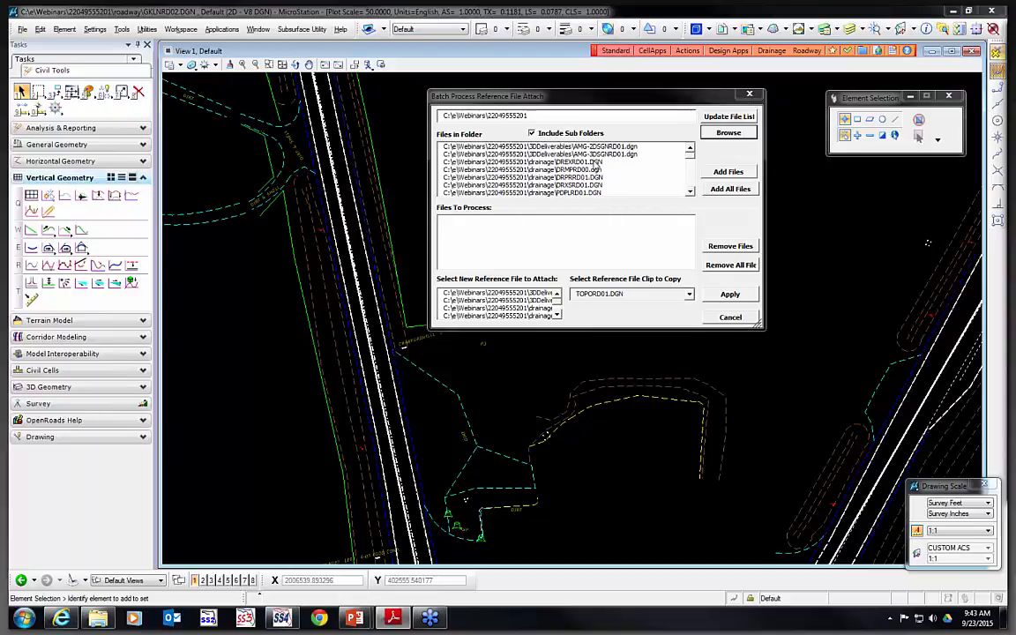
Add DREXRD01.DGN and DRPRRD01.DGN from the drainage folder and ALGNRD01.DGN from the roadway folder to the files to process
left_click(597, 164)
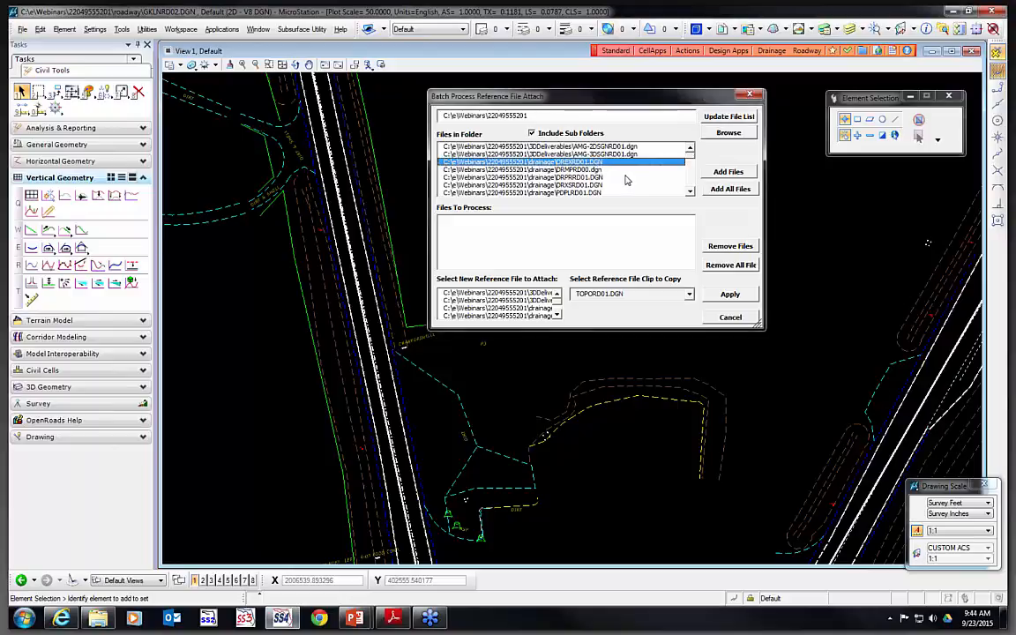
left_click(538, 177, "ctrl")
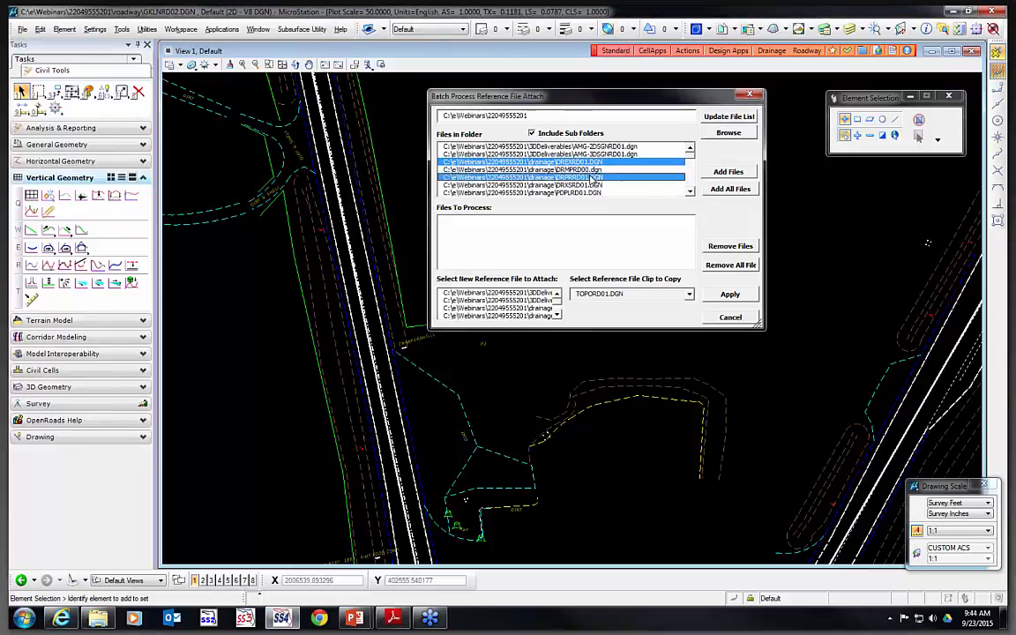
left_click(690, 192)
left_click(689, 192)
left_click(690, 192)
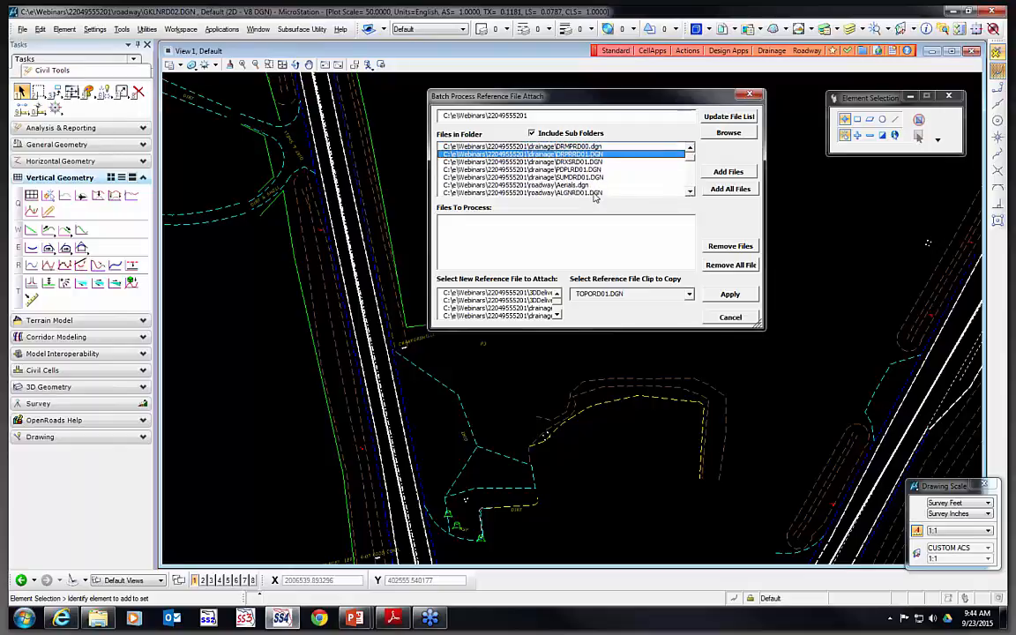
left_click(594, 192, "ctrl")
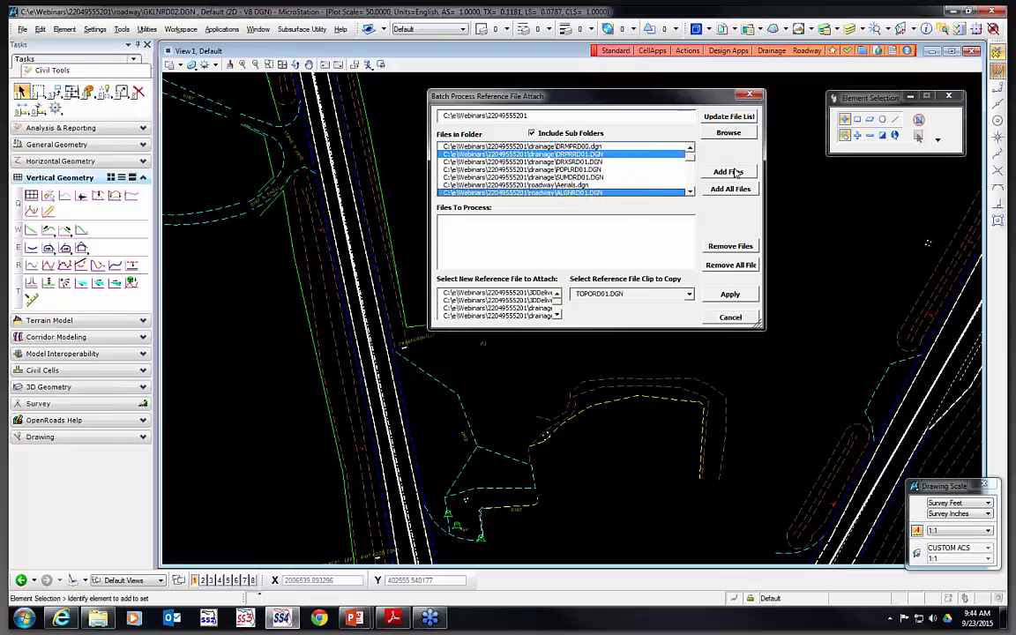
left_click(689, 147)
left_click(690, 147)
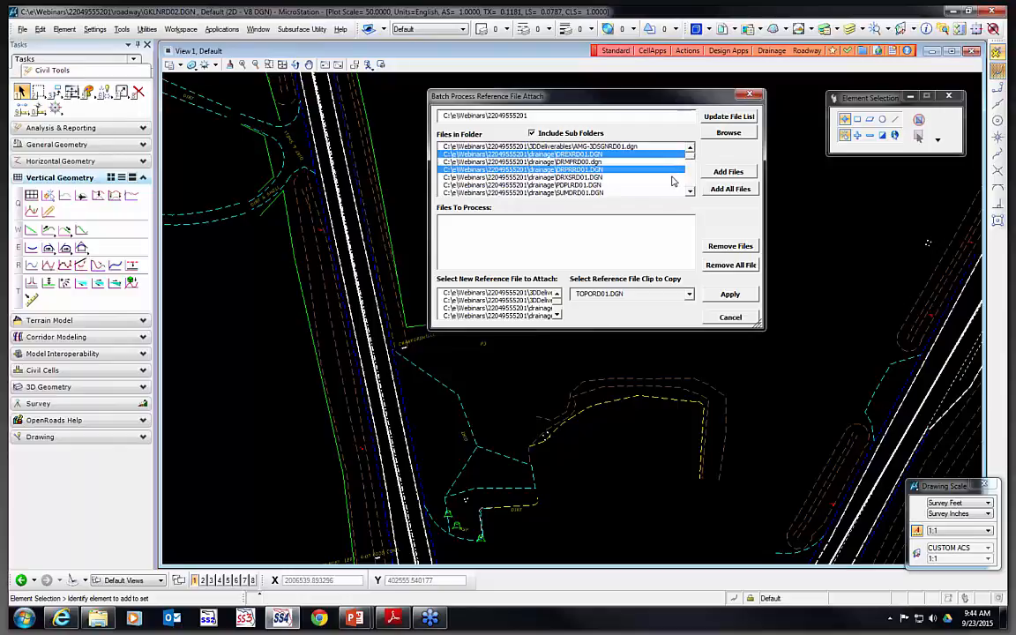
left_click(723, 174)
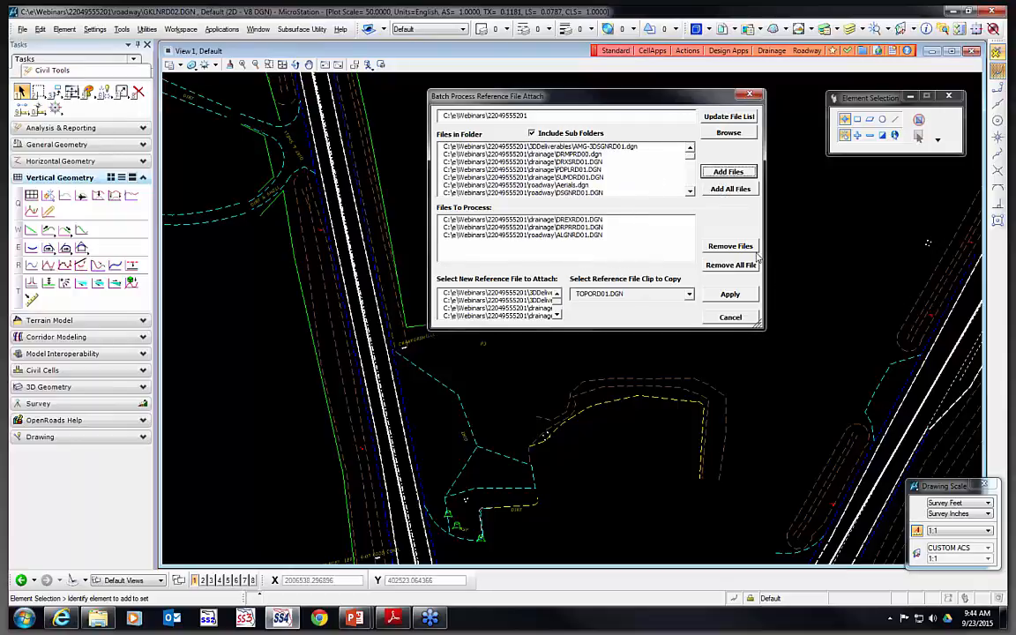
left_click(578, 220)
left_click(579, 235, "ctrl")
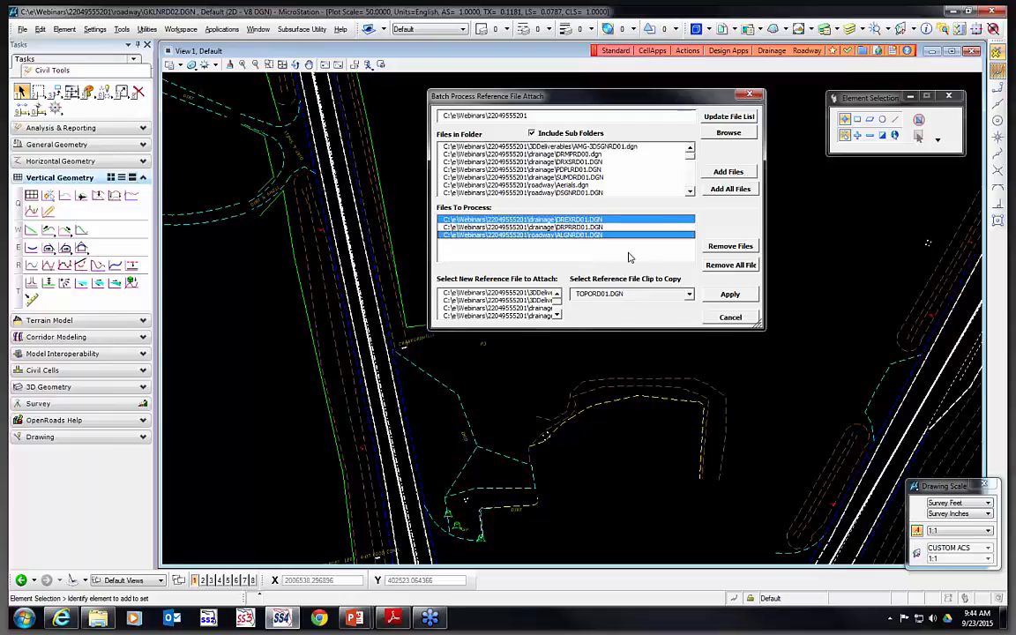
left_click(615, 235)
left_click(616, 220)
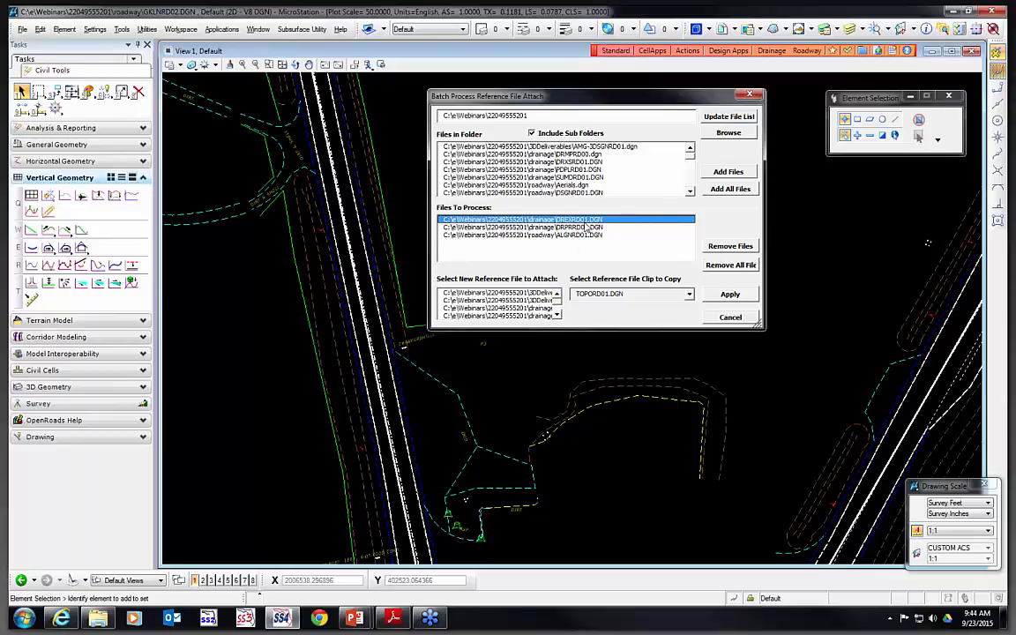
Add the roadway folder's GKLNRD02.DGN to the files to process
left_click(557, 315)
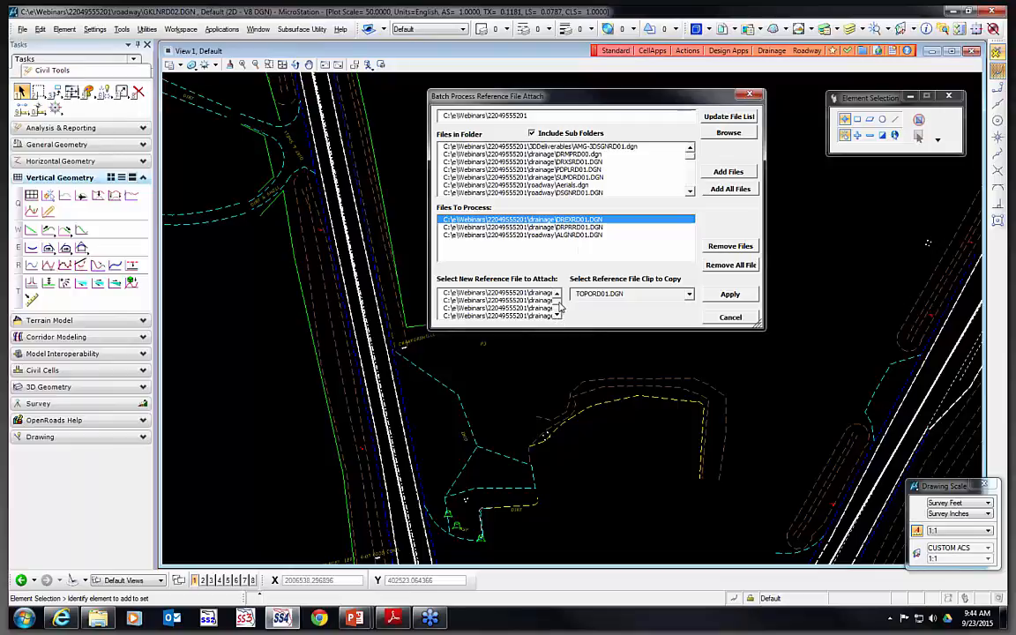
scroll(591, 183, "down", 2)
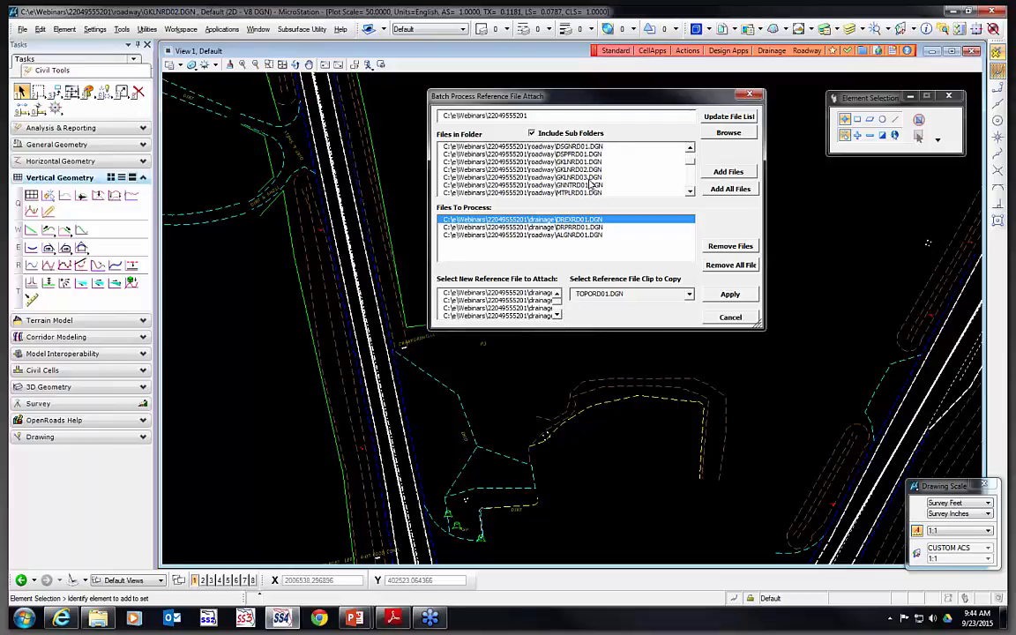
left_click(533, 168)
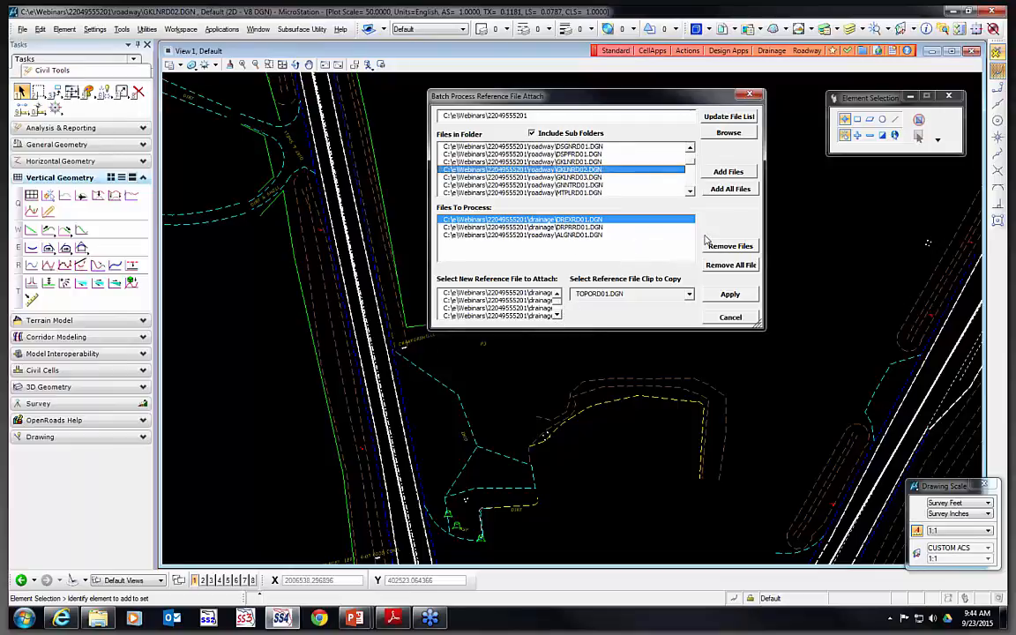
left_click(727, 172)
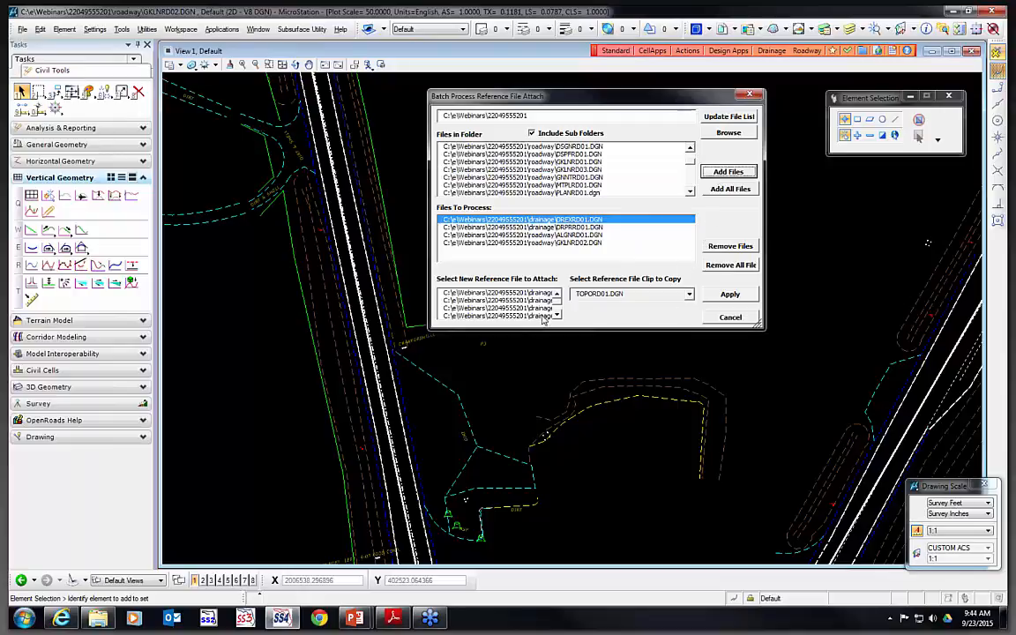
Enlarge the batch attach dialog and choose survey\TOPORD01.DGN as the new reference file, with TOPORD01.DGN as the clip to copy
scroll(544, 309, "down", 5)
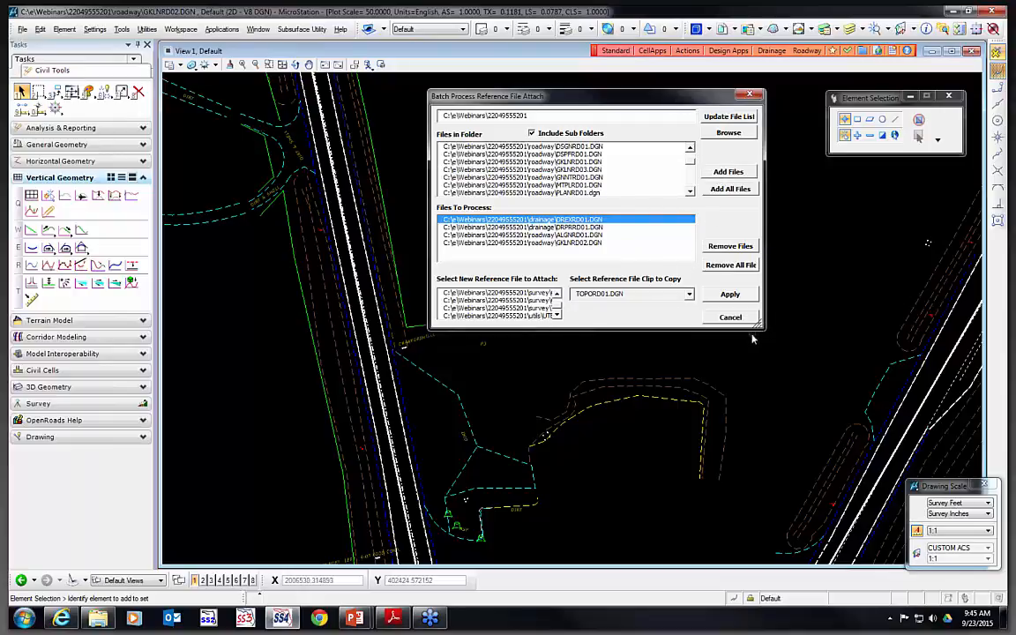
left_click_drag(756, 322, 899, 399)
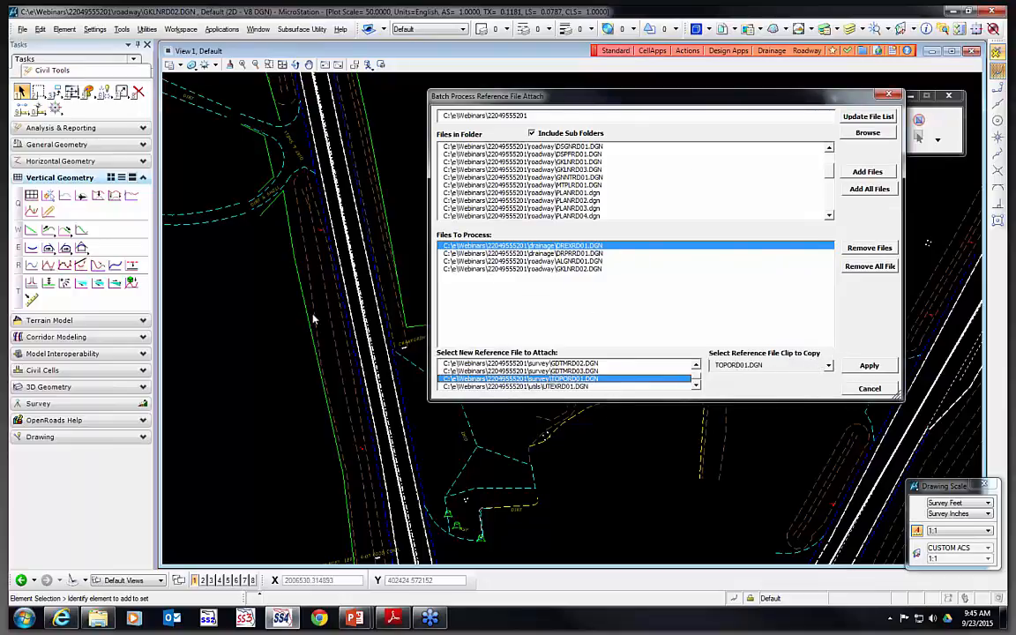
scroll(361, 251, "down", 5)
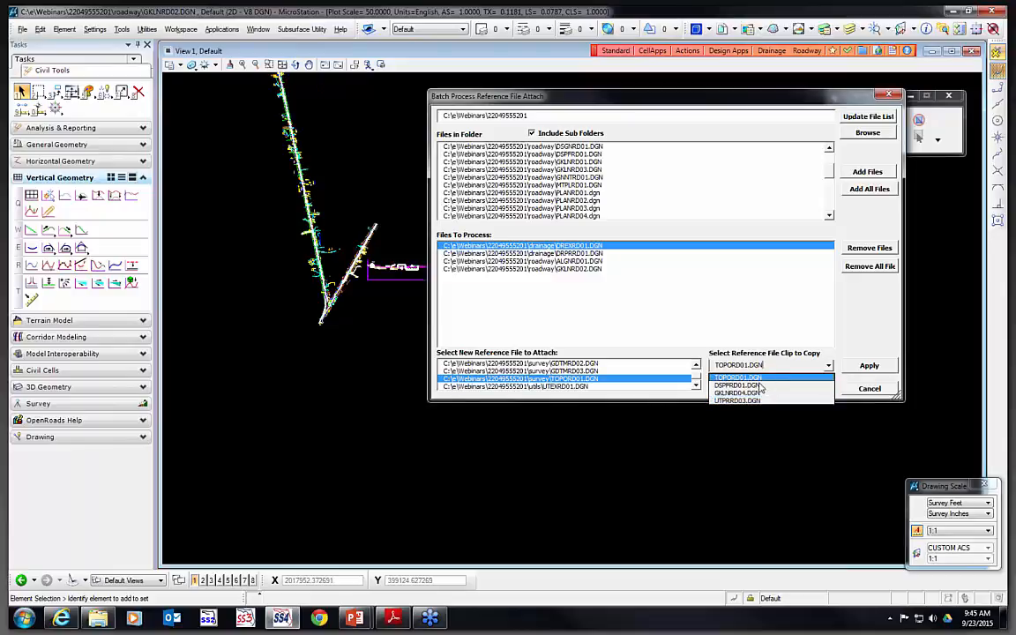
left_click(760, 378)
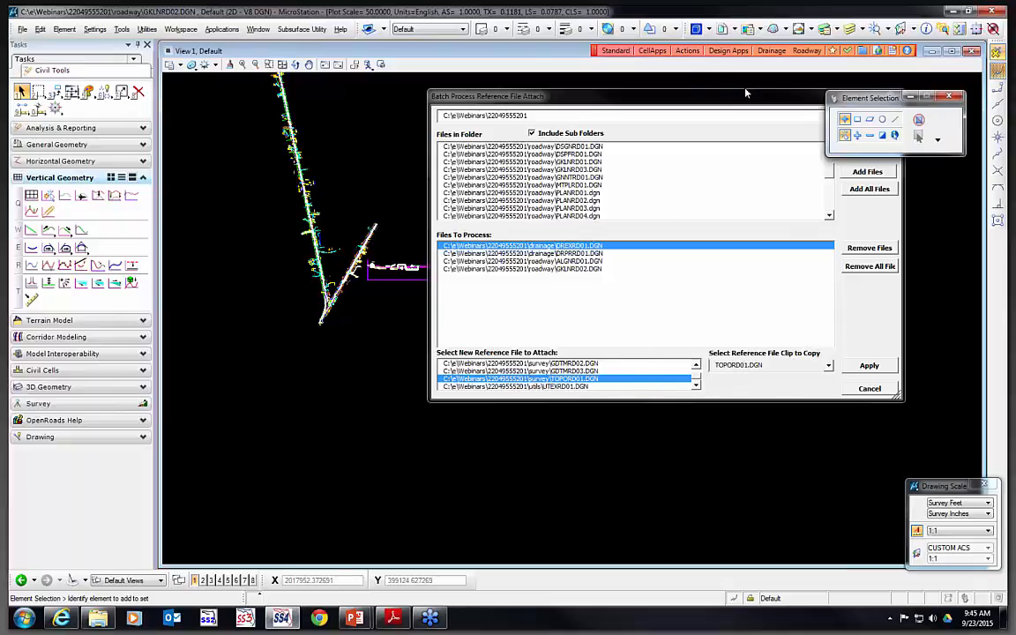
Move the batch attach dialog clear of the Element Selection window and run the attachment on the listed files
left_click_drag(710, 102, 657, 111)
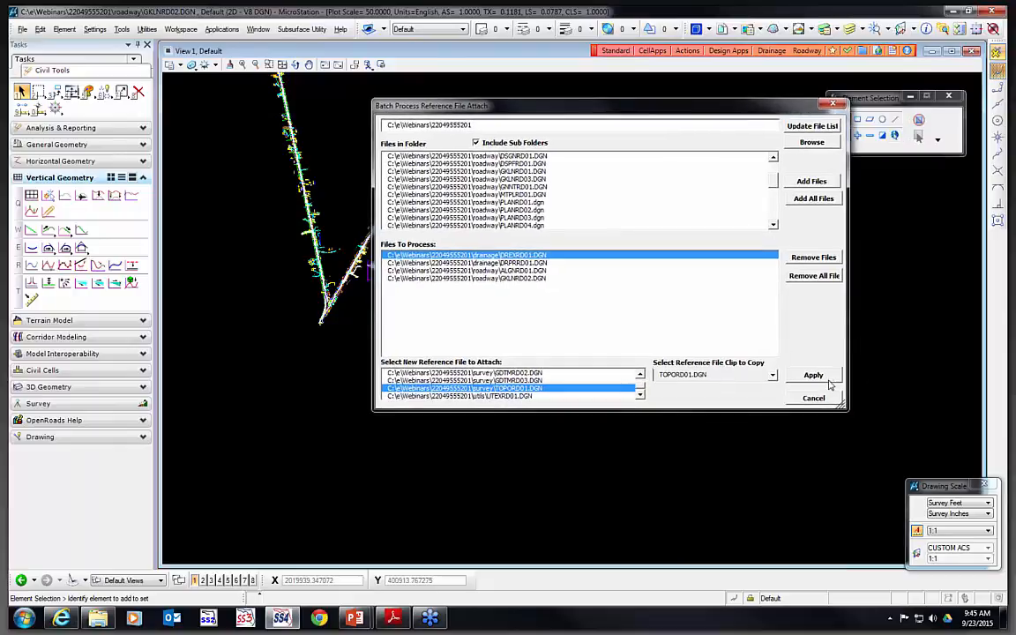
left_click(830, 377)
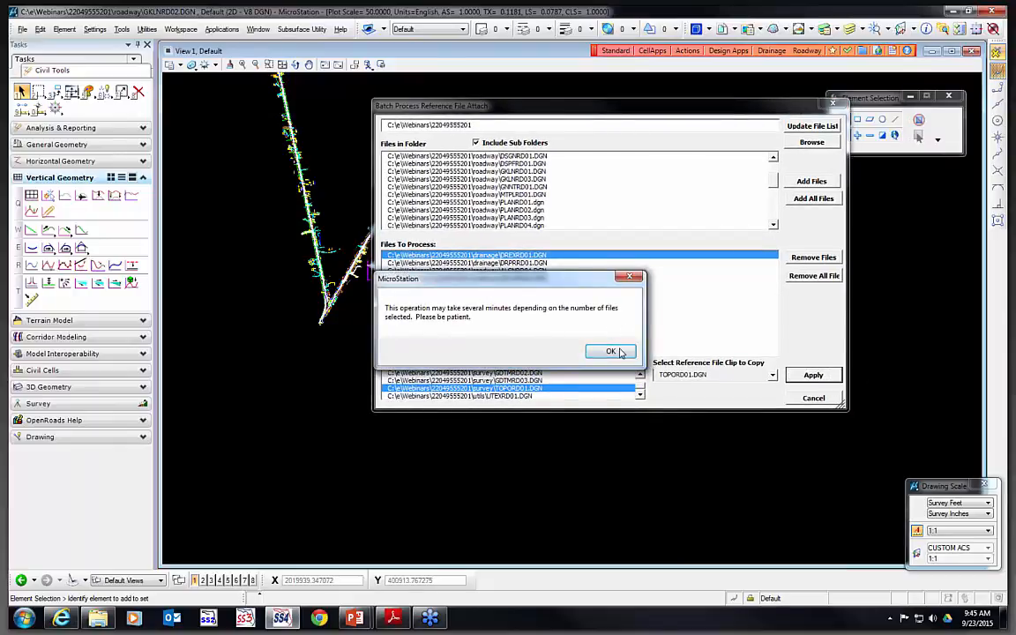
left_click(611, 352)
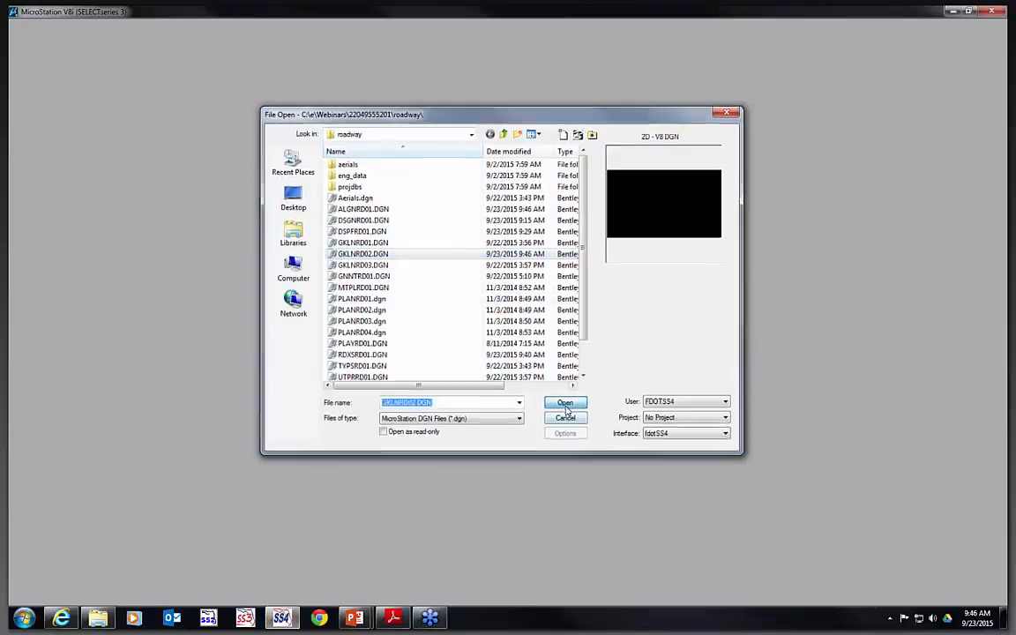
Open GKLNRD02.DGN from the roadway folder, close it, and open it again
left_click(566, 404)
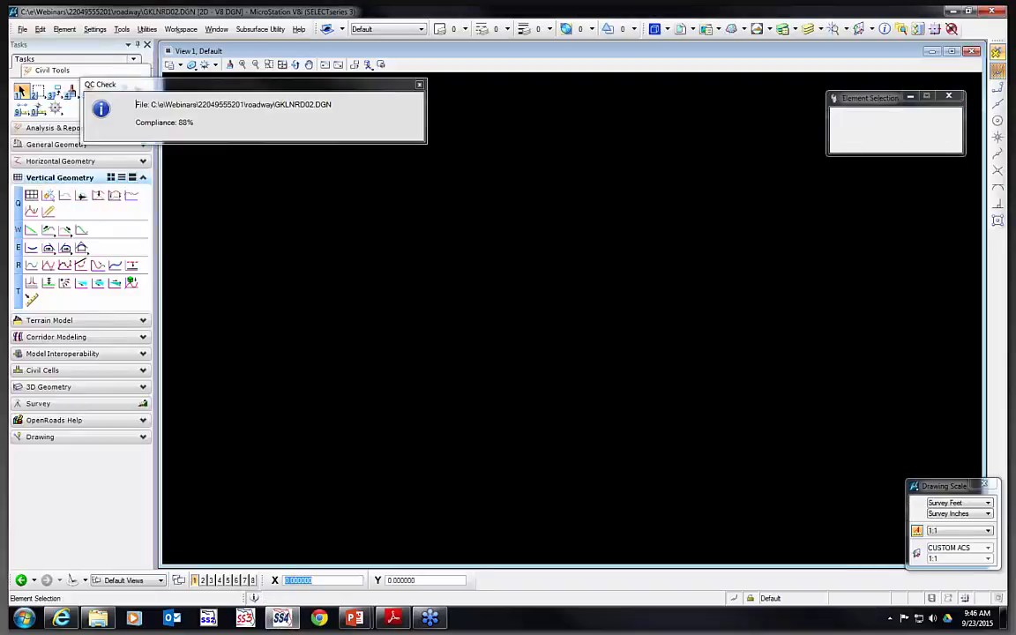
key("ctrl+w")
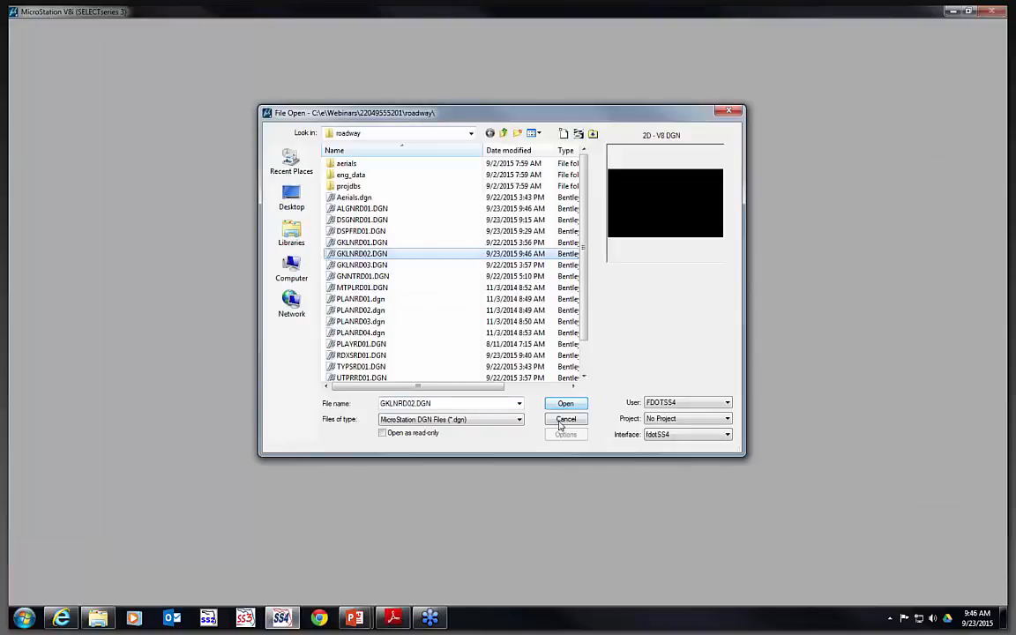
left_click(566, 403)
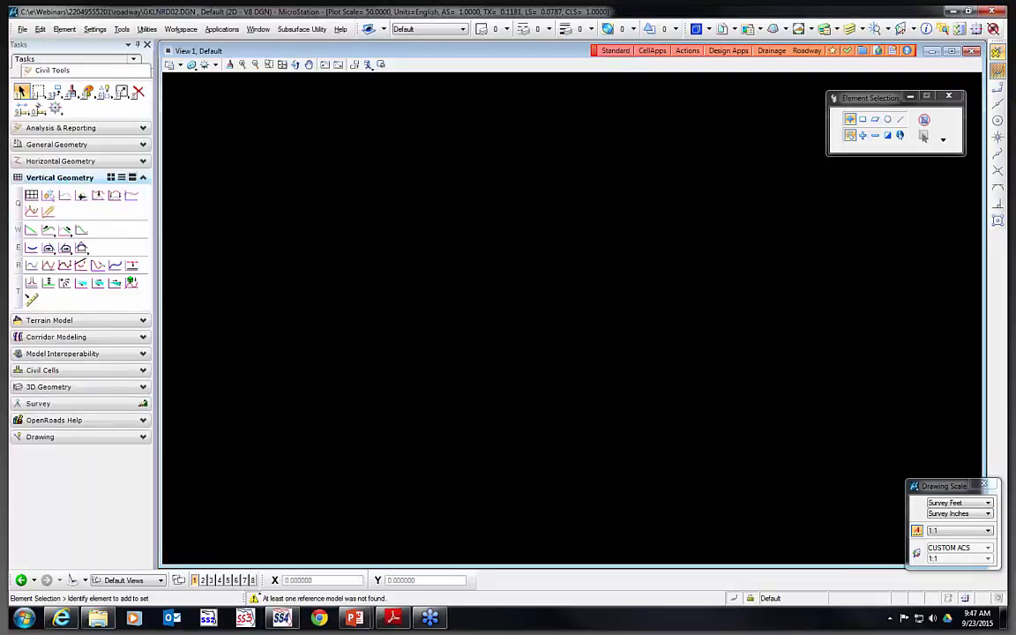
Fit the view to all files and examine the file's attachments in the enlarged References dialog, closing it when done
left_click(282, 64)
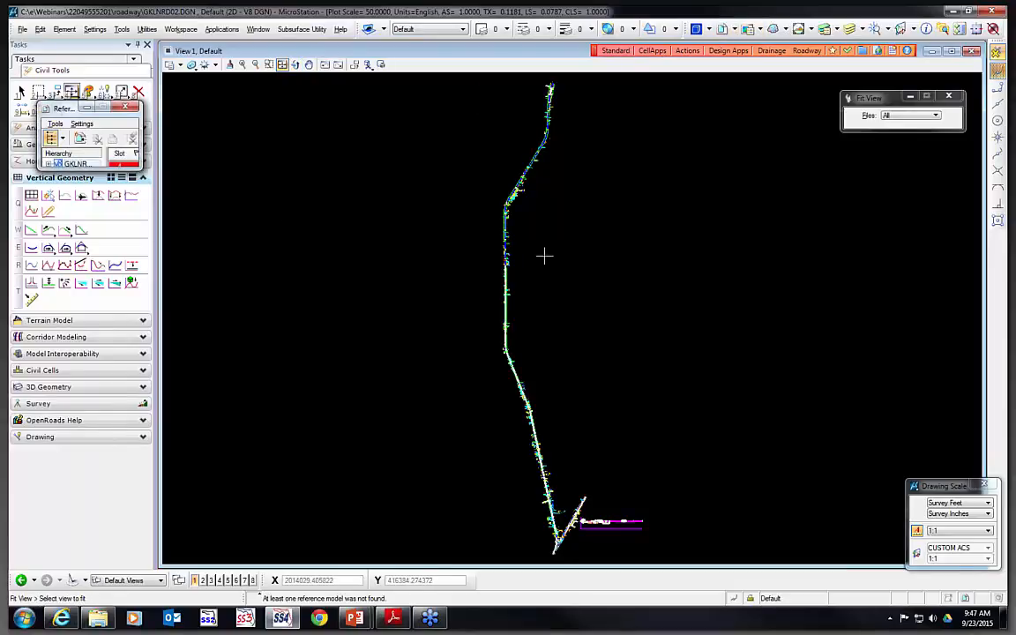
left_click_drag(140, 168, 479, 378)
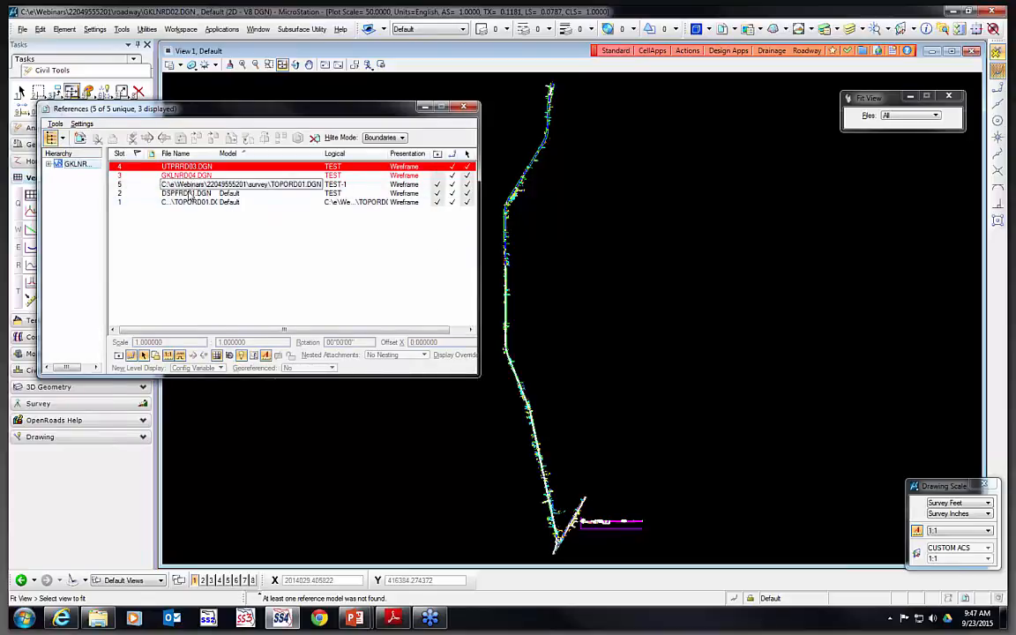
left_click(582, 332)
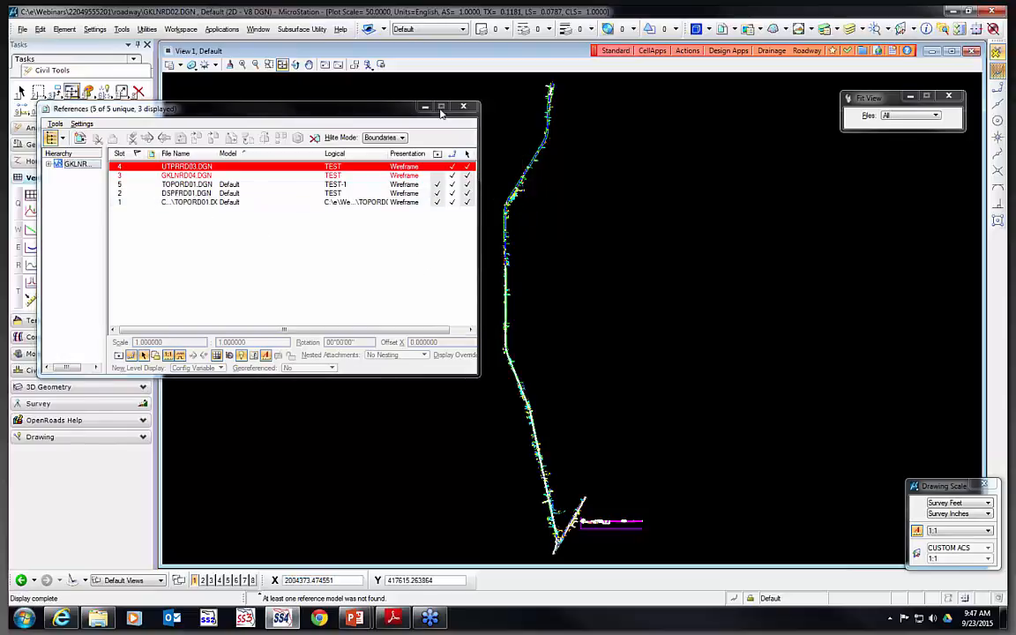
left_click(463, 107)
Open the Reference-Raster Cleanup Utility and add the roadway folder's DSGNRD01.DGN, GKLNRD02.DGN and GKLNRD03.DGN to the files to process
left_click(728, 50)
mouse_move(746, 146)
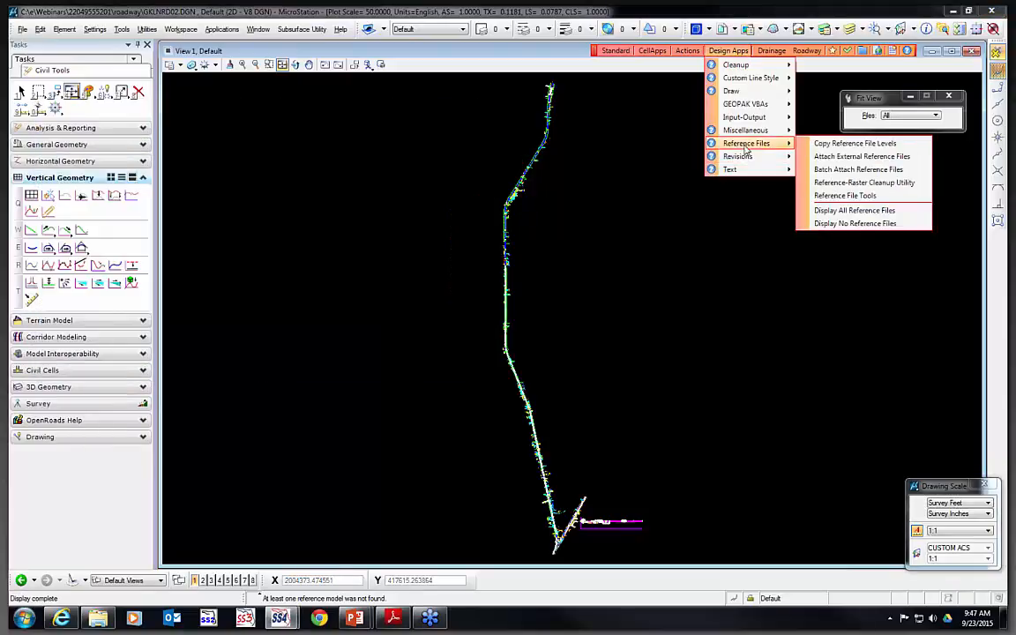
left_click(903, 182)
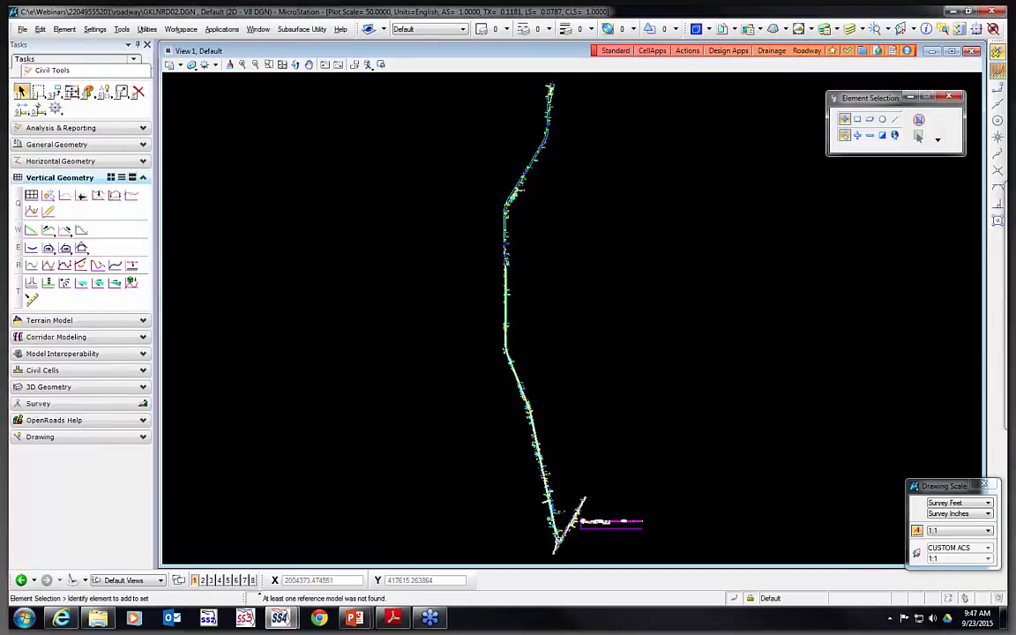
left_click_drag(874, 169, 789, 160)
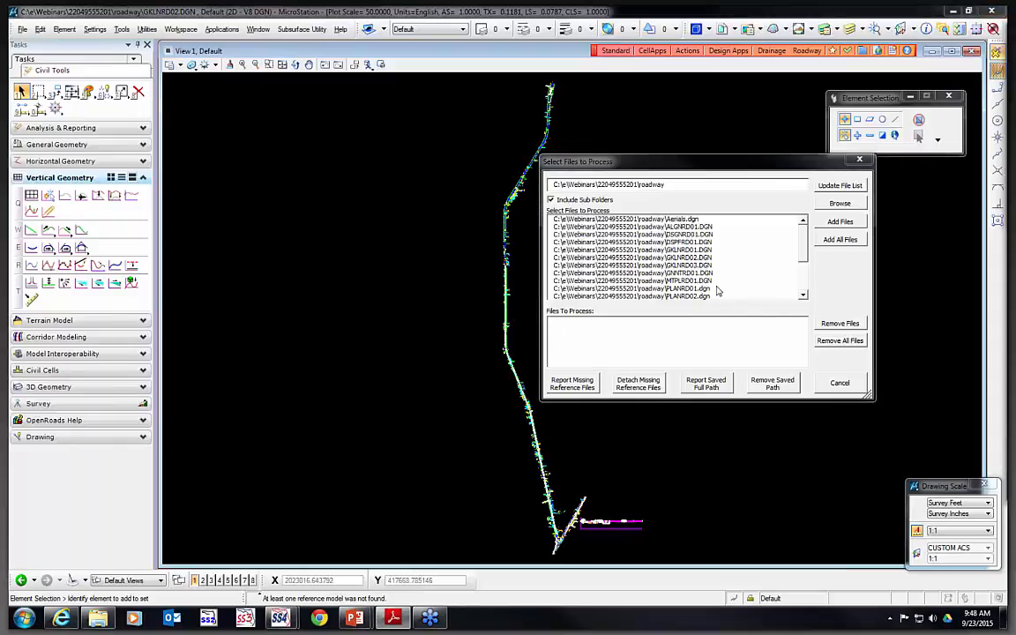
left_click(705, 257)
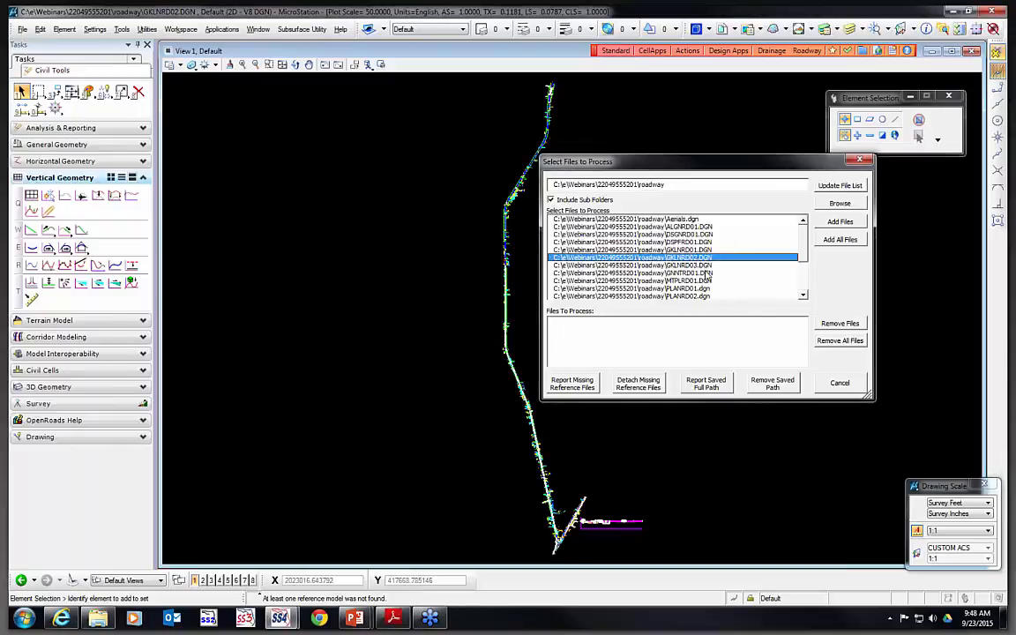
left_click(637, 235, "ctrl")
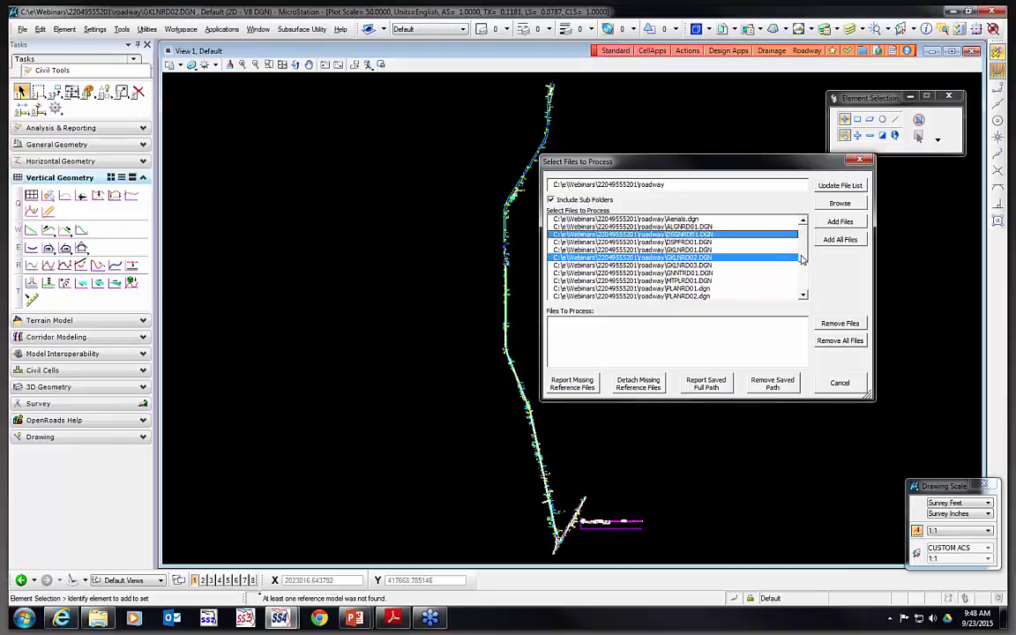
scroll(710, 231, "down", 2)
left_click(708, 228, "ctrl")
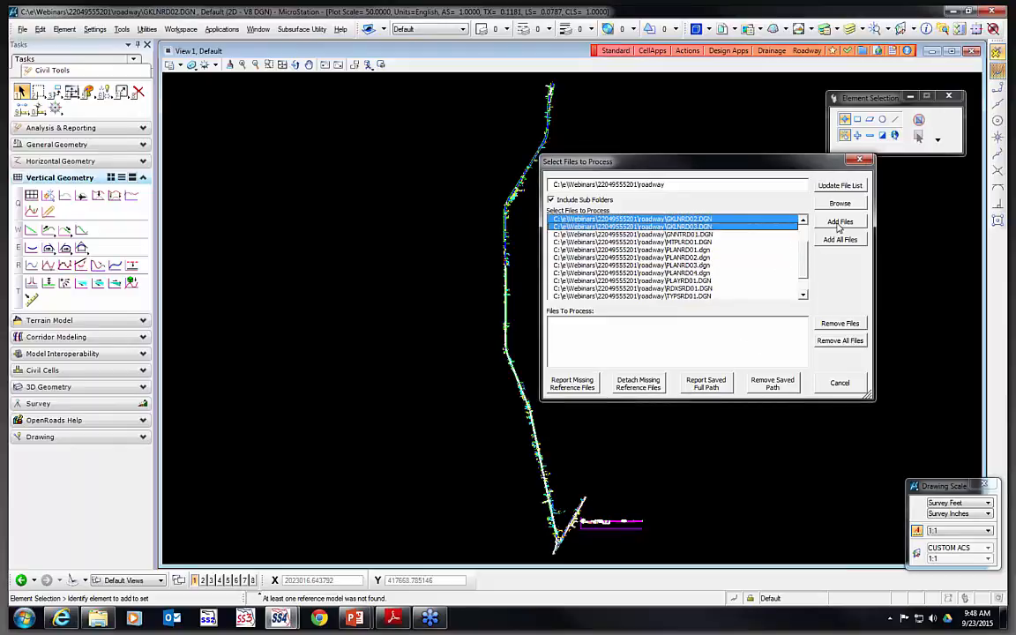
left_click(838, 221)
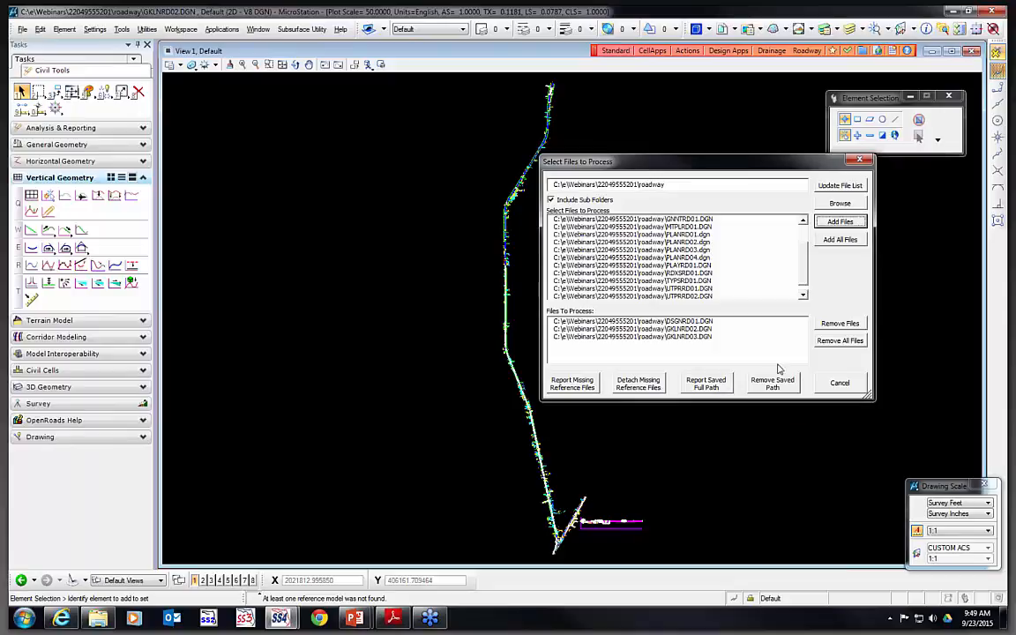
Report the missing reference files of the listed design files, save the results to a file, and close the cleanup utility
left_click(570, 386)
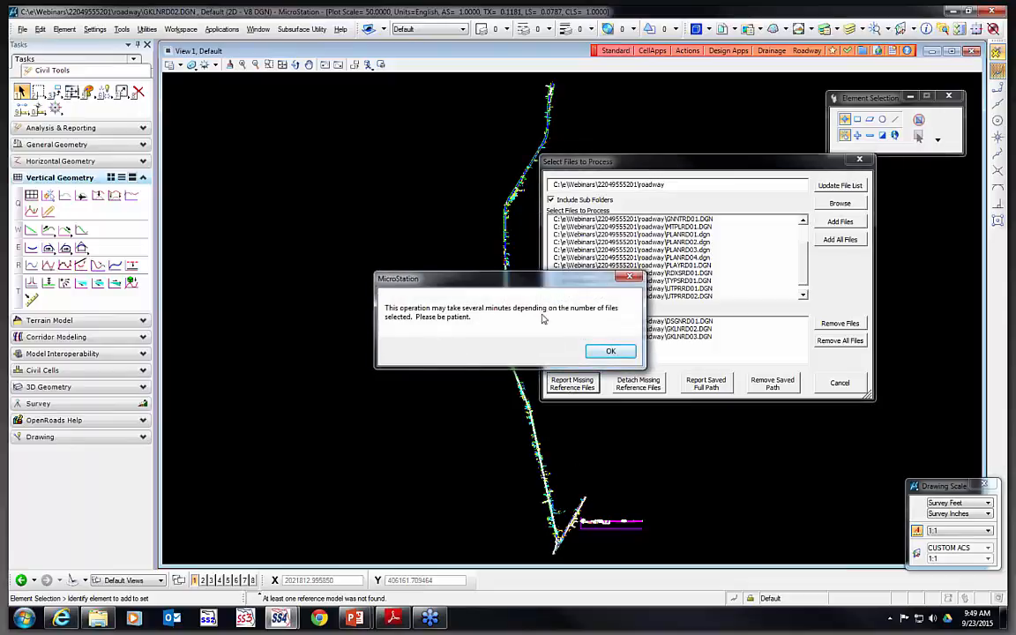
left_click(610, 353)
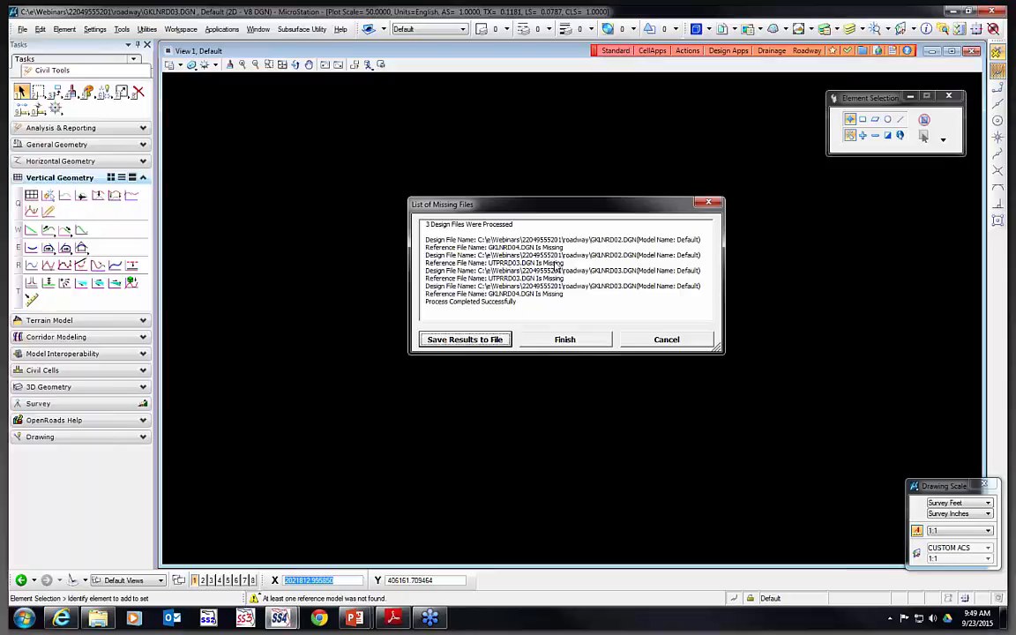
left_click(464, 338)
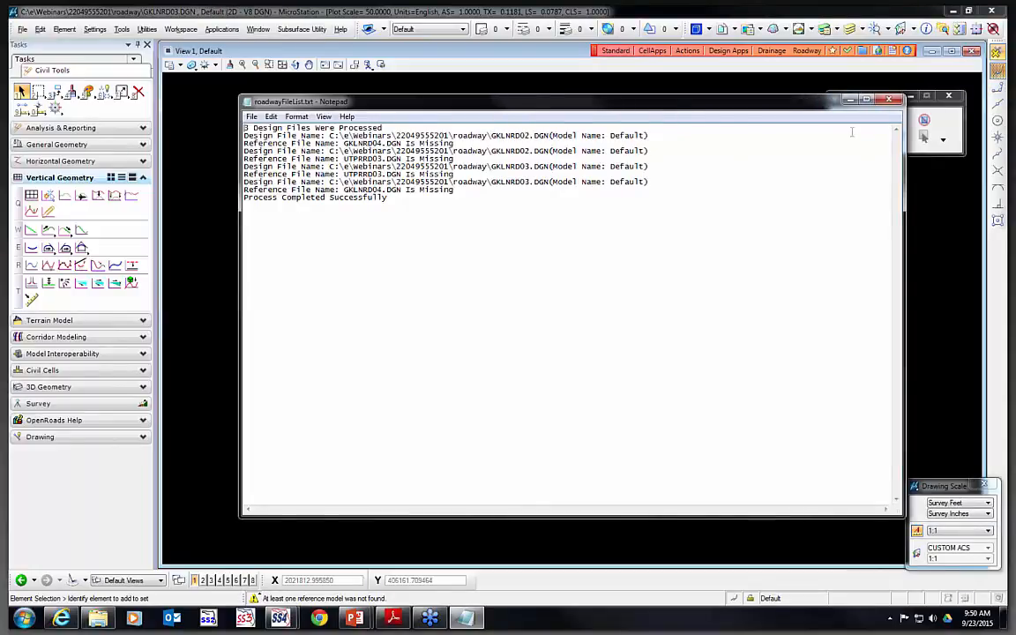
left_click(887, 100)
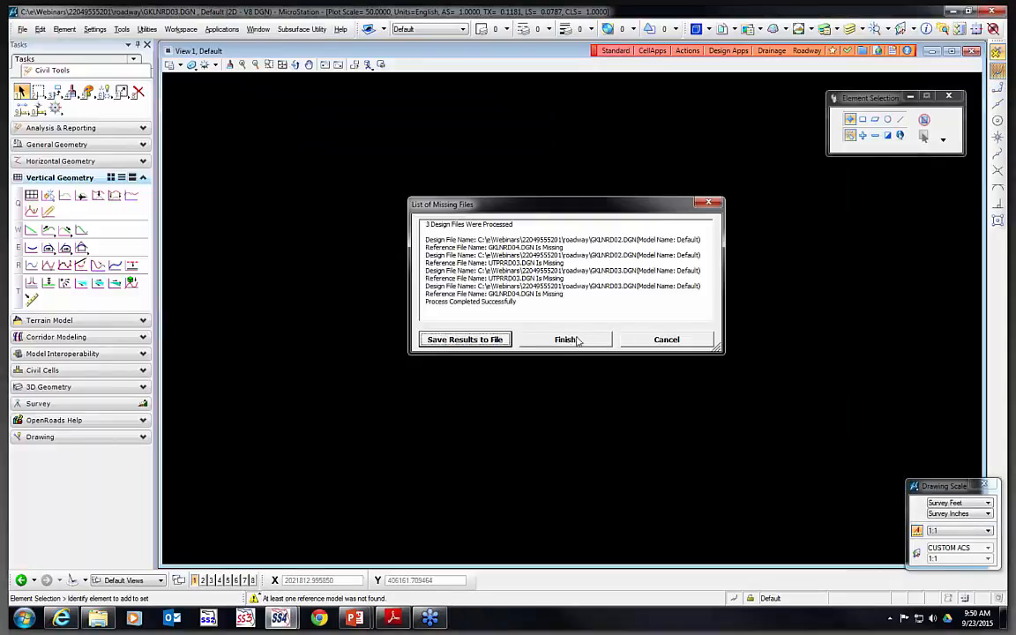
left_click(565, 339)
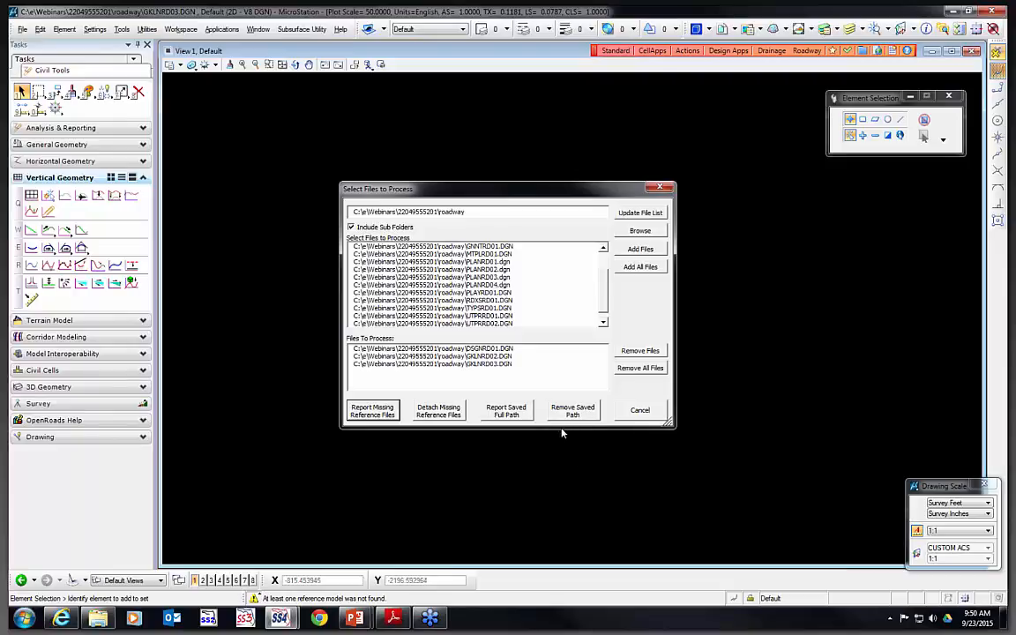
left_click(639, 411)
Open Reference File Tools and generate its reports, keeping processing limited to the current design file only
left_click(723, 55)
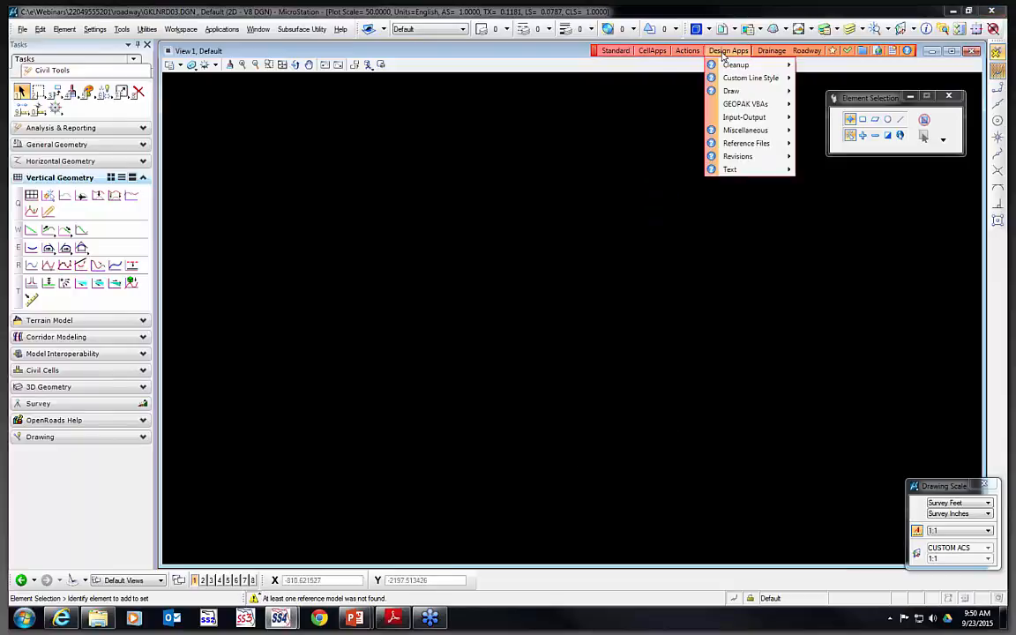
mouse_move(749, 142)
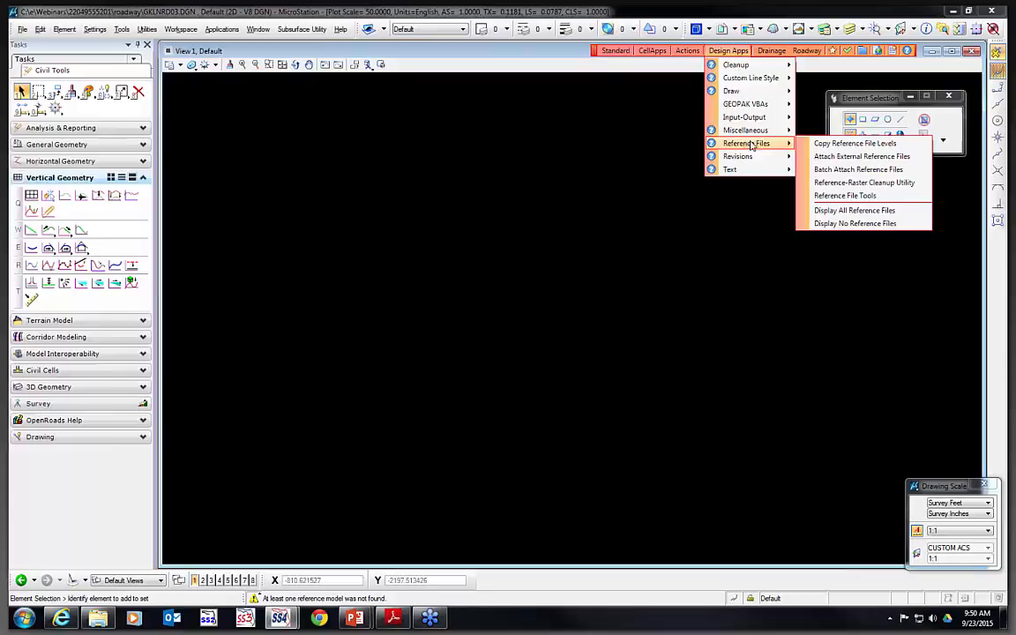
left_click(845, 196)
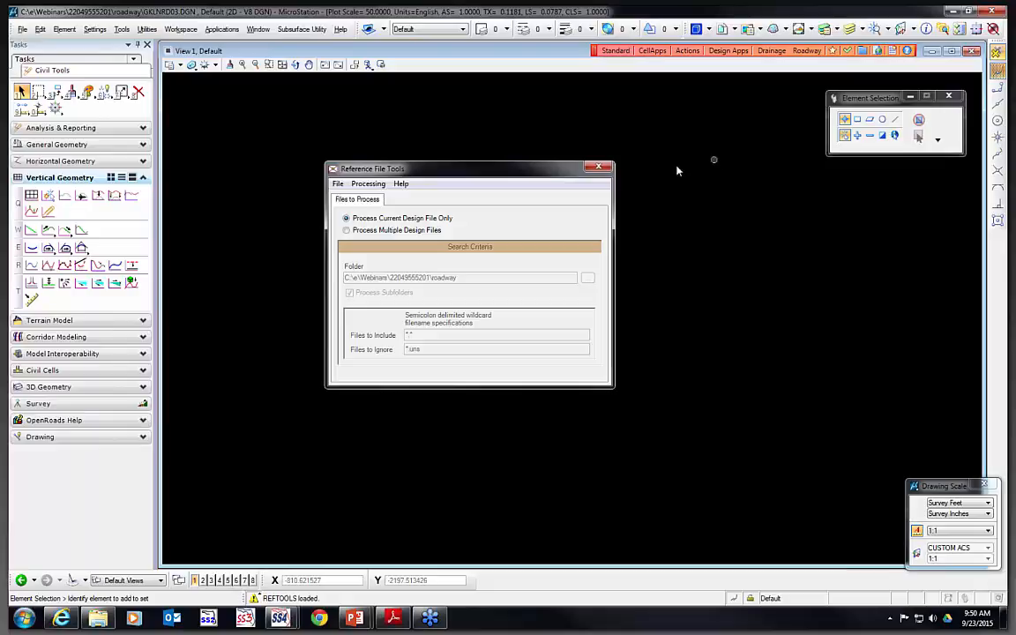
left_click(338, 183)
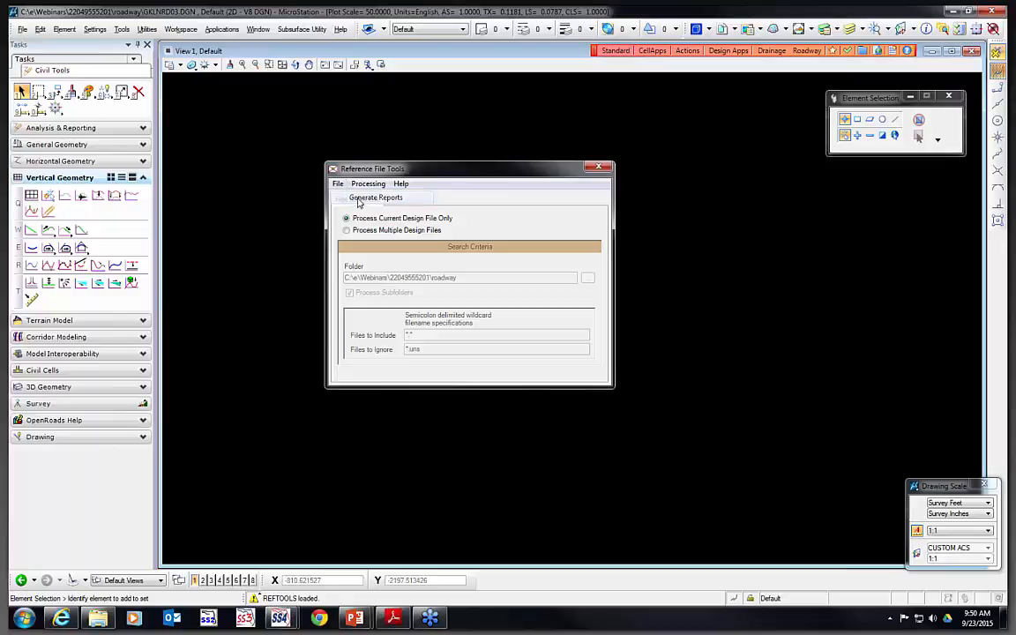
left_click(354, 198)
left_click_drag(787, 73, 678, 61)
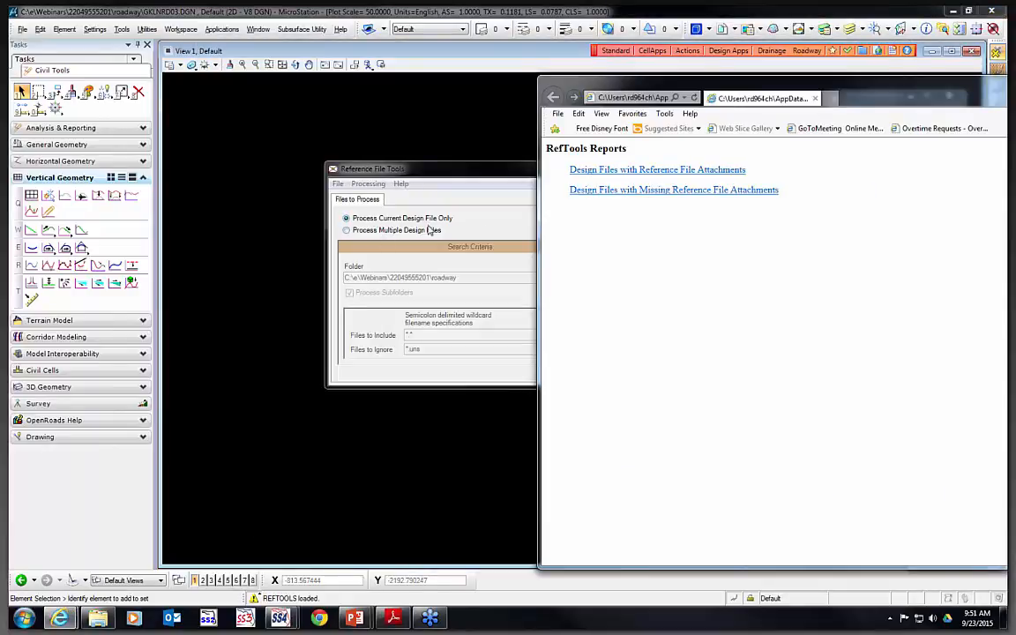
left_click_drag(863, 97, 998, 93)
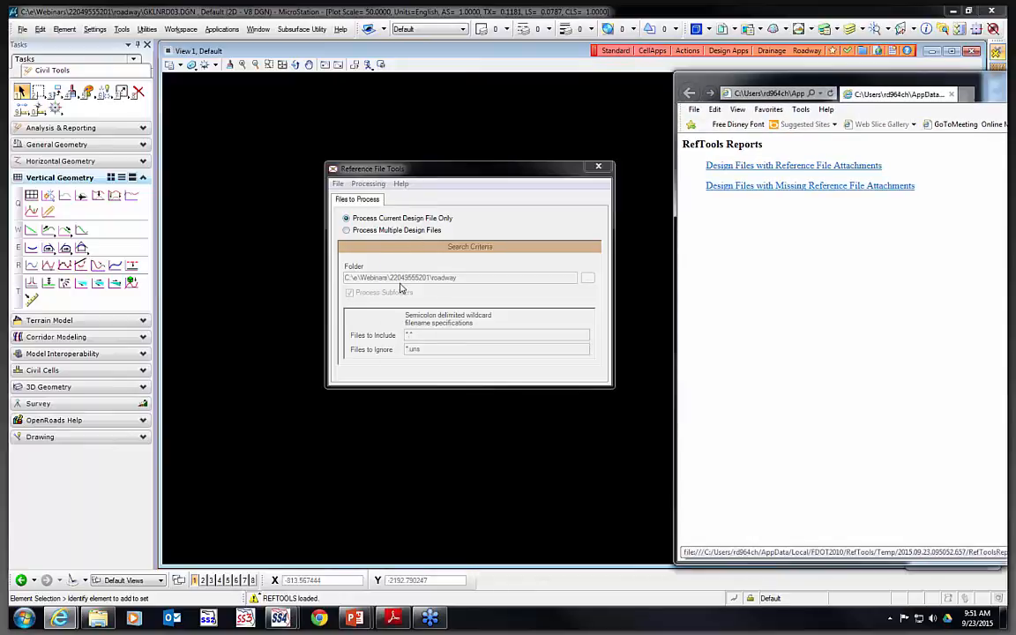
left_click(346, 230)
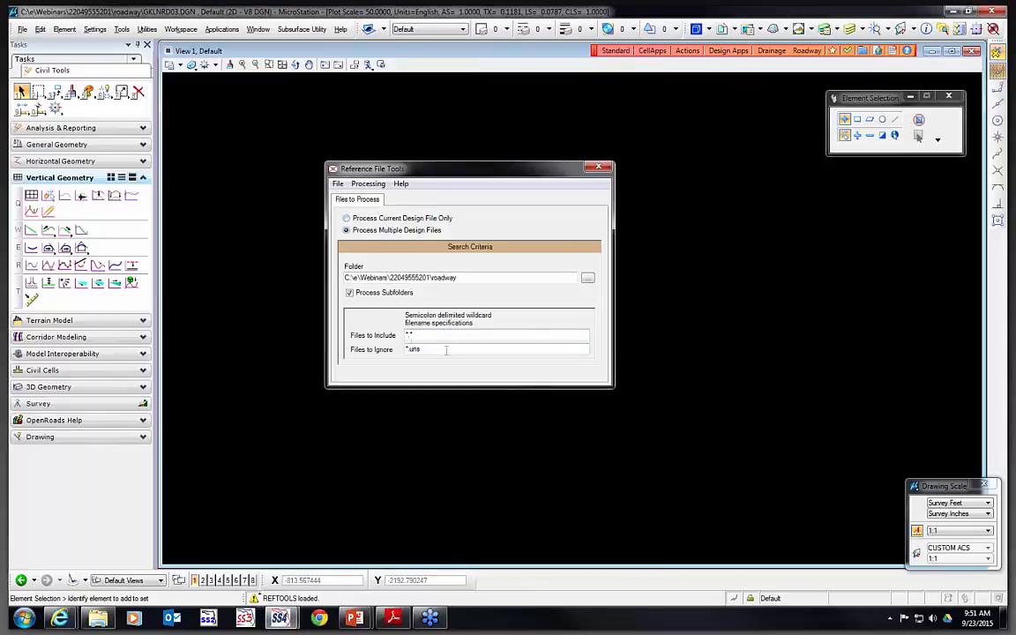
left_click(381, 219)
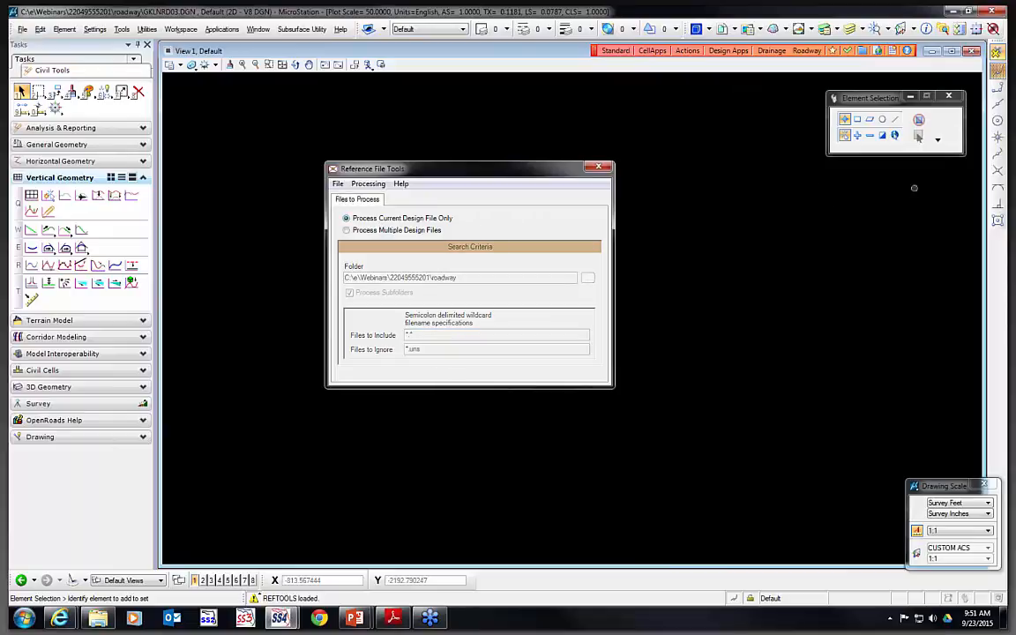
Examine the RefTools reports on design files with reference file attachments and with missing reference file attachments
left_click_drag(1015, 92, 644, 86)
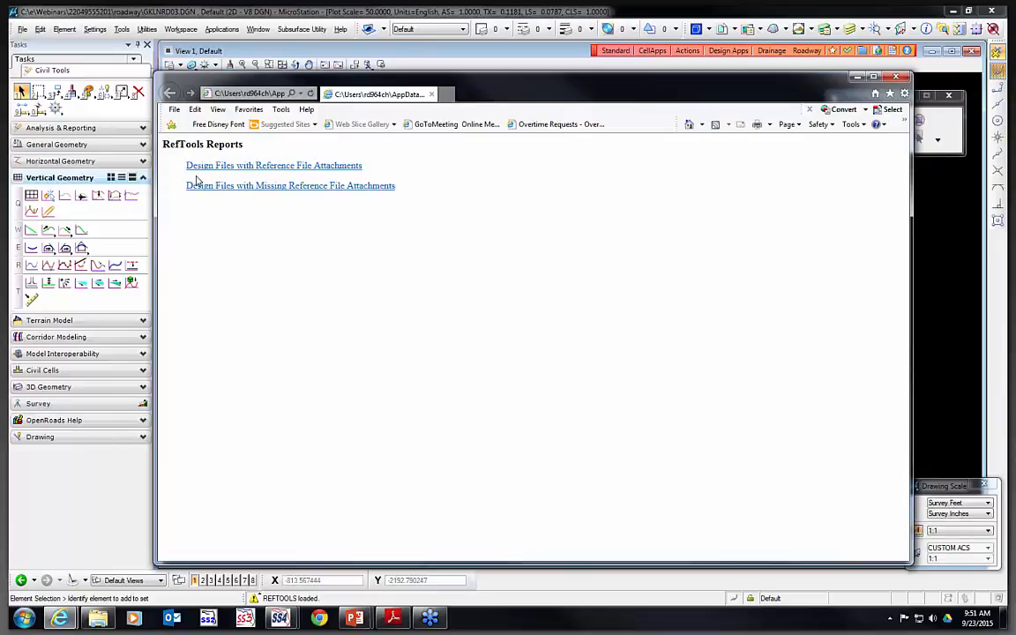
left_click(317, 165)
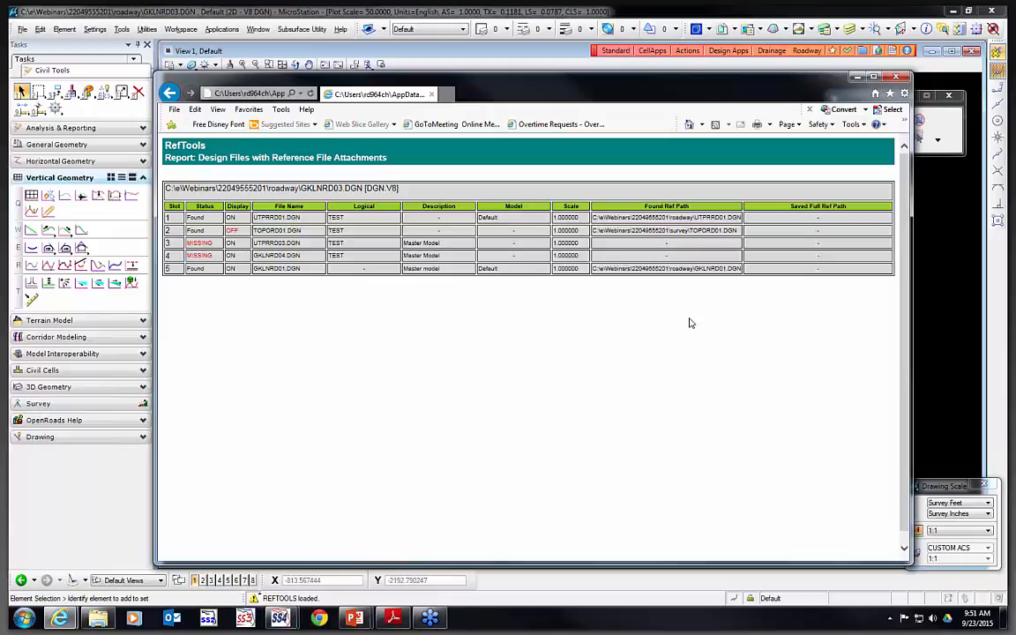
left_click(896, 77)
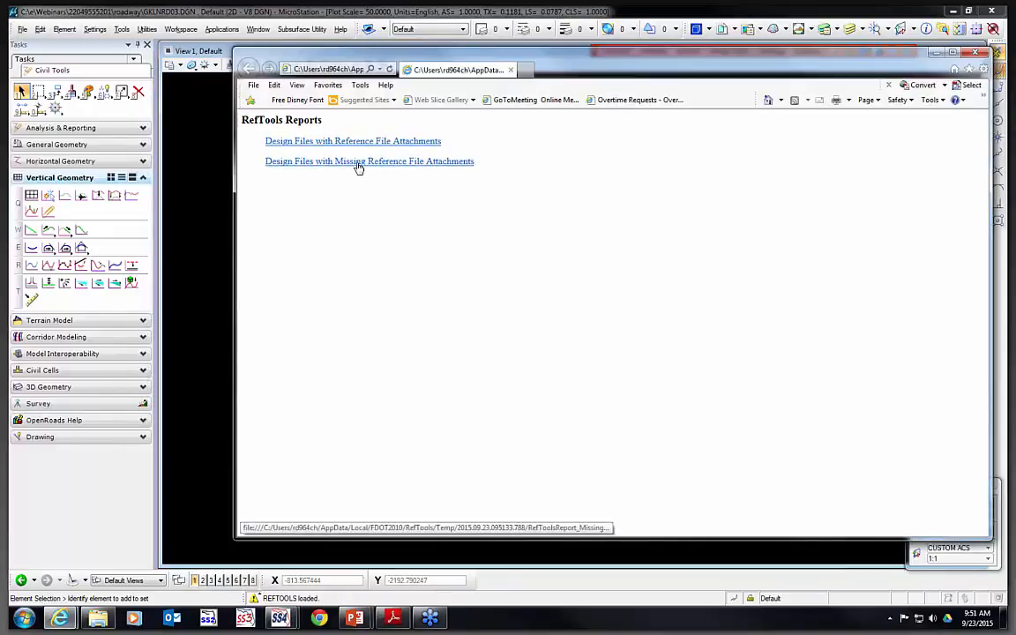
left_click(438, 164)
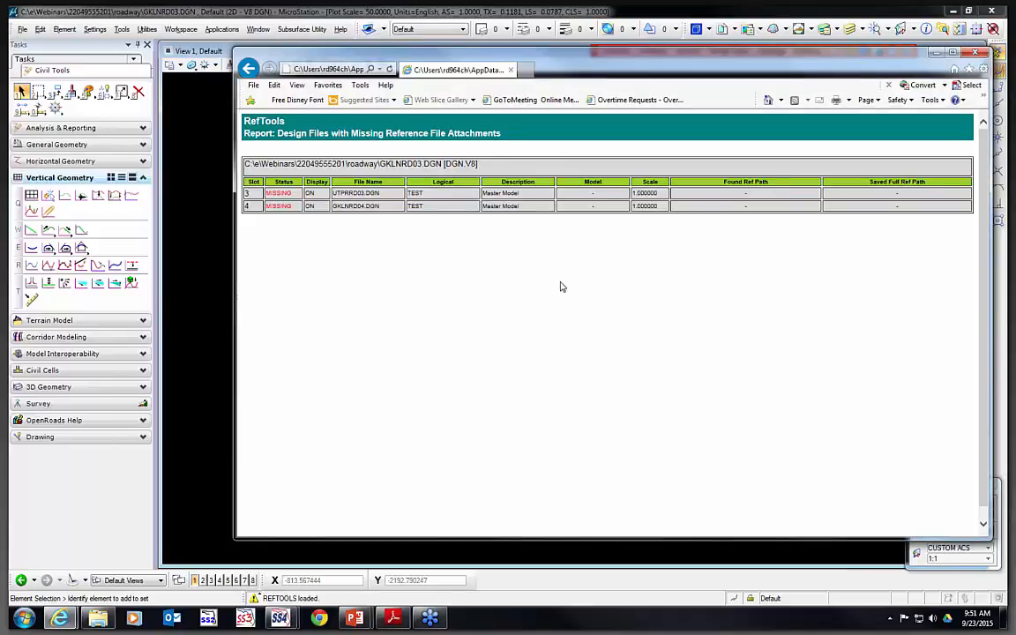
left_click(937, 53)
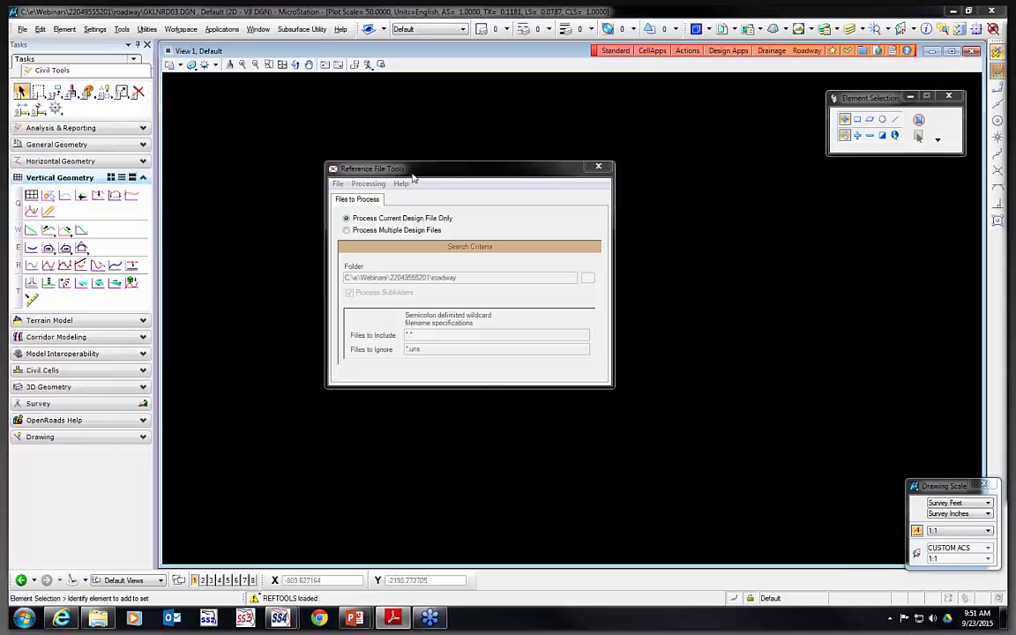
Add a file operation in Reference File Tools that processes all reference files
left_click(381, 183)
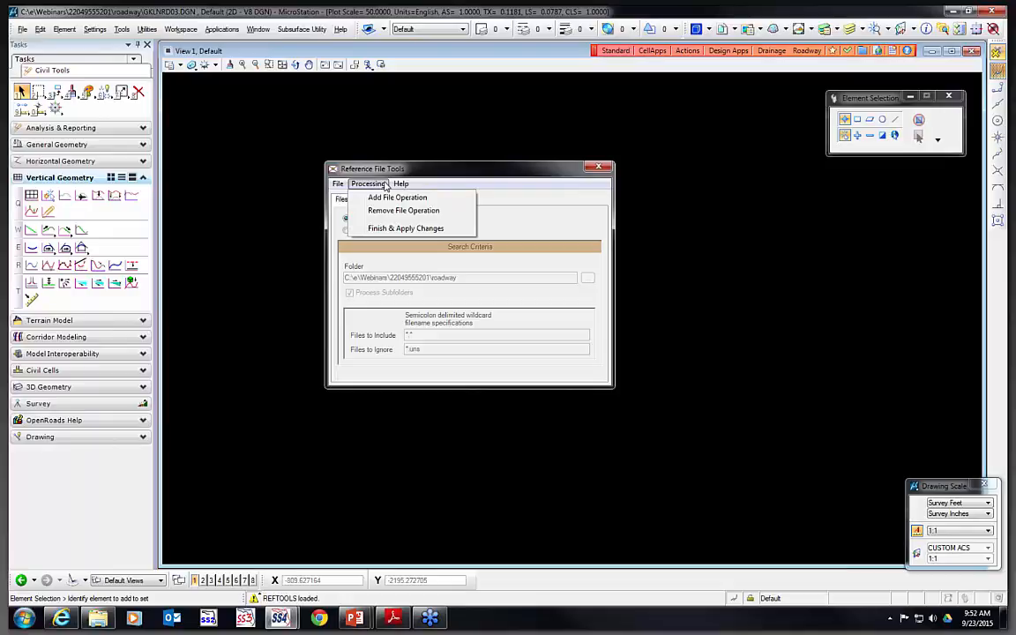
left_click(399, 198)
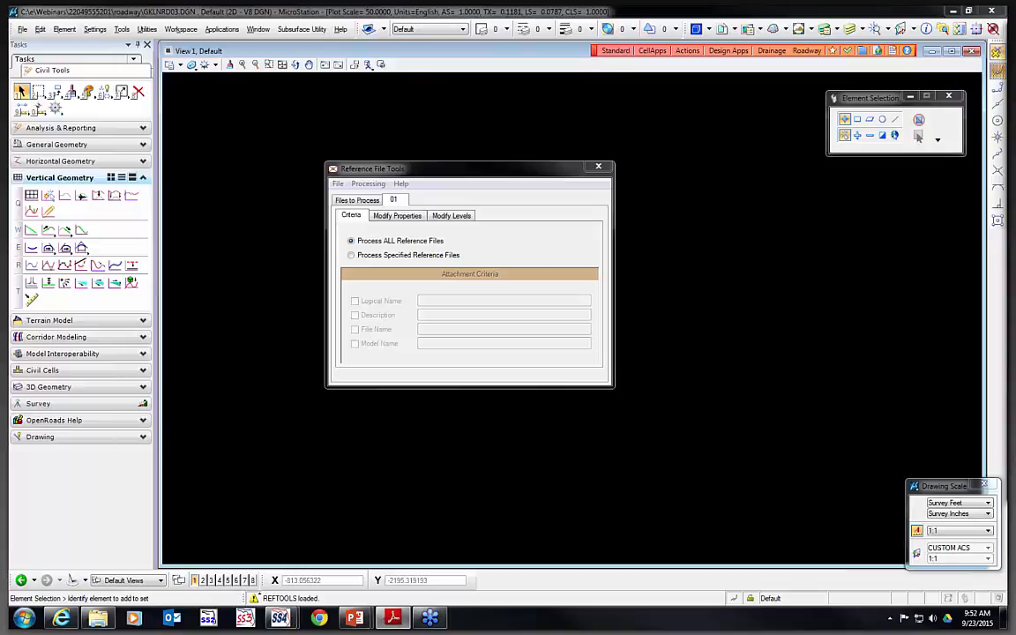
left_click(394, 256)
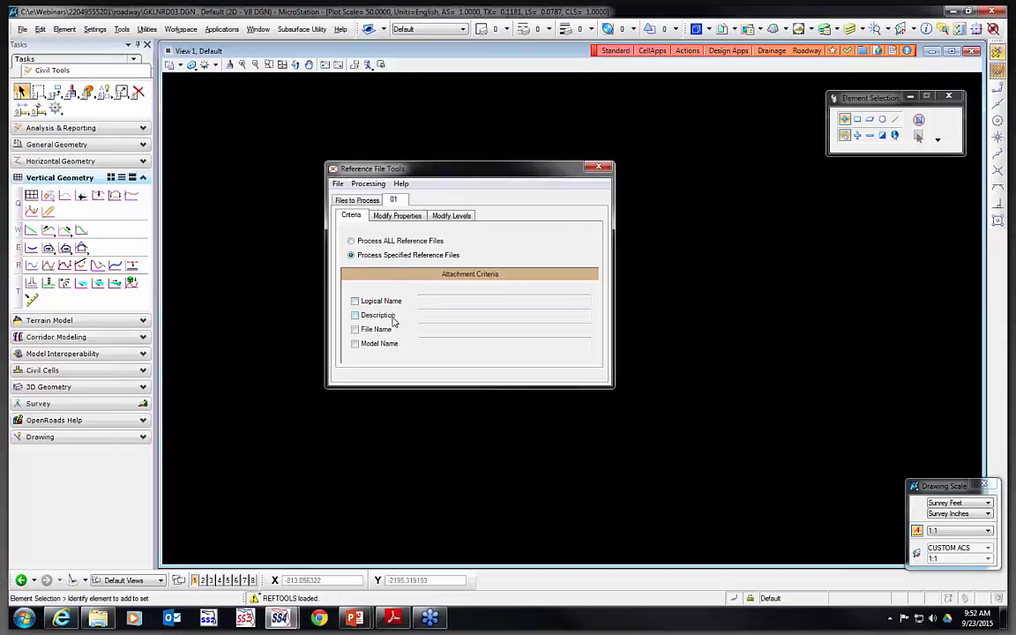
left_click(430, 241)
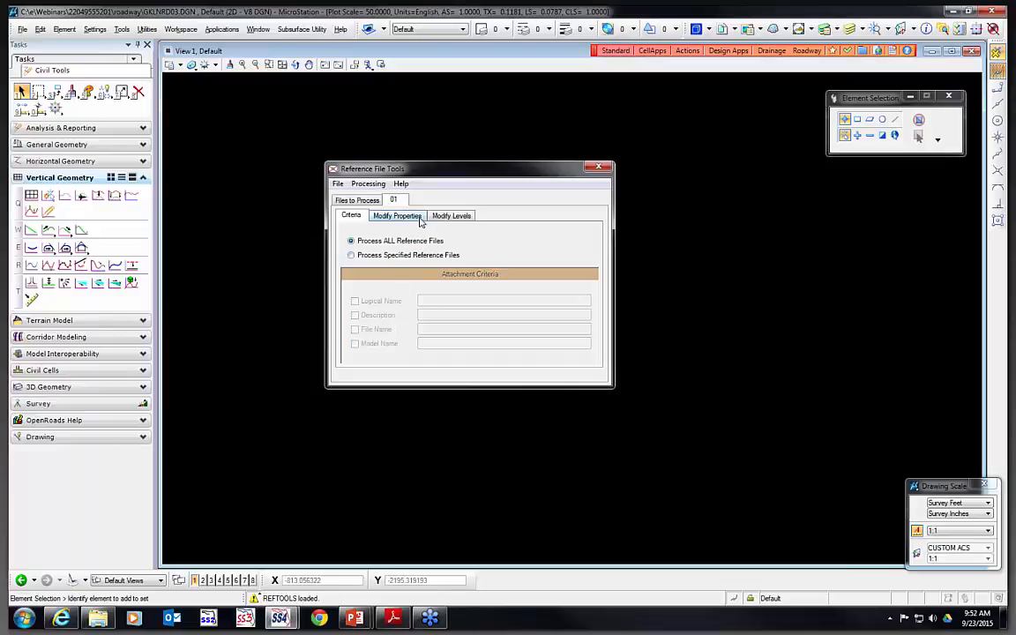
Set the file operation to change the attachments' logical name to WEBINAR, and open its attachment level settings
left_click(406, 217)
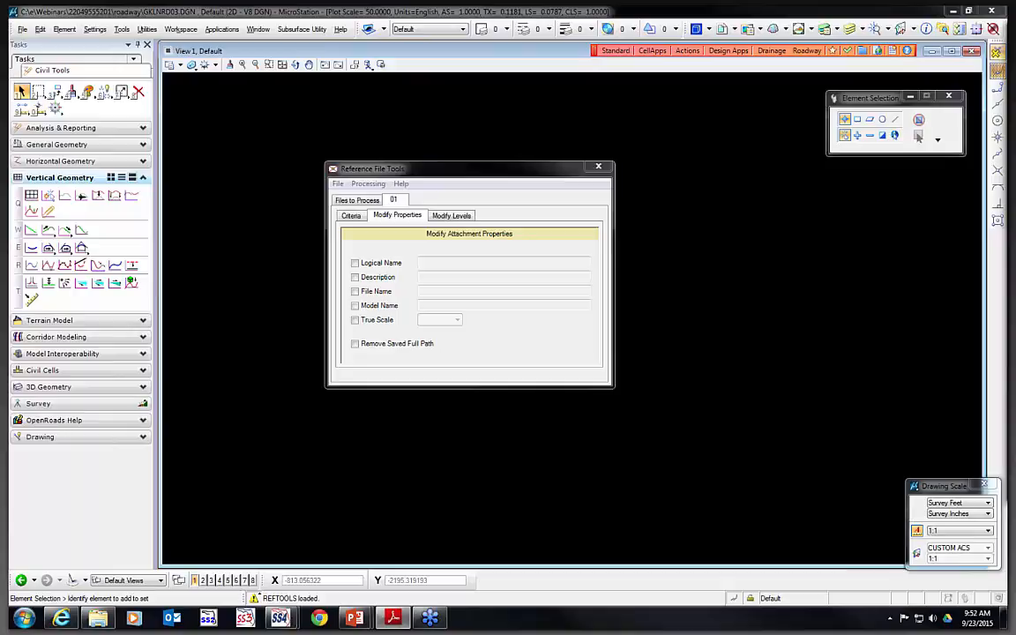
left_click(354, 263)
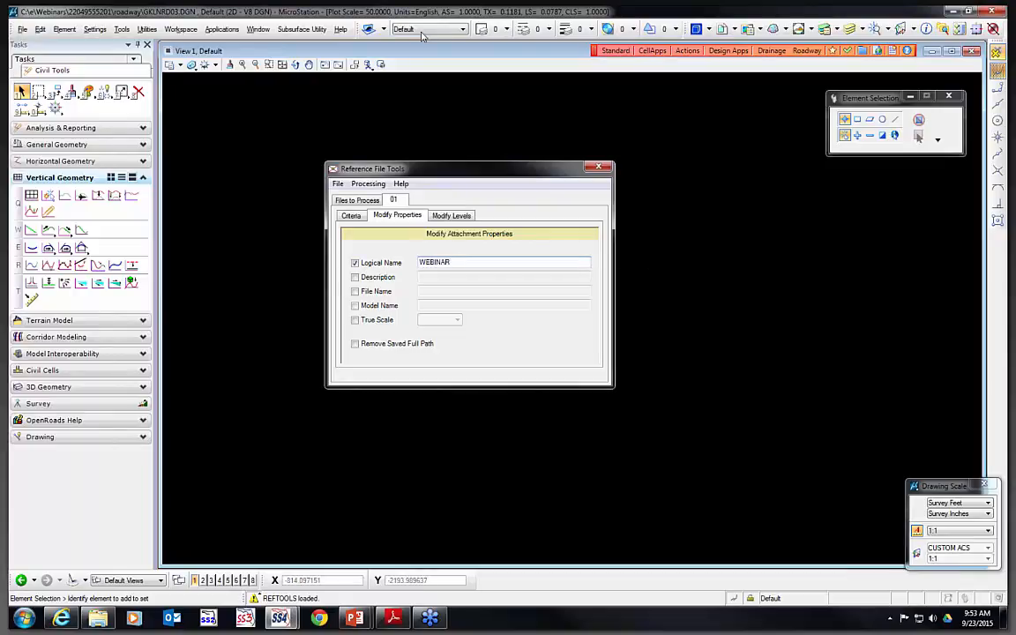
left_click(452, 215)
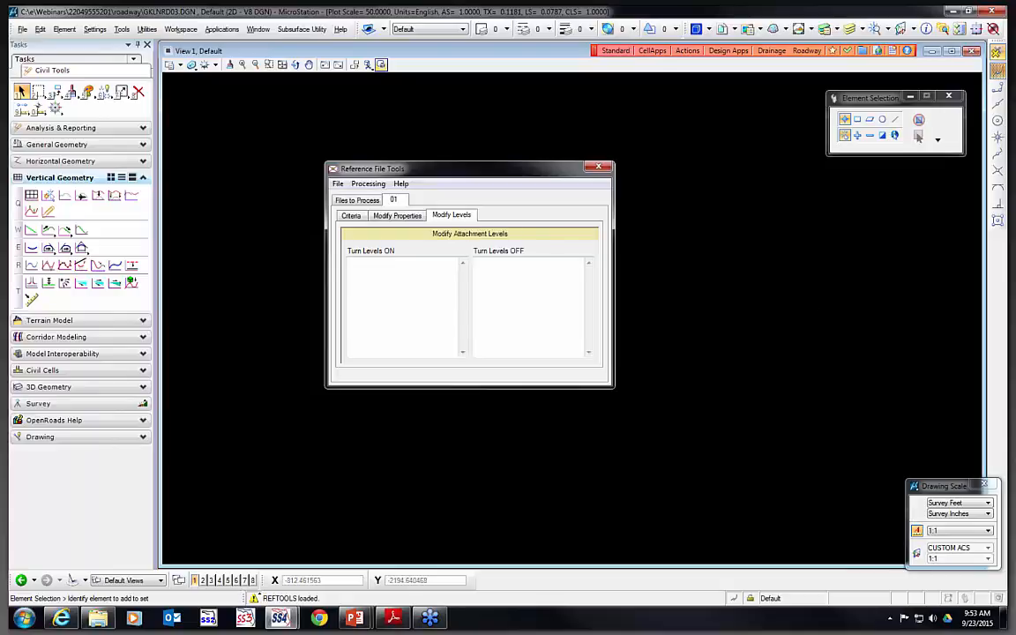
Set the file operation to turn off the Default level in the attachments, and apply the changes to the current design file
left_click(392, 617)
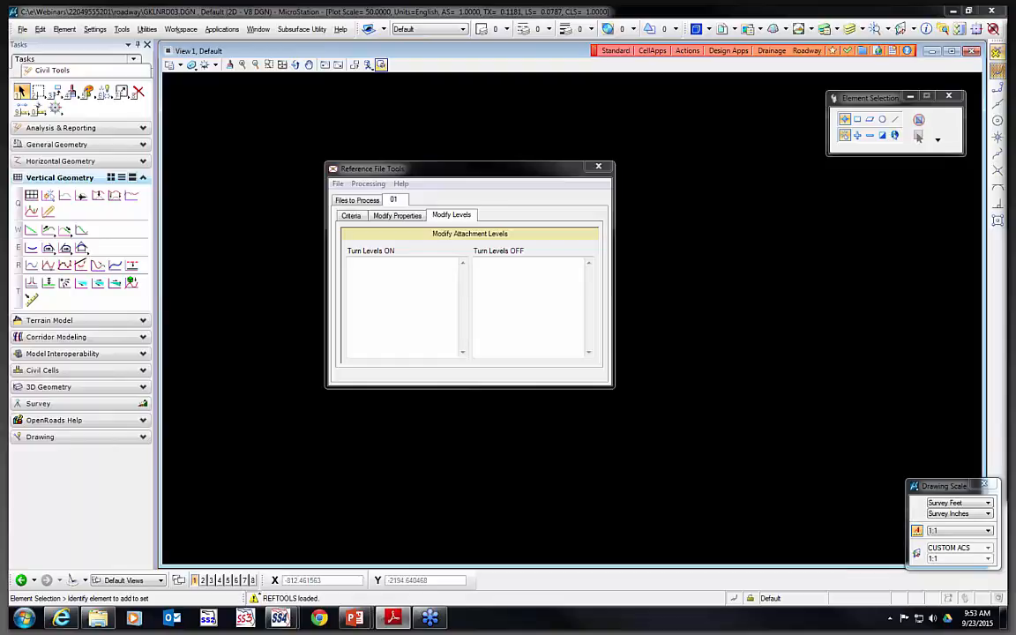
left_click(520, 273)
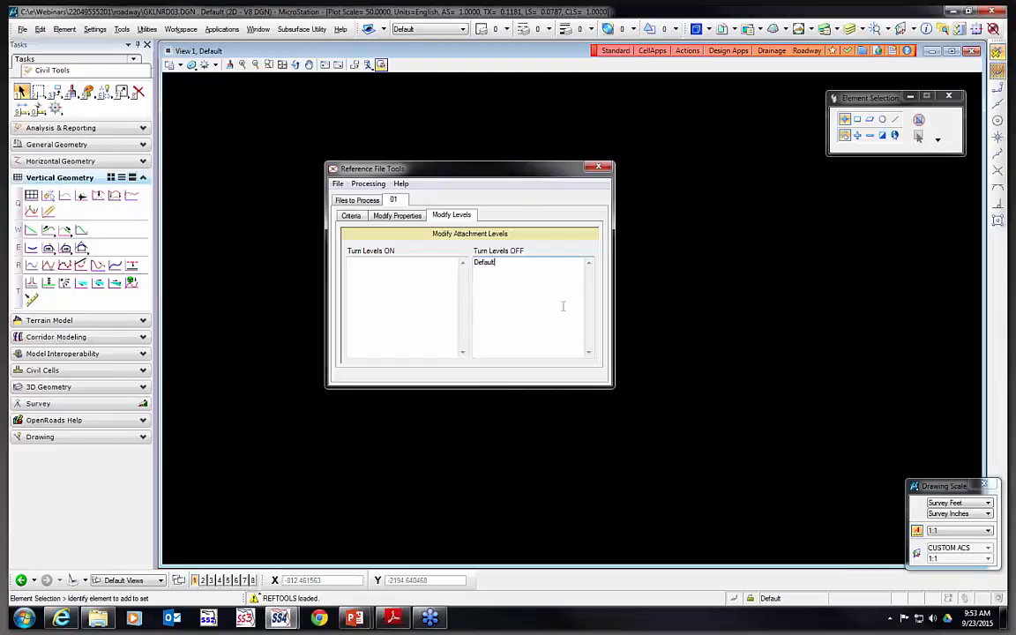
left_click(361, 202)
left_click(368, 183)
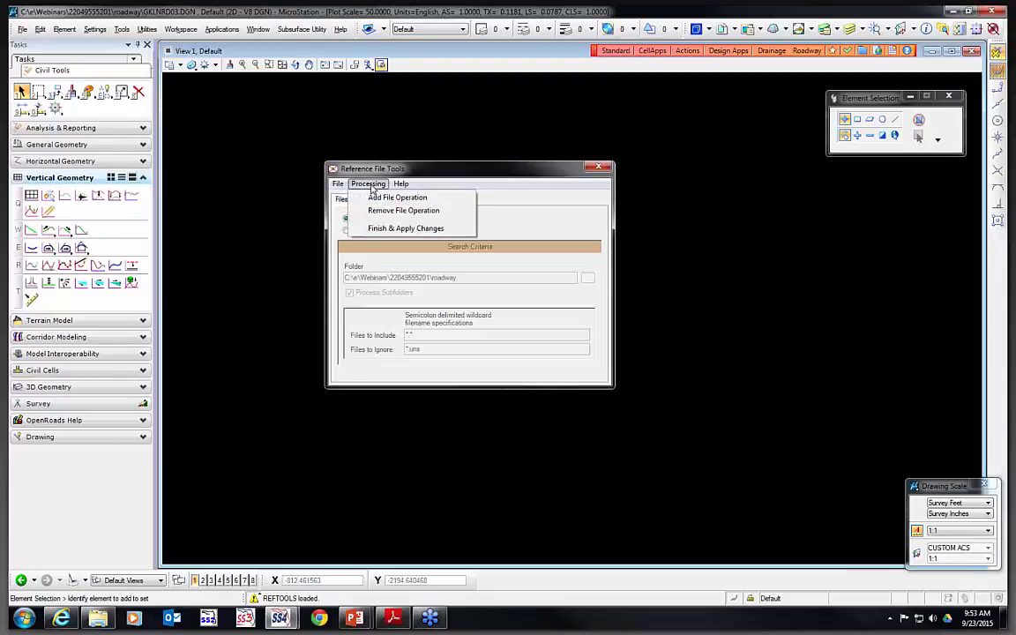
left_click(397, 229)
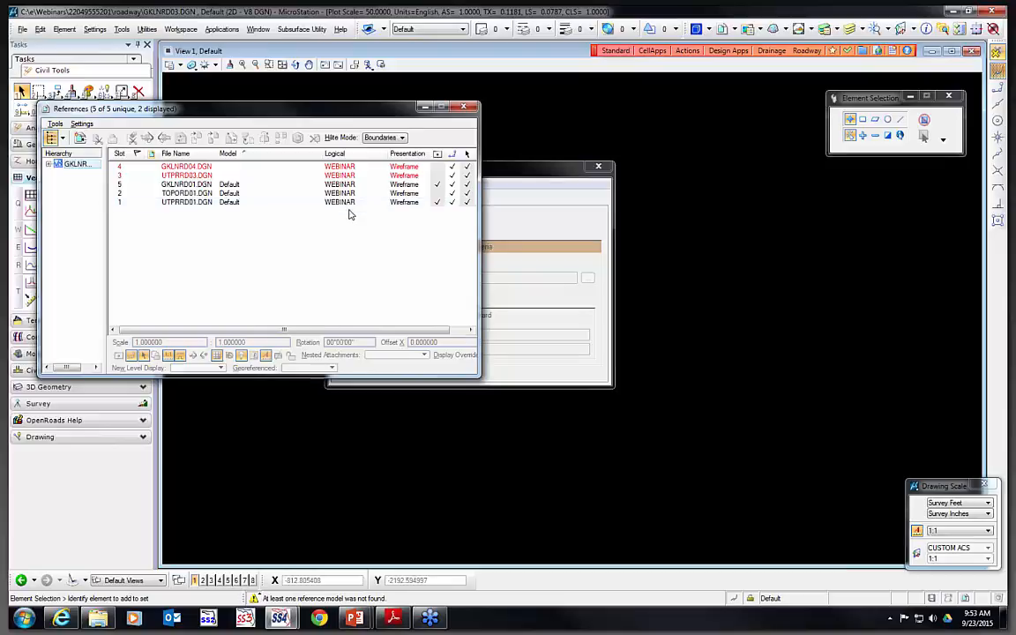
Remove the file operation from Reference File Tools, and close that dialog and the References dialog
left_click(282, 64)
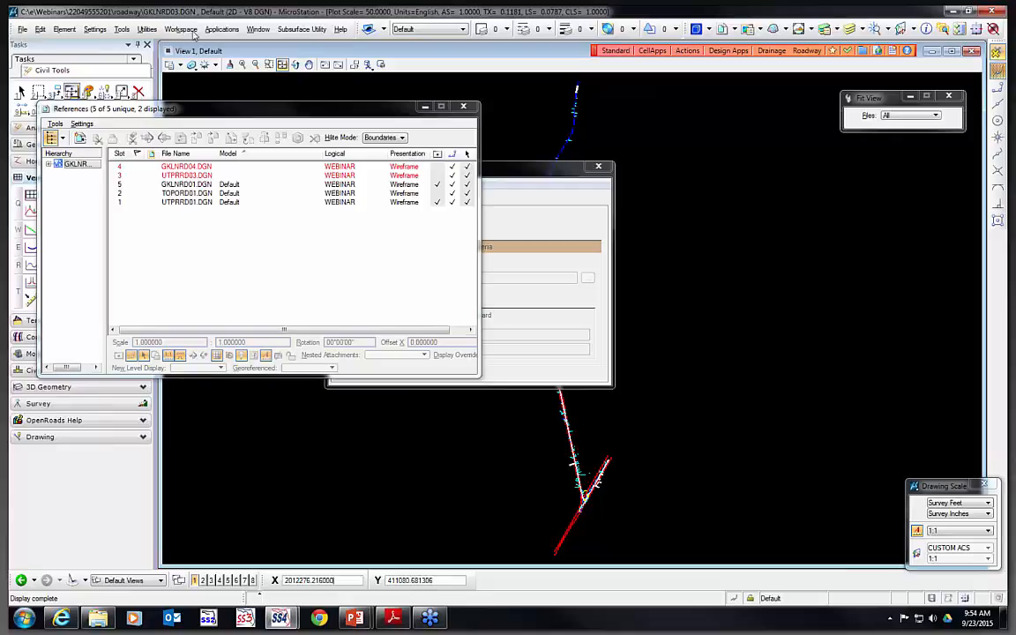
left_click_drag(551, 169, 734, 146)
left_click(559, 161)
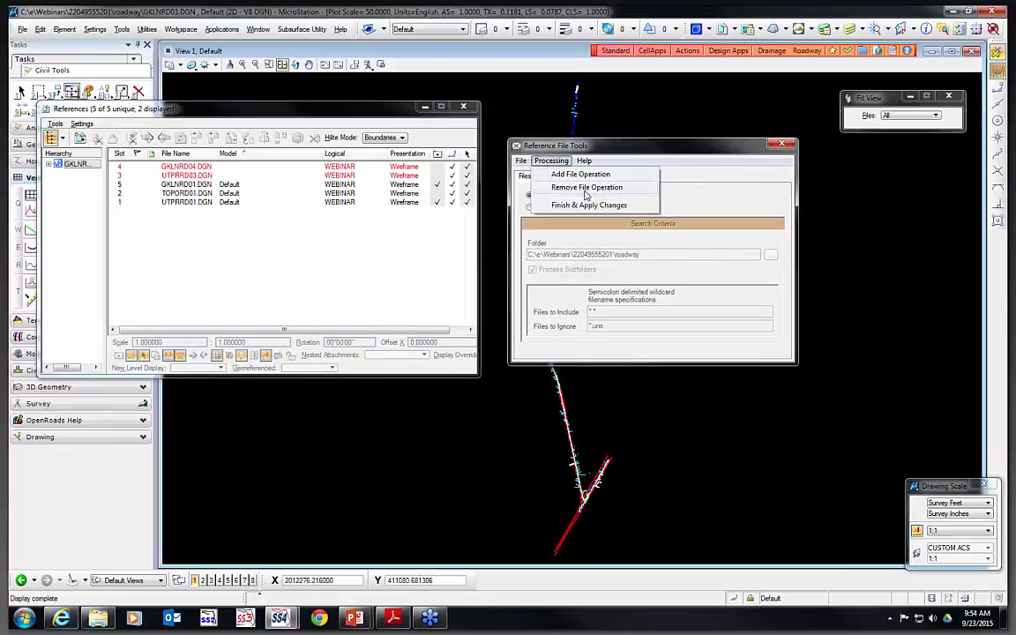
left_click(572, 189)
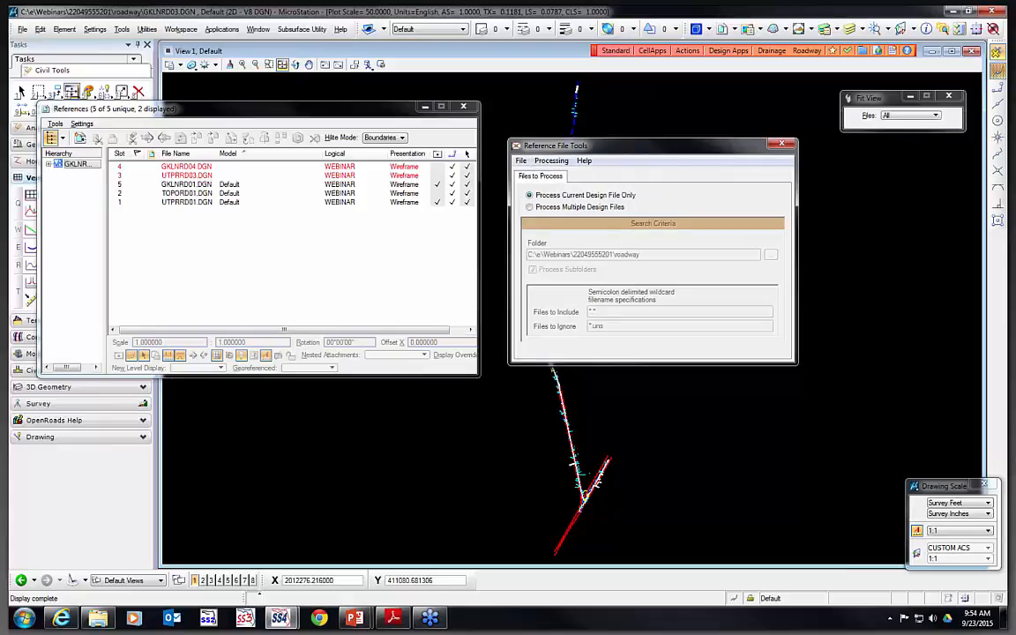
left_click(463, 106)
left_click(781, 143)
Display all reference files with the Design Apps reference tools, and open the References list to check their display status
left_click(728, 50)
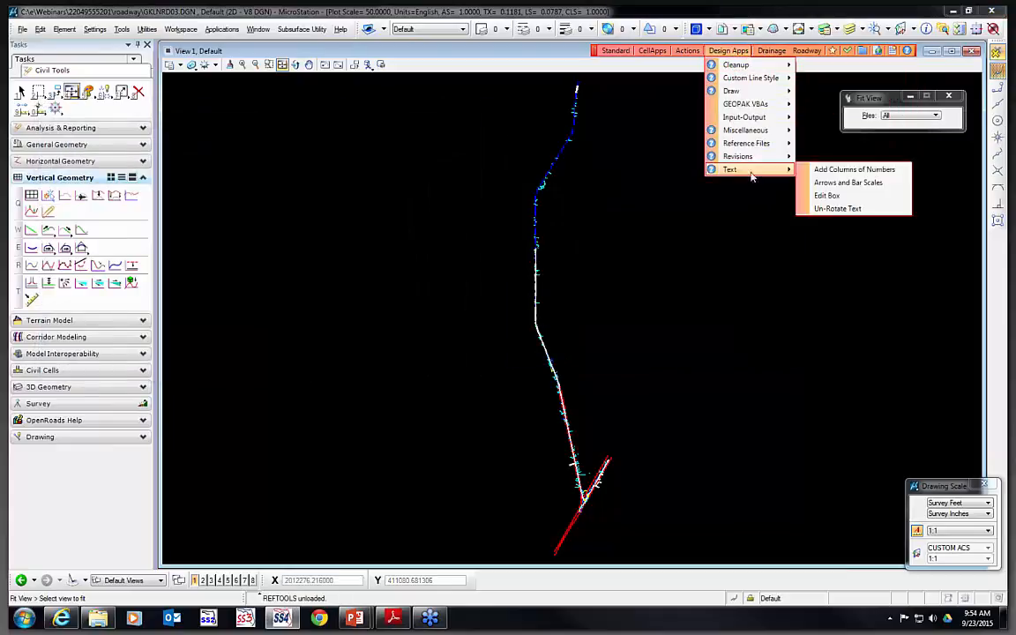
mouse_move(756, 148)
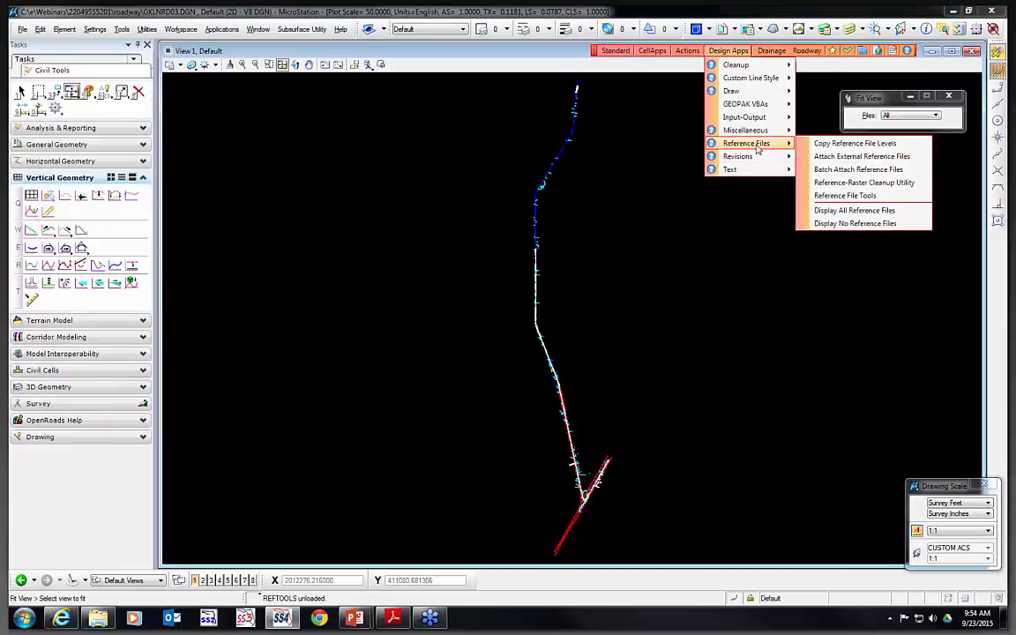
left_click(898, 211)
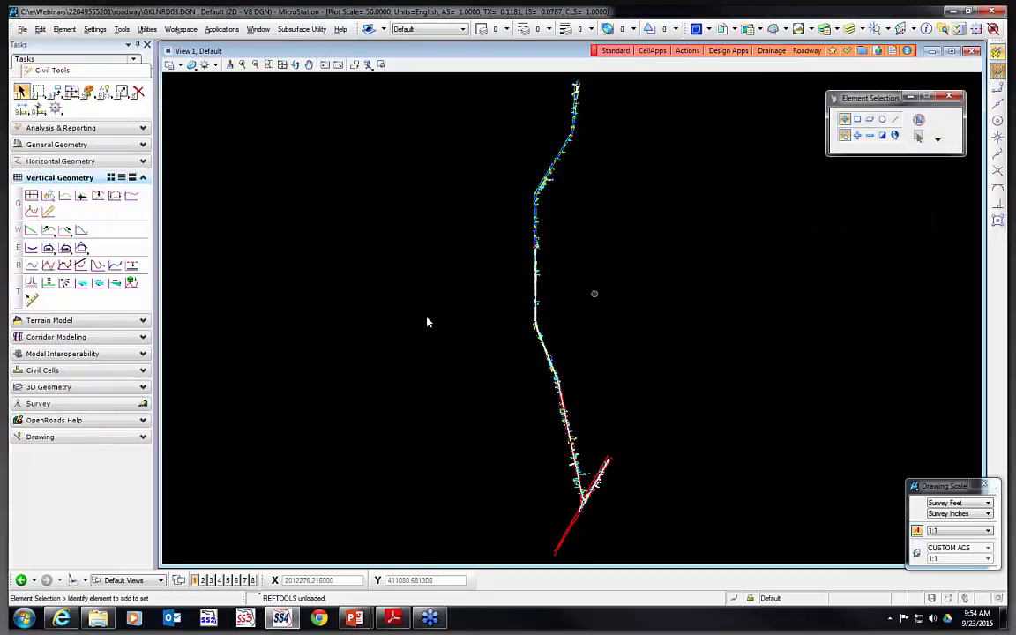
left_click(720, 30)
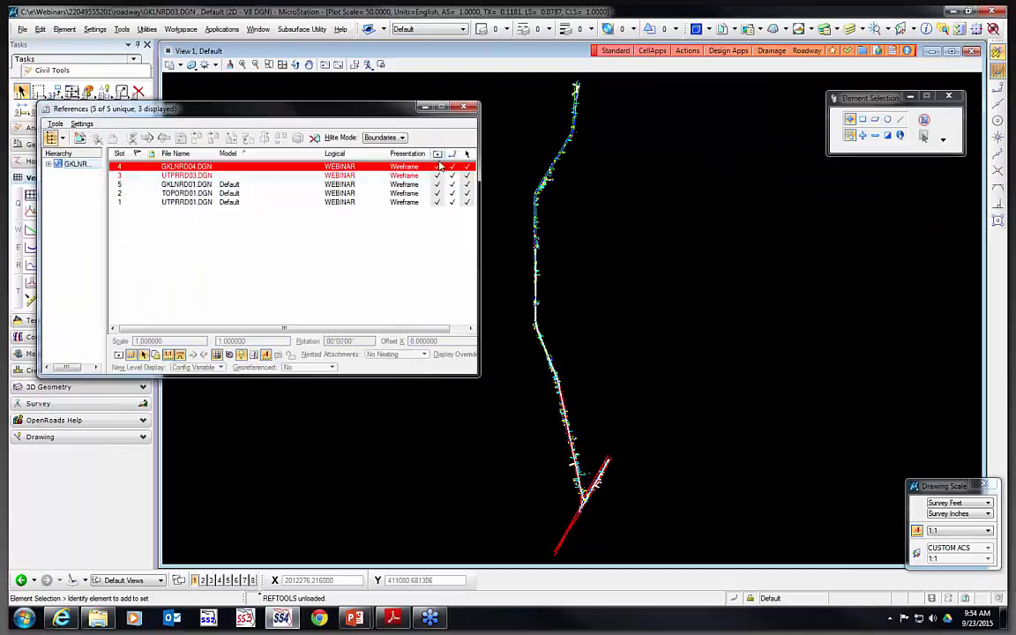
Turn off the display of every reference file with Display No Reference Files
left_click(732, 51)
mouse_move(758, 143)
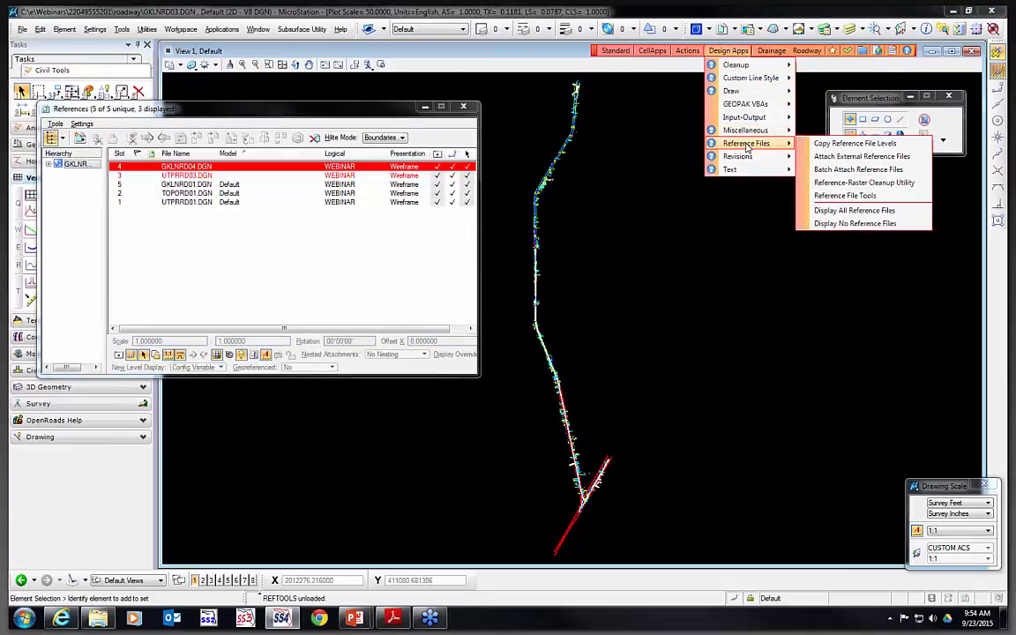
left_click(855, 223)
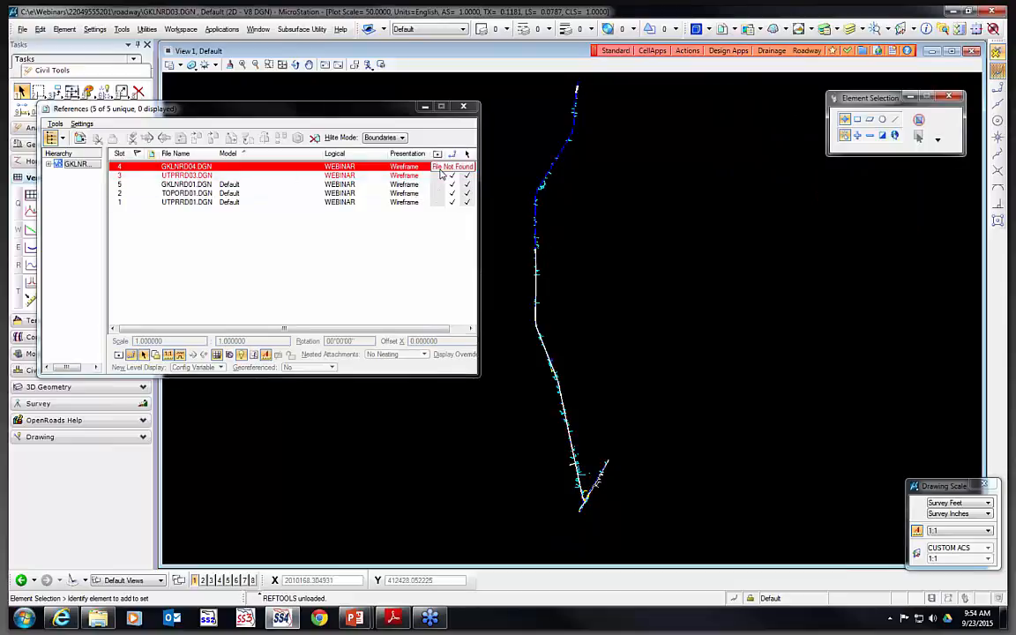
Open the project notes design file GNNTRD01.DGN from the roadway folder
key("alt+Tab")
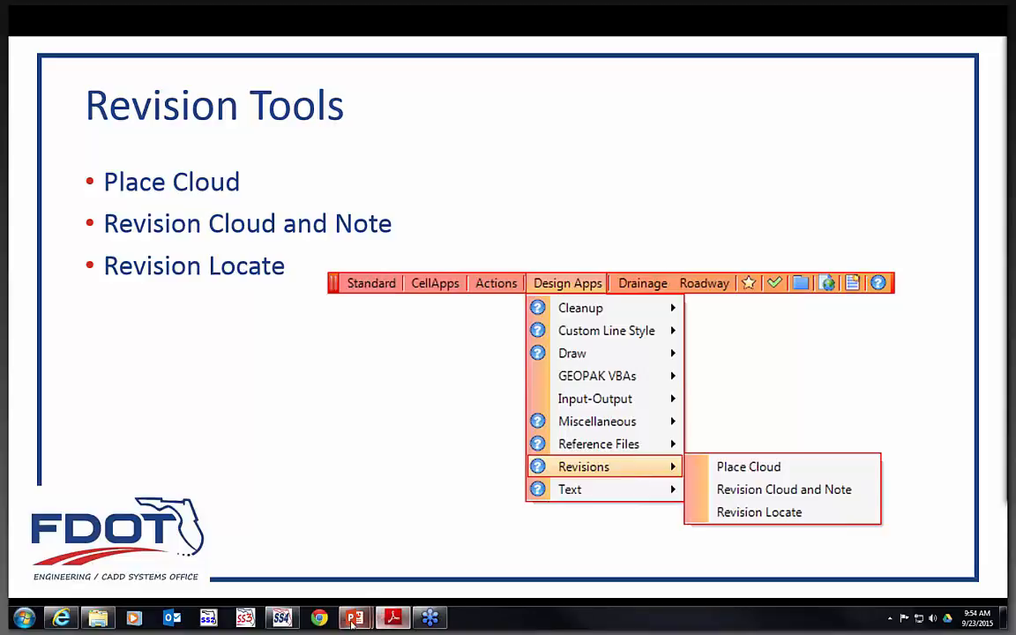
left_click(282, 617)
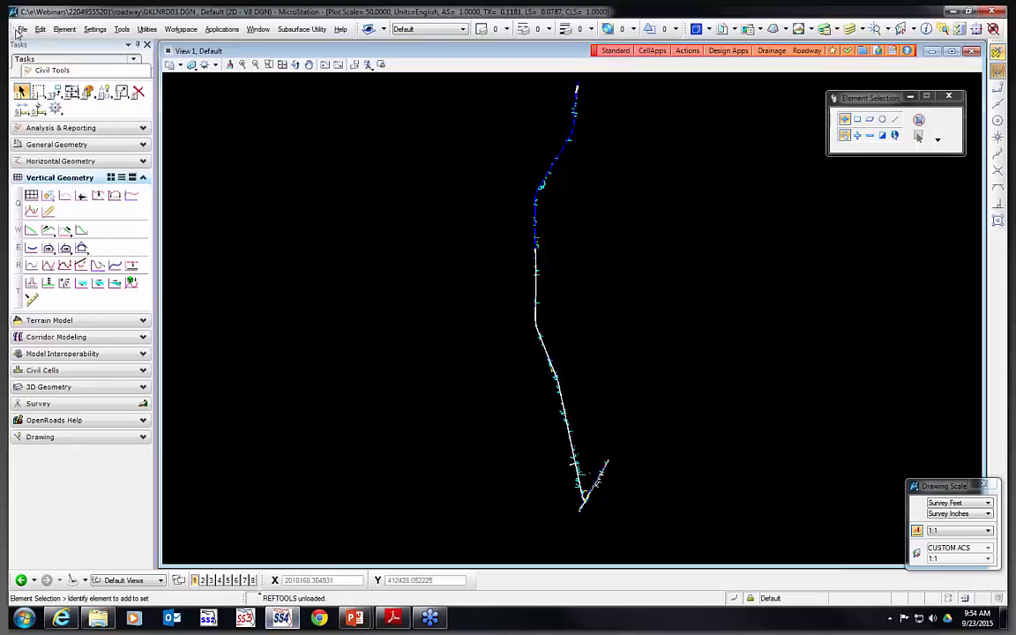
left_click(22, 29)
left_click(39, 53)
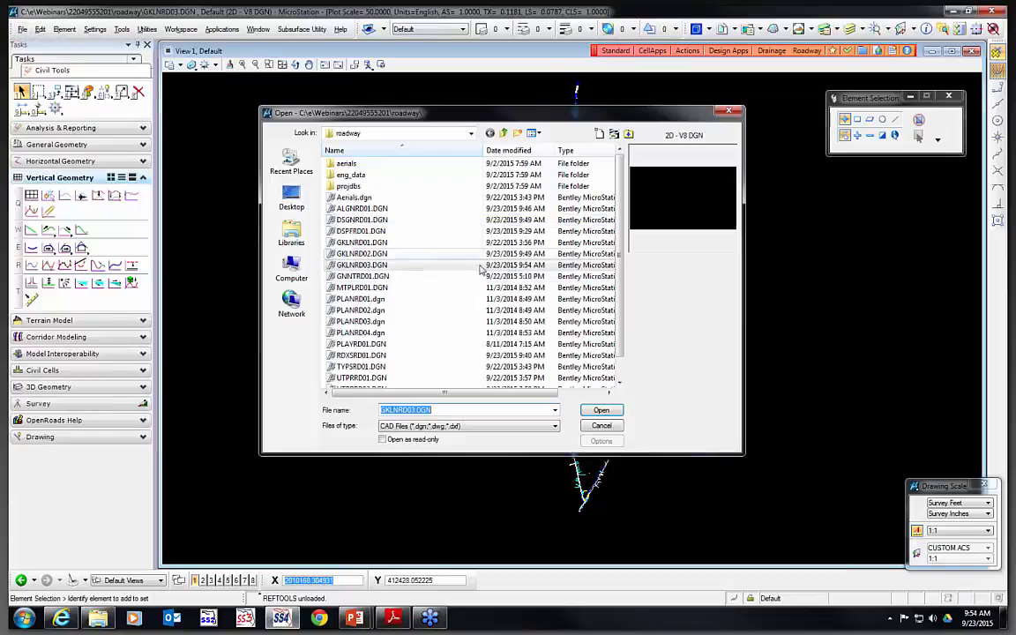
left_click(361, 276)
double_click(377, 281)
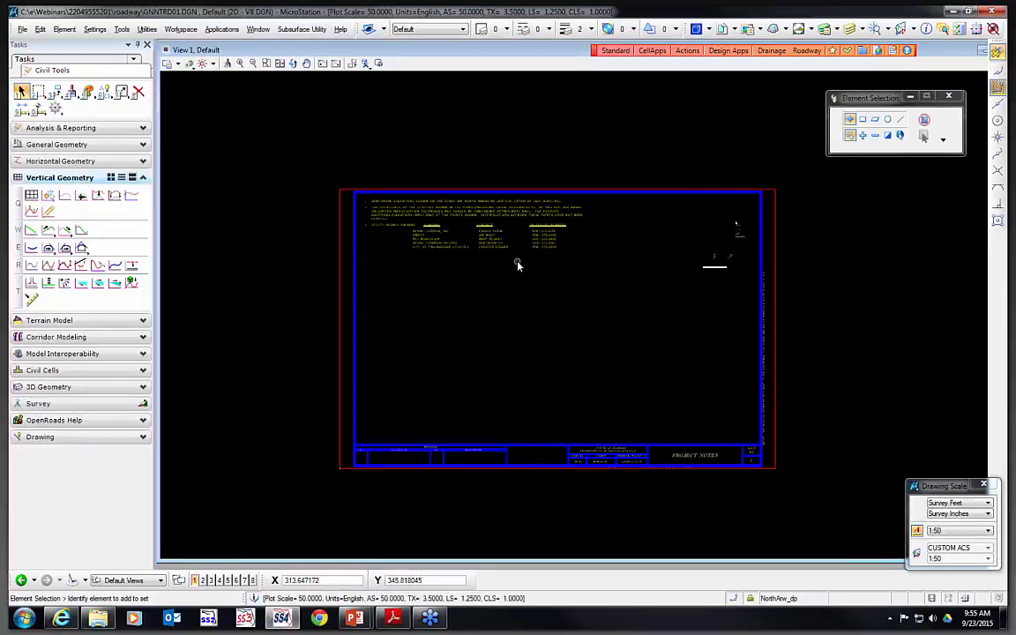
Place a cloud by points around the first two entries of the COMPANY column in note 3, using a 145 arc angle
scroll(518, 264, "up", 3)
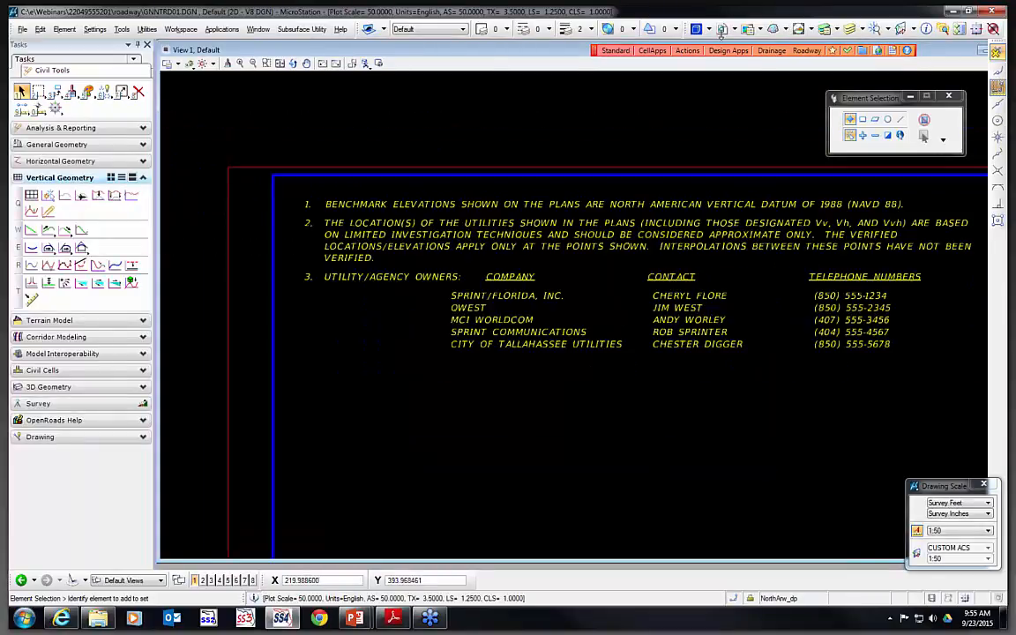
left_click(746, 51)
mouse_move(747, 151)
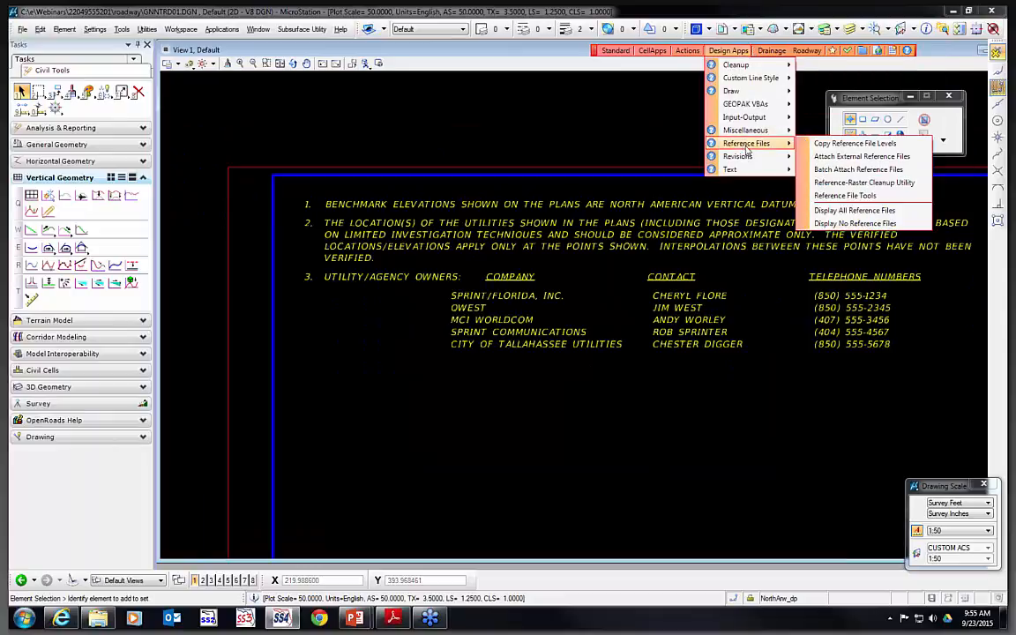
left_click(842, 155)
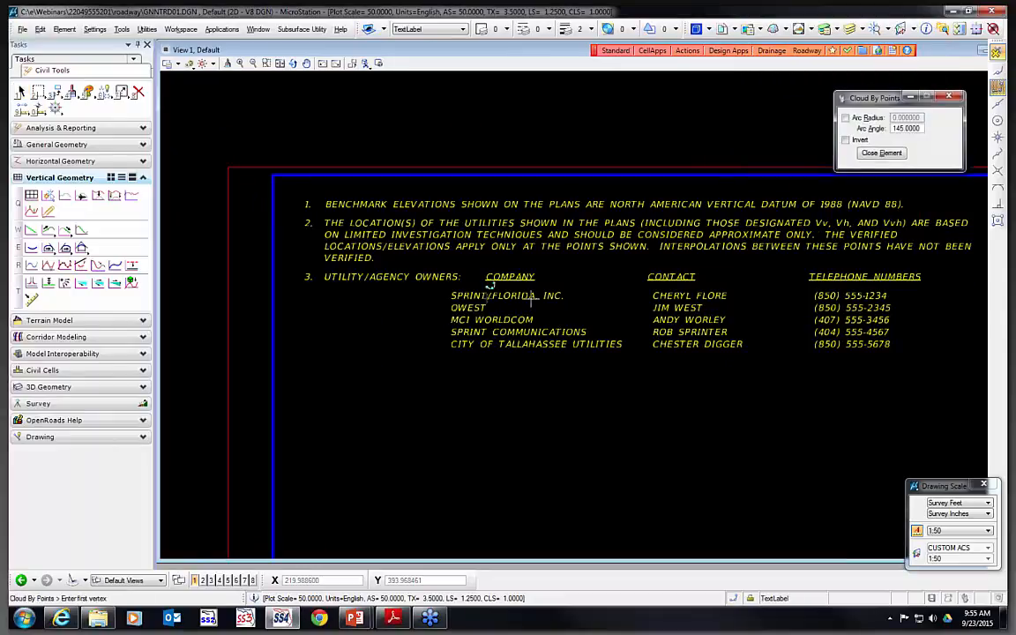
left_click_drag(863, 103, 736, 121)
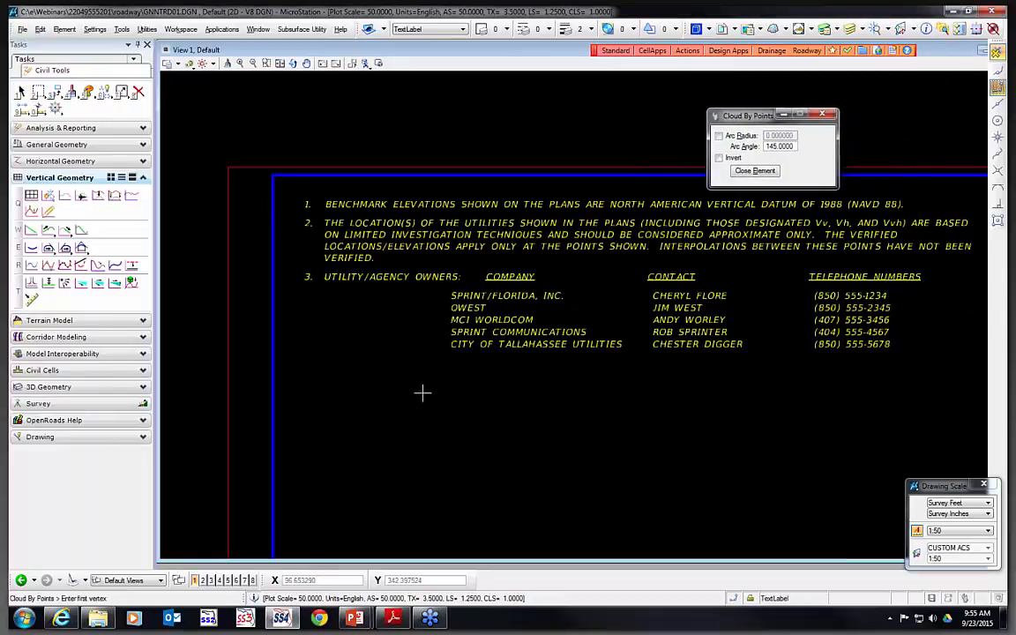
left_click(438, 296)
left_click(478, 313)
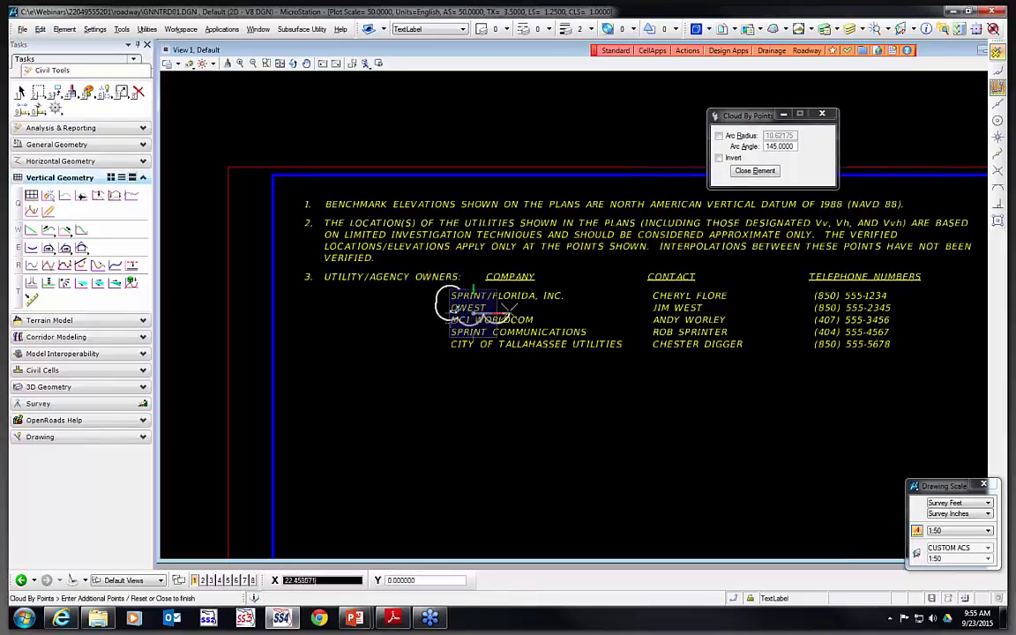
left_click(514, 313)
left_click(557, 306)
left_click(568, 279)
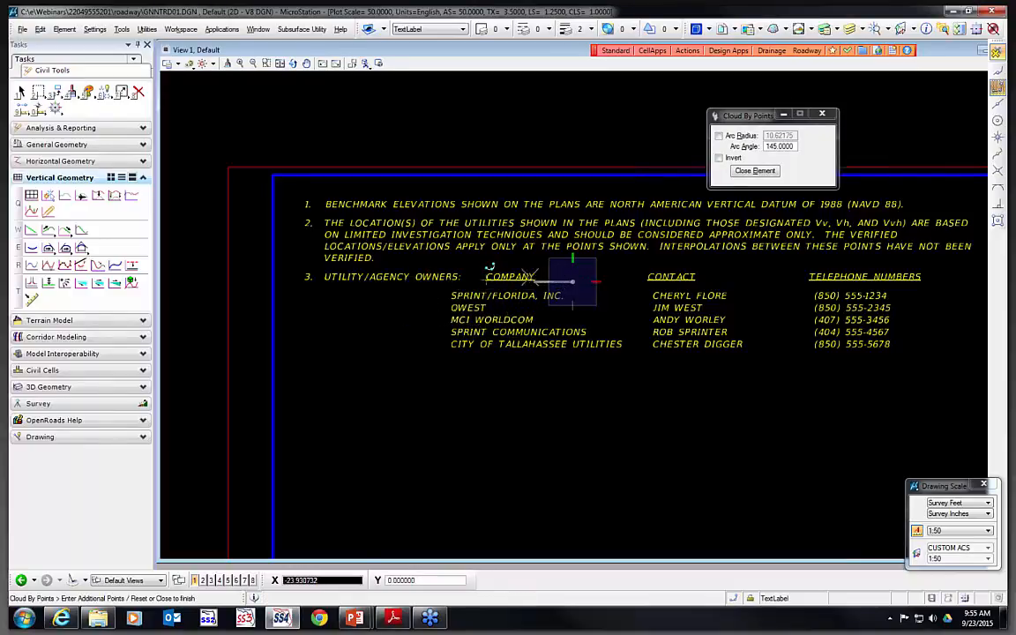
left_click(485, 278)
left_click(455, 286)
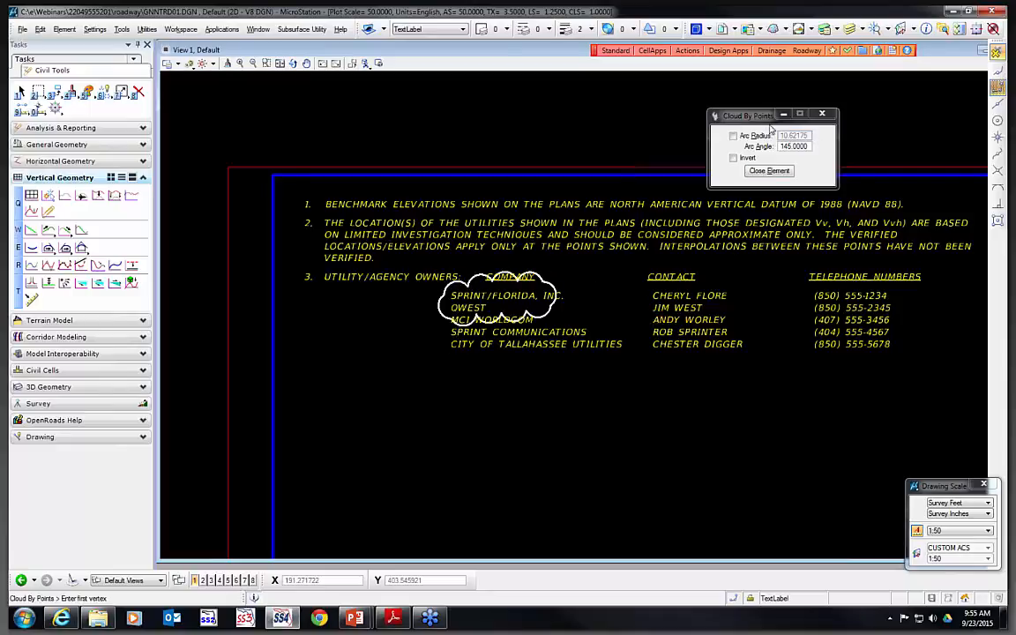
Draw a revision cloud around the first entry of the TELEPHONE NUMBERS column with the Revision Cloud and Note tool
left_click_drag(758, 116, 577, 118)
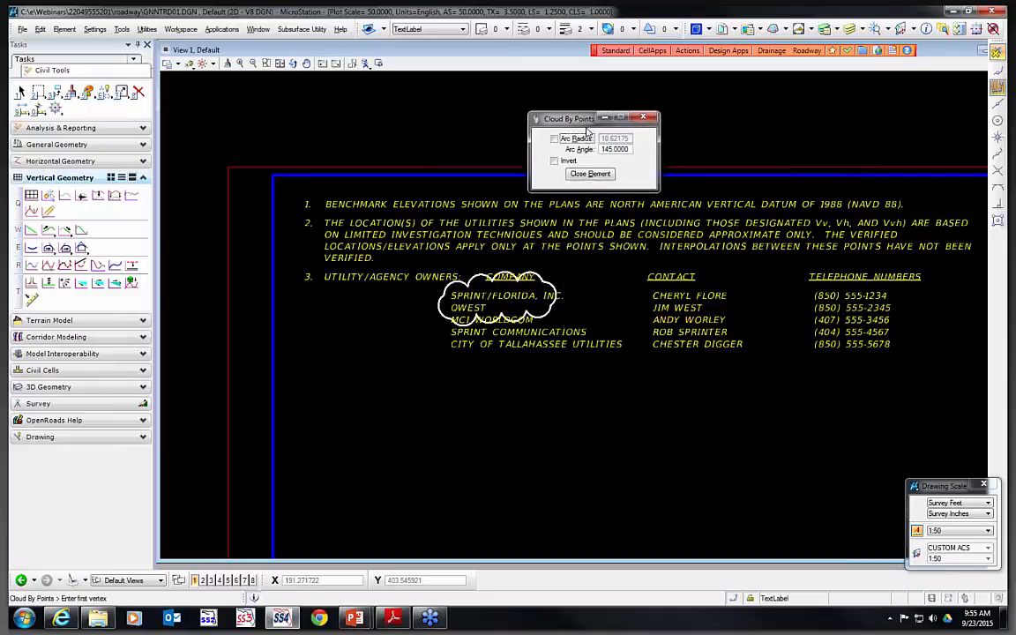
left_click(736, 51)
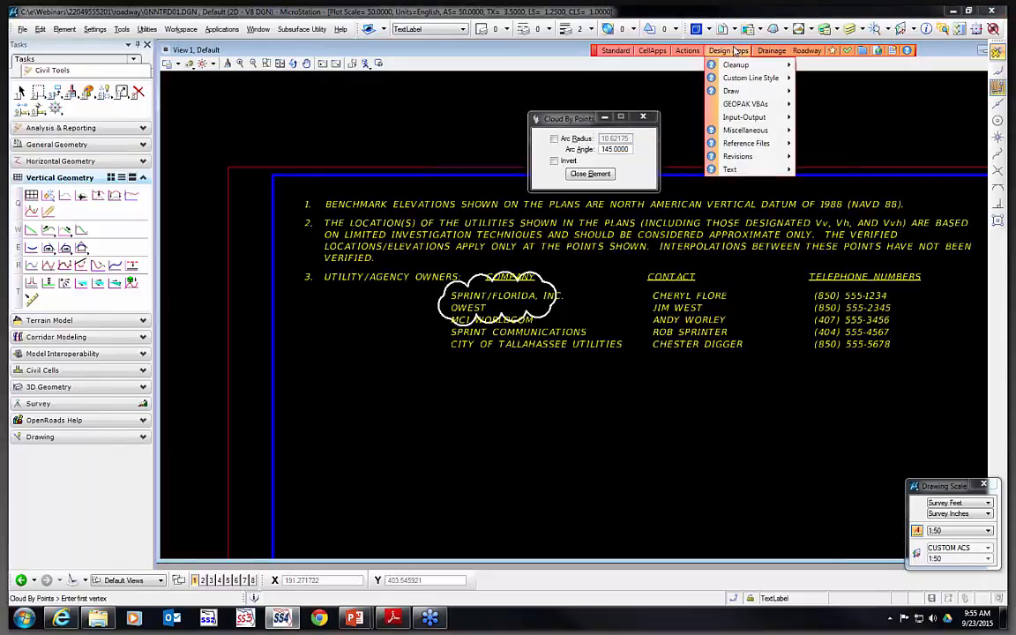
mouse_move(737, 156)
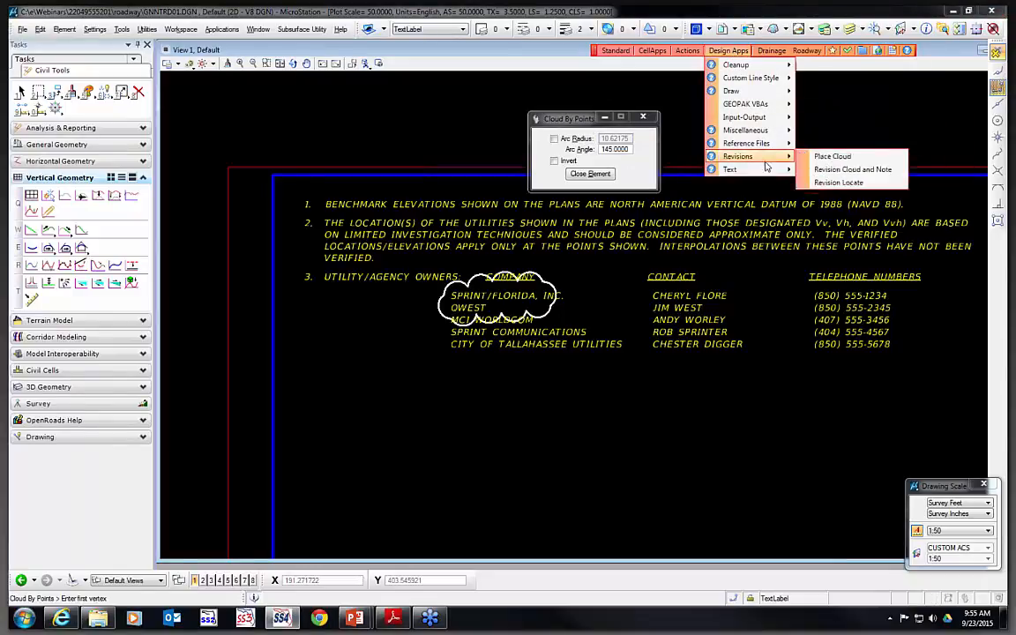
left_click(887, 171)
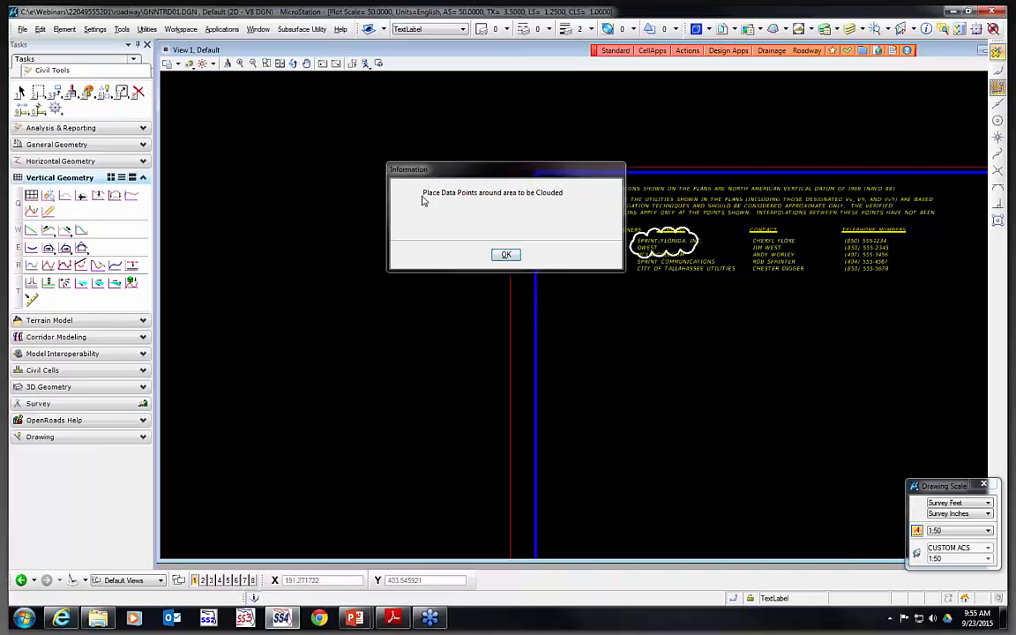
left_click(505, 255)
scroll(873, 229, "up", 5)
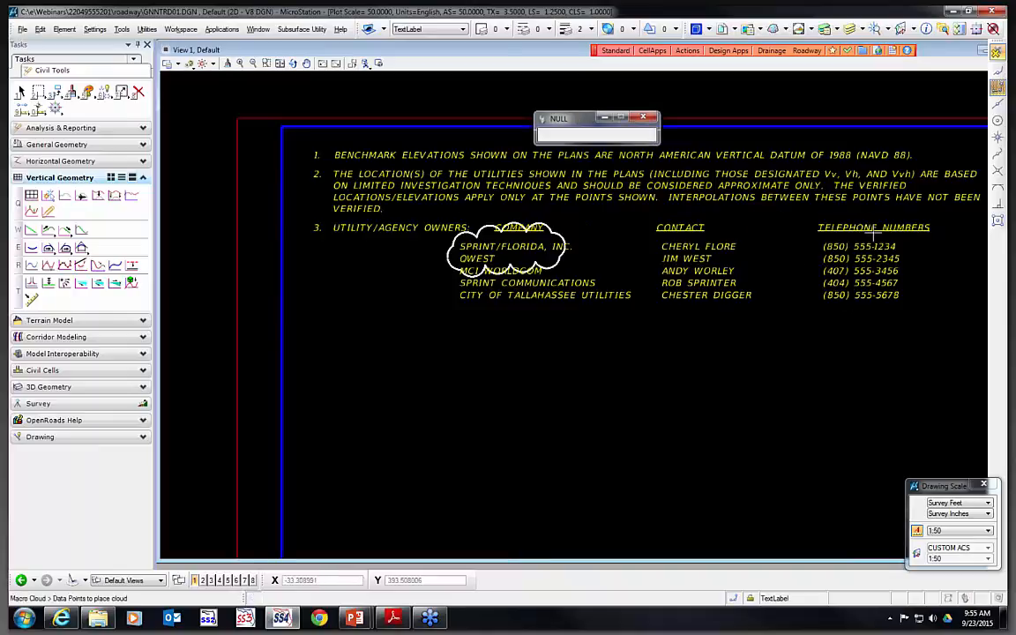
scroll(765, 233, "down", 5)
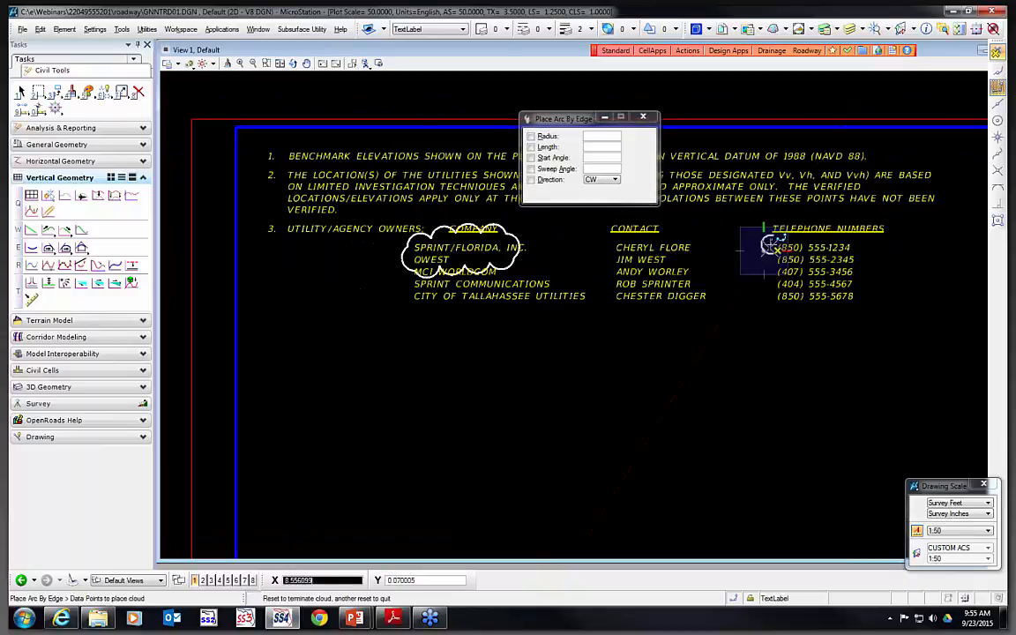
left_click(794, 256)
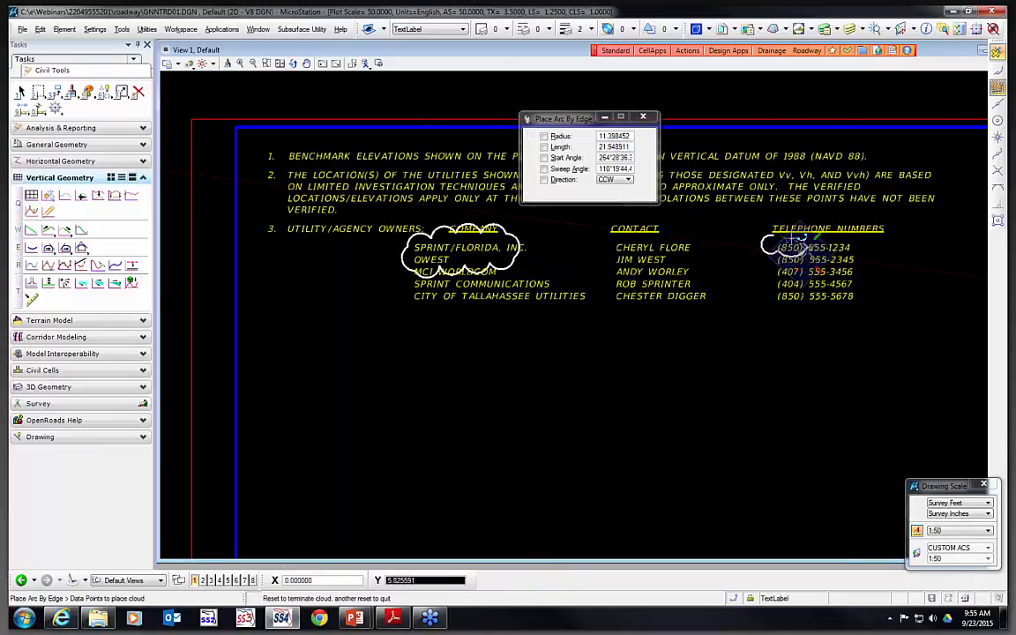
left_click(807, 244)
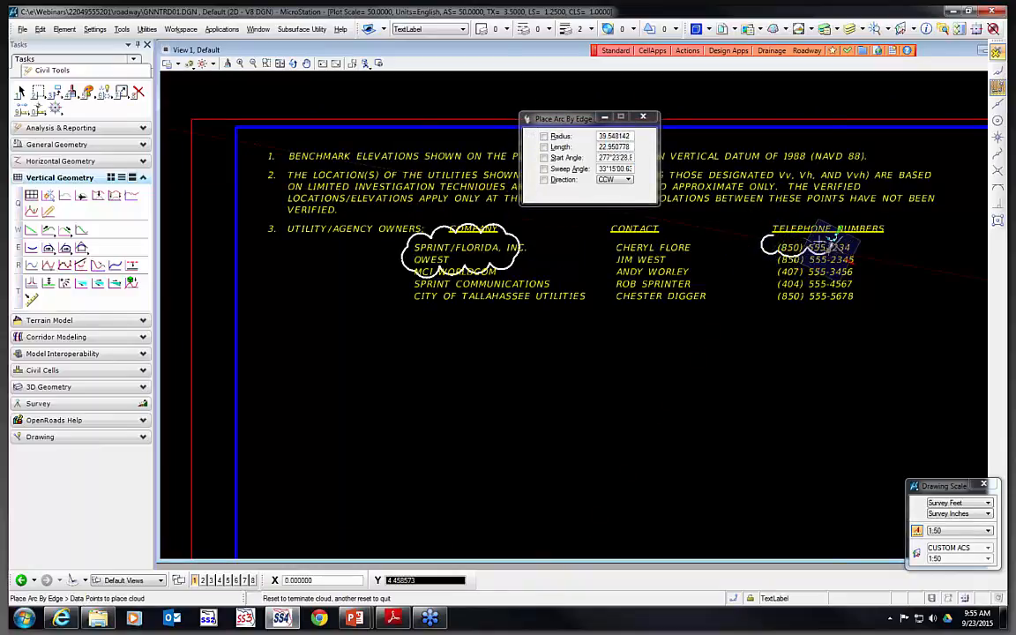
left_click(852, 250)
left_click(862, 235)
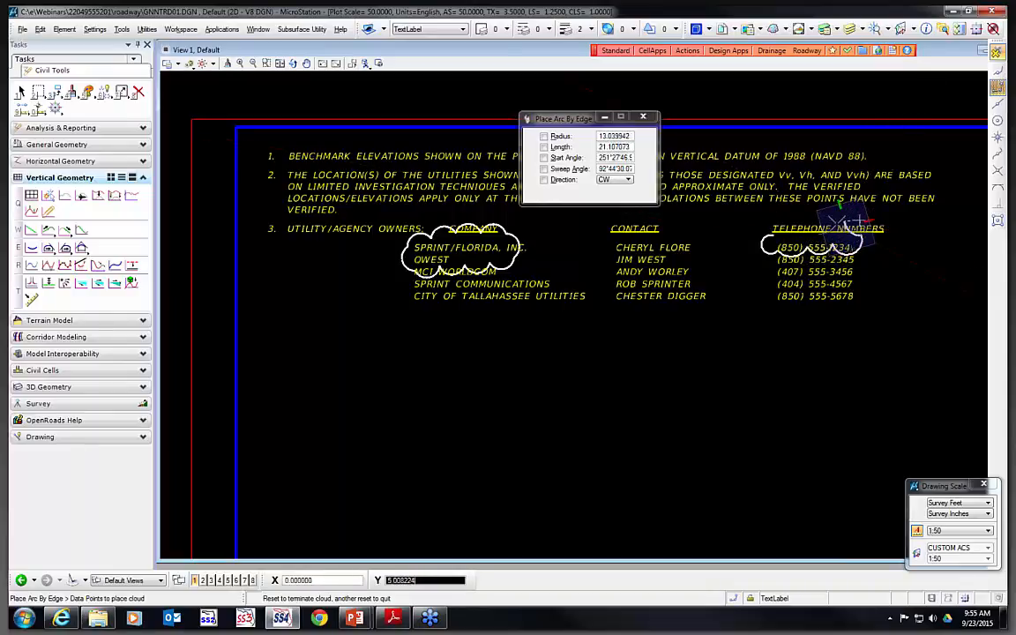
left_click(831, 232)
left_click(816, 224)
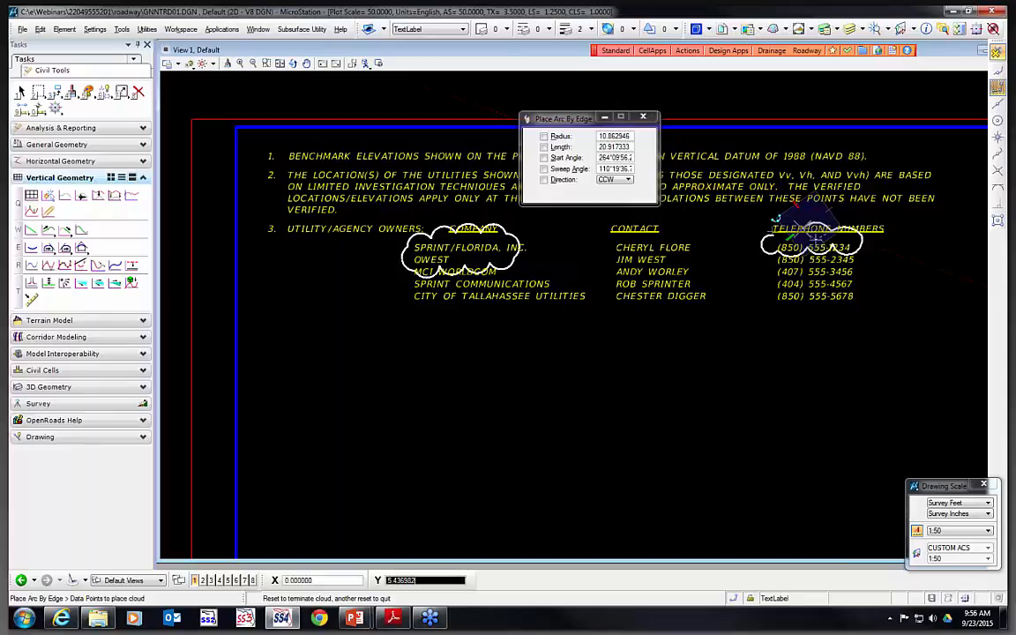
left_click(802, 230)
left_click(784, 227)
left_click(773, 236)
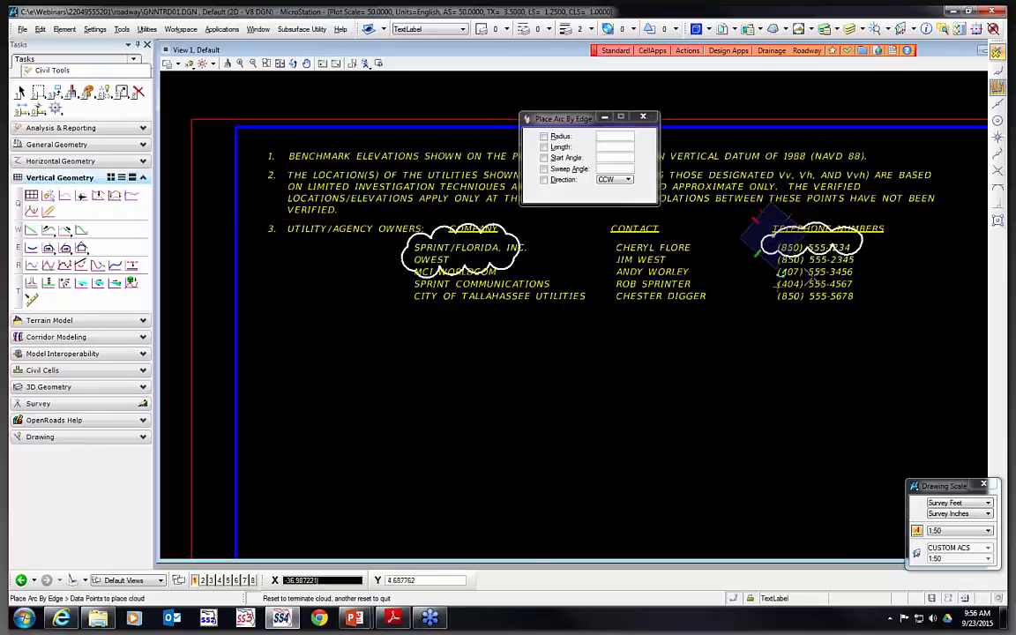
Finish the revision cloud and describe it with a custom note reading Telephone Number Change
right_click(766, 272)
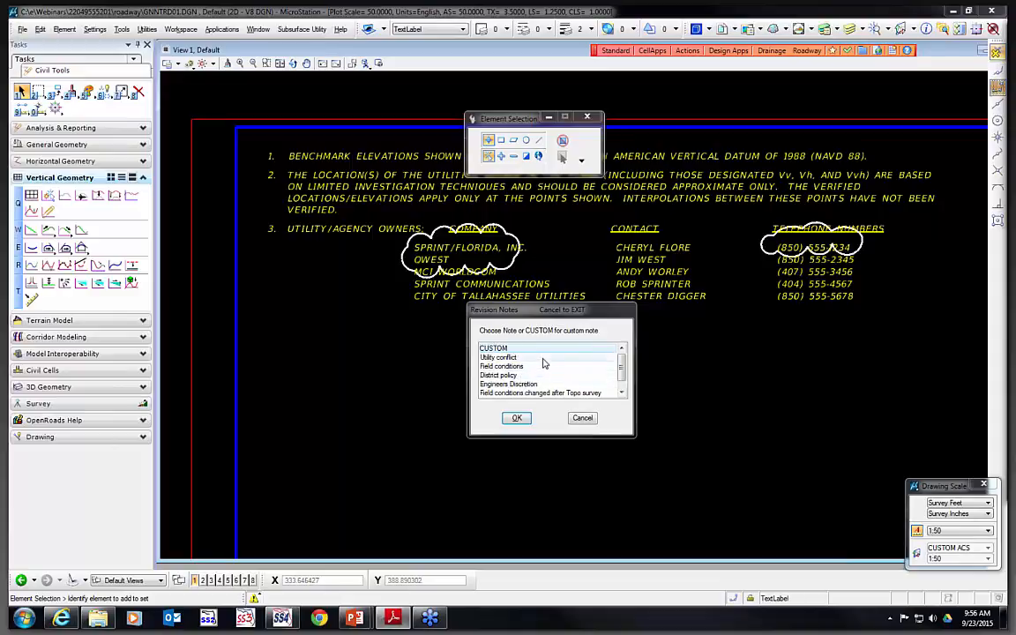
left_click(516, 420)
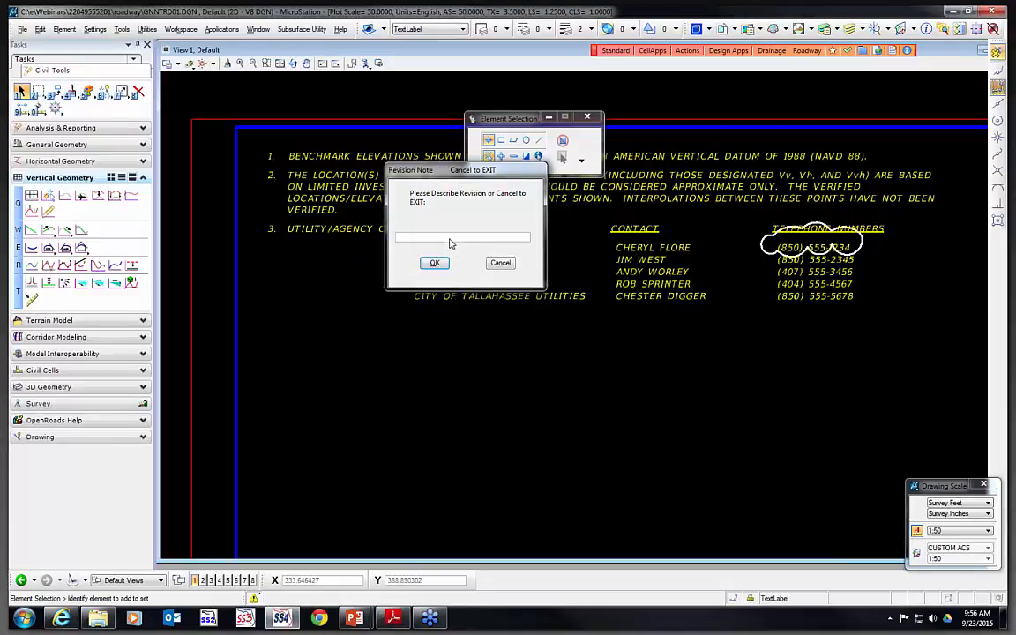
left_click(443, 234)
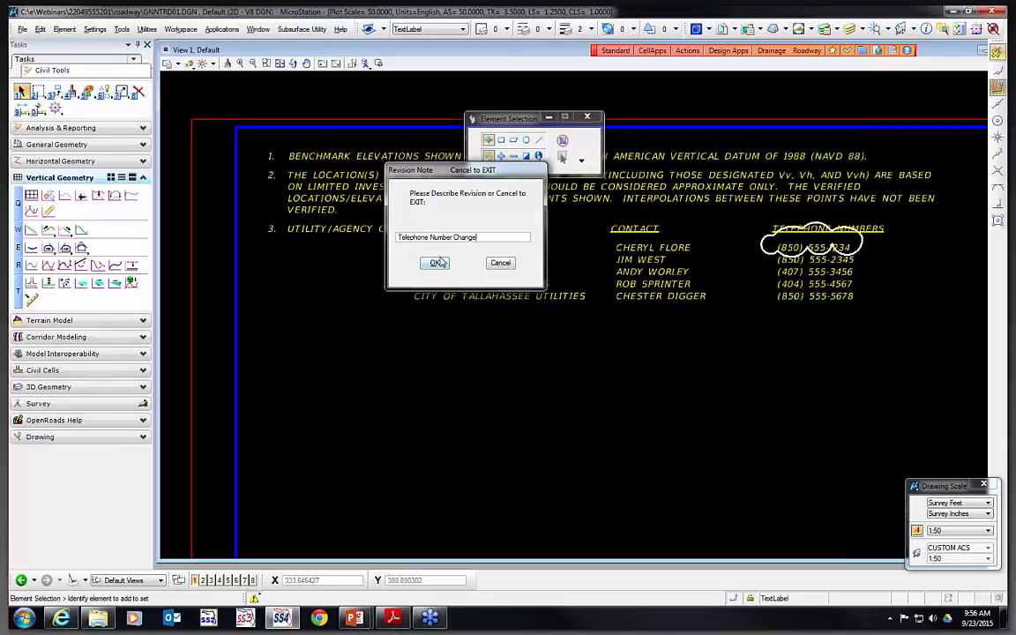
left_click(434, 262)
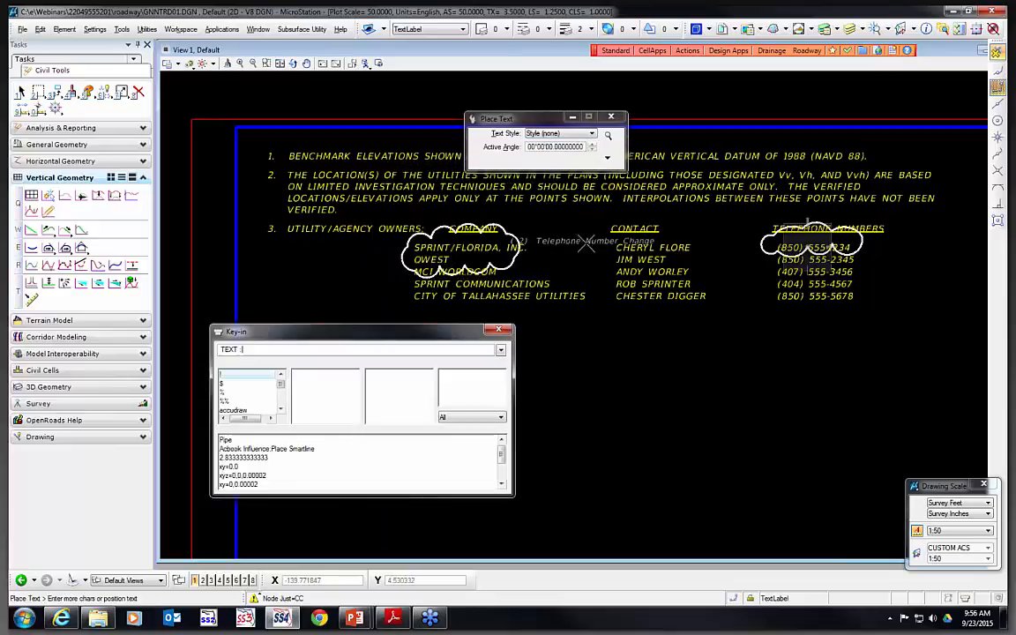
Place the Telephone Number Change note in the first row of the title block's REVISIONS table and end the revision command
scroll(544, 290, "down", 3)
scroll(639, 408, "up", 3)
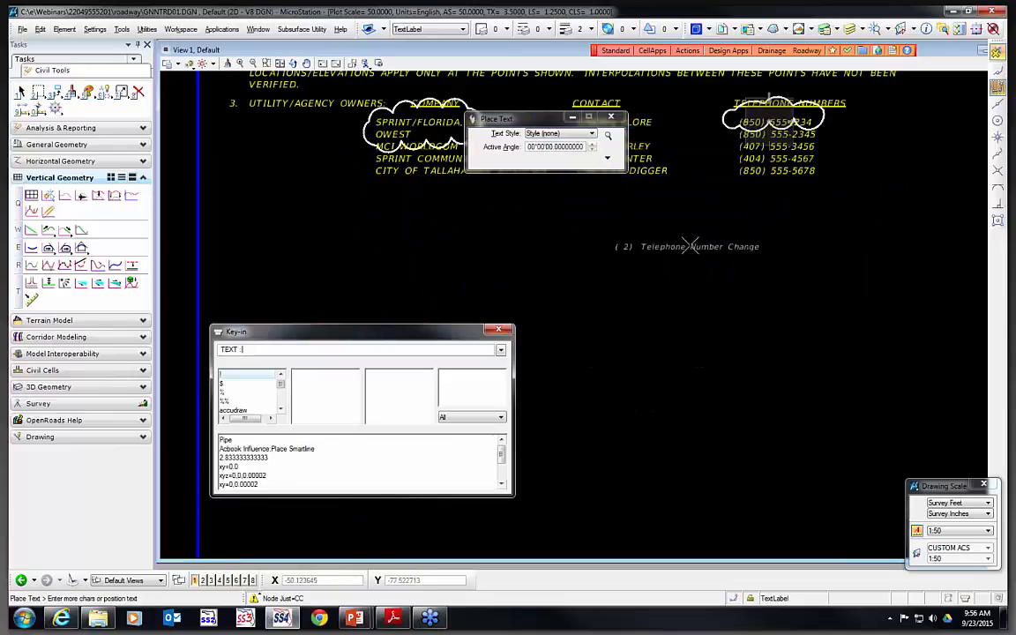
scroll(692, 240, "down", 3)
scroll(643, 320, "up", 3)
scroll(617, 261, "up", 5)
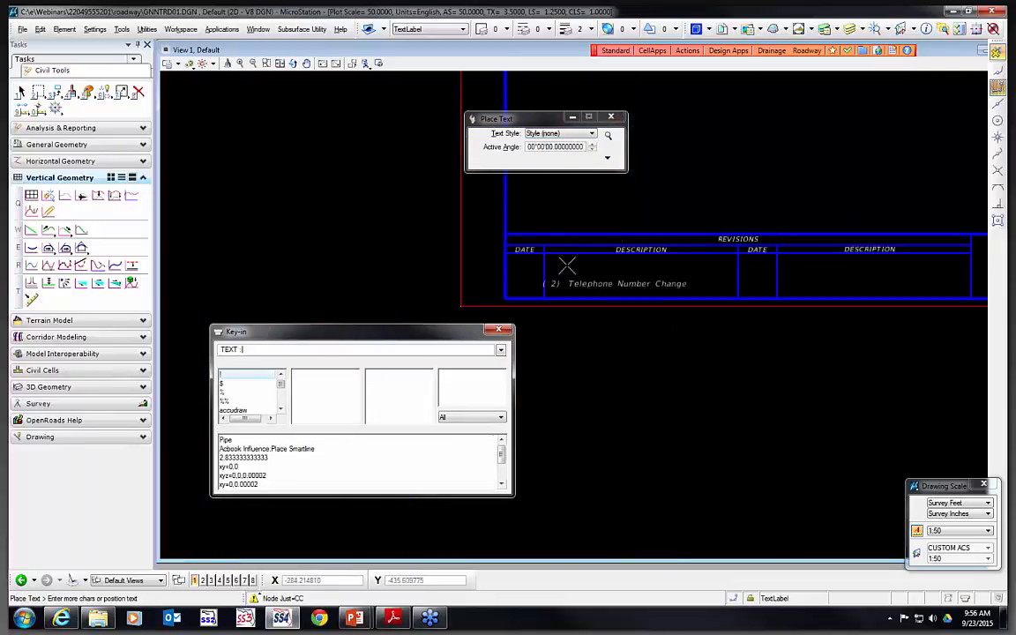
left_click(633, 255)
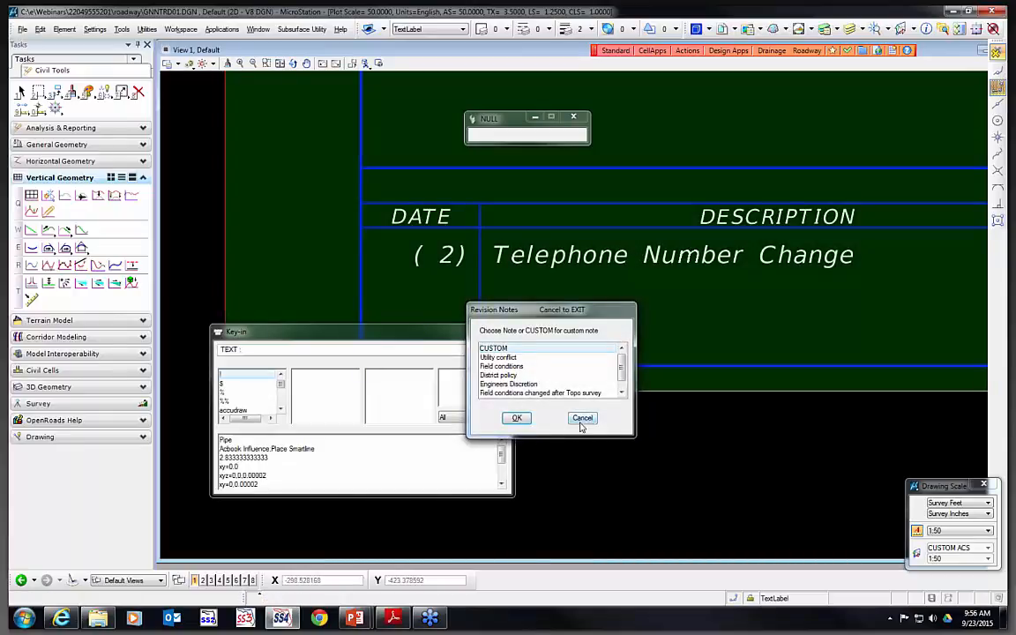
left_click(582, 418)
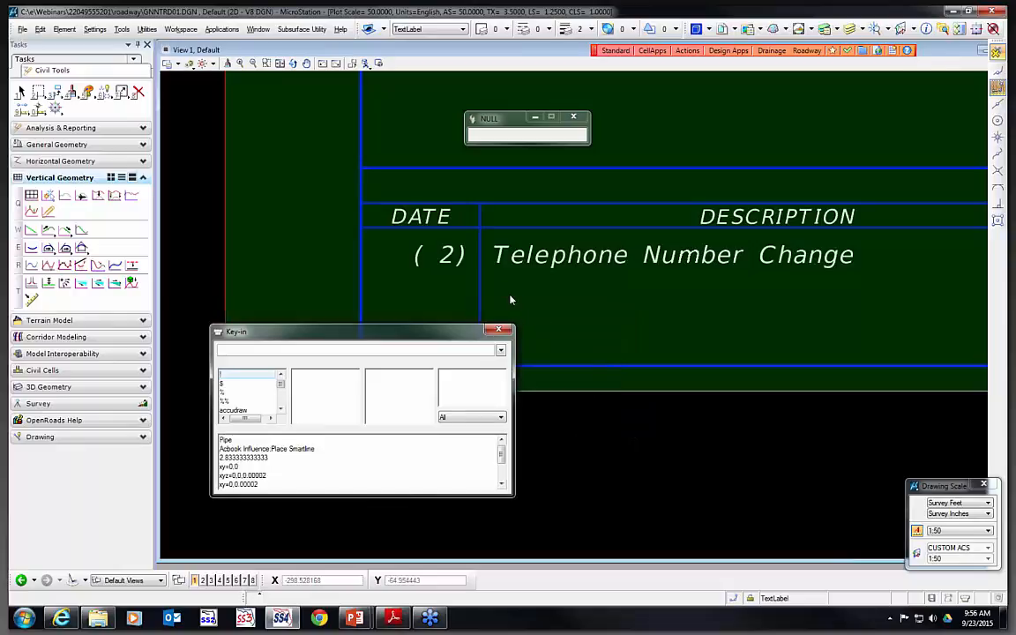
left_click(38, 92)
Center the view on revision note 2, Telephone Number Change, with Revision Locate
scroll(672, 298, "down", 3)
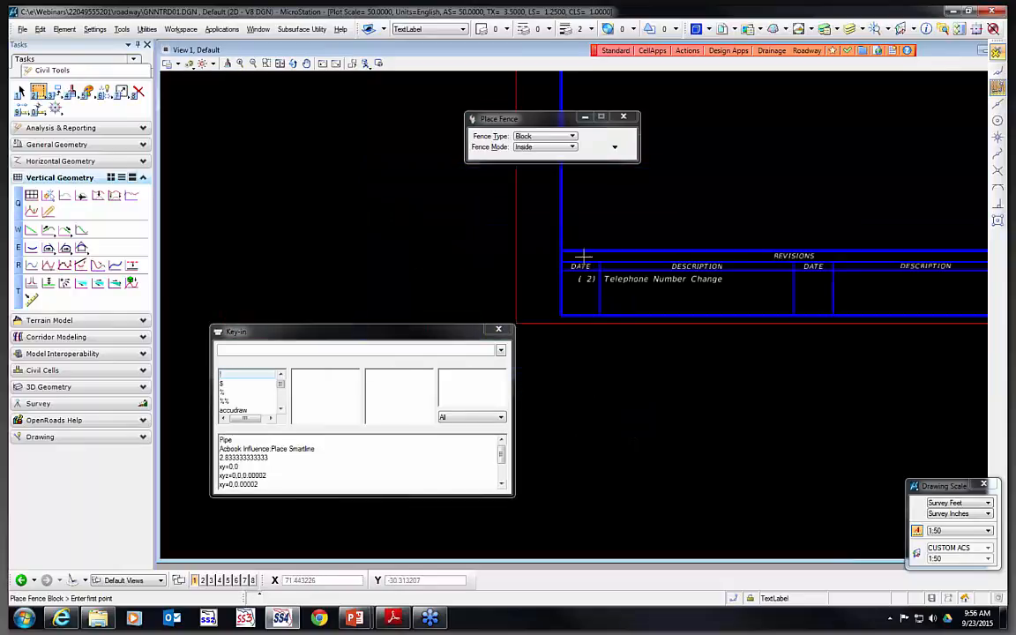
scroll(617, 335, "down", 3)
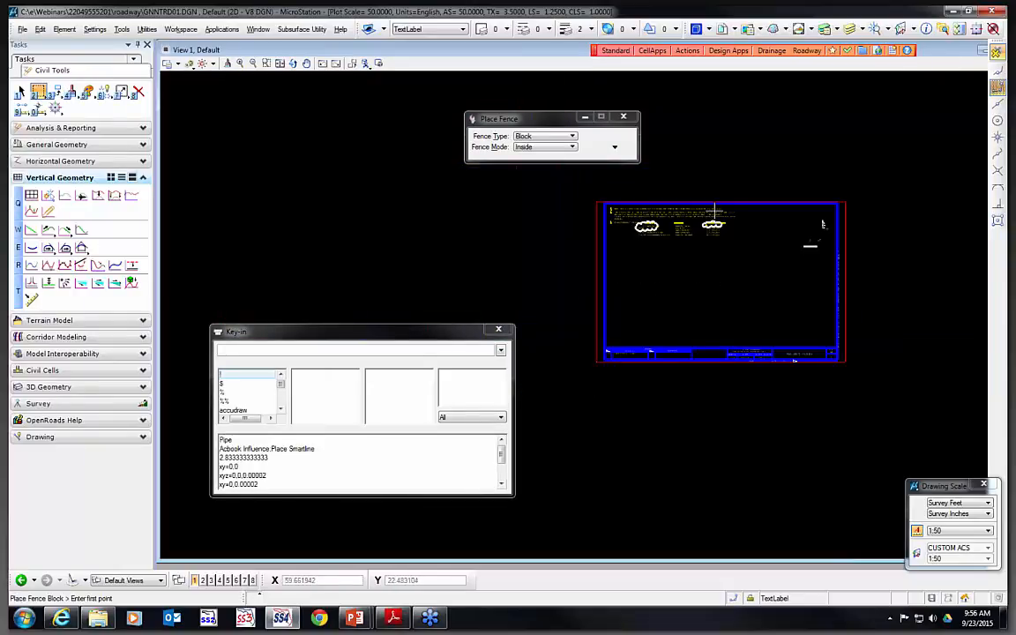
scroll(688, 268, "up", 5)
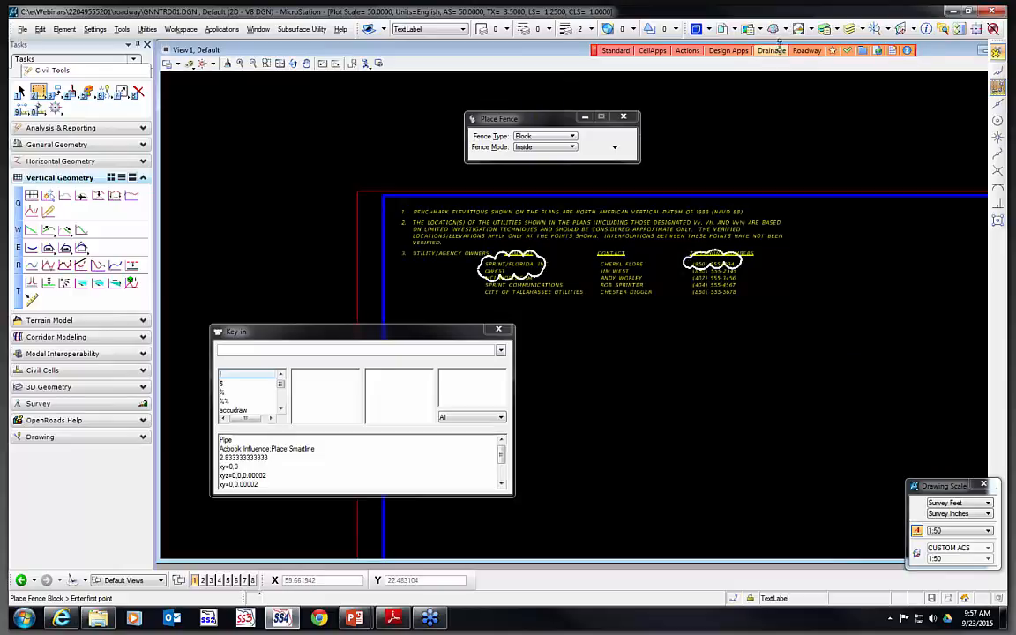
left_click(728, 50)
mouse_move(741, 156)
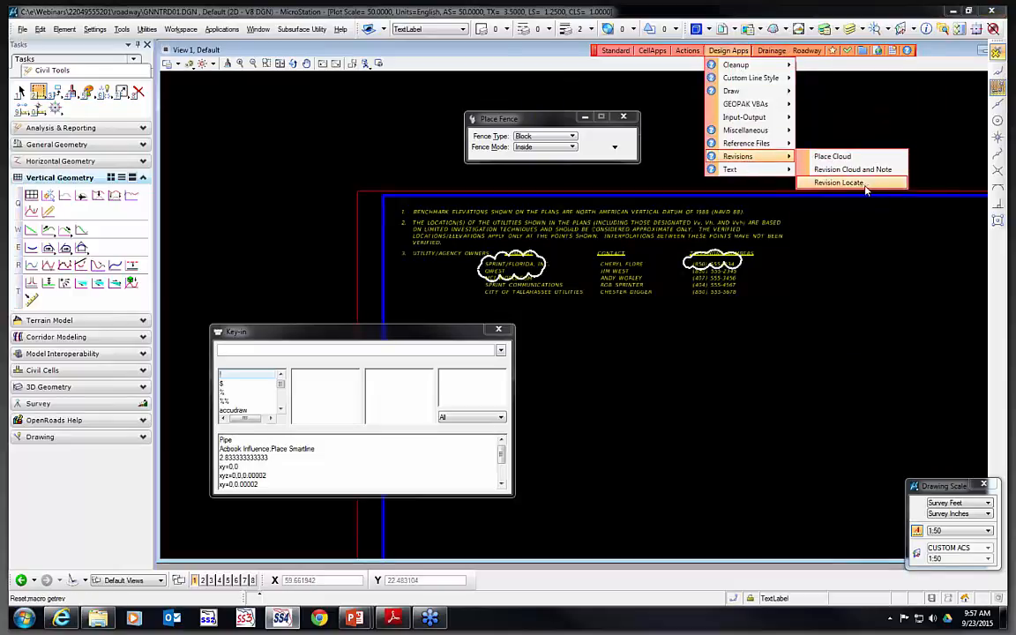
left_click(837, 182)
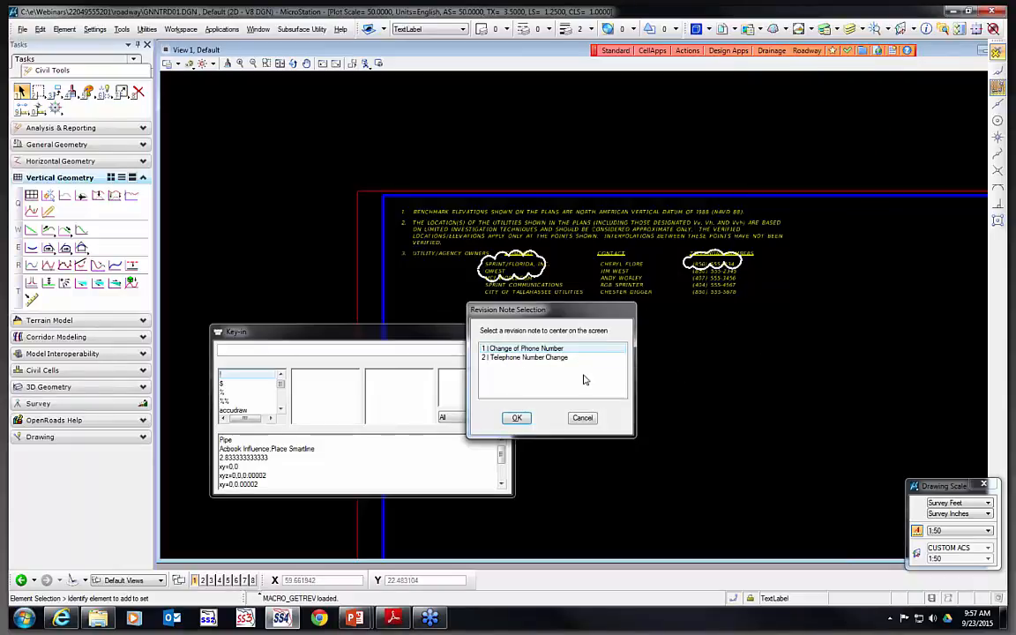
left_click(536, 358)
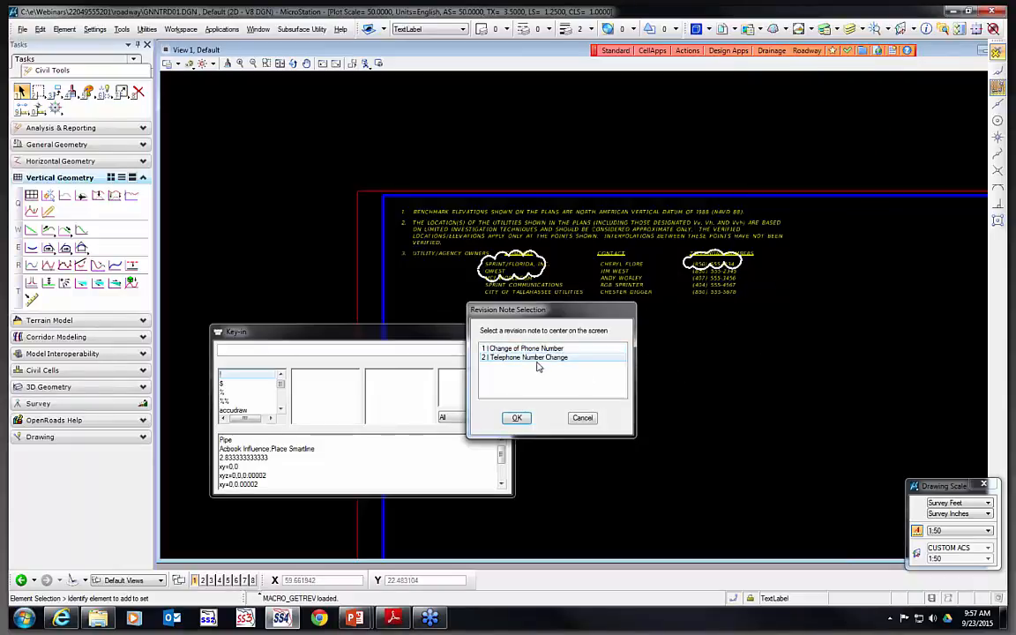
left_click(517, 418)
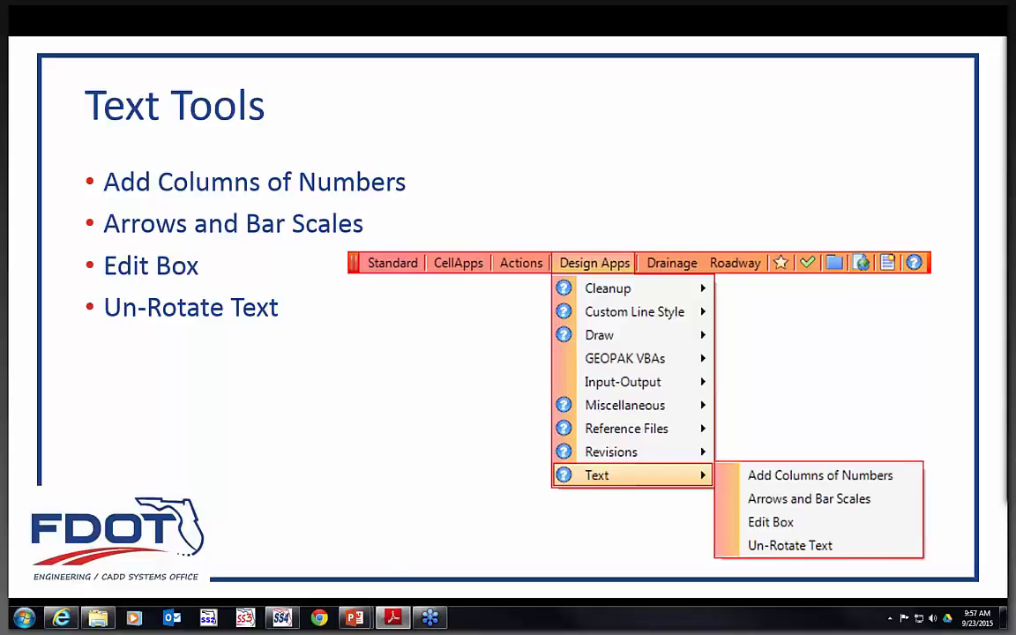
Switch from the slides back to MicroStation and open the Add Columns of Numbers tool near the sample number column
left_click(284, 619)
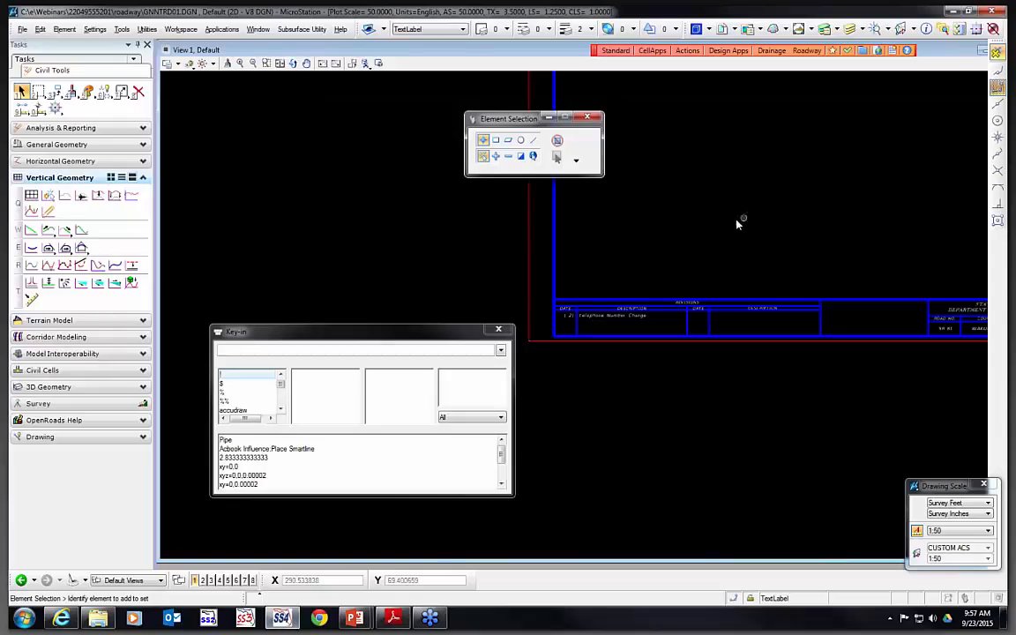
left_click(728, 50)
mouse_move(732, 170)
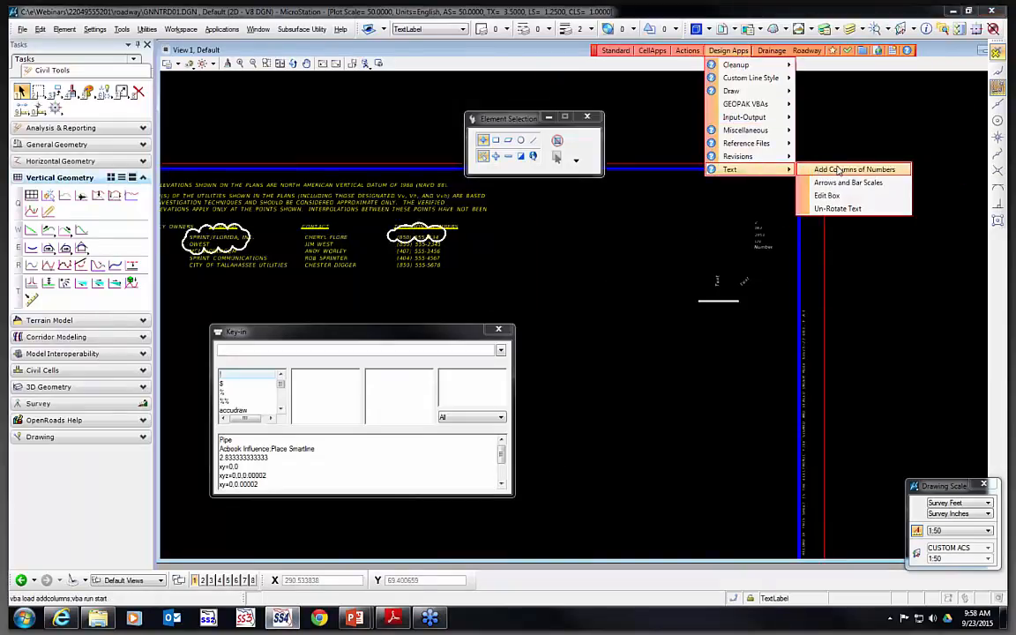
left_click(899, 170)
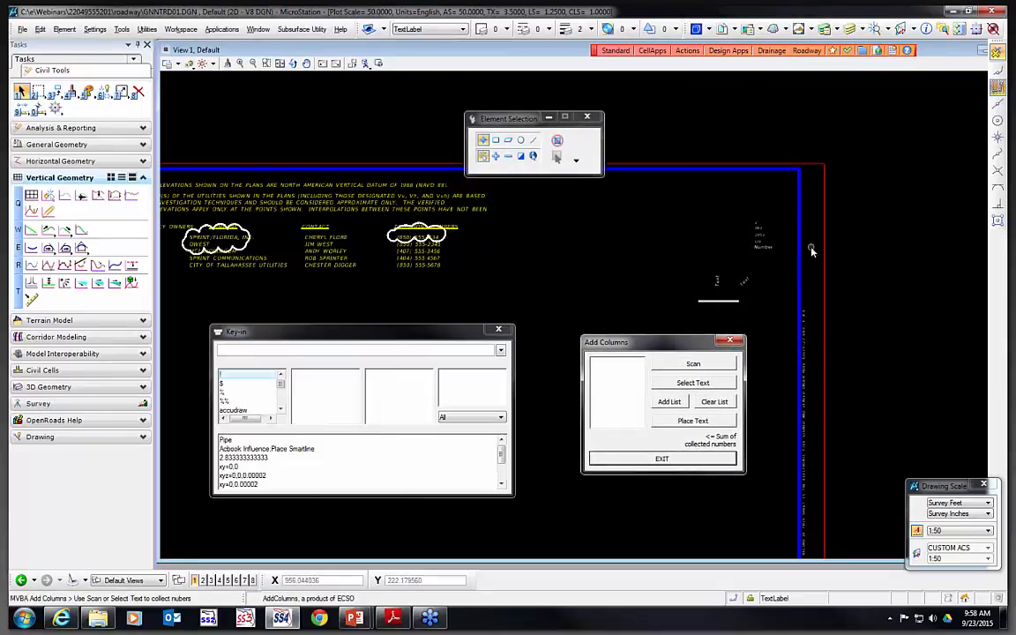
scroll(812, 252, "up", 2)
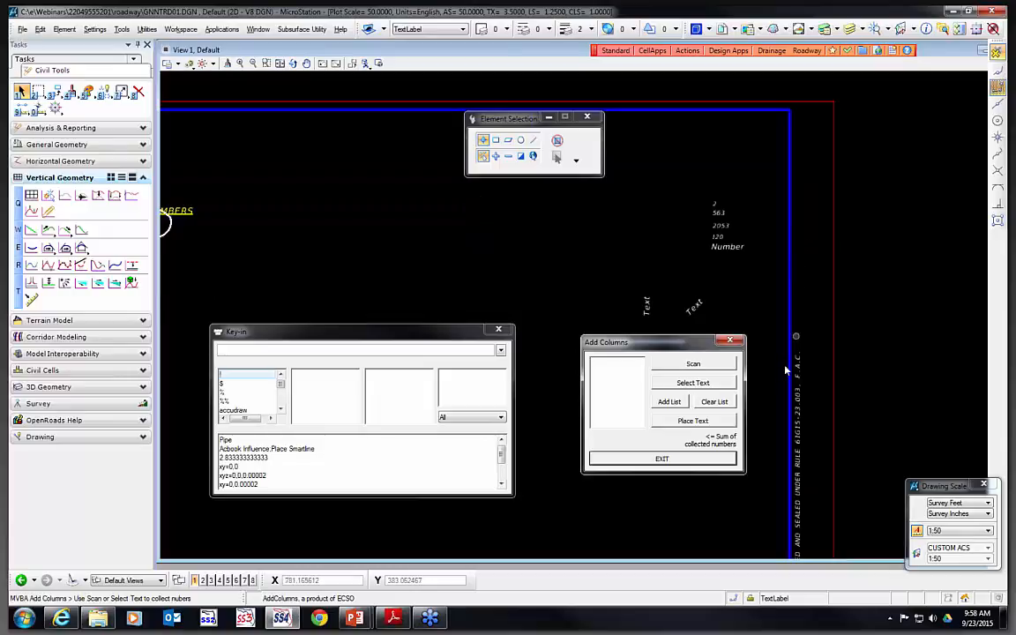
Collect the numbers 2, 563 and 2053 individually with Select Text and clear the list
left_click(692, 382)
left_click(715, 205)
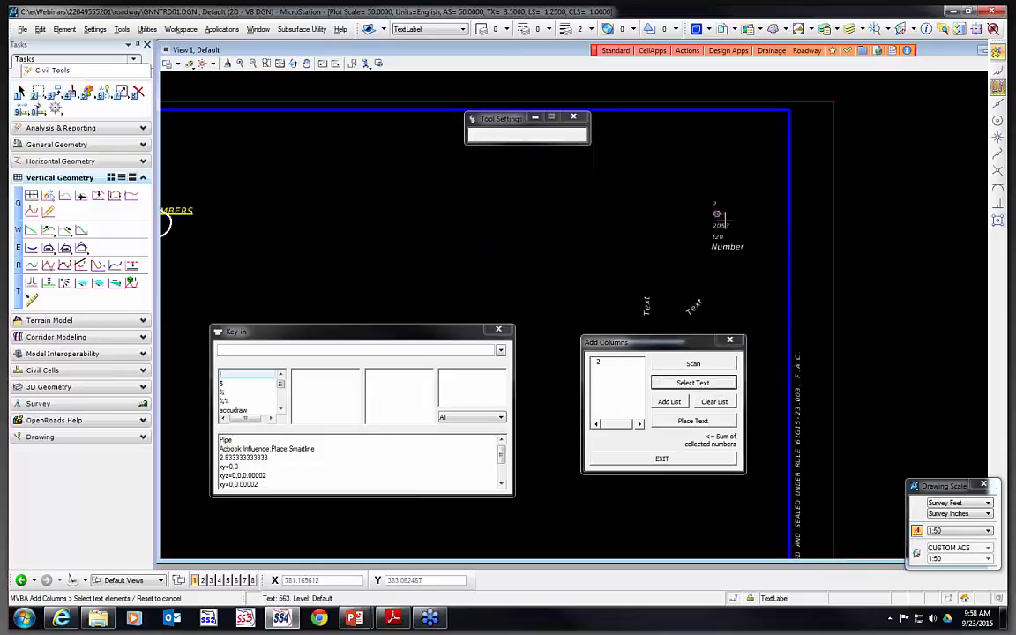
left_click(718, 216)
left_click(741, 229)
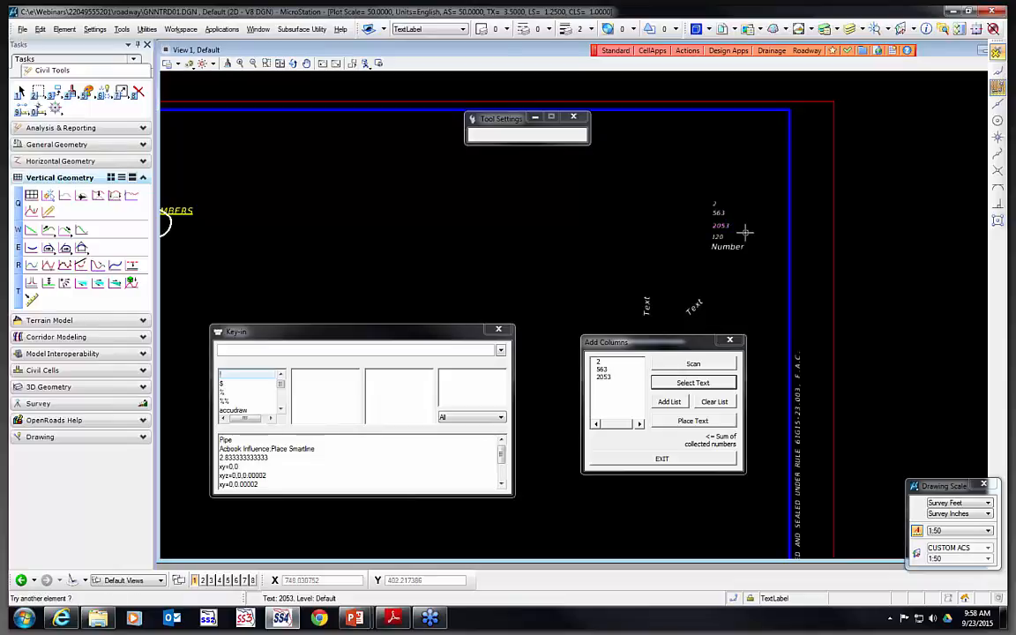
left_click(714, 401)
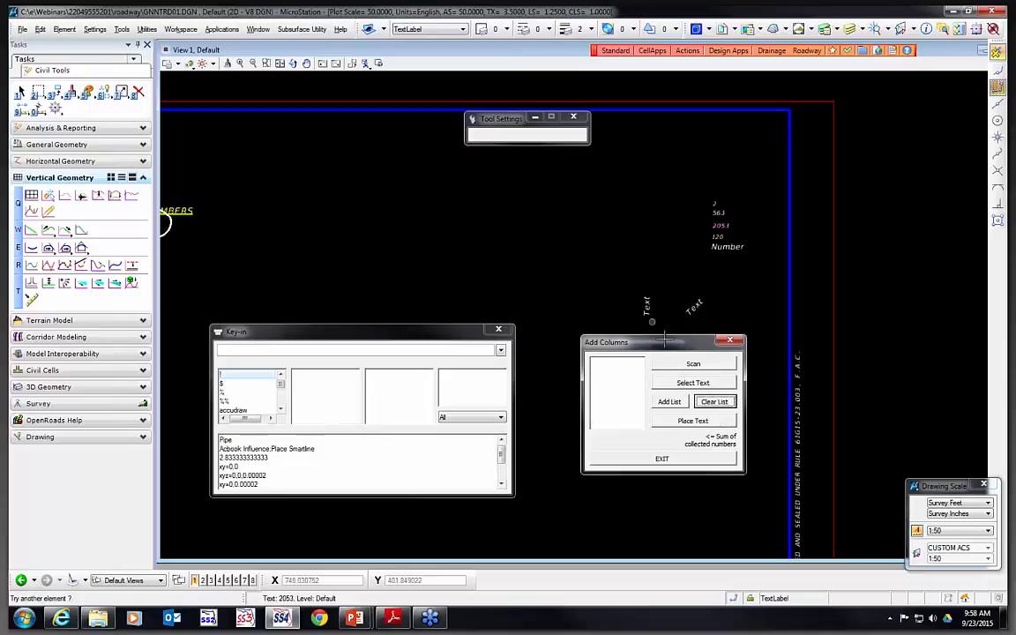
Select the whole sample number column including the Number text, scan it into the list and add the collected values
left_click(21, 93)
left_click_drag(645, 175, 759, 269)
left_click(704, 364)
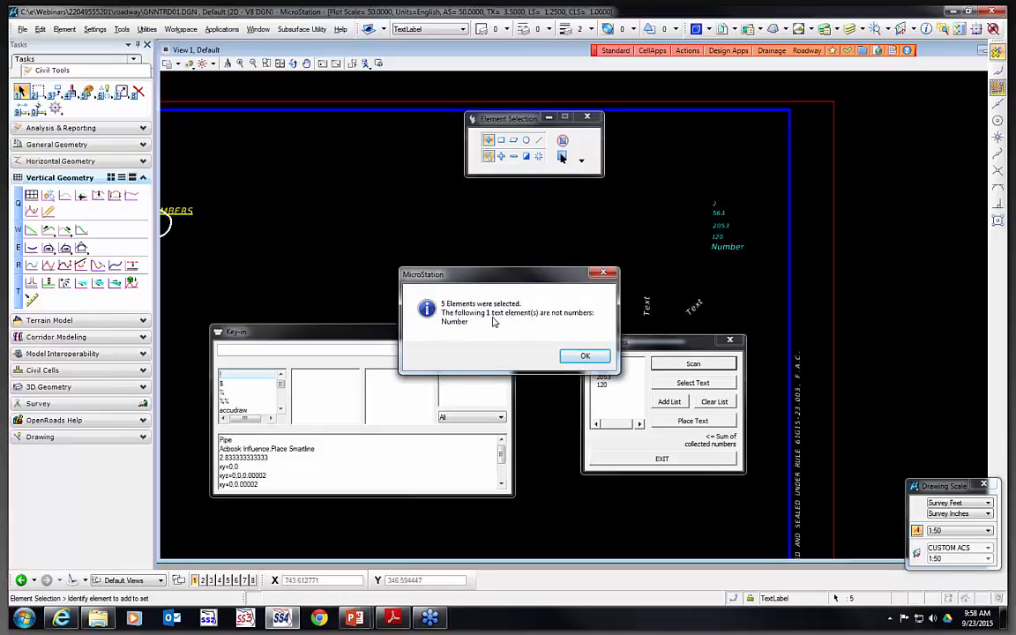
left_click(585, 355)
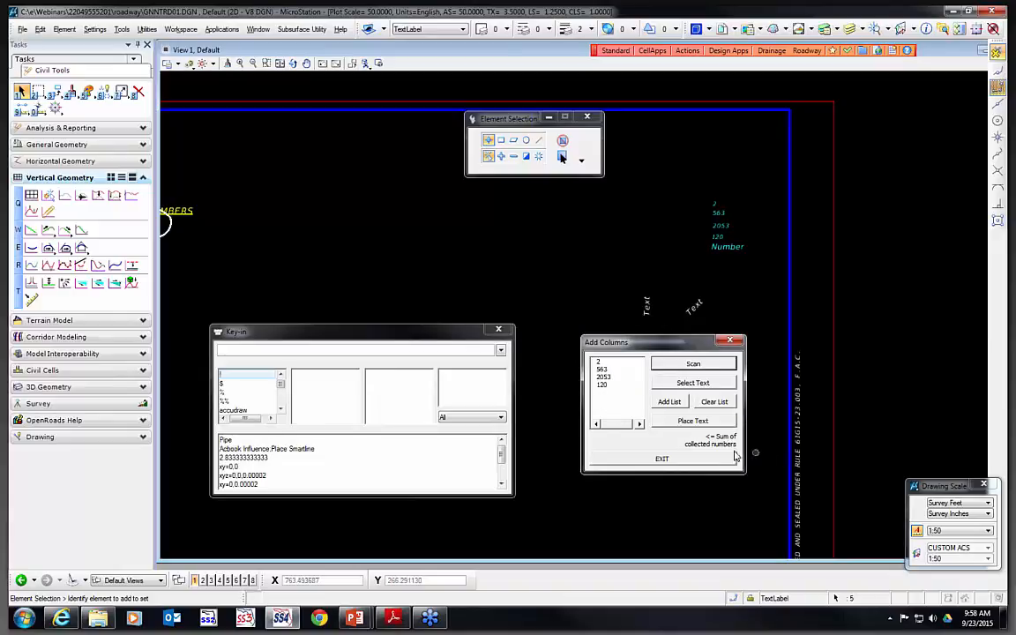
left_click(667, 405)
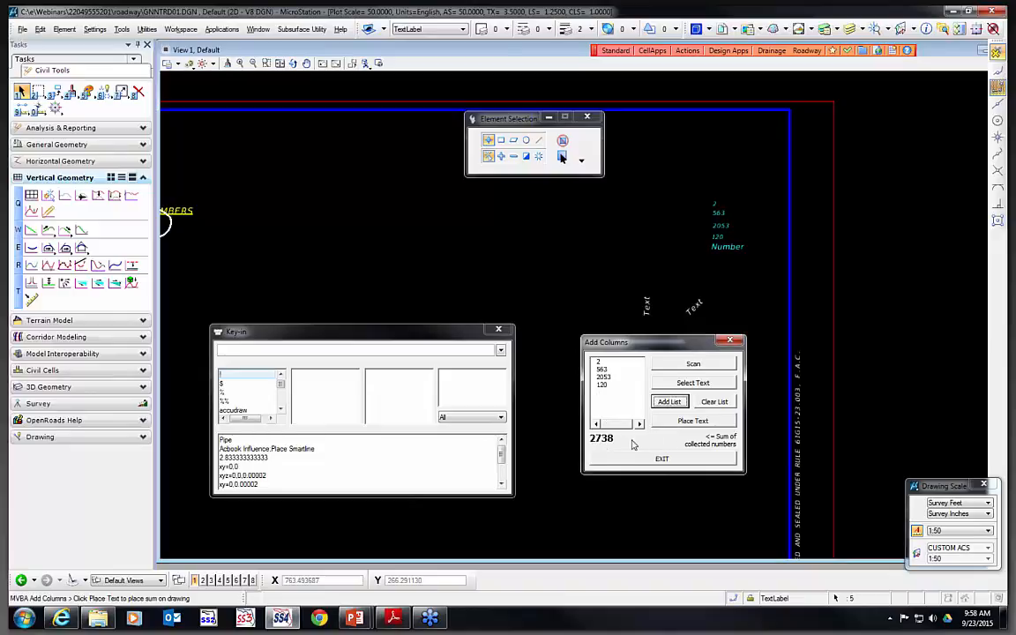
Try to place the calculated sum as text in the drawing, clear the list and exit Add Columns
left_click(693, 420)
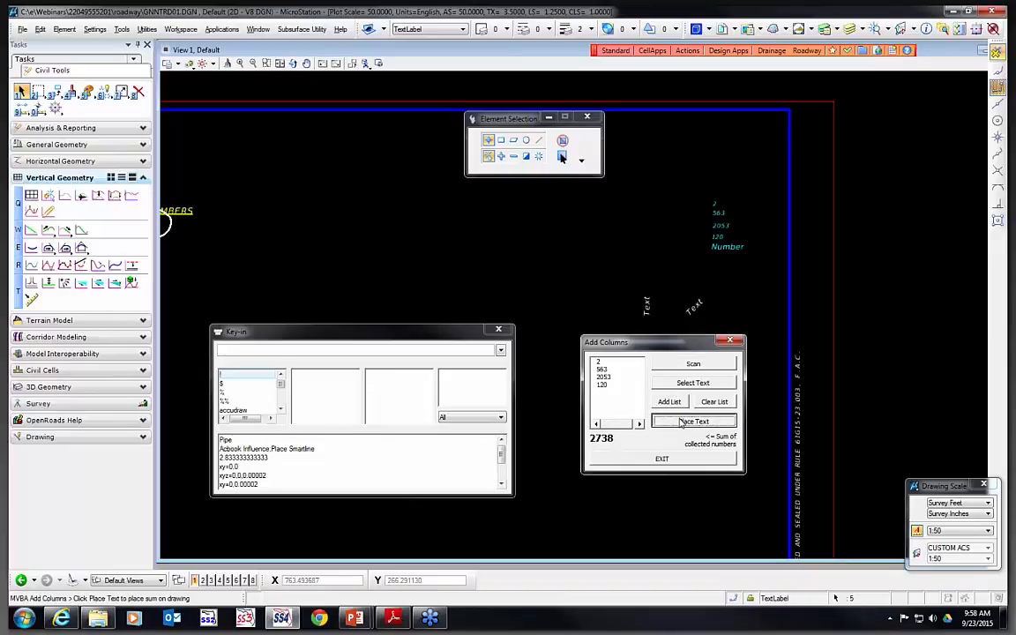
scroll(675, 270, "up", 5)
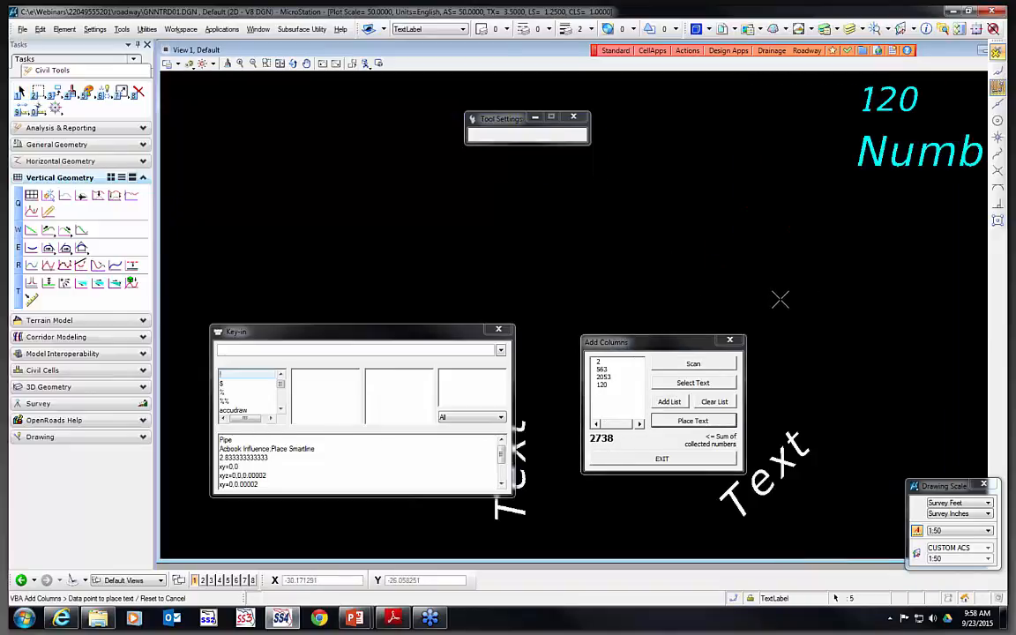
scroll(784, 303, "down", 5)
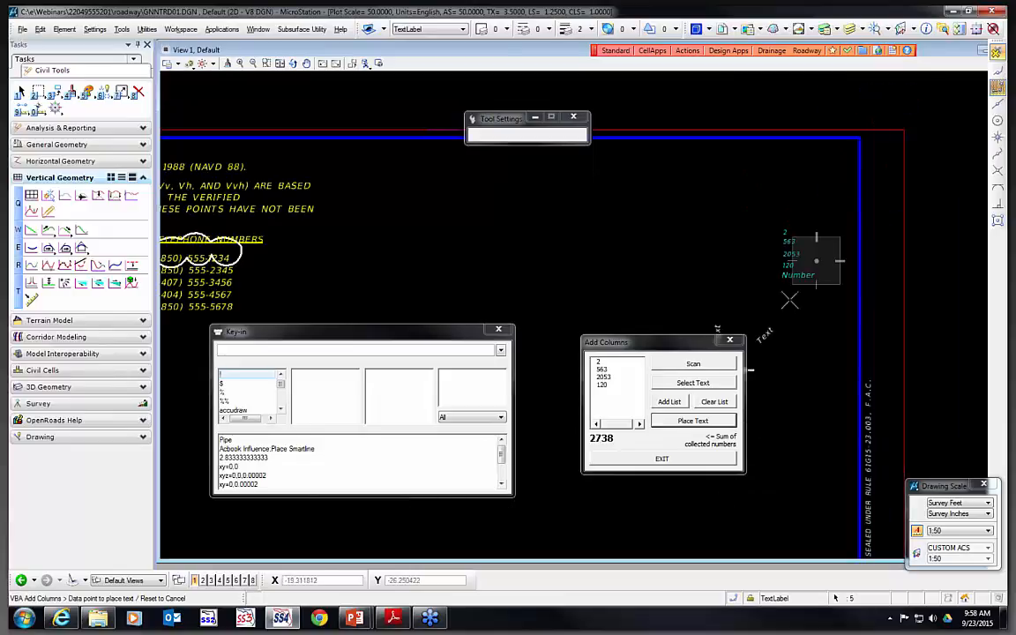
right_click(629, 262)
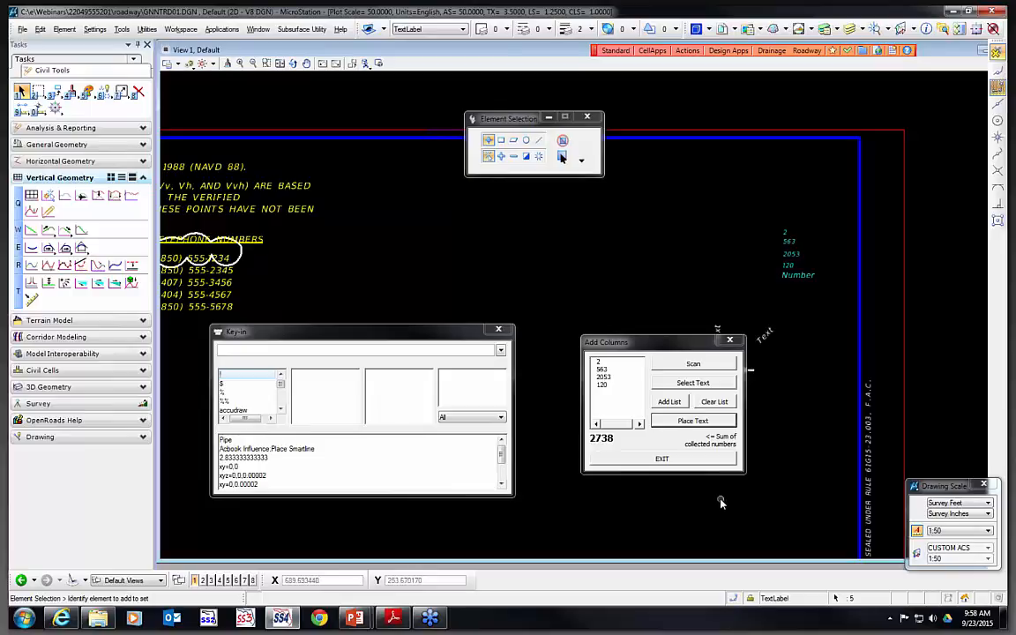
left_click(714, 402)
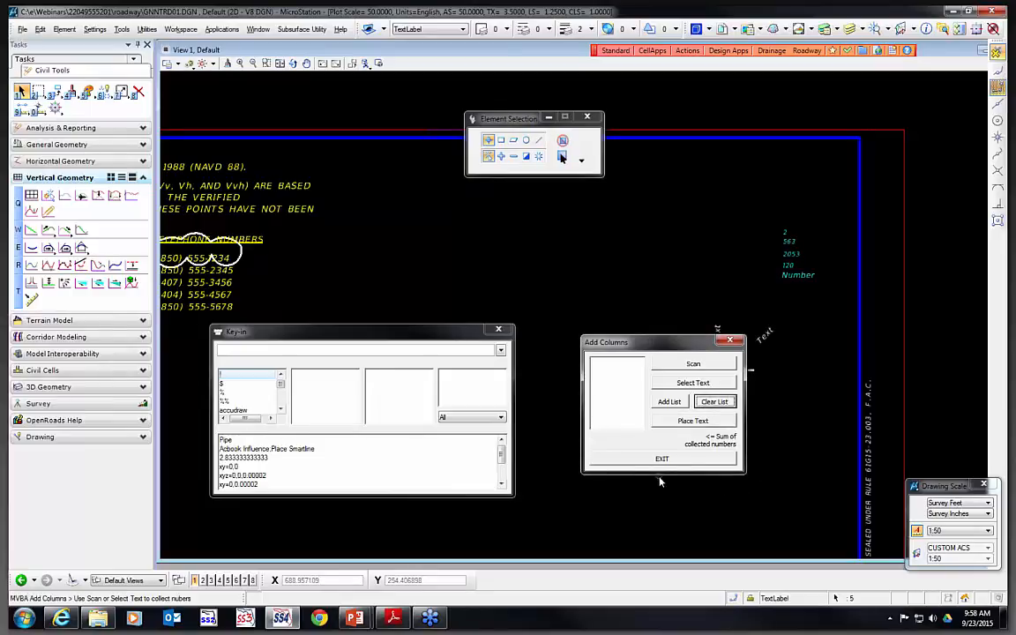
left_click(660, 459)
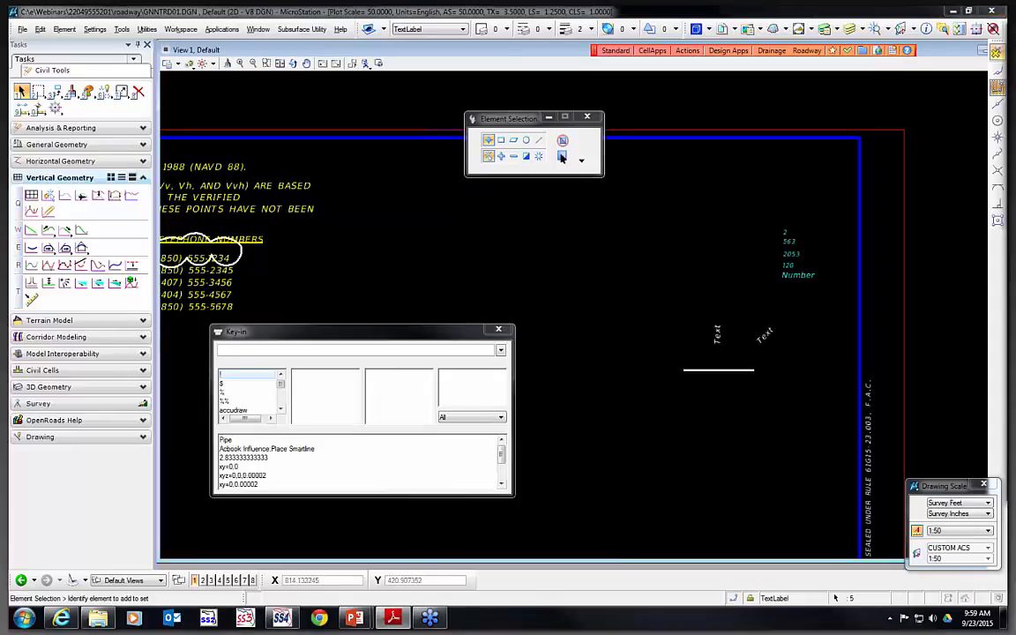
Place a north arrow to the left of the sample number column with Arrows and Bar Scales, and try to label it
left_click(728, 51)
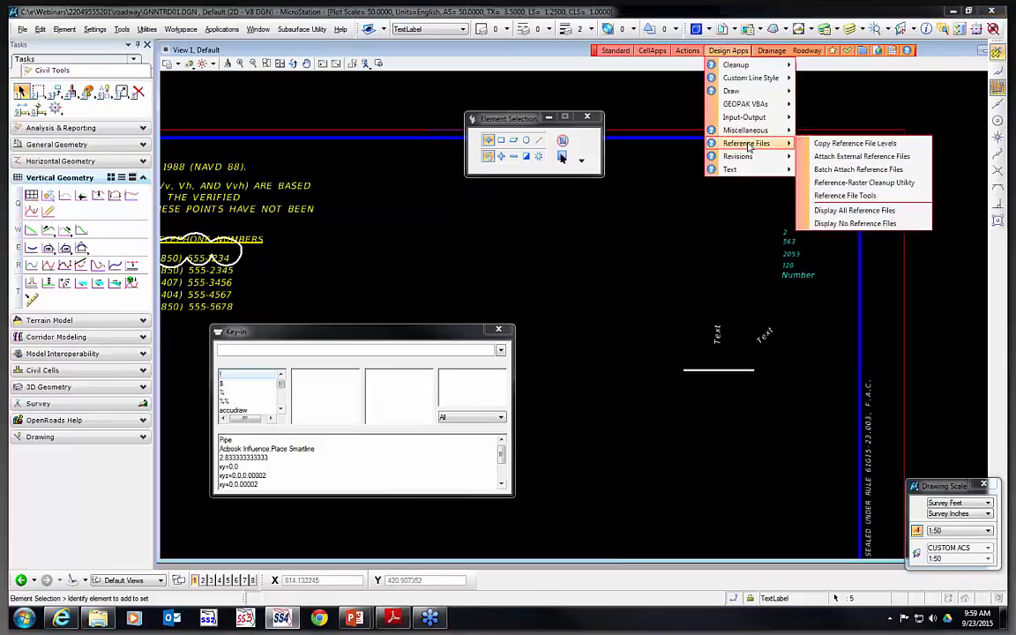
mouse_move(741, 169)
left_click(847, 182)
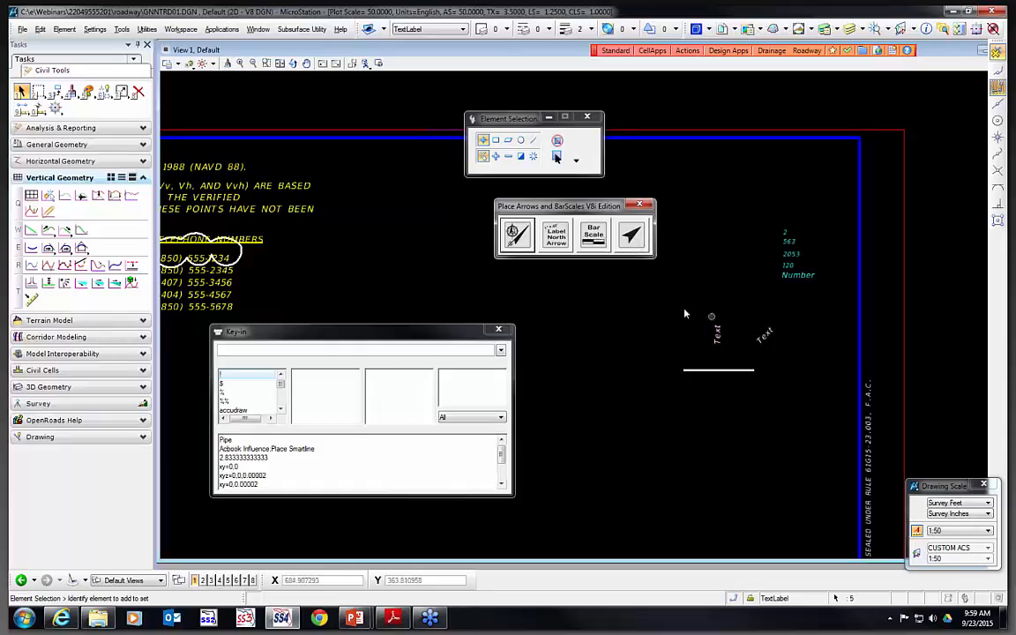
scroll(686, 294, "down", 3)
left_click(514, 236)
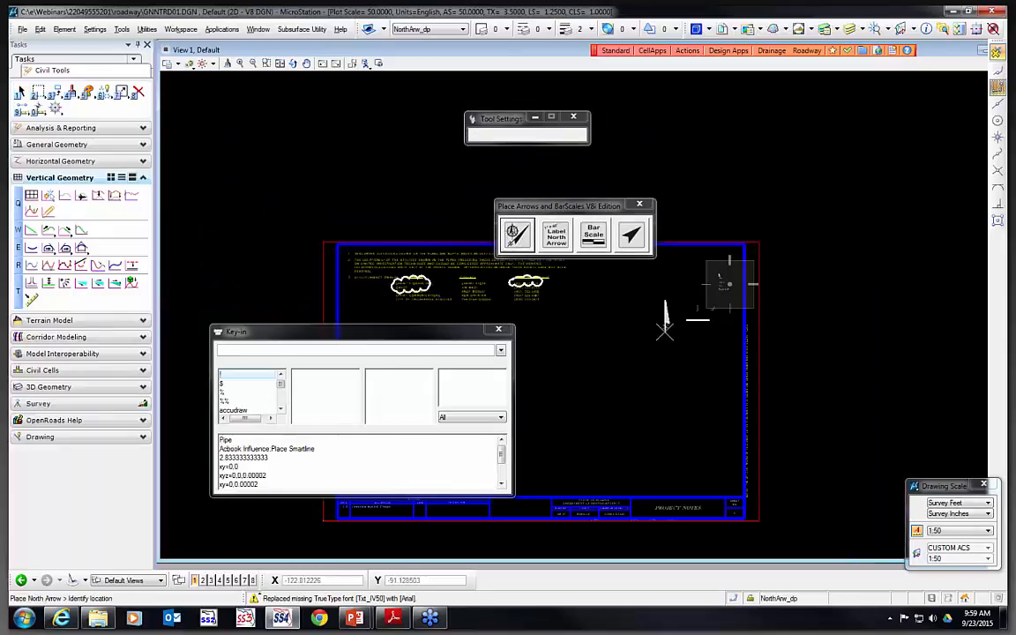
scroll(670, 309, "up", 4)
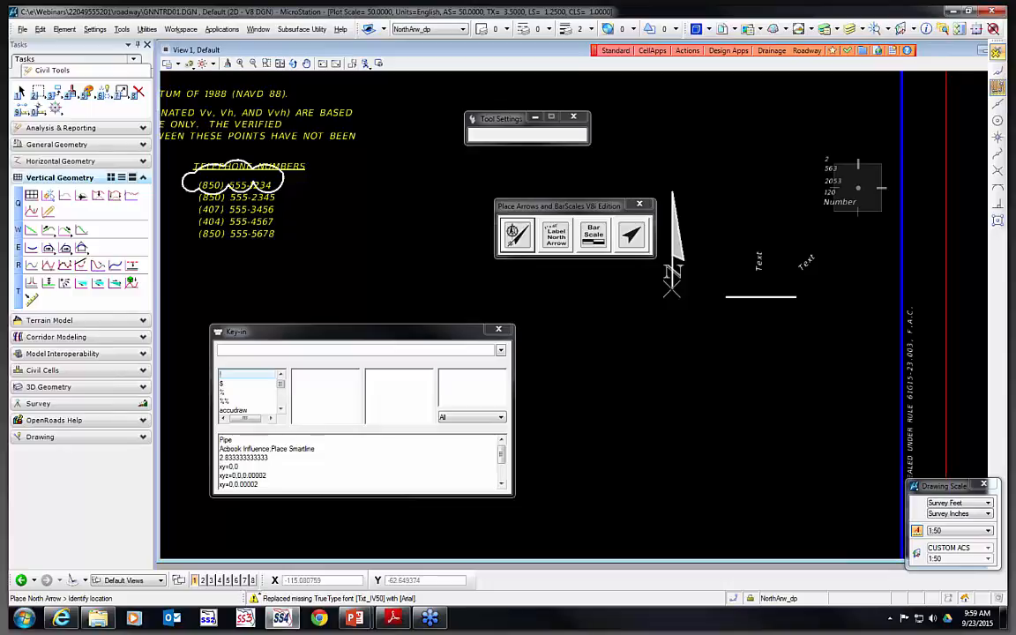
left_click(711, 188)
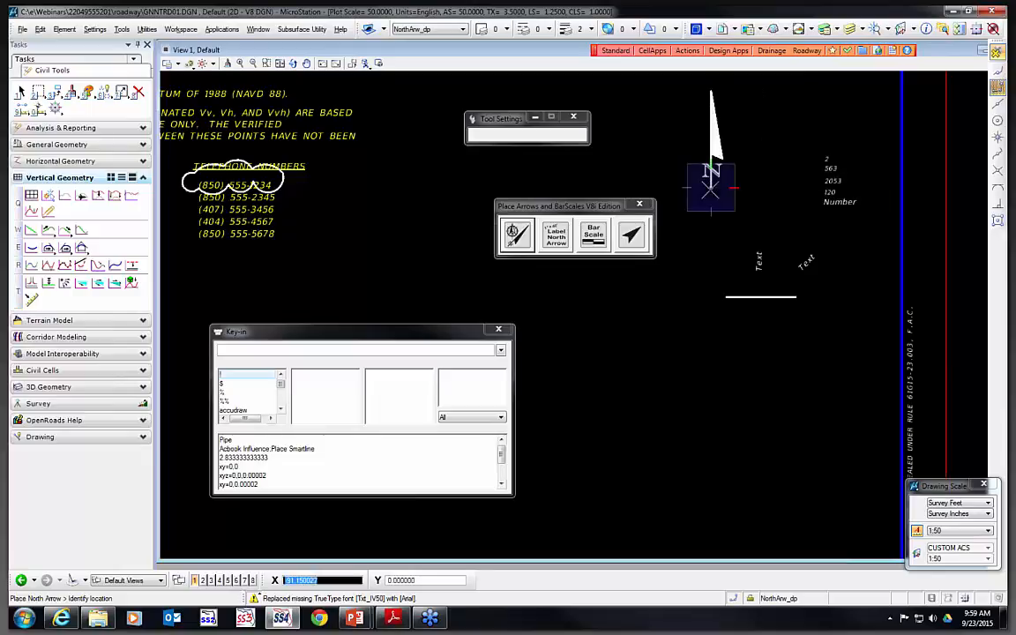
right_click(699, 274)
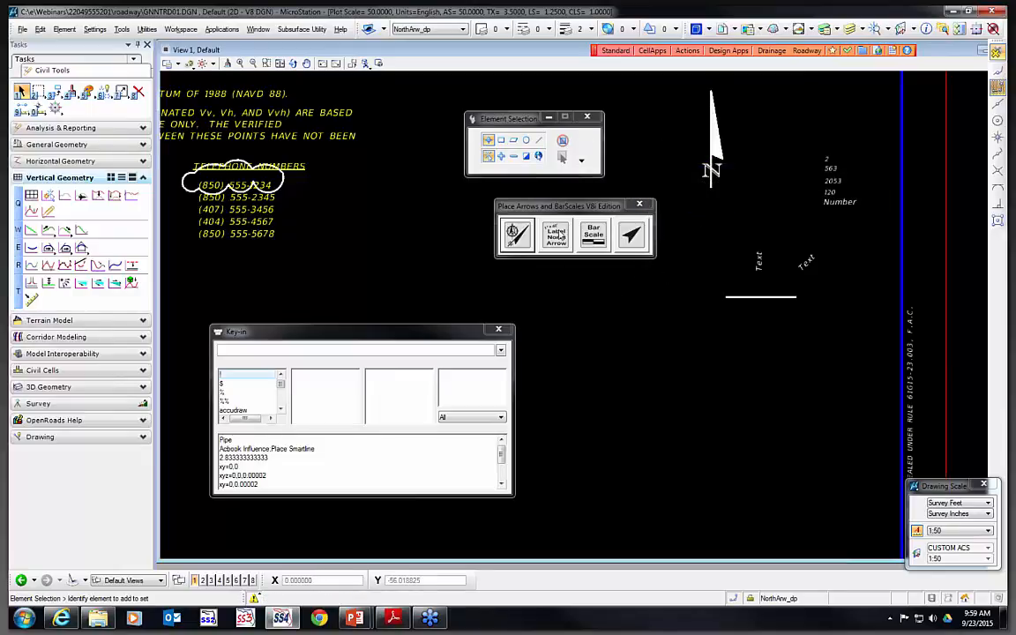
left_click(555, 235)
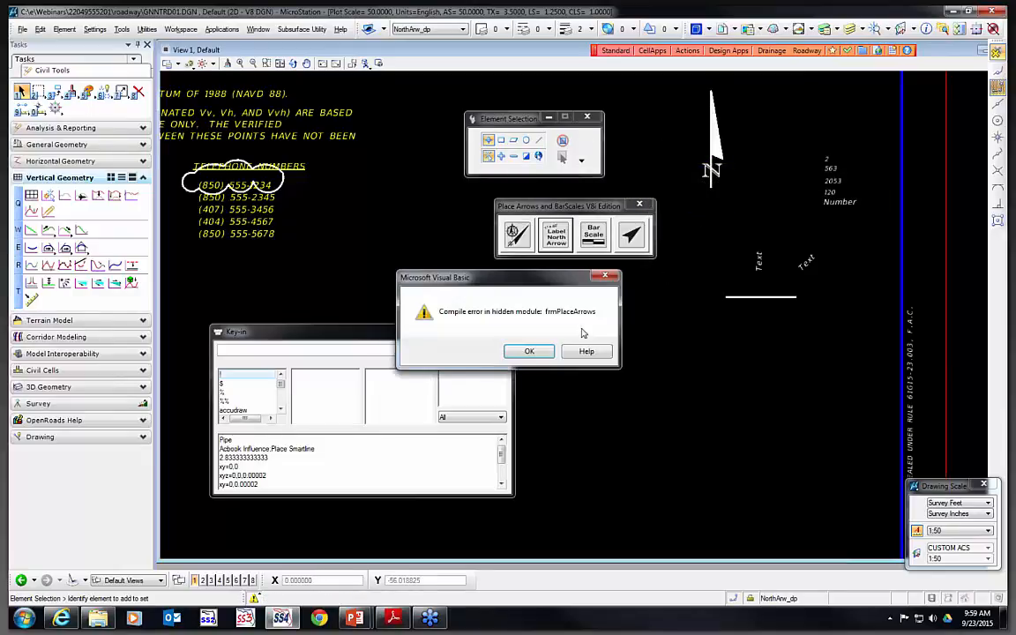
left_click(529, 351)
Reopen Arrows and Bar Scales and place the barscale50 bar scale just below the north arrow
left_click(728, 50)
mouse_move(754, 168)
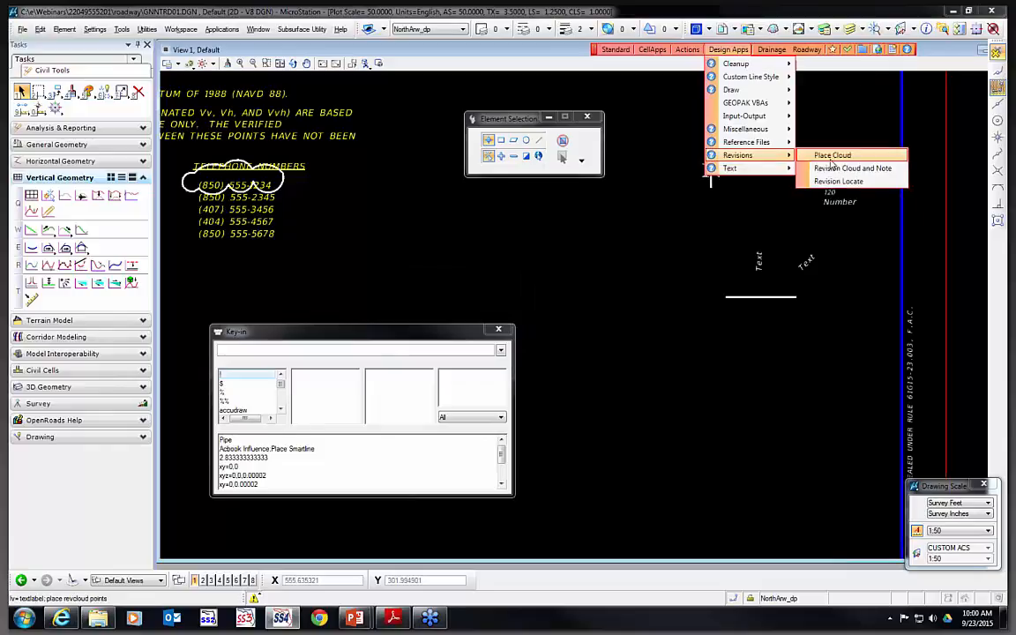
left_click(840, 172)
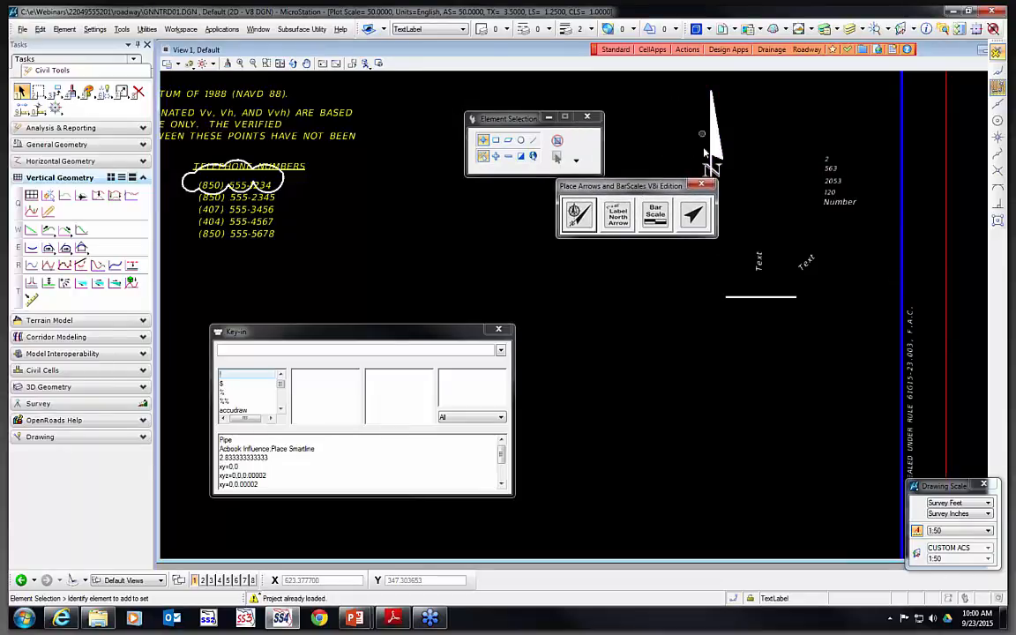
left_click_drag(657, 188, 601, 225)
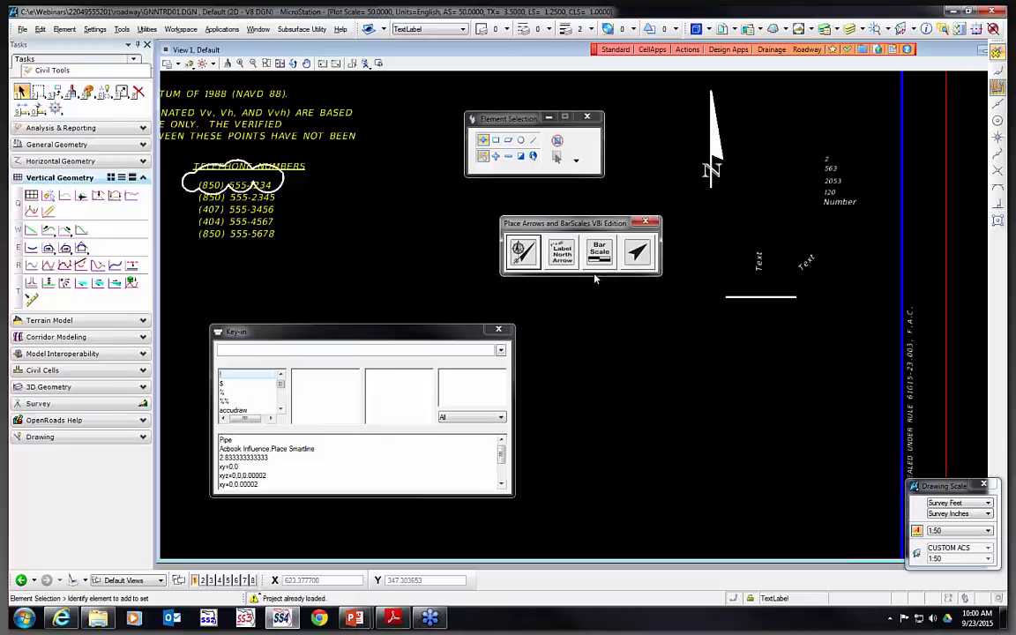
left_click(598, 253)
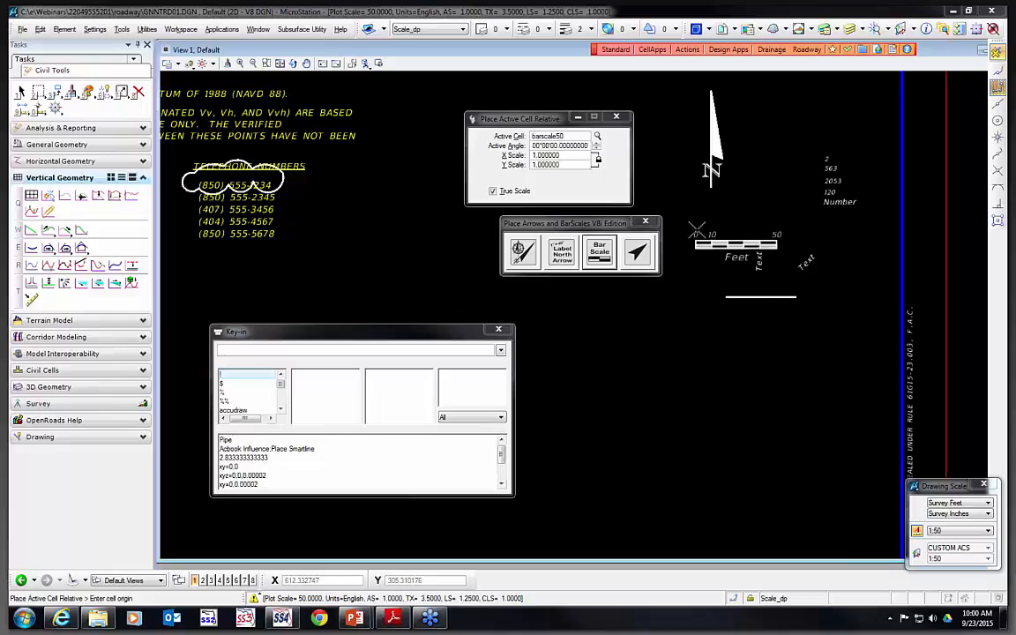
left_click_drag(616, 225, 531, 251)
left_click(662, 215)
key("Escape")
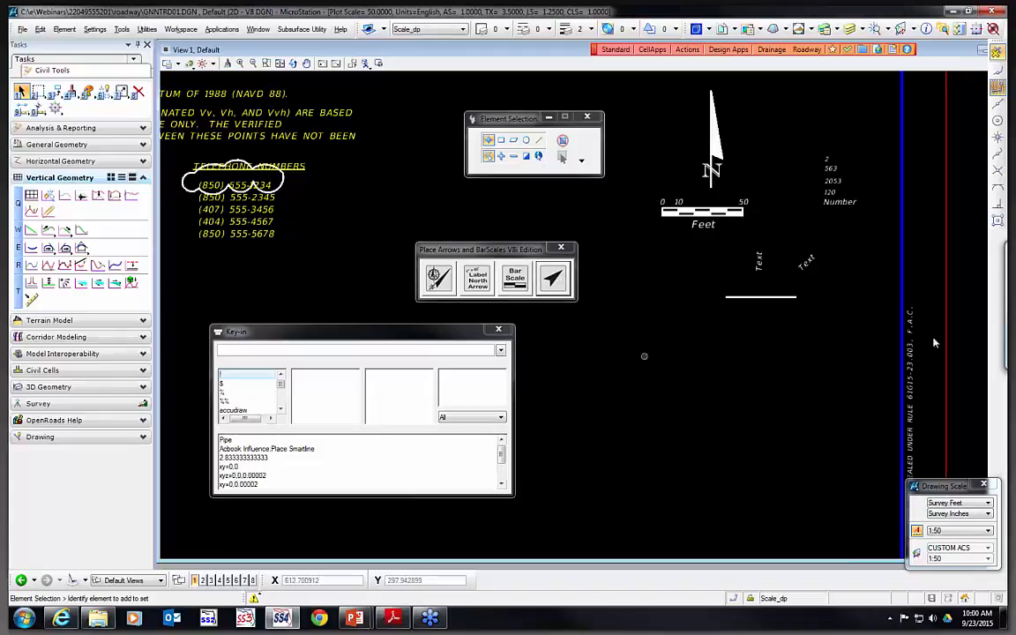
Place the ArrTermLin line terminator on the right end of the horizontal line below the sample text
left_click_drag(1012, 250, 656, 330)
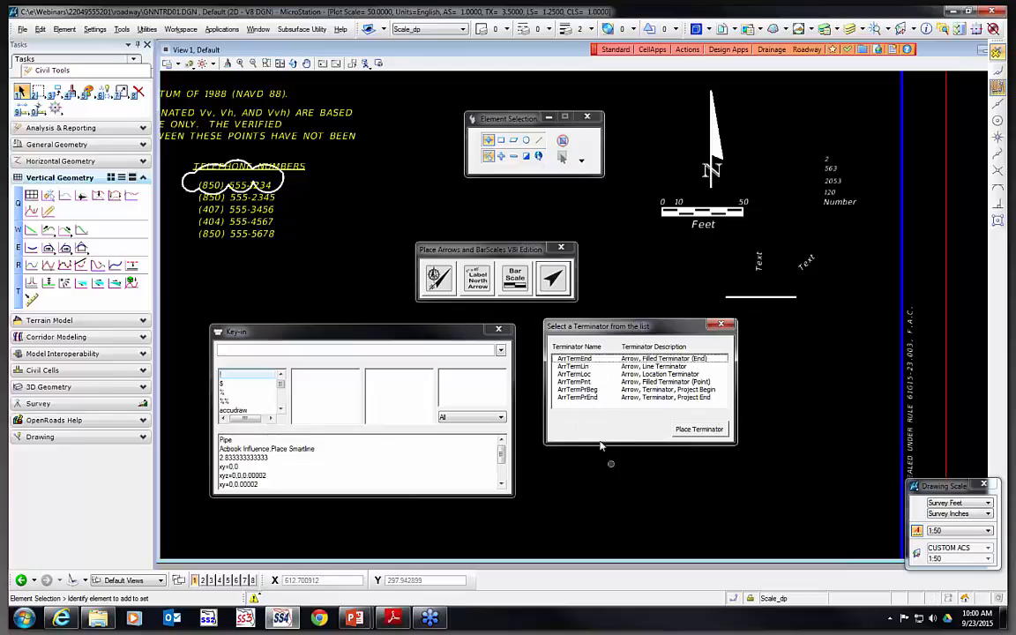
left_click(599, 367)
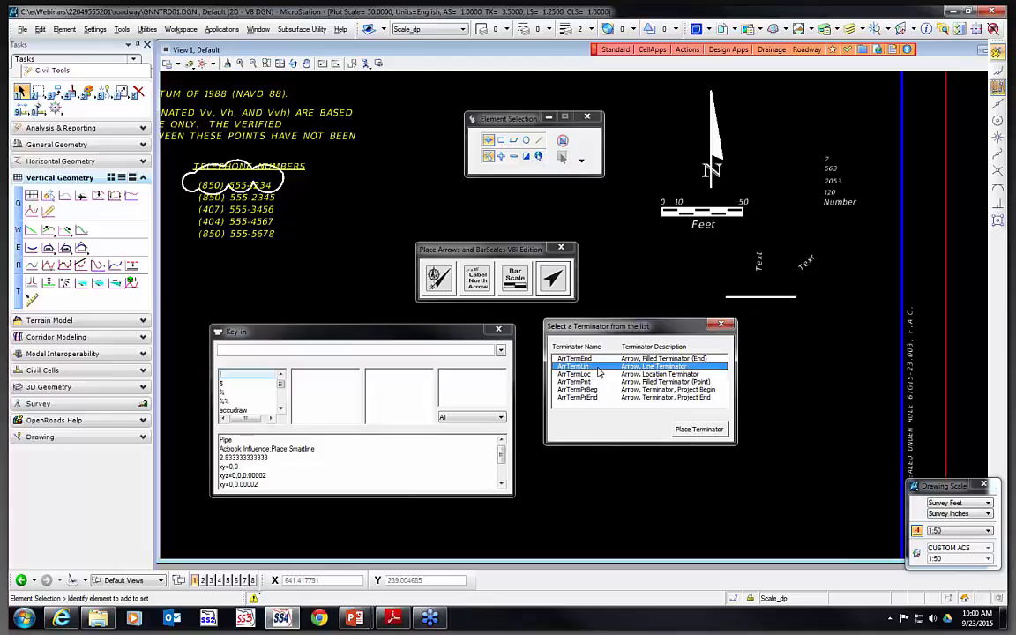
left_click(699, 429)
left_click(793, 297)
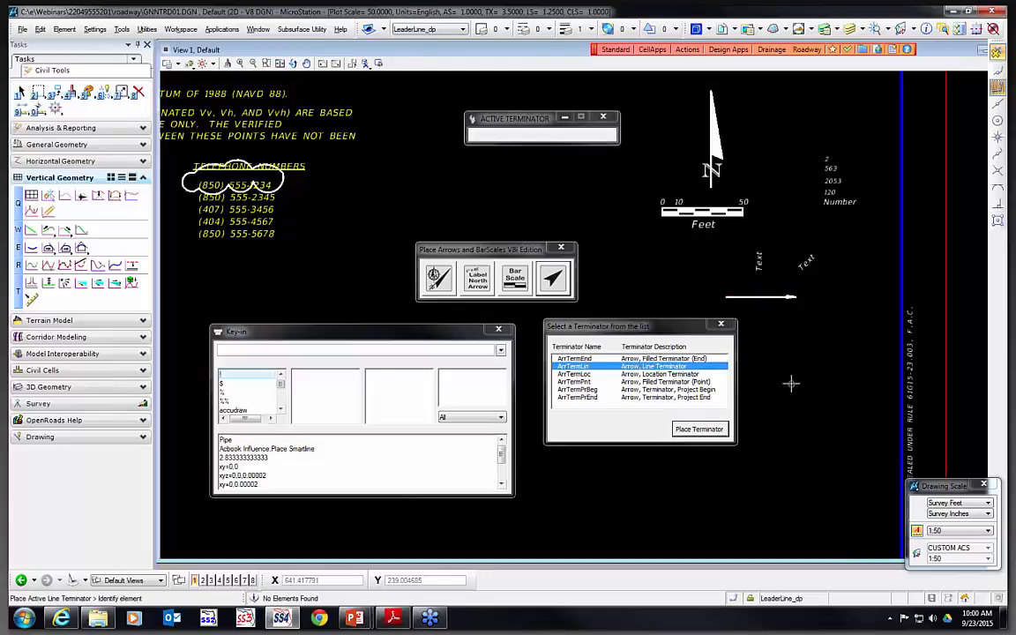
scroll(795, 297, "up", 4)
scroll(733, 281, "down", 4)
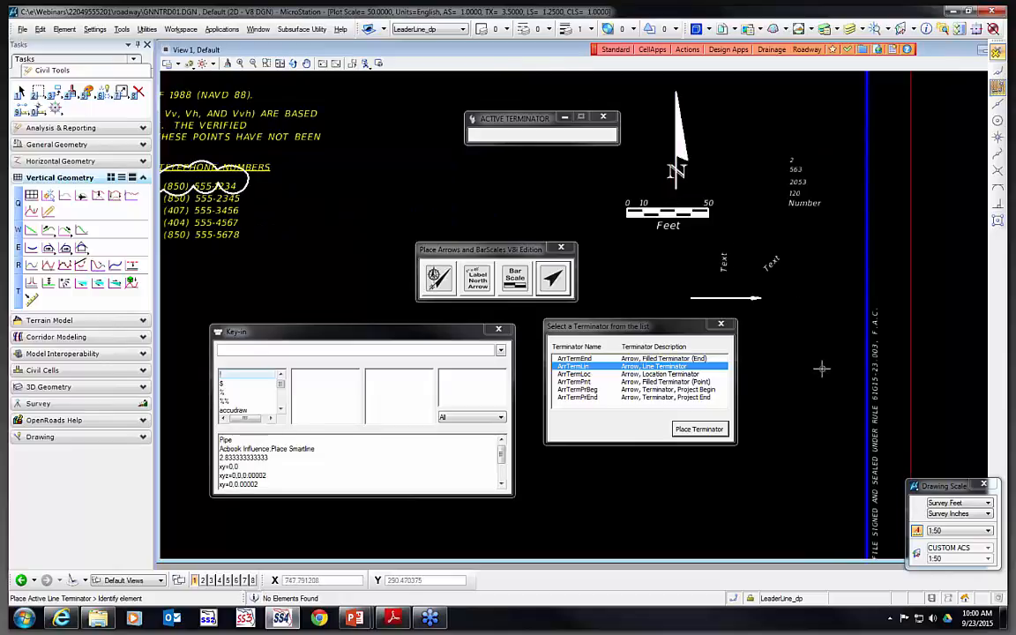
Open the Edit Box without a source file and write a Notes heading with a numbered note about using the Design Apps Menu
left_click(728, 48)
mouse_move(749, 167)
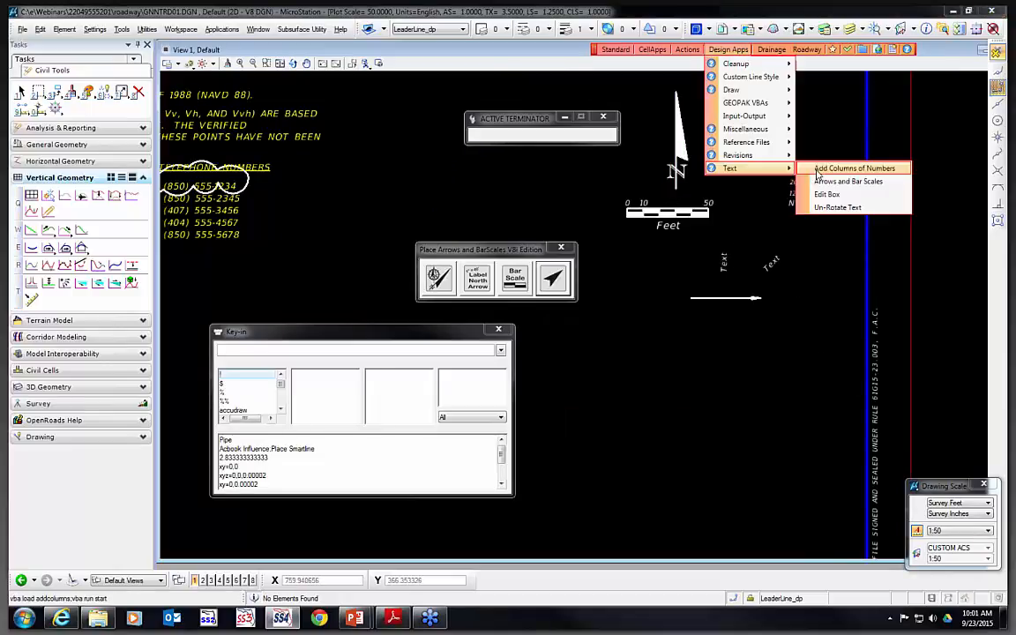
left_click(829, 194)
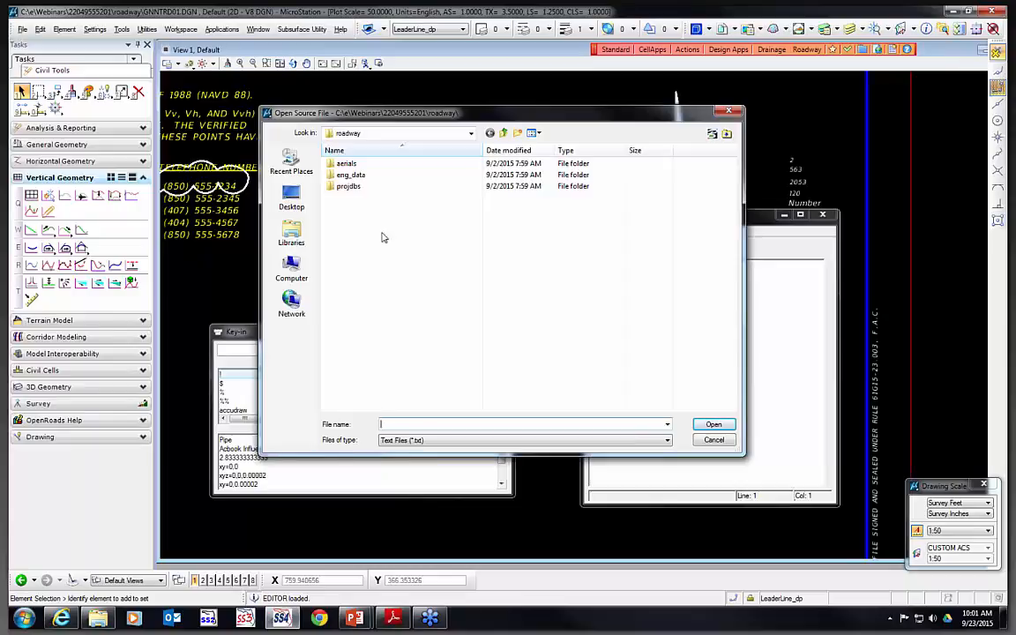
left_click(713, 440)
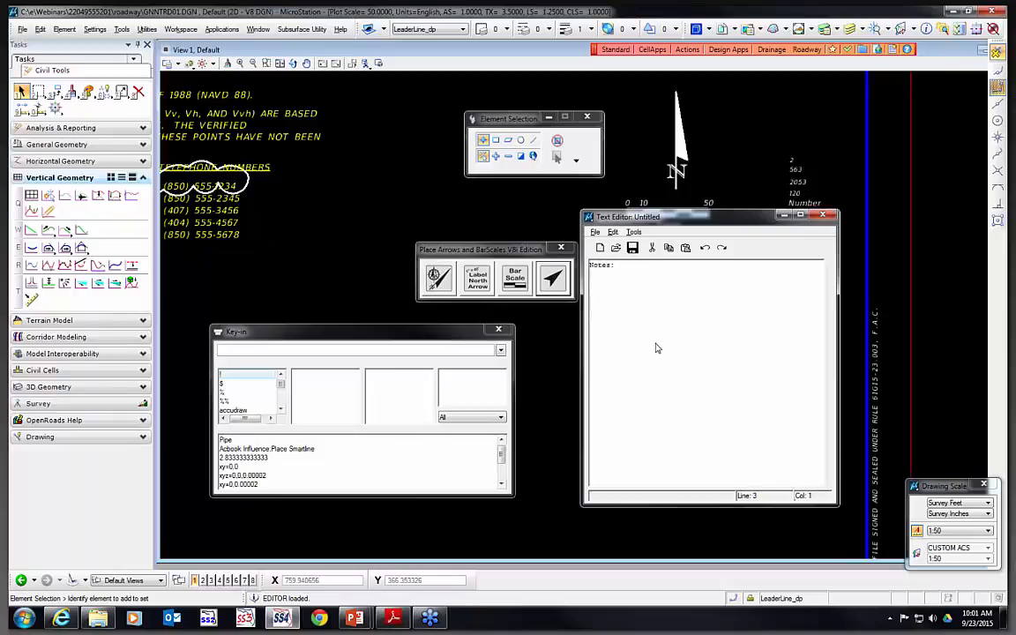
type("Christi says use the Design A")
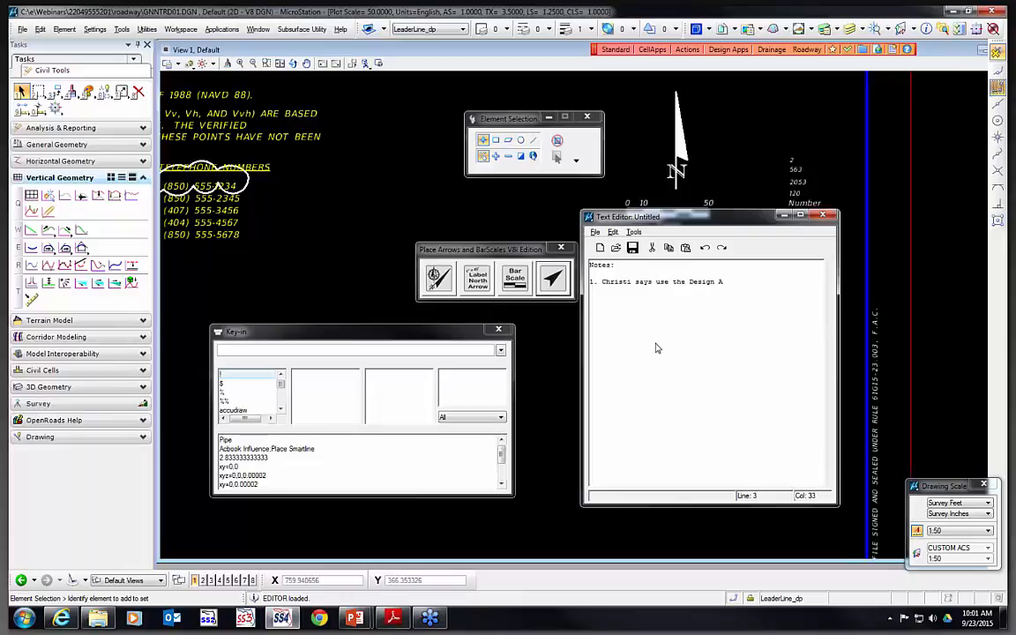
type("pps Menu!")
left_click(633, 232)
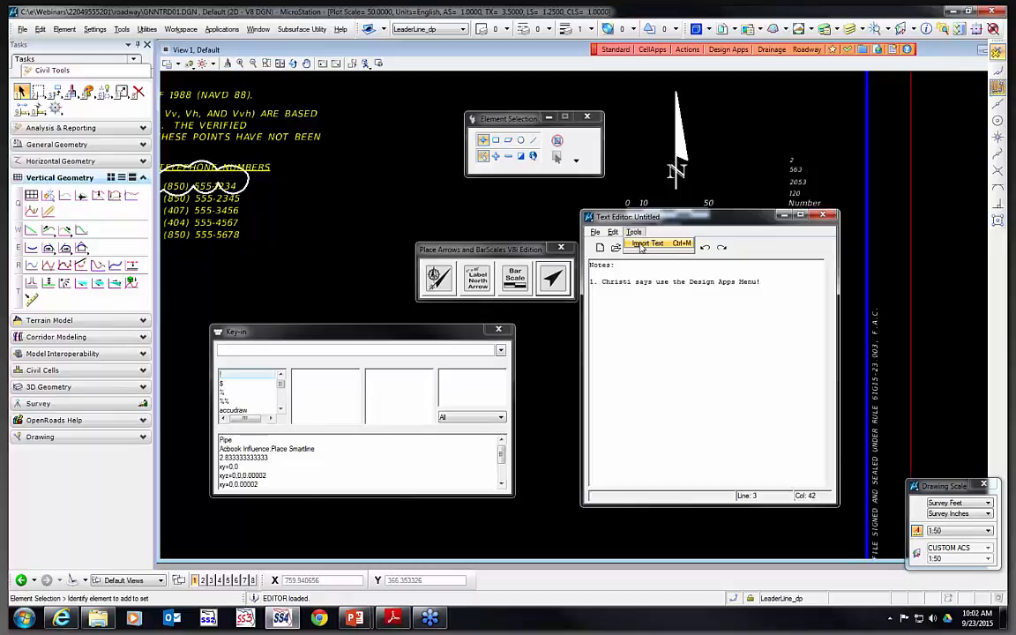
left_click(656, 246)
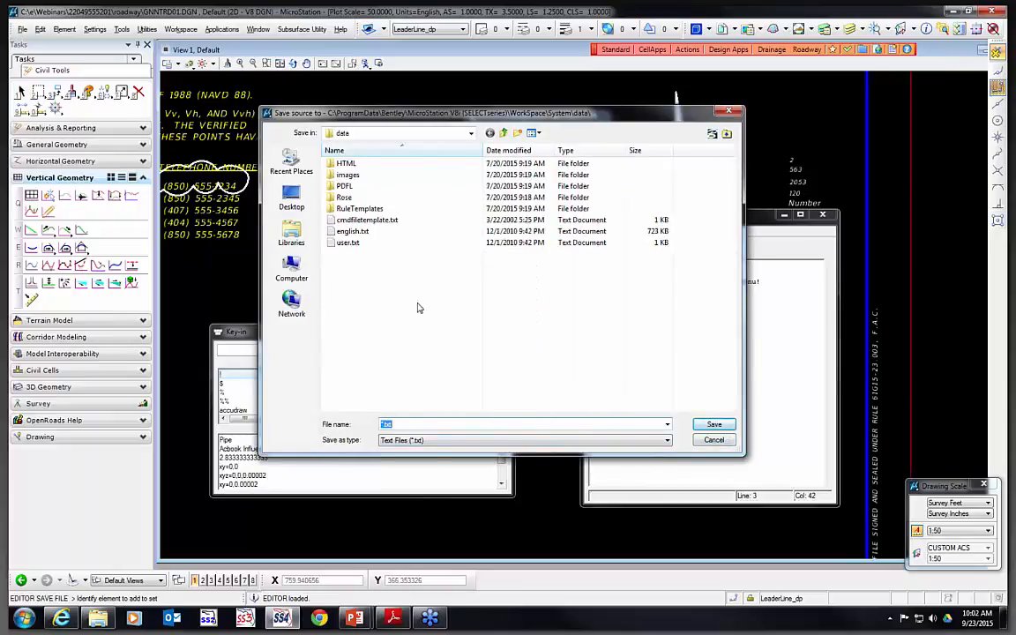
left_click(370, 132)
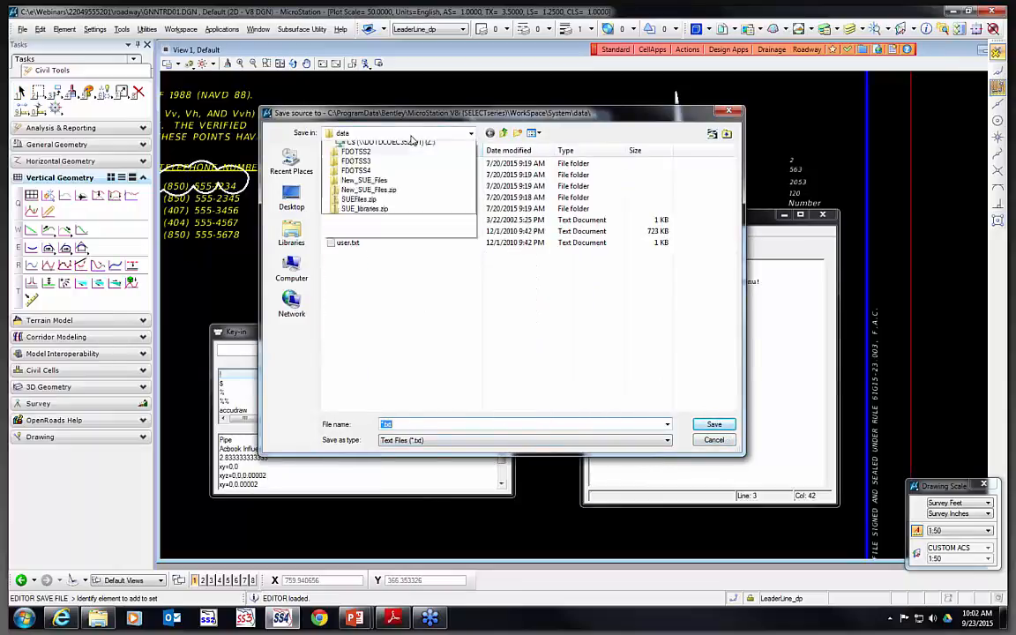
left_click(361, 183)
double_click(365, 187)
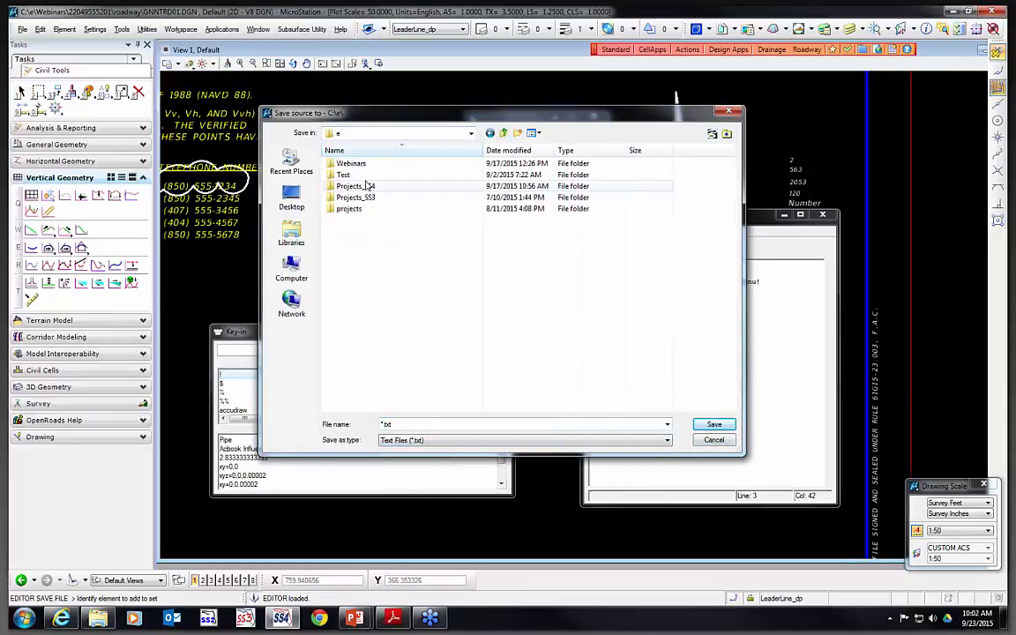
double_click(366, 166)
double_click(364, 175)
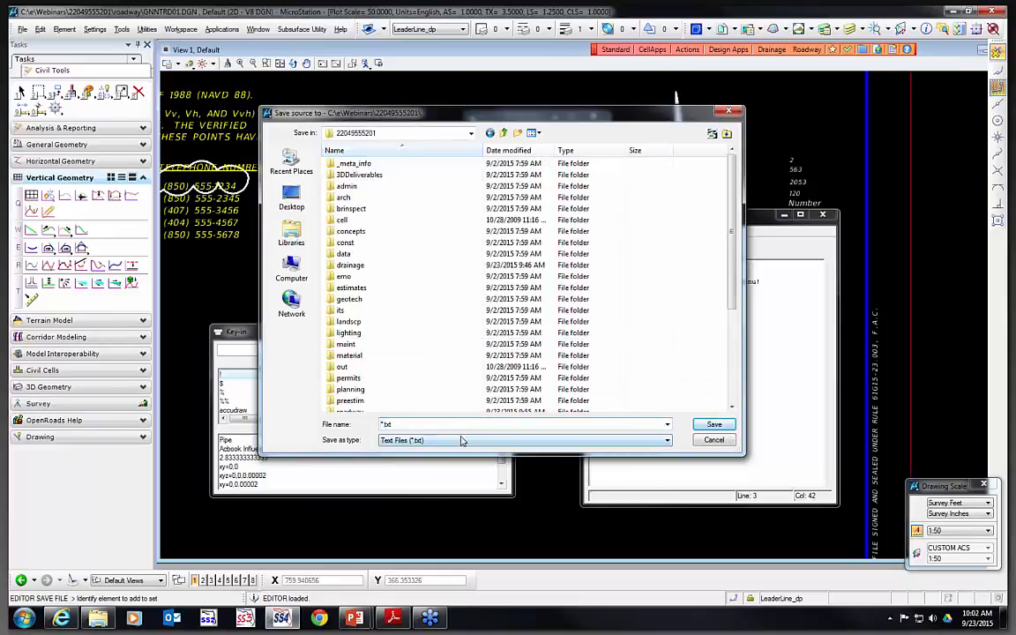
key("BackSpace")
type("text")
key("Return")
Import the saved note text into the drawing between the telephone numbers and the north arrow
left_click(633, 232)
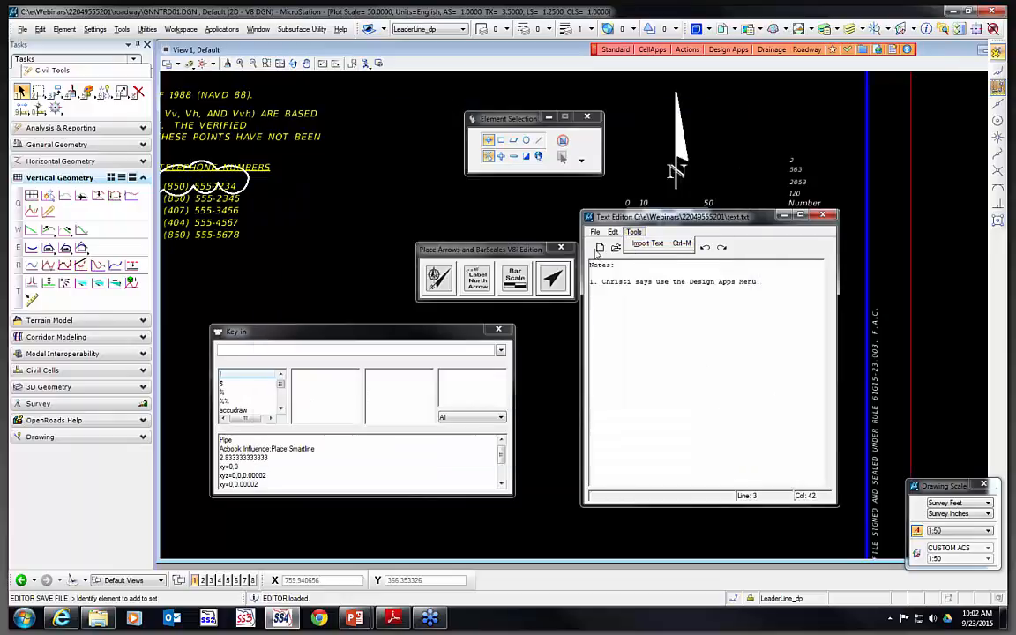
left_click(657, 245)
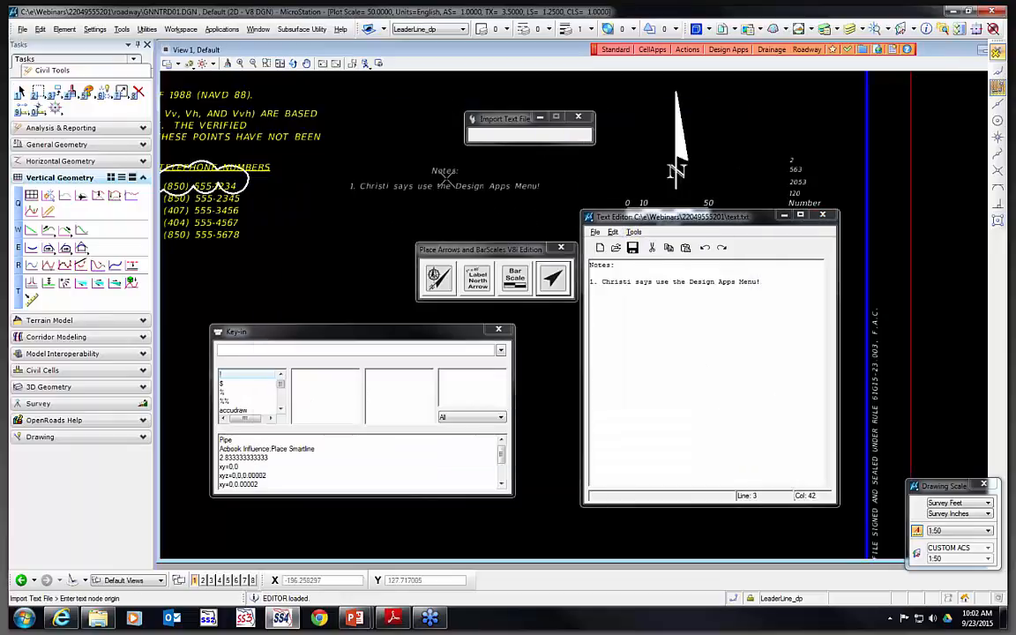
left_click(428, 165)
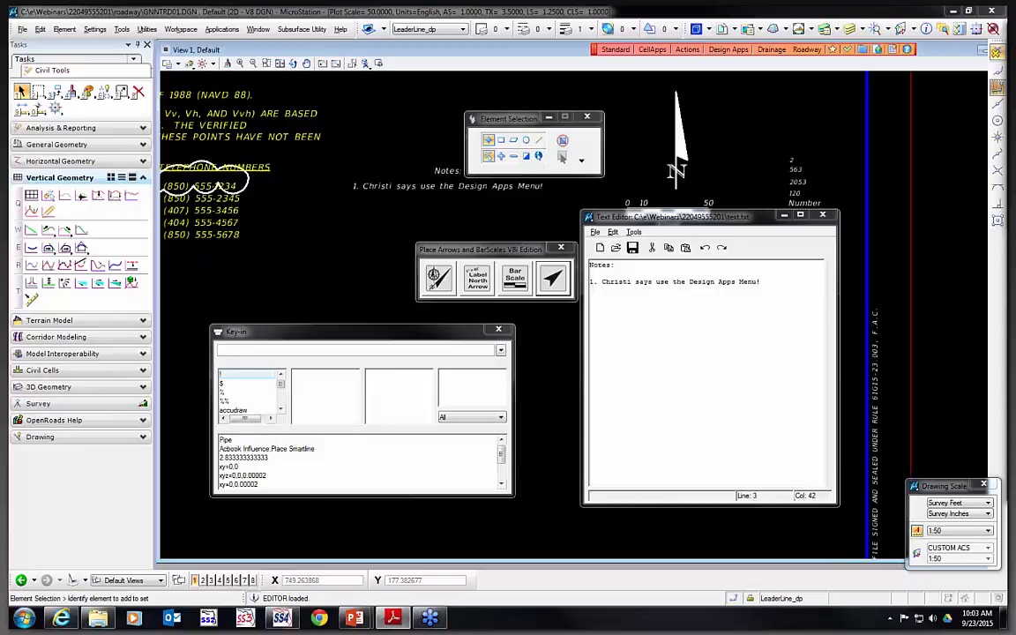
Straighten the slanted Text label with Un-Rotate Text, using an angle of 0 degrees and Rotated View enabled
left_click_drag(684, 217, 509, 247)
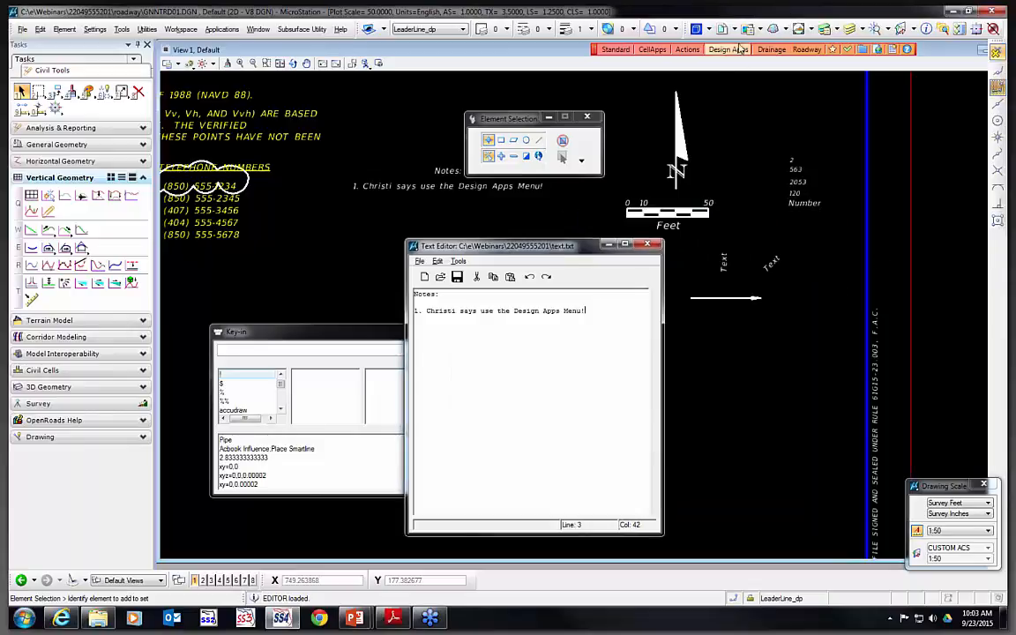
left_click(722, 29)
left_click(745, 12)
left_click(730, 50)
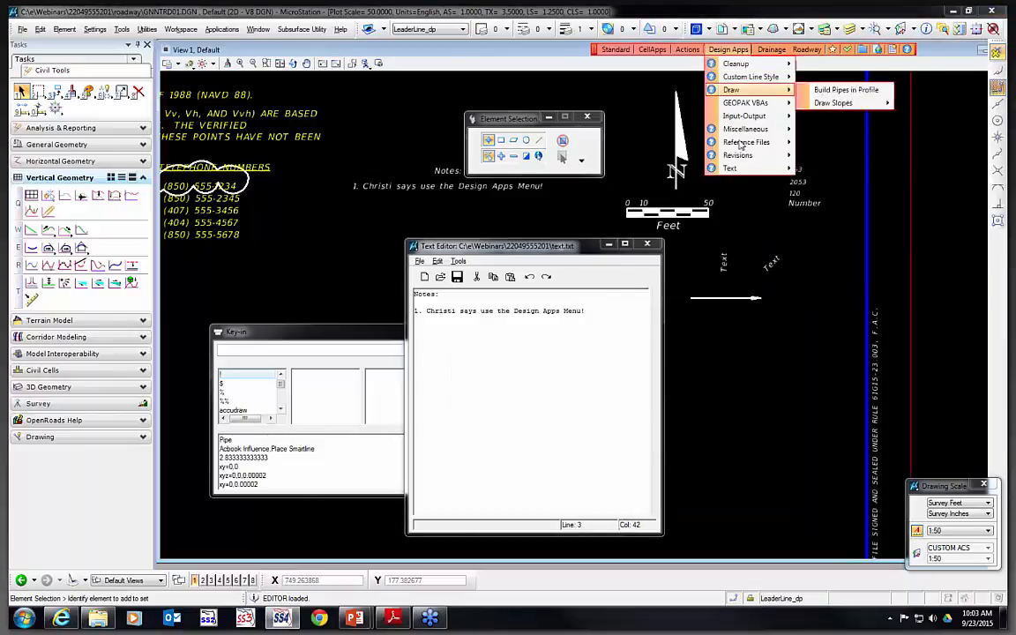
mouse_move(754, 171)
left_click(838, 207)
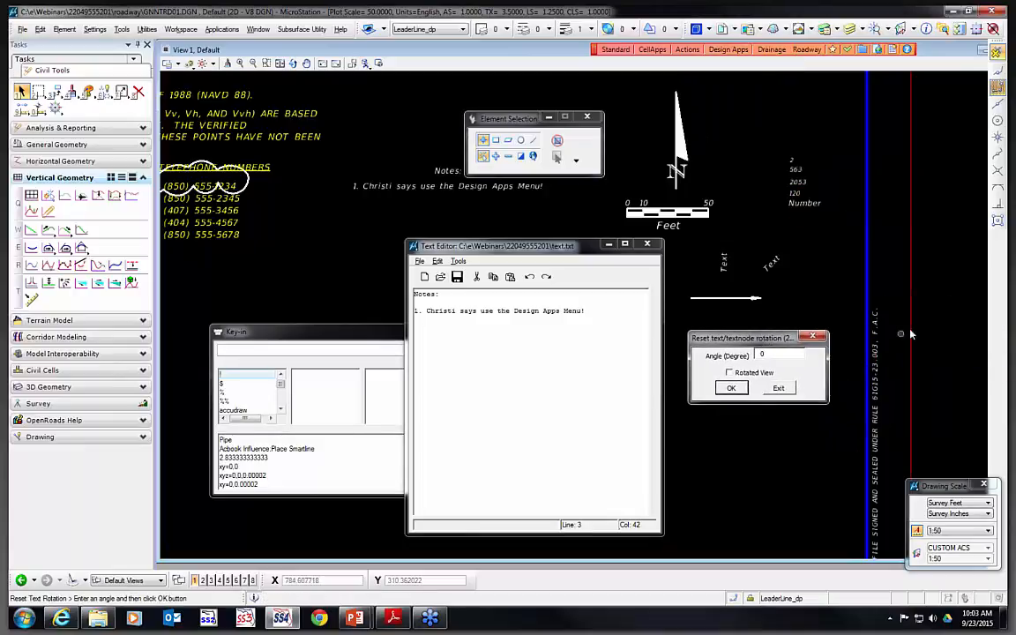
left_click(748, 372)
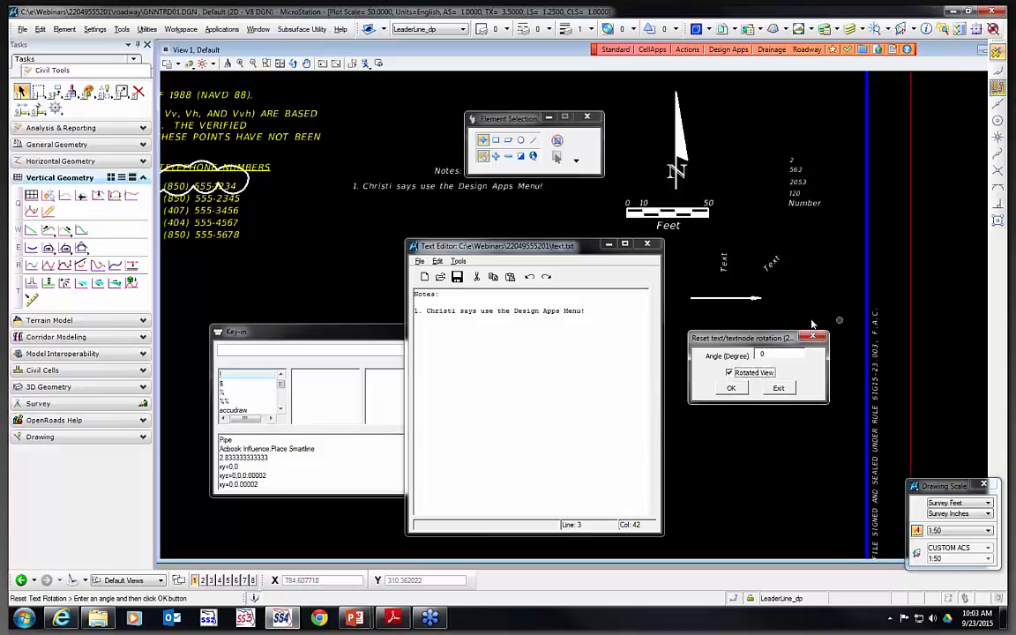
left_click(731, 388)
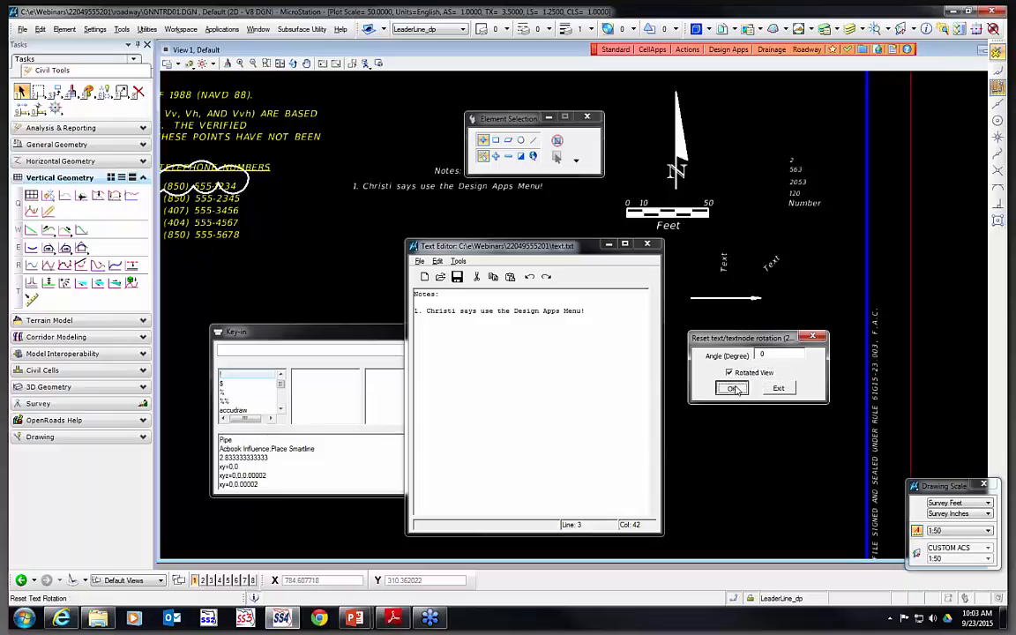
left_click(771, 266)
left_click(783, 282)
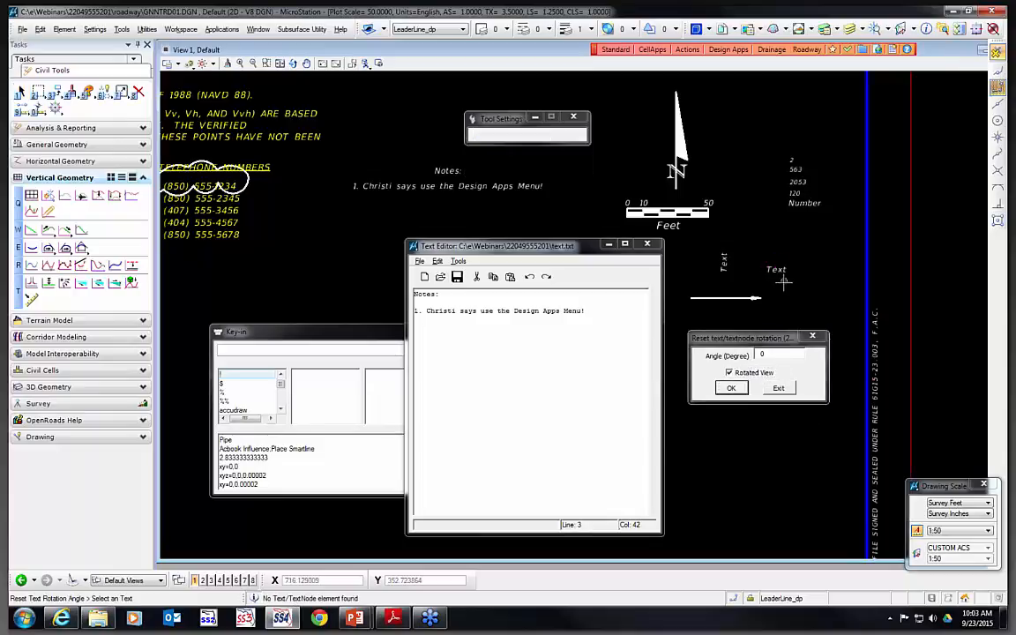
Reset the vertical Text label's rotation to 0 degrees as well
left_click(778, 355)
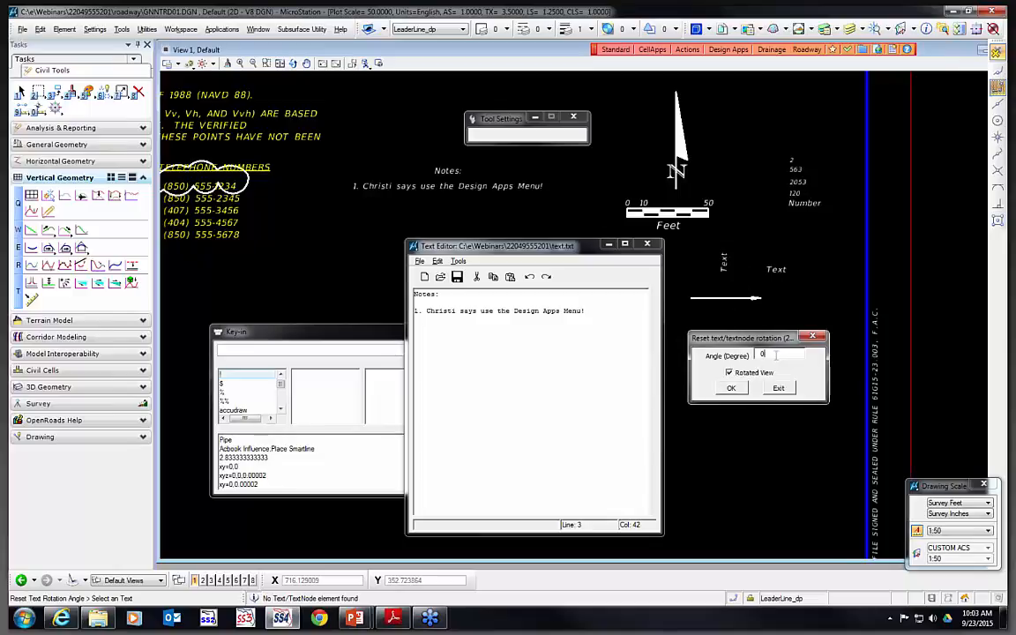
left_click_drag(776, 355, 746, 355)
left_click(723, 264)
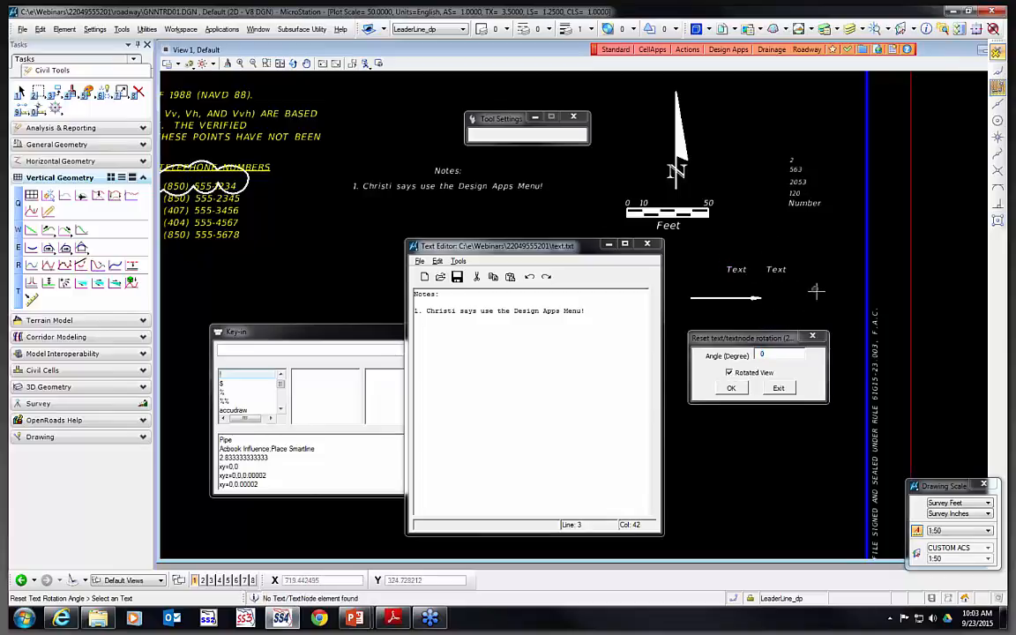